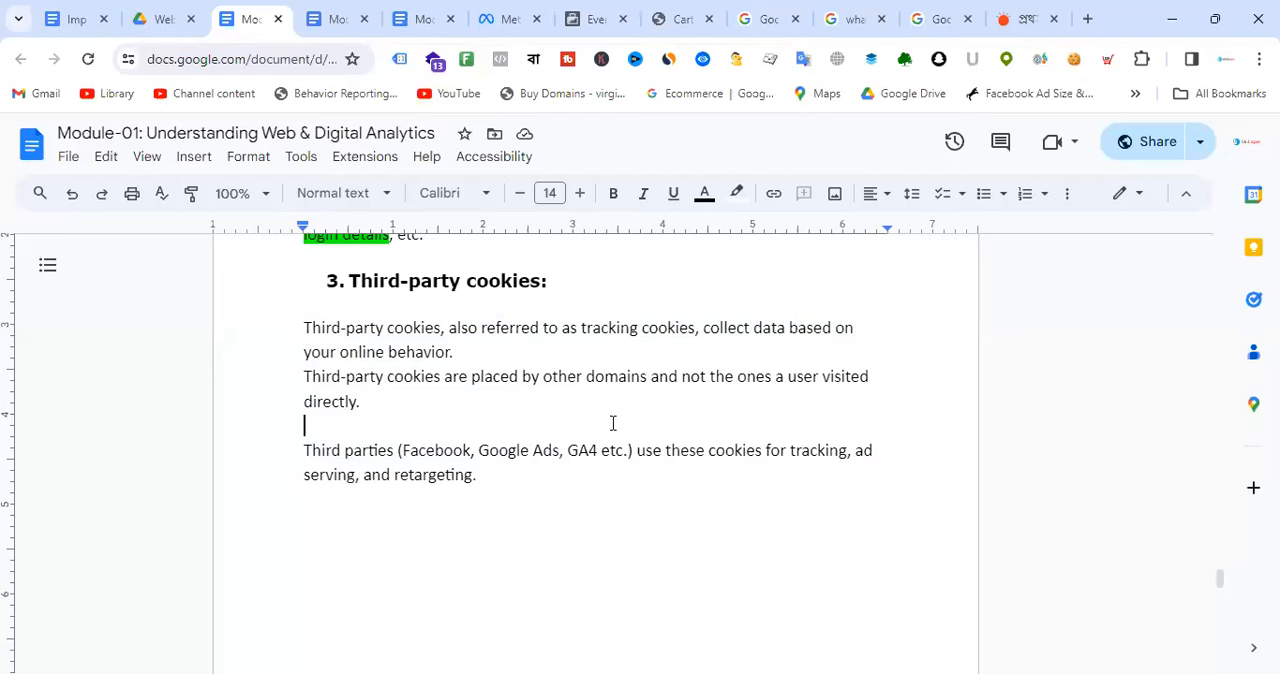
Step: Switch to the prothomalo.com page, open its Crown Cement banner ad, and highlight the advertiser's domain in the address
{"action": "left_click", "coordinate": [1044, 12]}
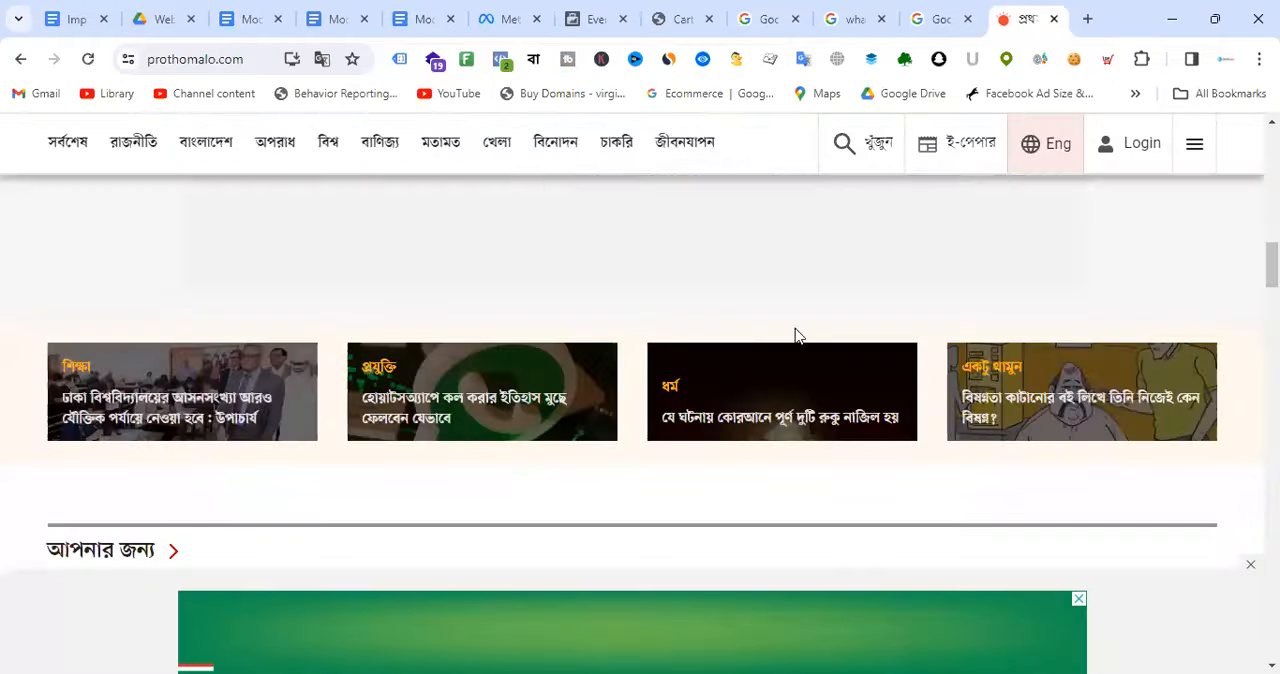
{"action": "scroll", "coordinate": [880, 420], "scroll_direction": "down", "scroll_amount": 1}
{"action": "scroll", "coordinate": [895, 422], "scroll_direction": "down", "scroll_amount": 3}
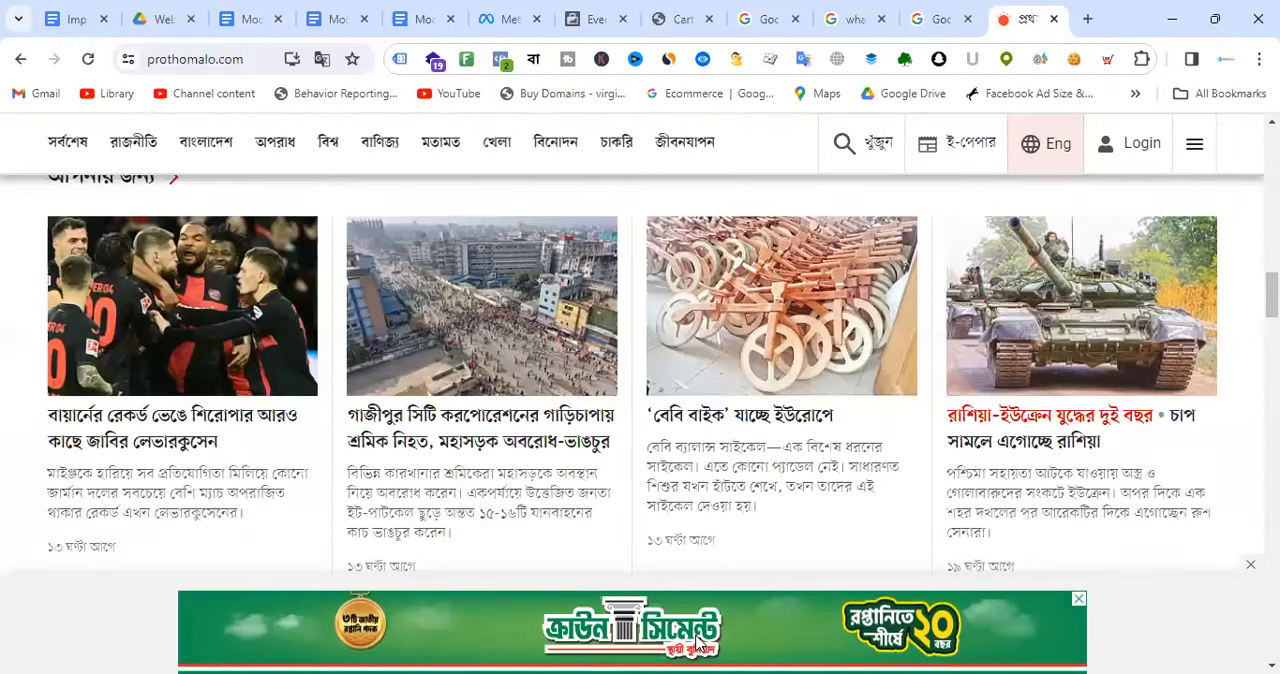
{"action": "left_click", "coordinate": [697, 643]}
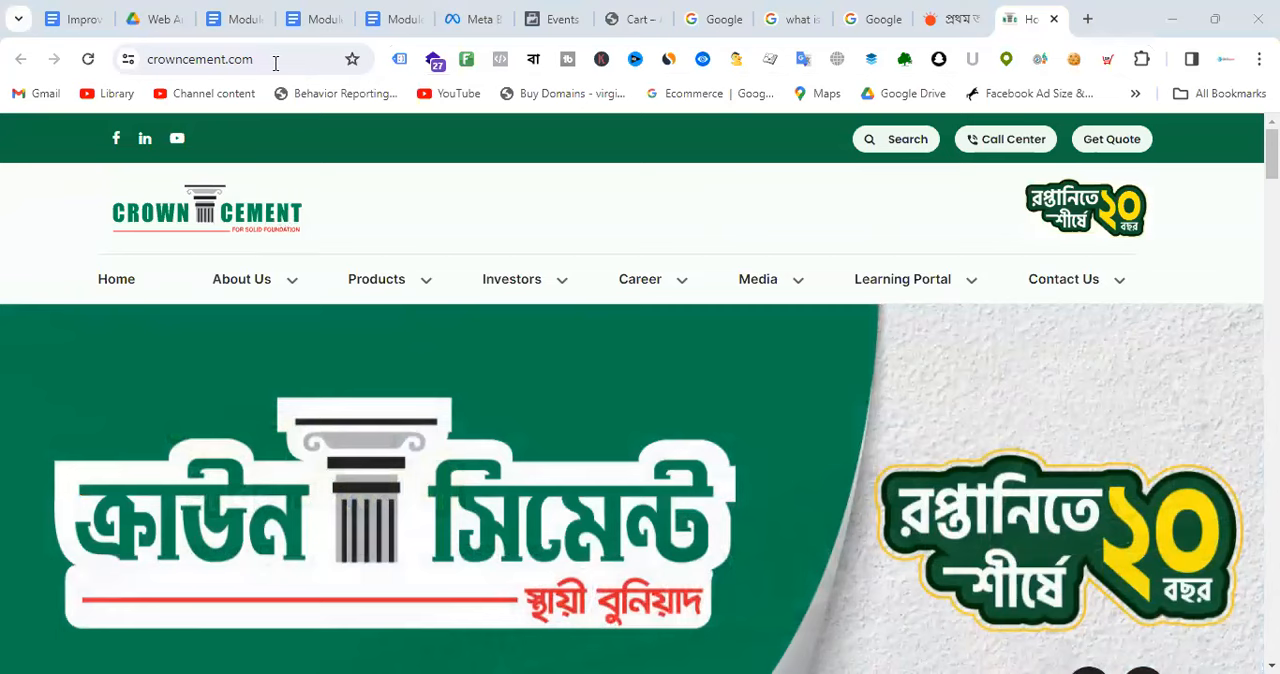
{"action": "left_click_drag", "start_coordinate": [275, 63], "coordinate": [149, 66]}
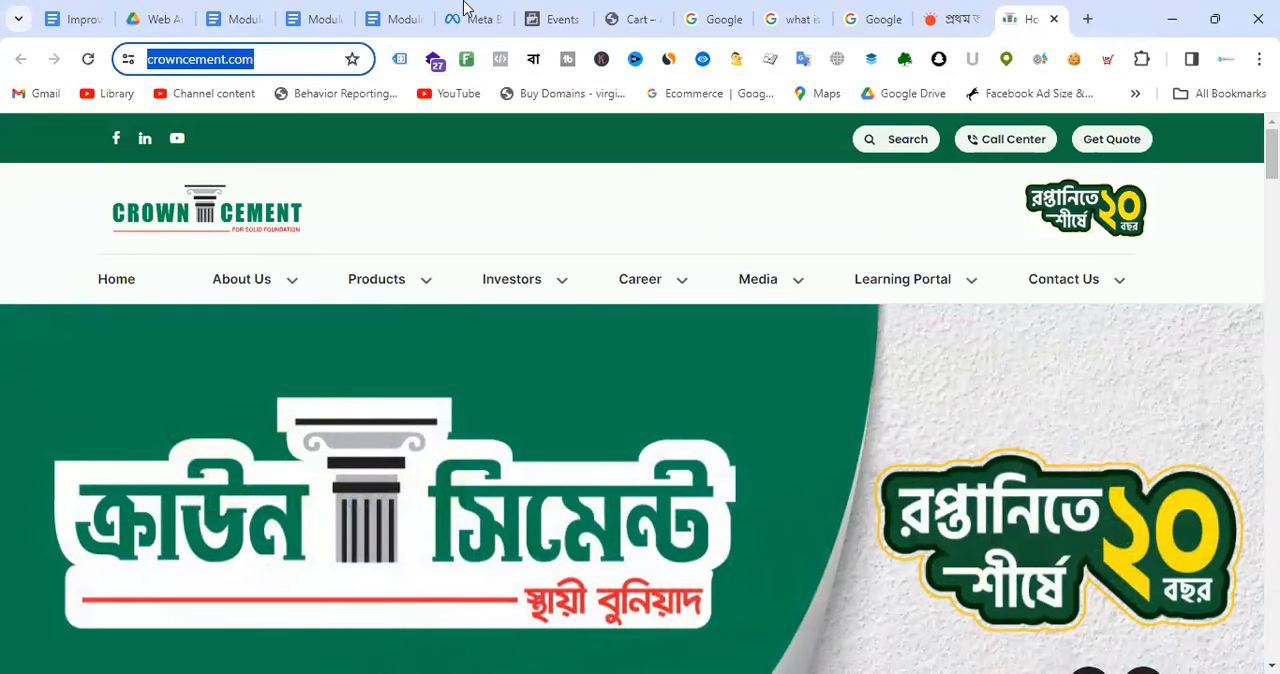
Step: Open the Module-11: GA4 & Facebook Server-side Tracking document and examine its server-side and GTM container flow diagrams
{"action": "left_click", "coordinate": [405, 19]}
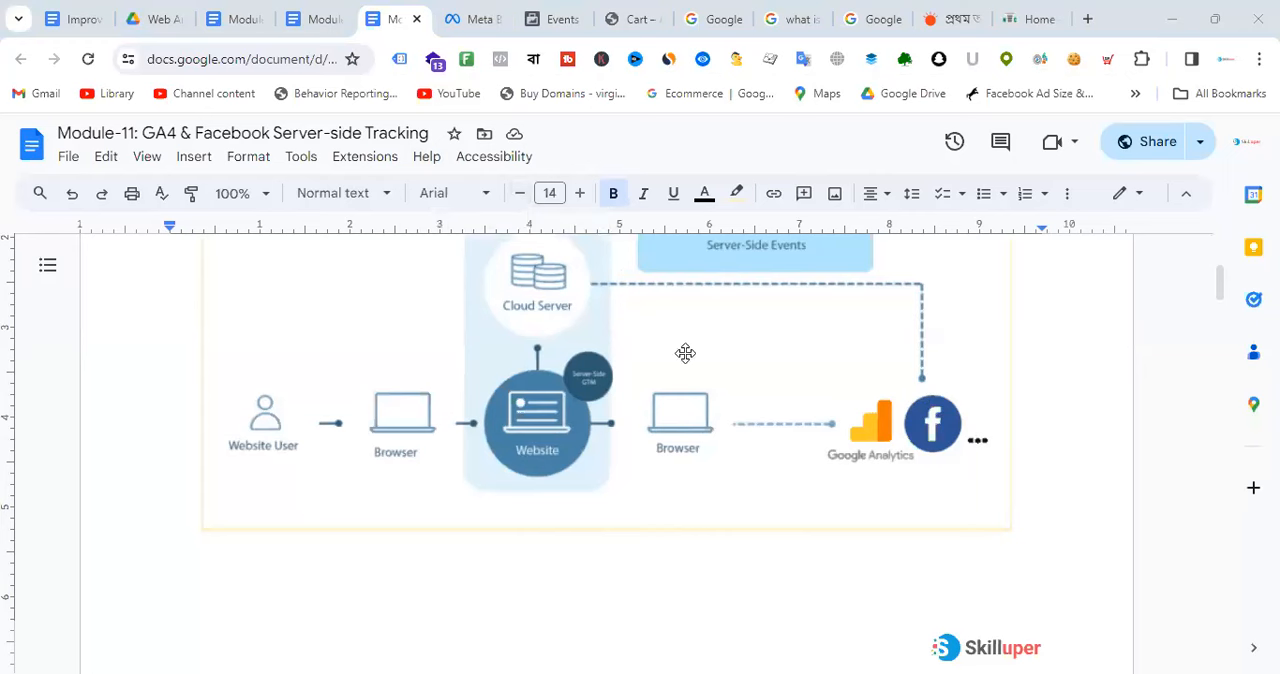
{"action": "scroll", "coordinate": [700, 360], "scroll_direction": "down", "scroll_amount": 5}
{"action": "scroll", "coordinate": [762, 385], "scroll_direction": "down", "scroll_amount": 6}
{"action": "scroll", "coordinate": [762, 386], "scroll_direction": "up", "scroll_amount": 9}
{"action": "scroll", "coordinate": [762, 389], "scroll_direction": "down", "scroll_amount": 2}
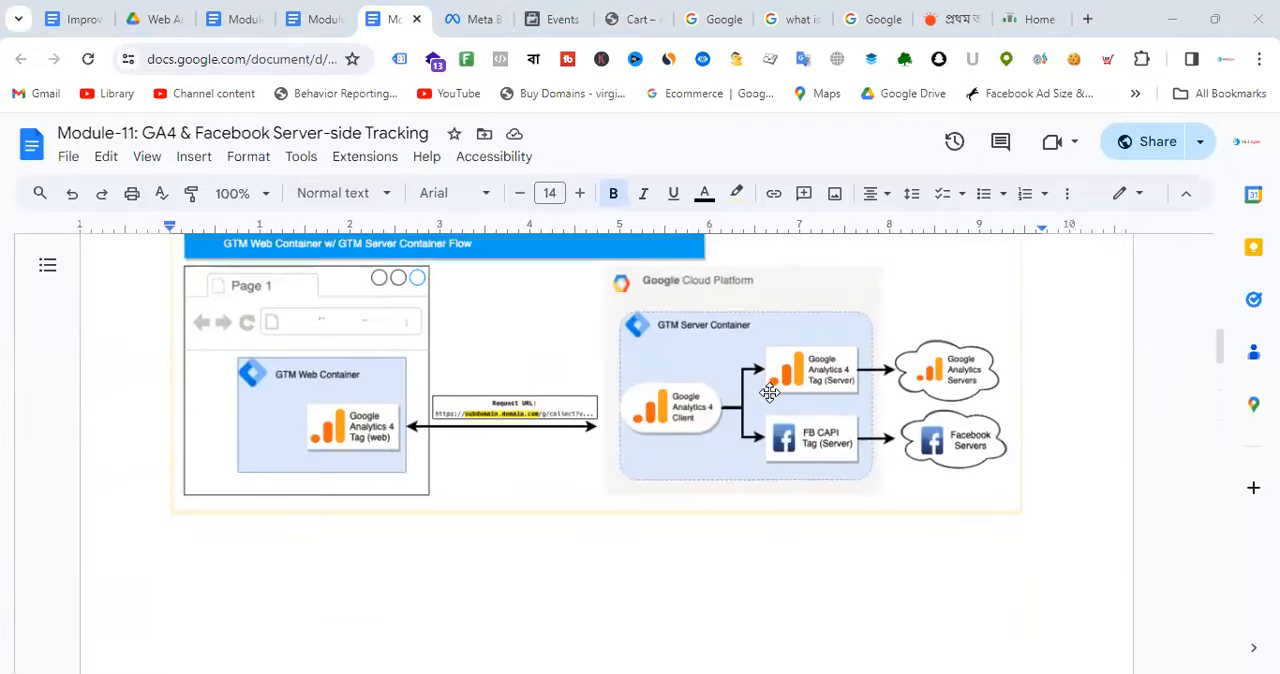
{"action": "scroll", "coordinate": [769, 392], "scroll_direction": "up", "scroll_amount": 1}
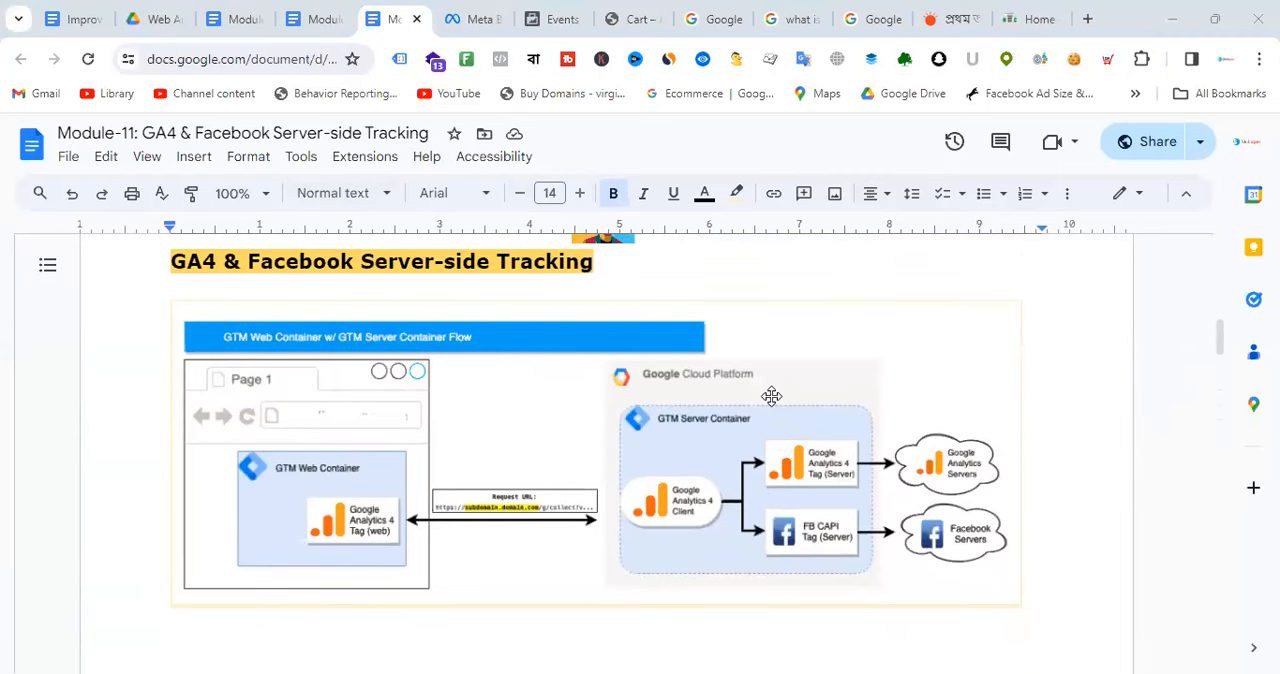
{"action": "scroll", "coordinate": [771, 396], "scroll_direction": "down", "scroll_amount": 1}
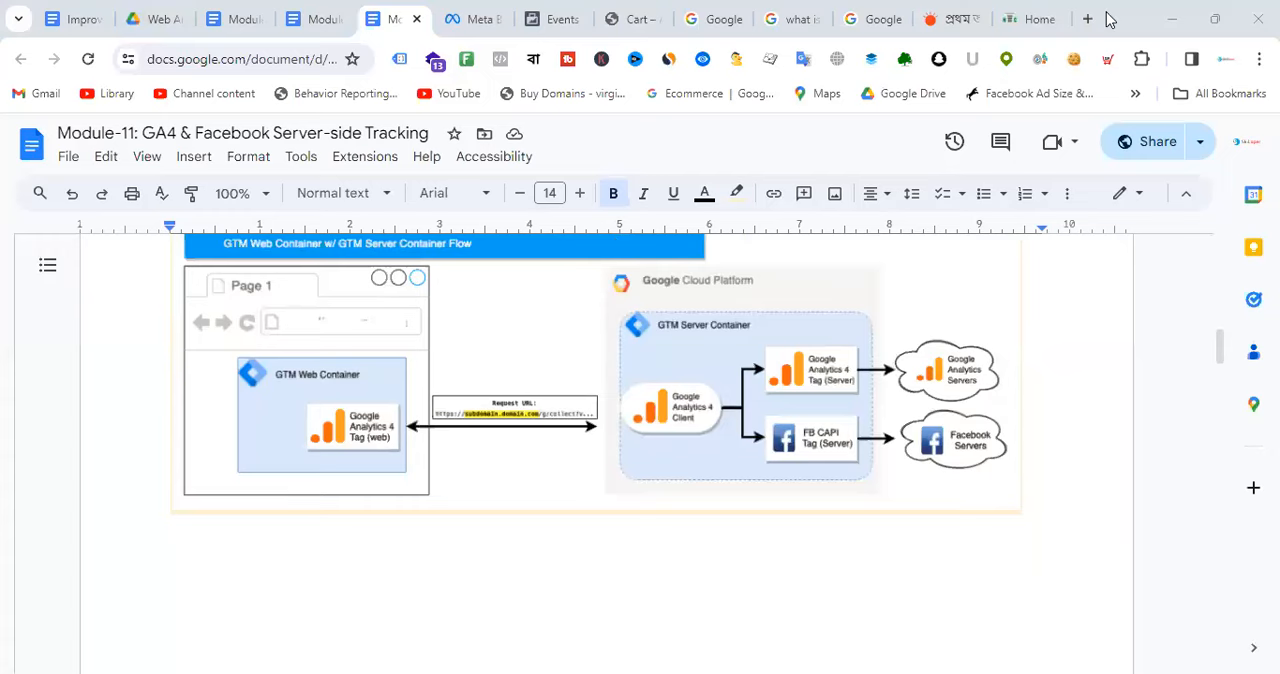
Step: Open tagmanager.google.com in place of the Crown Cement website
{"action": "left_click", "coordinate": [1063, 18]}
{"action": "type", "text": "taga"}
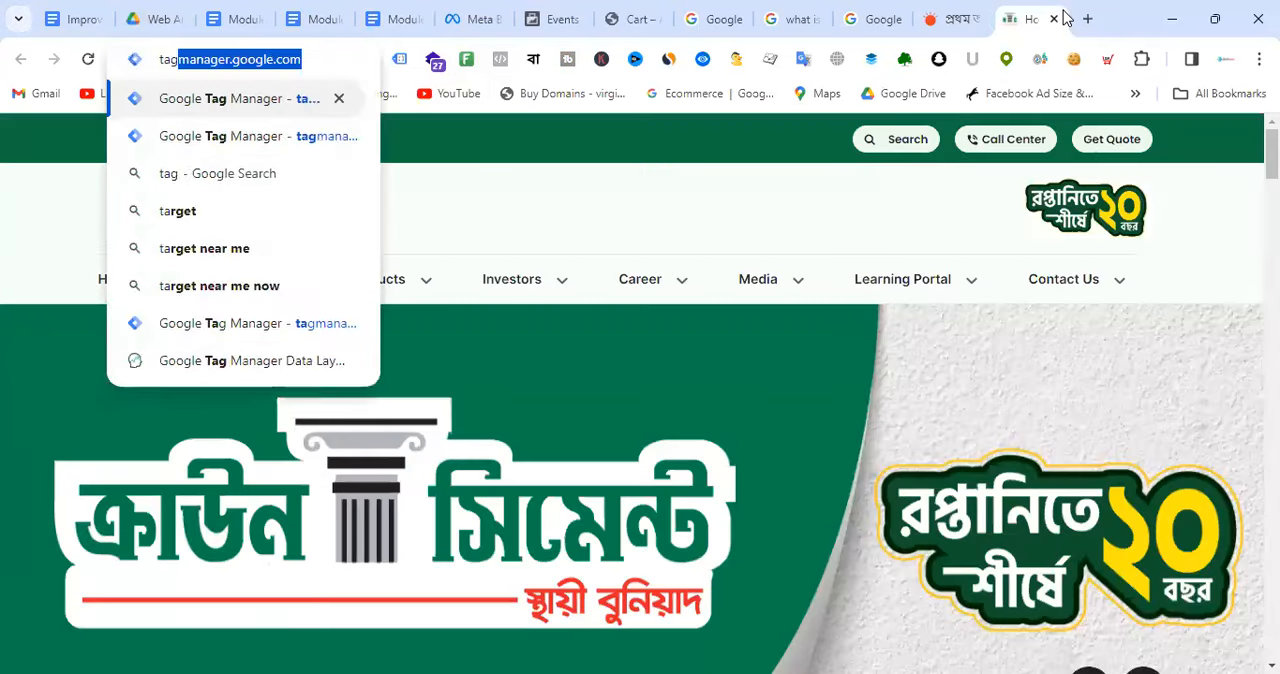
{"action": "key", "text": "Return"}
{"action": "left_click", "coordinate": [253, 54]}
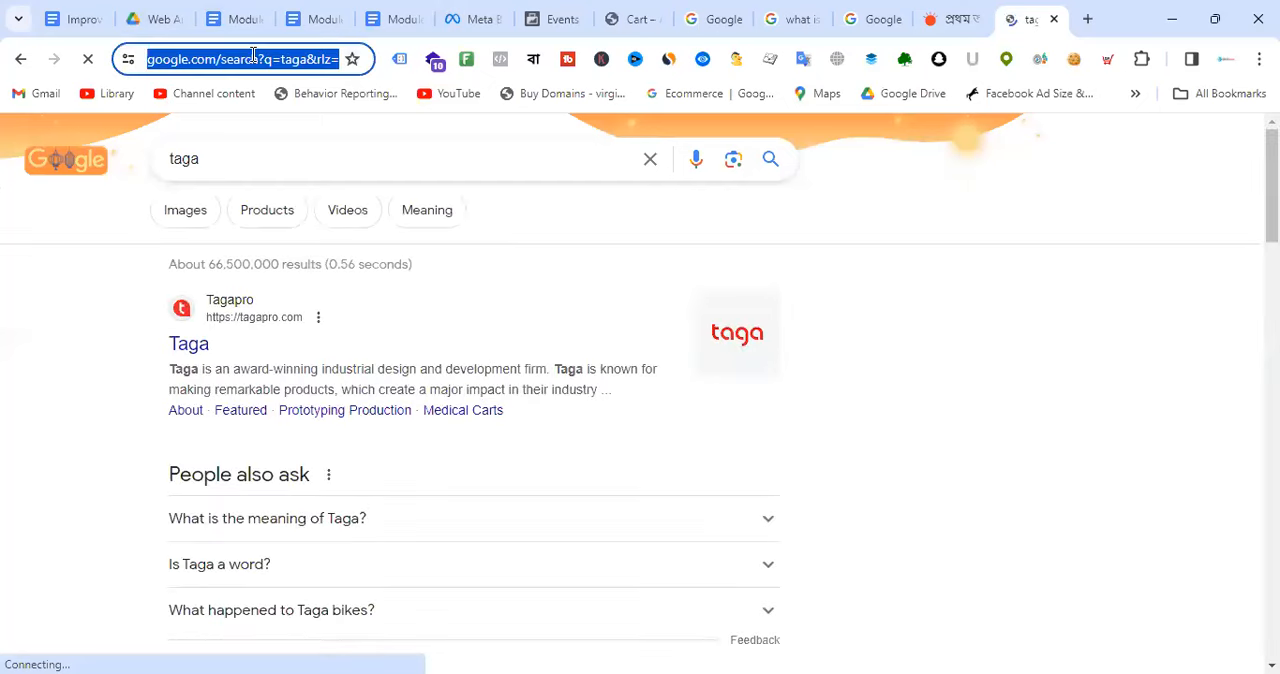
{"action": "type", "text": "tag"}
{"action": "key", "text": "Return"}
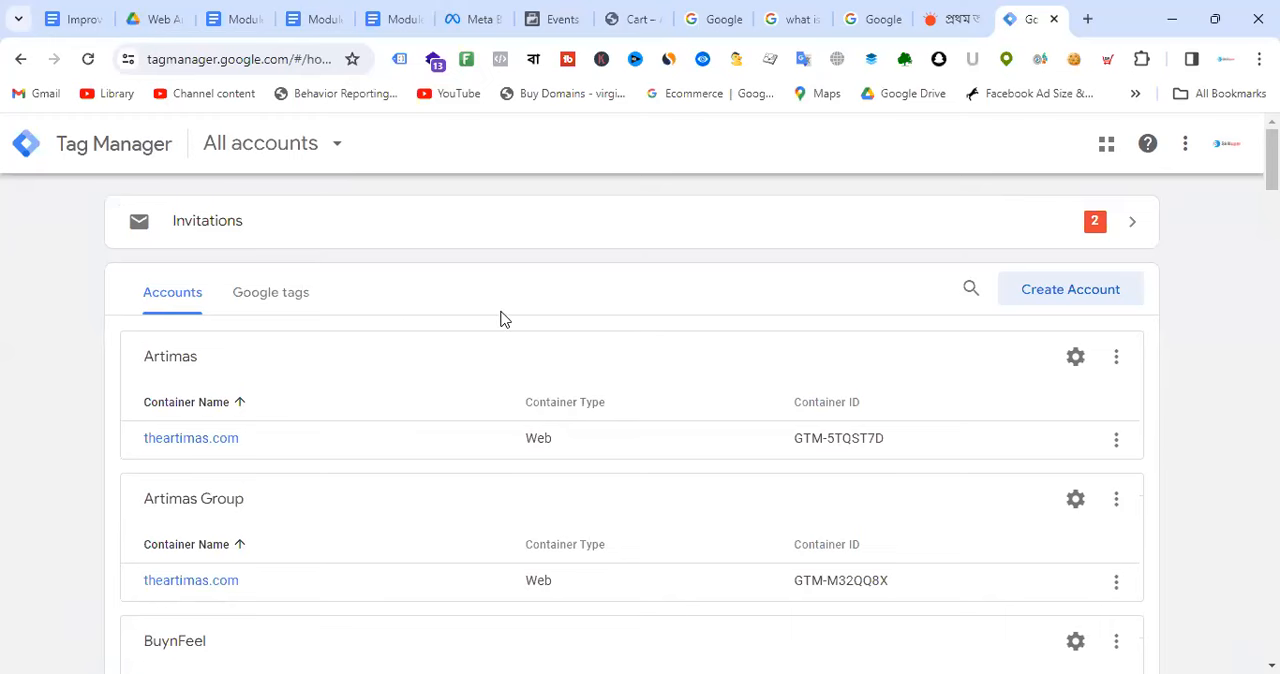
Step: Switch Tag Manager to The Artimas Google account and look through its containers
{"action": "scroll", "coordinate": [500, 318], "scroll_direction": "down", "scroll_amount": 2}
{"action": "scroll", "coordinate": [500, 318], "scroll_direction": "up", "scroll_amount": 1}
{"action": "scroll", "coordinate": [500, 318], "scroll_direction": "up", "scroll_amount": 1}
{"action": "scroll", "coordinate": [557, 312], "scroll_direction": "down", "scroll_amount": 5}
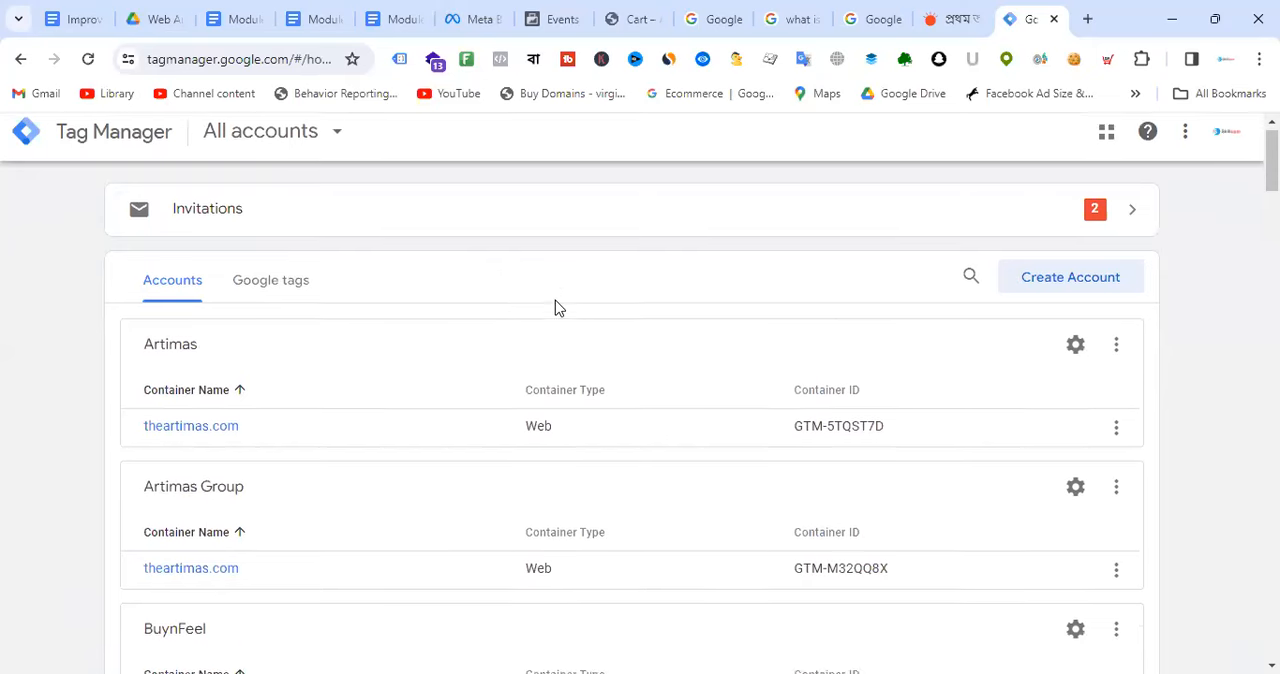
{"action": "scroll", "coordinate": [560, 325], "scroll_direction": "down", "scroll_amount": 4}
{"action": "scroll", "coordinate": [1226, 268], "scroll_direction": "up", "scroll_amount": 10}
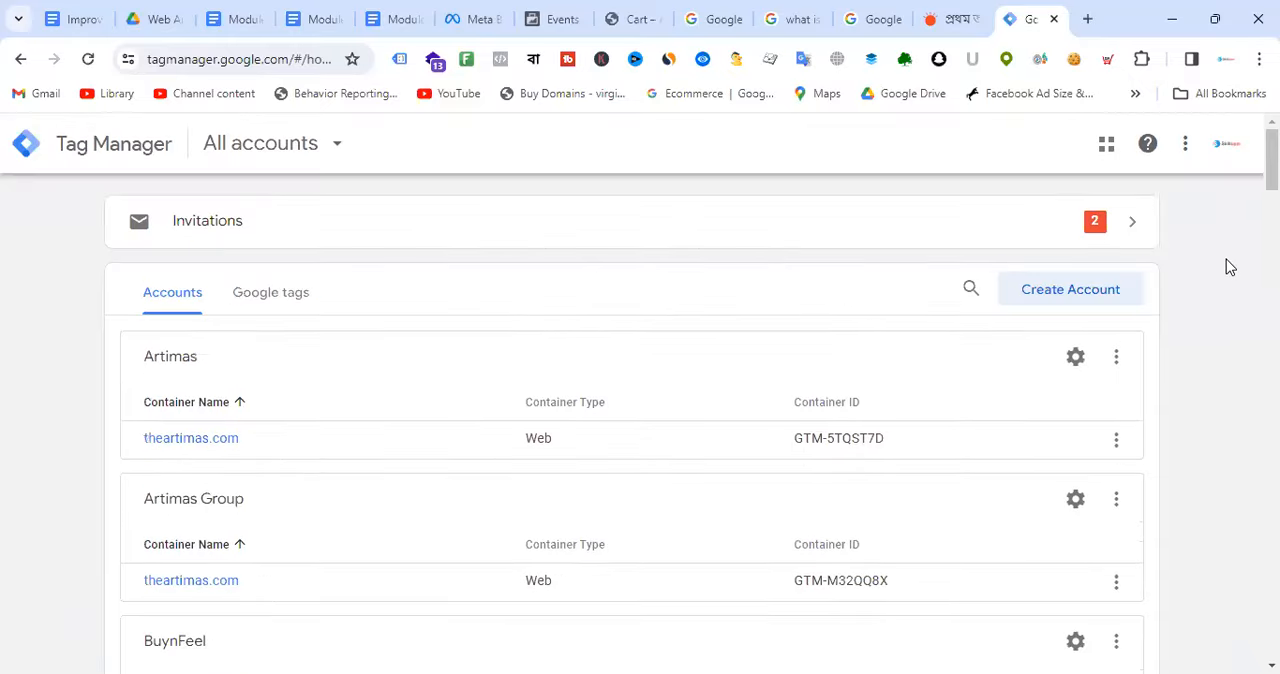
{"action": "left_click", "coordinate": [1226, 144]}
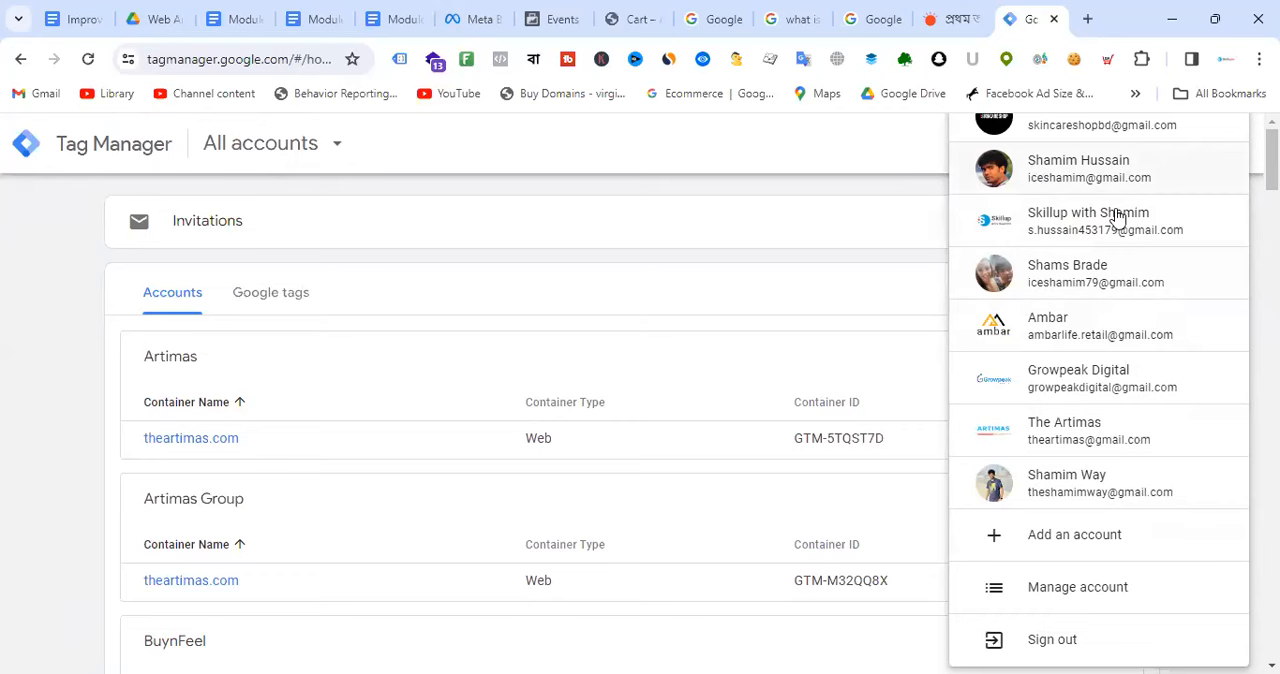
{"action": "left_click", "coordinate": [1100, 440]}
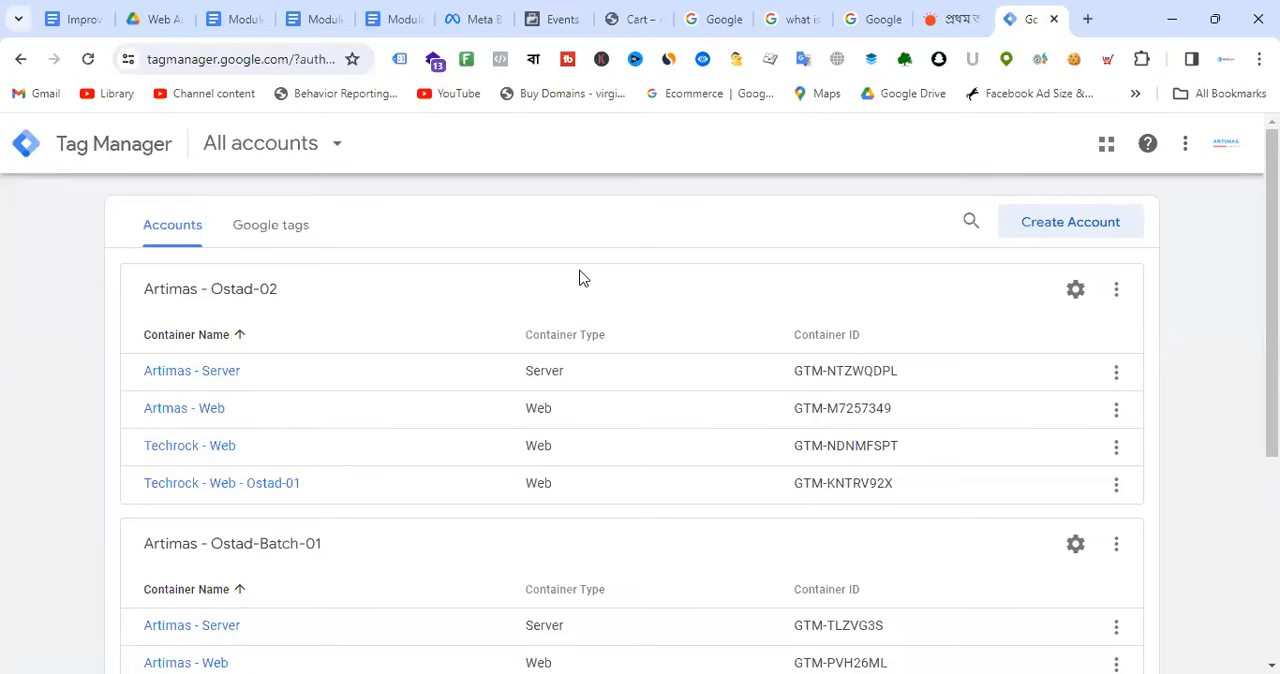
{"action": "scroll", "coordinate": [853, 450], "scroll_direction": "down", "scroll_amount": 4}
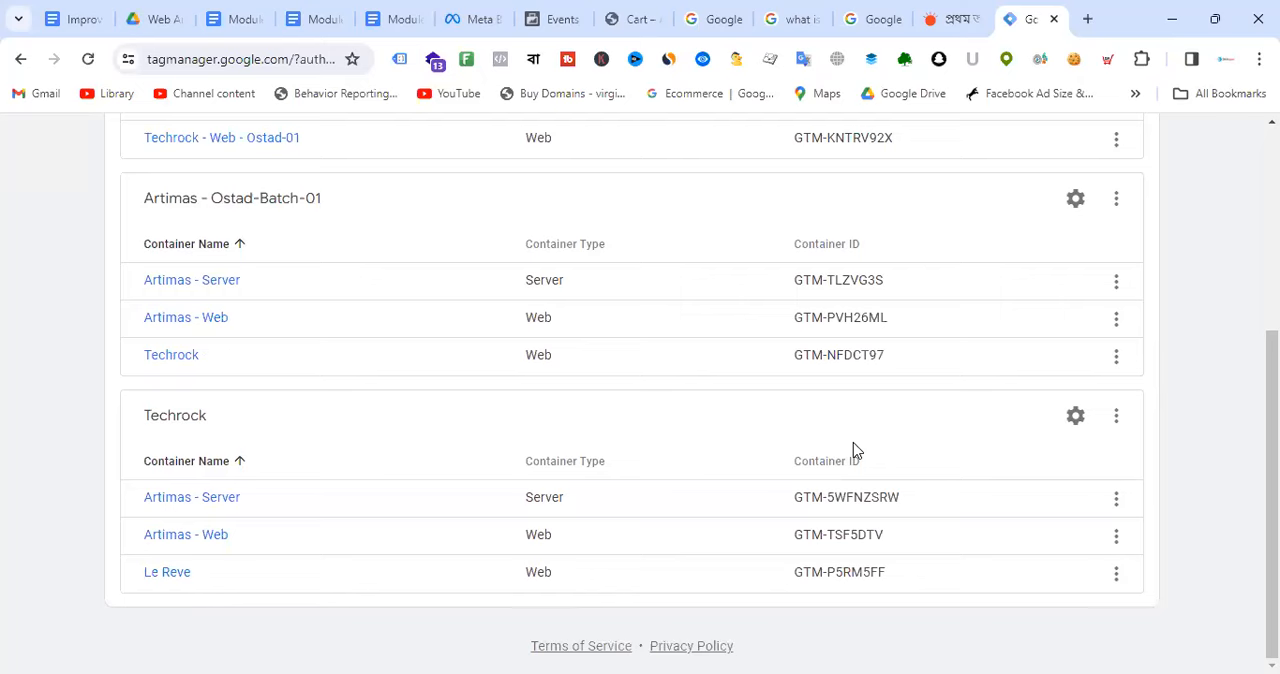
{"action": "scroll", "coordinate": [853, 442], "scroll_direction": "up", "scroll_amount": 4}
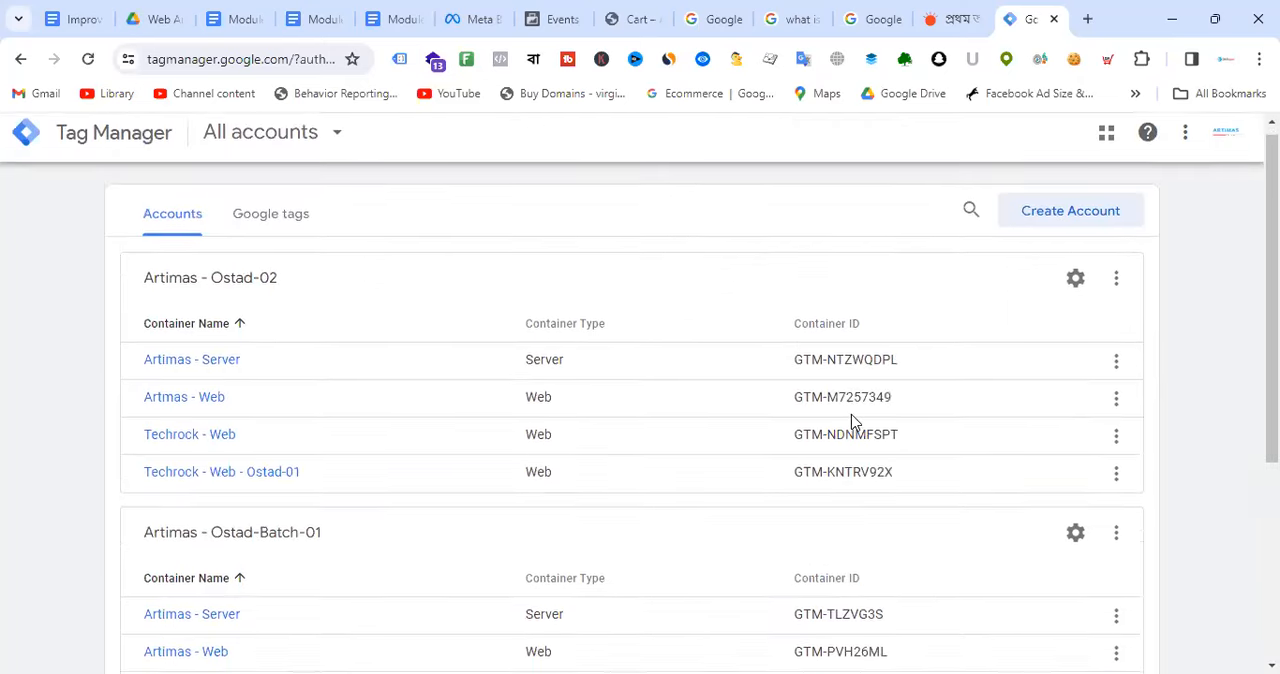
Step: Switch Tag Manager to the Techrock Google account and open the Artimas - Web container under Artimas - Batch-17
{"action": "left_click", "coordinate": [1225, 143]}
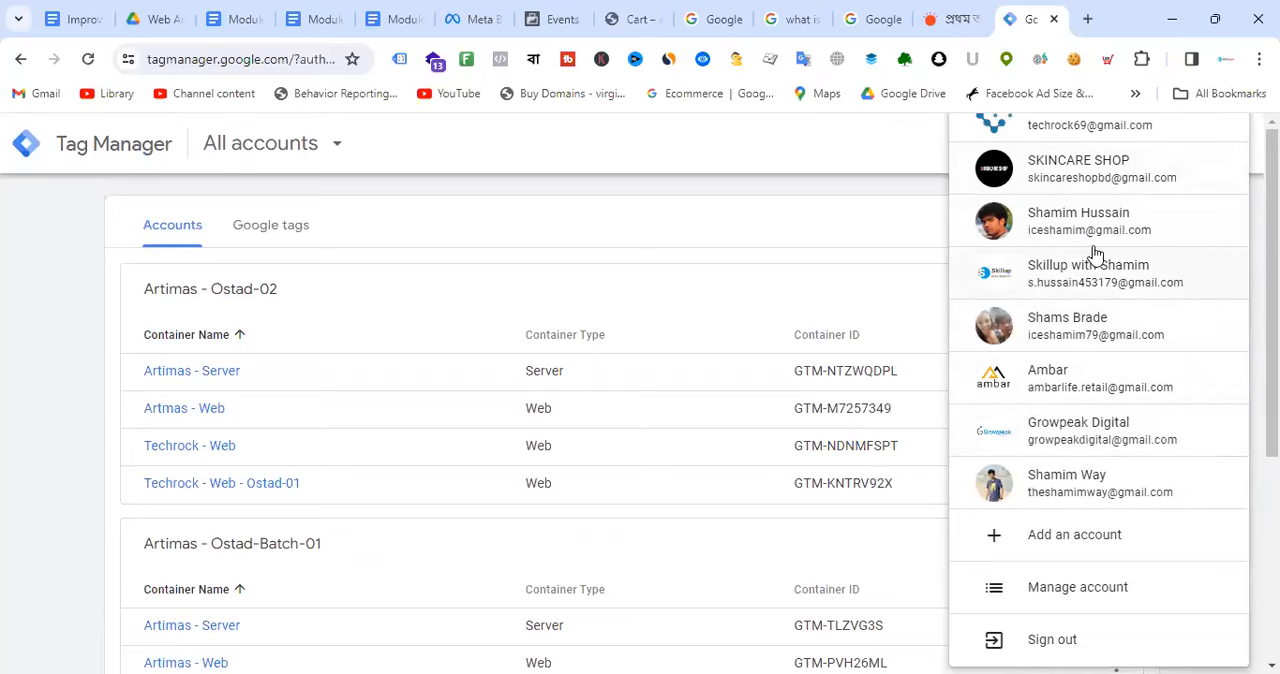
{"action": "scroll", "coordinate": [1160, 289], "scroll_direction": "up", "scroll_amount": 2}
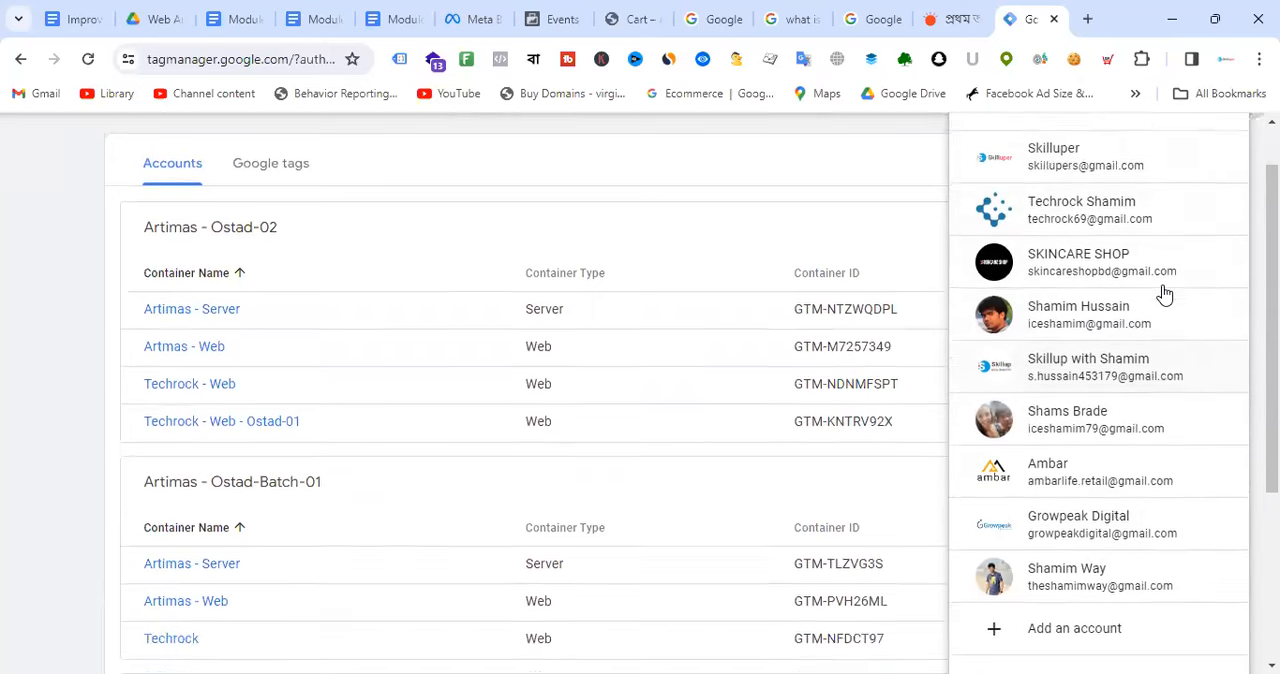
{"action": "scroll", "coordinate": [1160, 274], "scroll_direction": "down", "scroll_amount": 2}
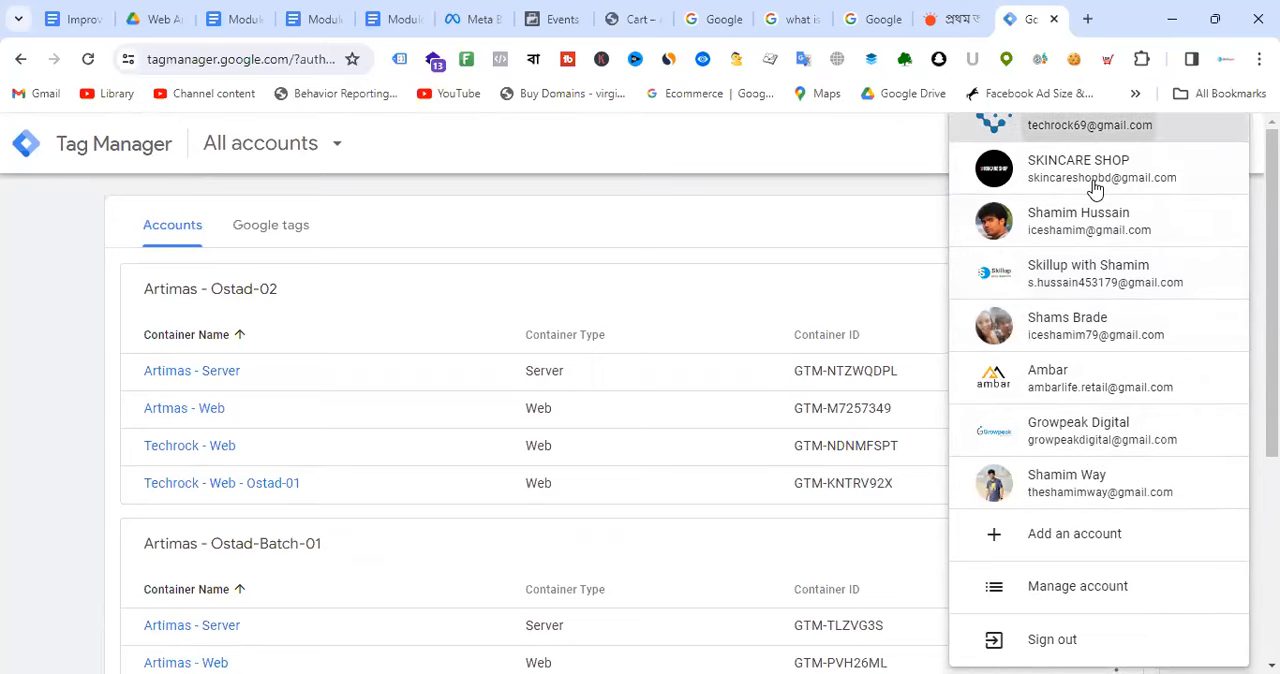
{"action": "left_click", "coordinate": [1094, 186]}
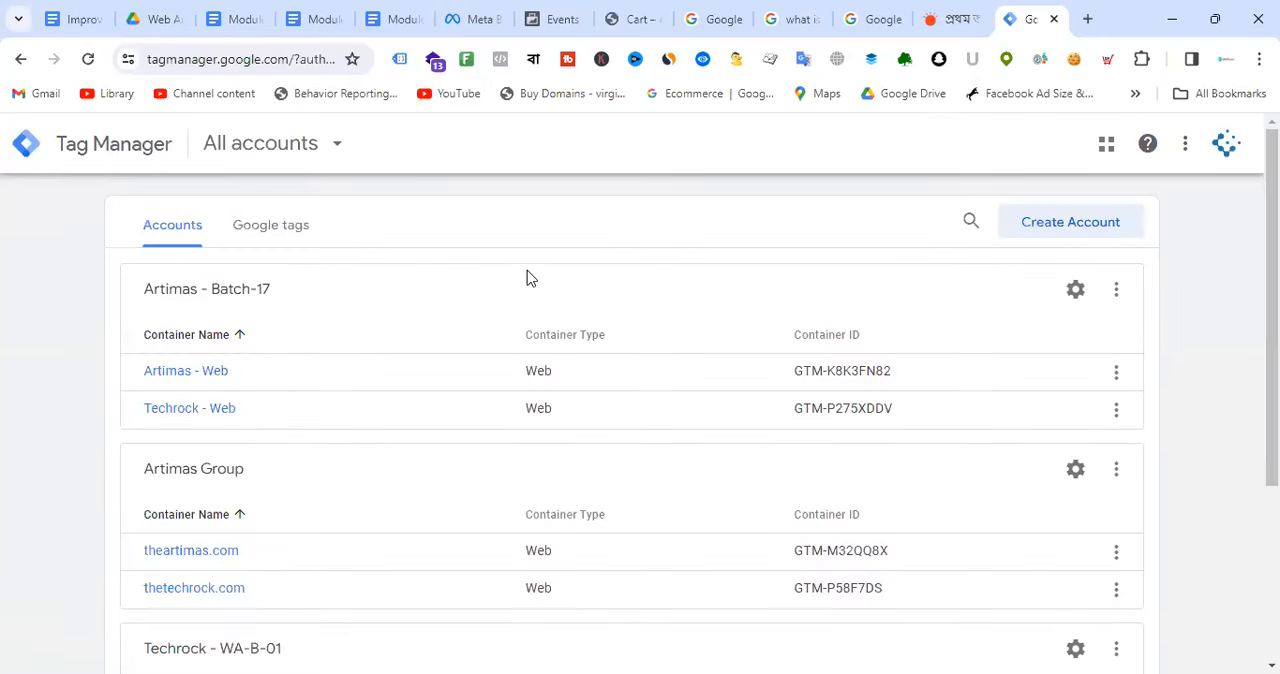
{"action": "left_click", "coordinate": [218, 372]}
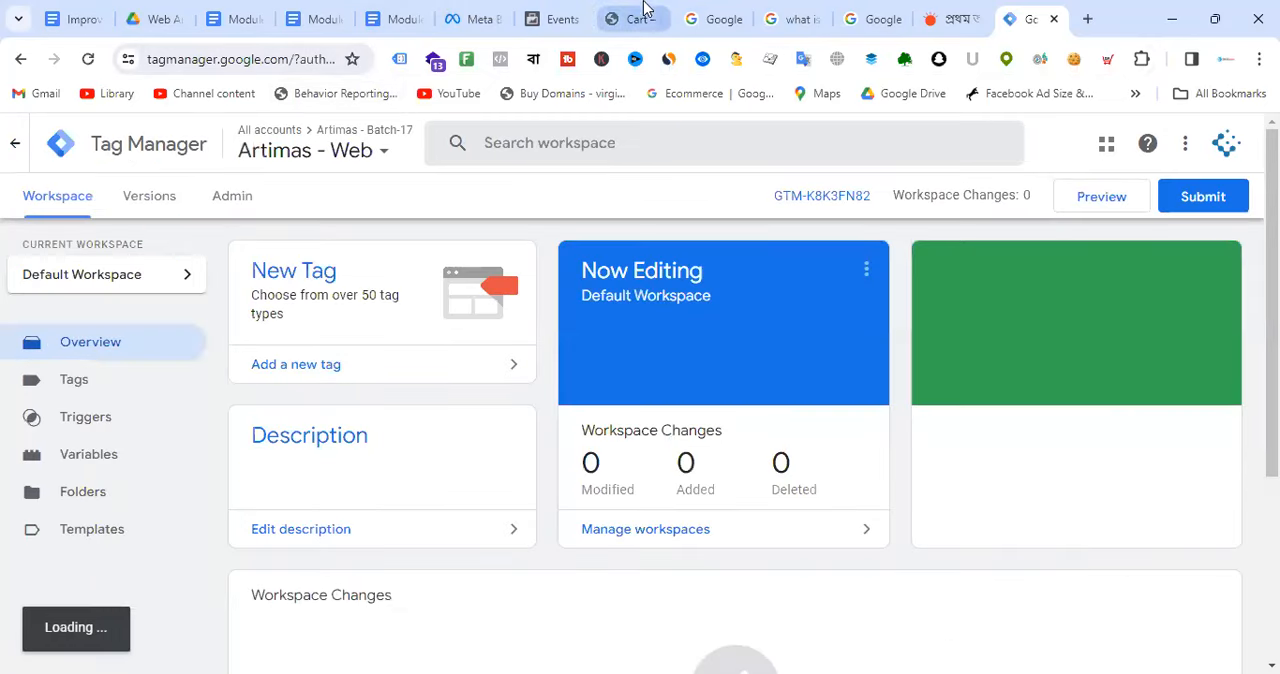
Step: Reload the theartimas.com cart page, check its tags with Tag Assistant Legacy, and compare them with the Artimas - Web container ID
{"action": "left_click", "coordinate": [645, 12]}
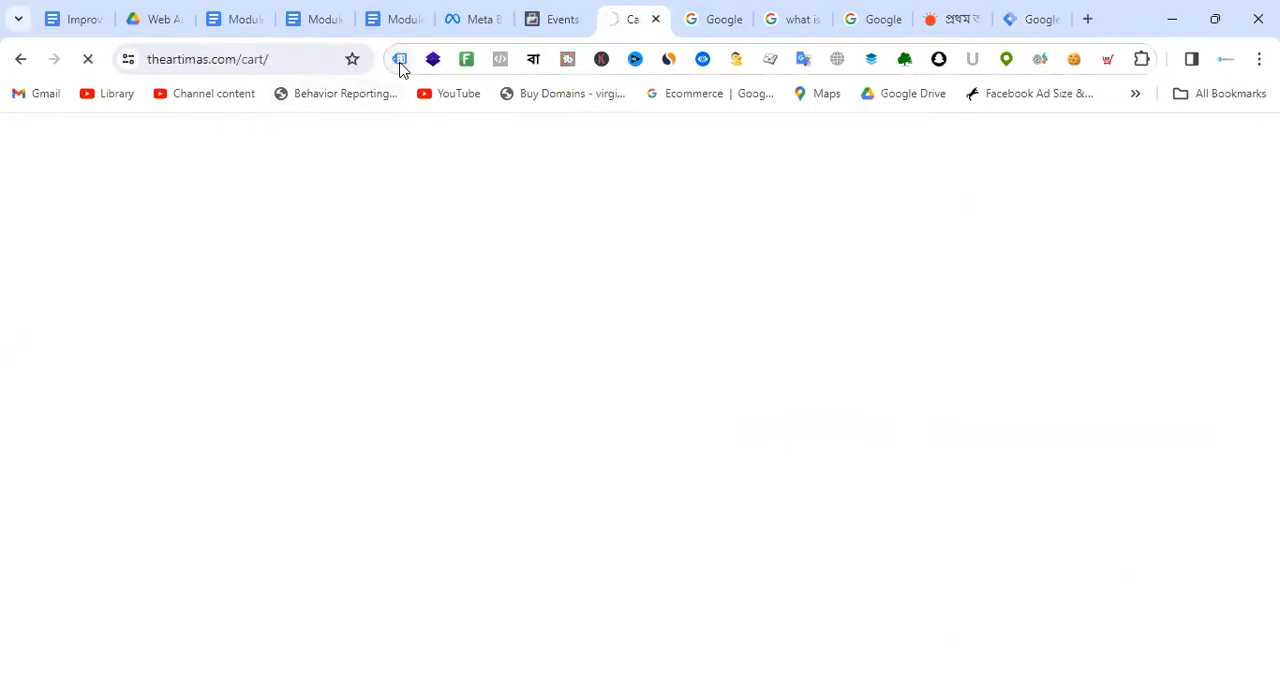
{"action": "left_click", "coordinate": [400, 60]}
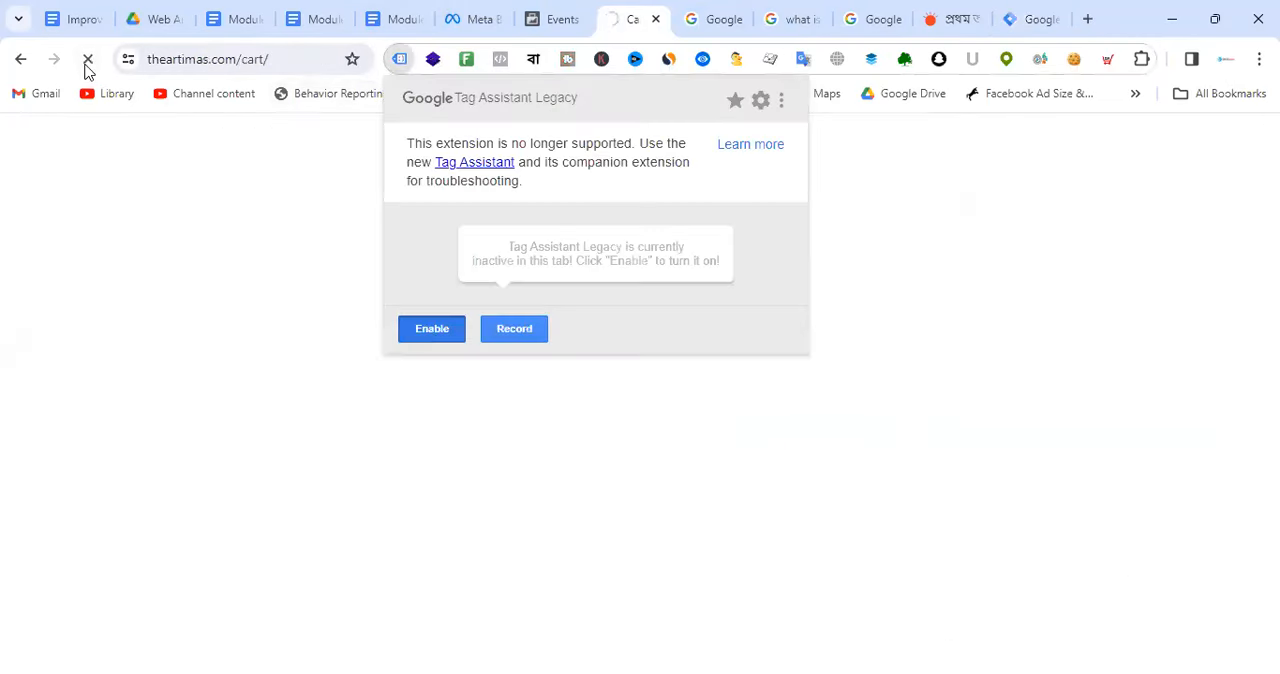
{"action": "left_click", "coordinate": [88, 62]}
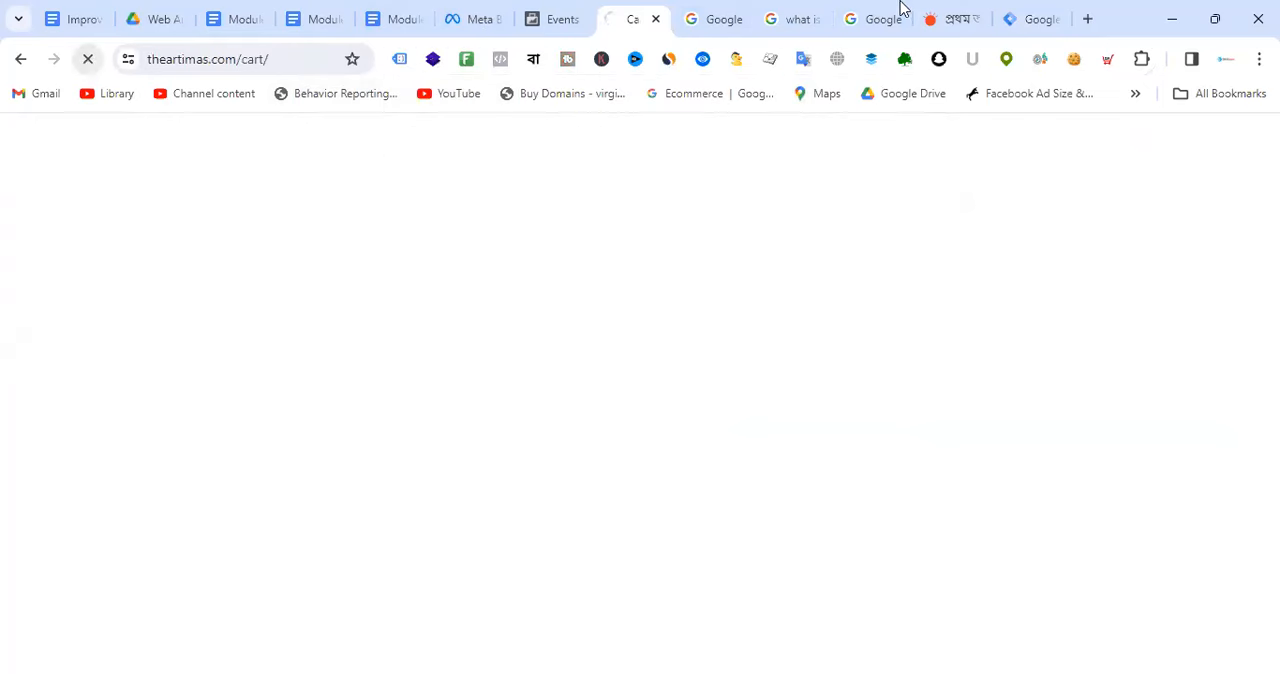
{"action": "left_click", "coordinate": [1040, 14]}
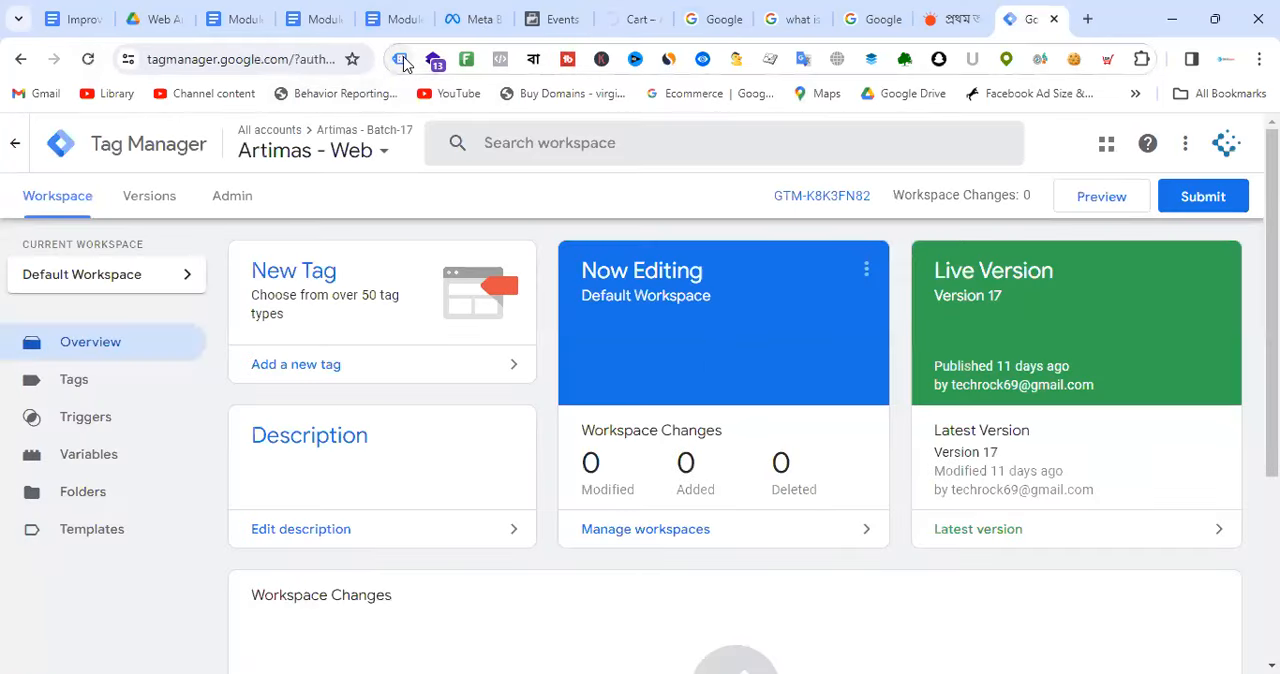
{"action": "left_click", "coordinate": [401, 61]}
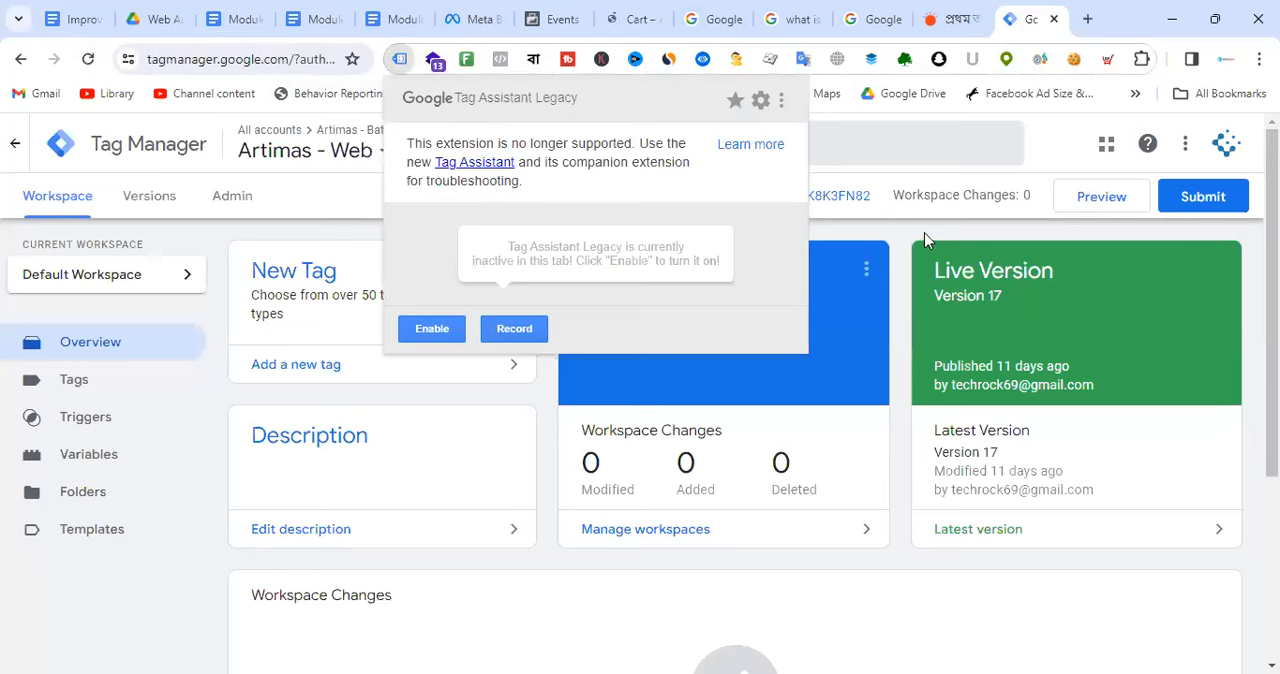
{"action": "left_click", "coordinate": [632, 12]}
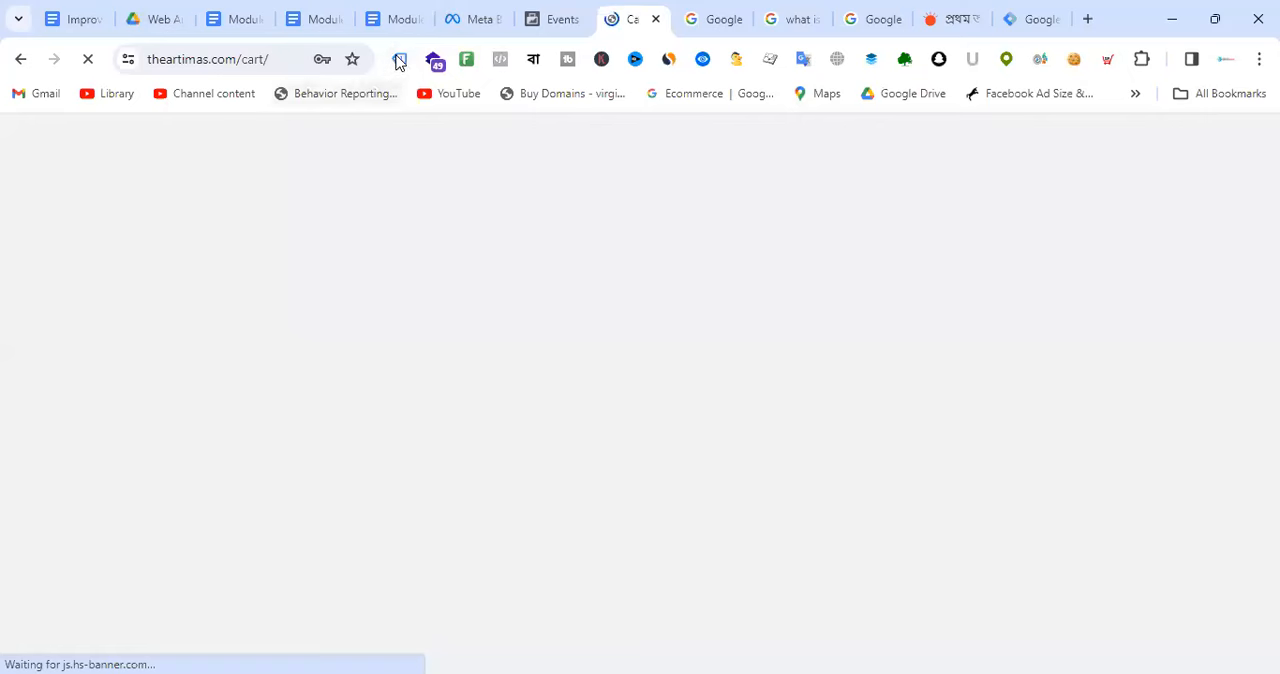
{"action": "left_click", "coordinate": [400, 60]}
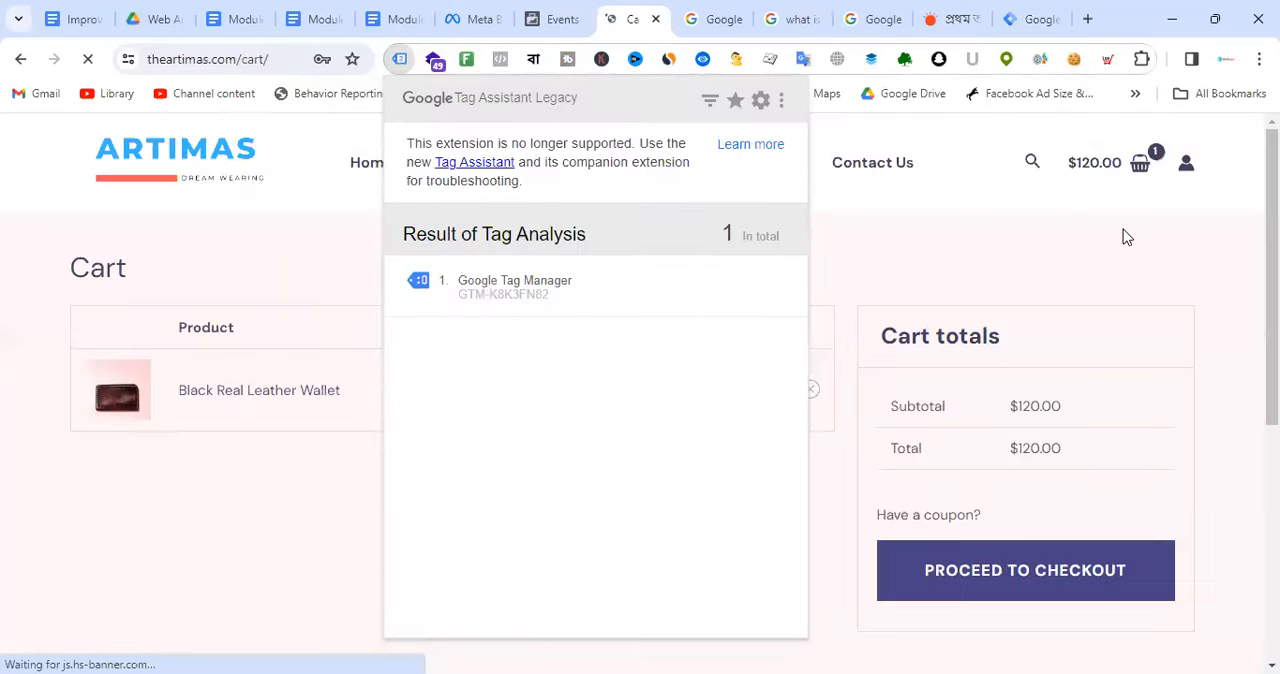
{"action": "left_click", "coordinate": [1123, 229]}
{"action": "left_click", "coordinate": [1016, 12]}
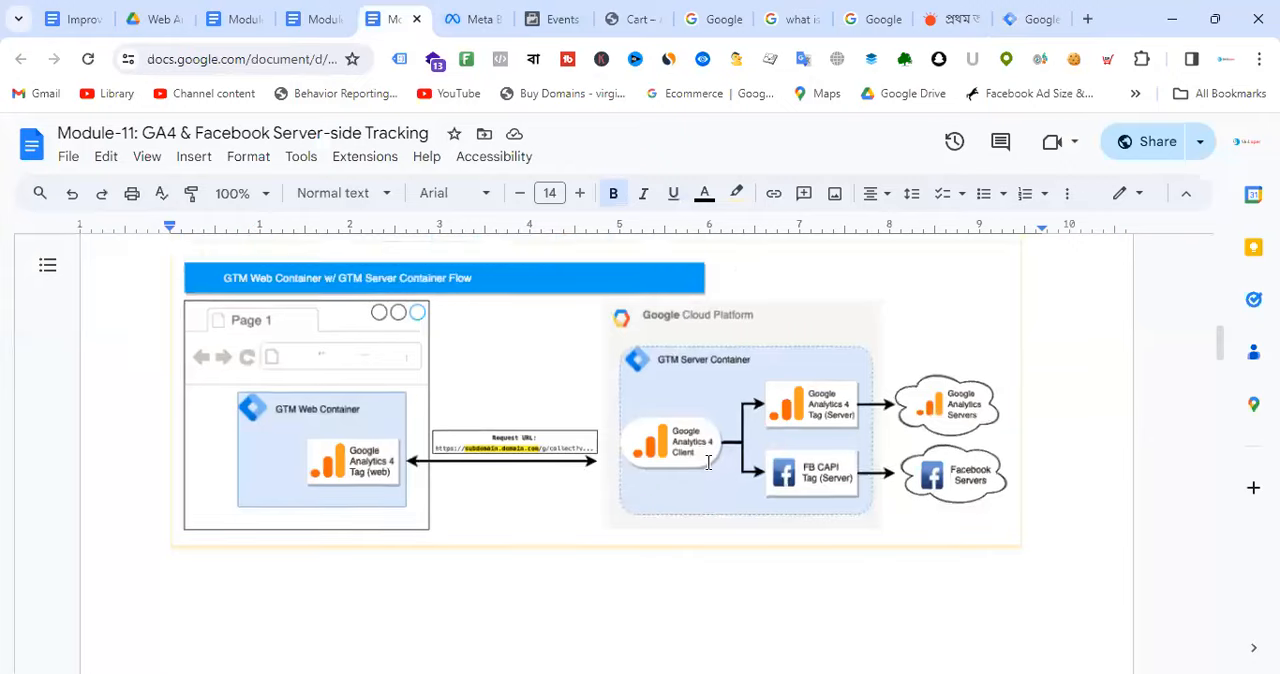
Step: Return to the Module-11 document and examine the Server-Side Events diagram
{"action": "scroll", "coordinate": [706, 457], "scroll_direction": "up", "scroll_amount": 10}
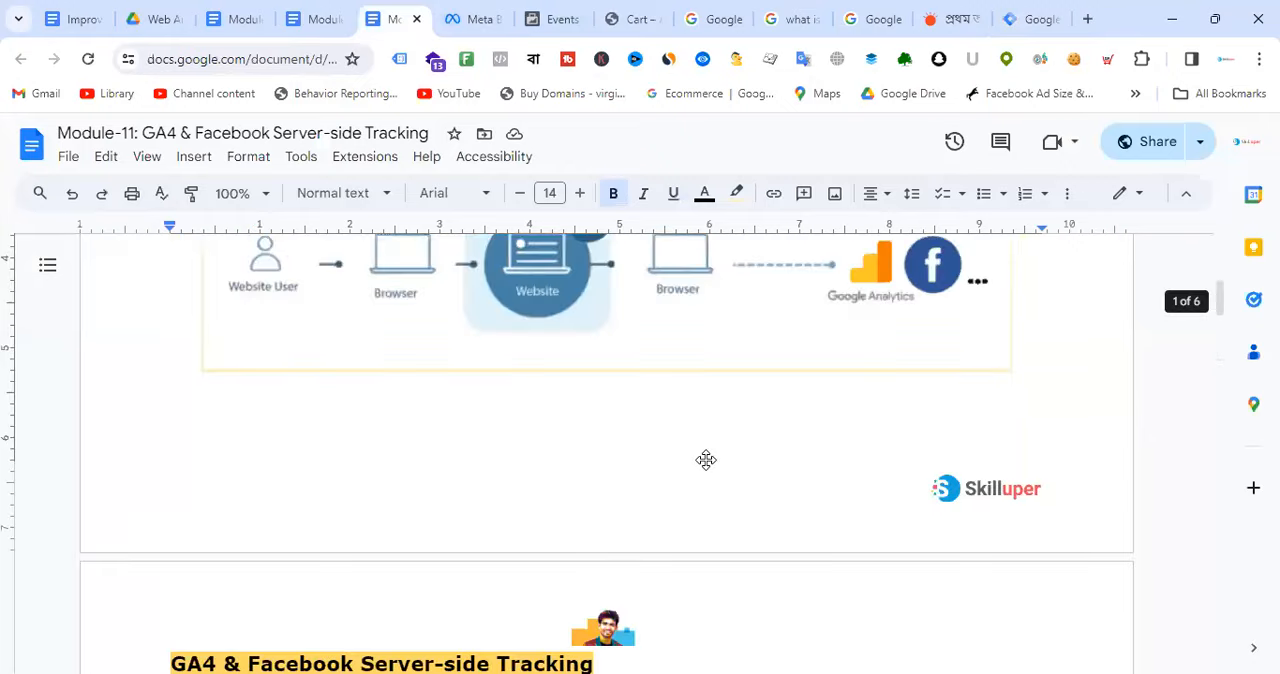
{"action": "scroll", "coordinate": [651, 500], "scroll_direction": "down", "scroll_amount": 2}
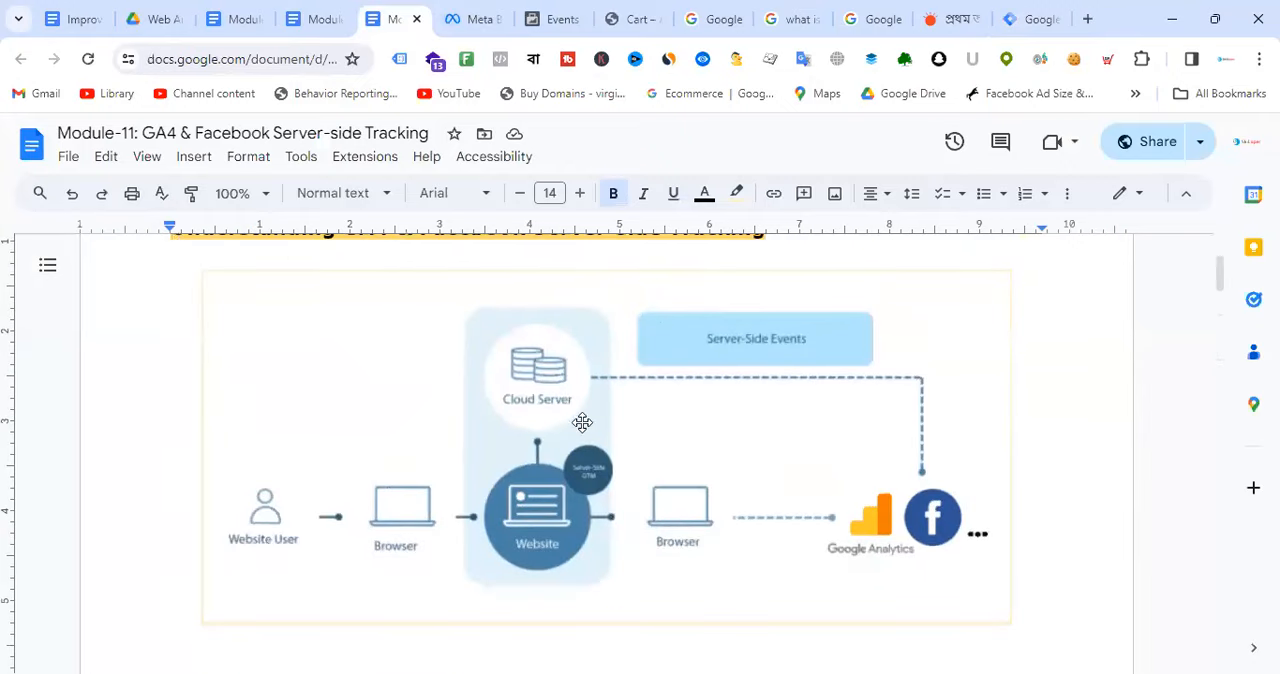
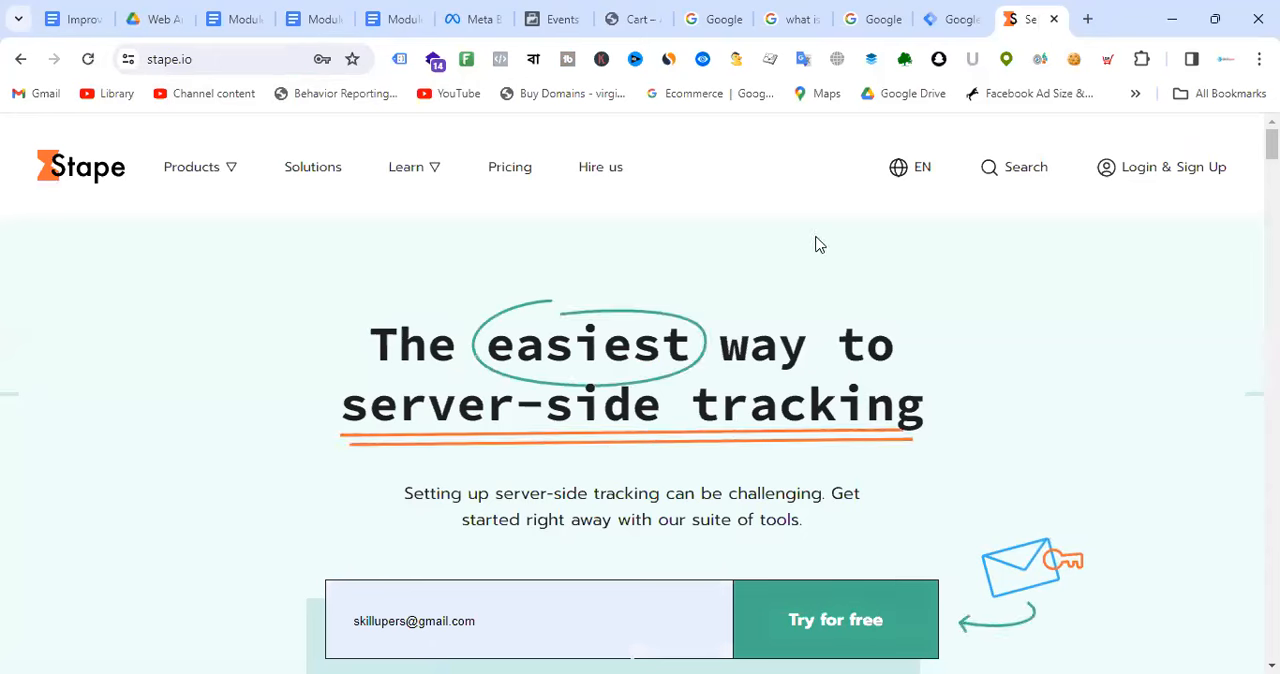
Step: Open the Stape sign-up page, clear the prefilled email, and look over the account form
{"action": "left_click", "coordinate": [1193, 178]}
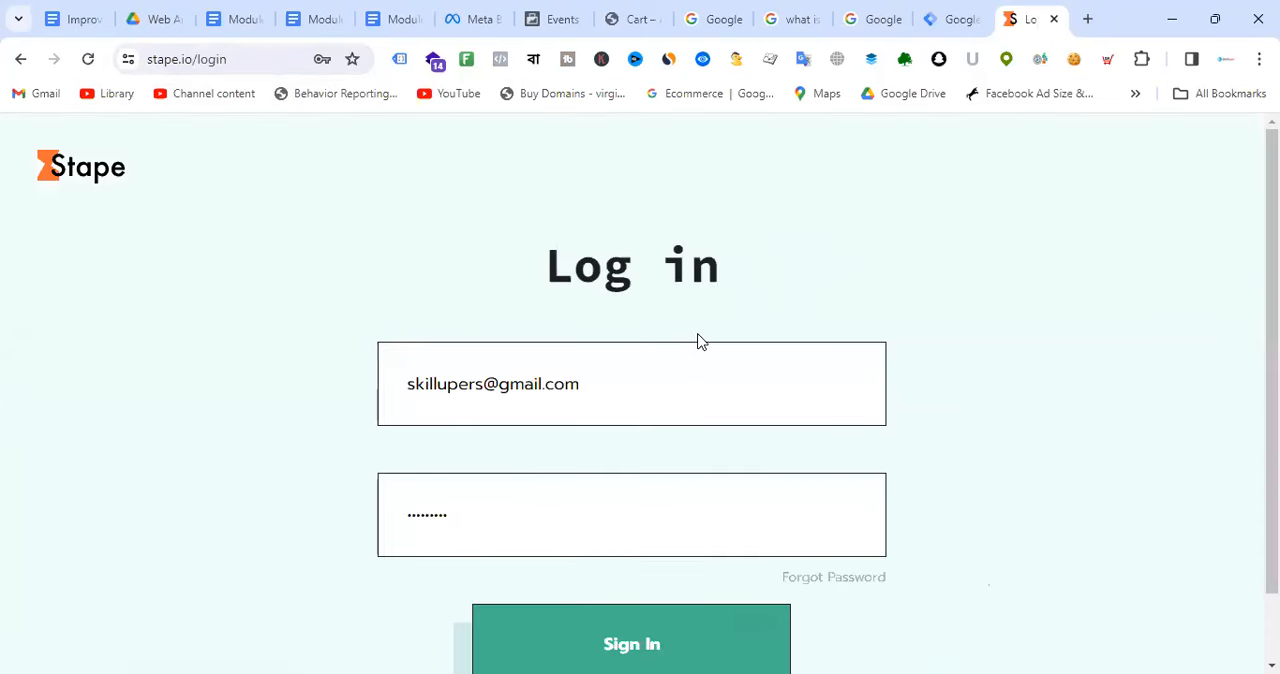
{"action": "scroll", "coordinate": [706, 337], "scroll_direction": "down", "scroll_amount": 1}
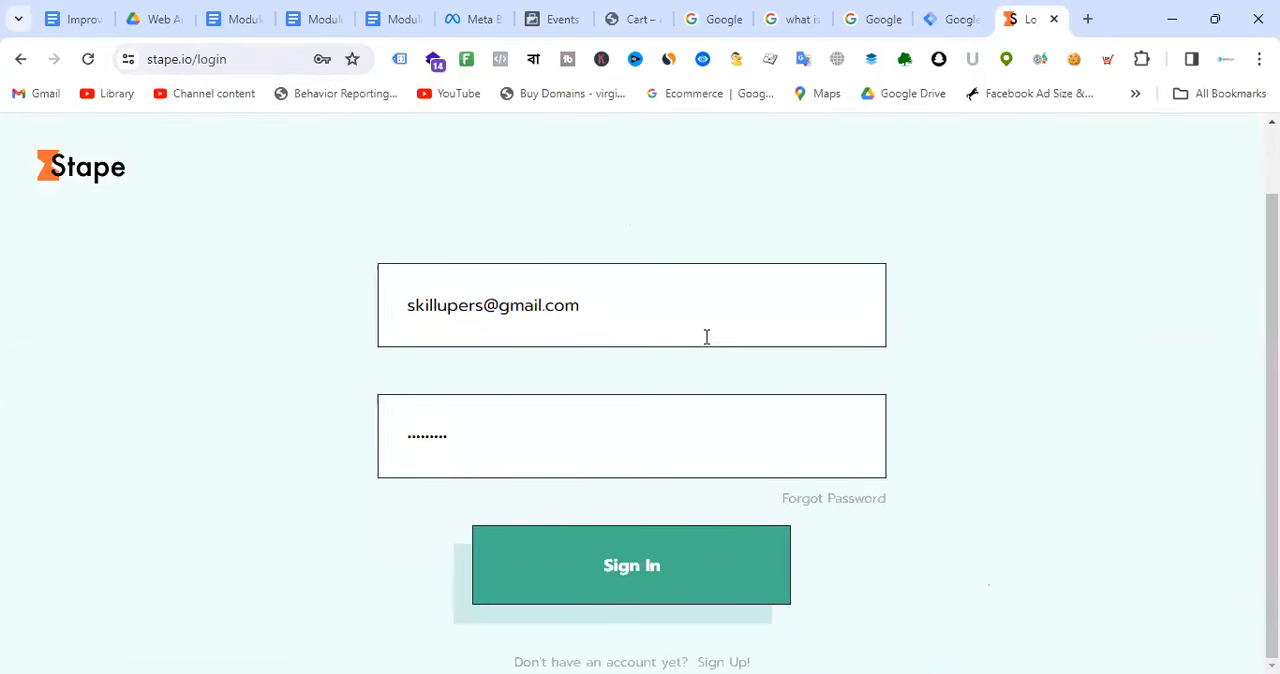
{"action": "left_click", "coordinate": [724, 652]}
{"action": "scroll", "coordinate": [706, 343], "scroll_direction": "down", "scroll_amount": 1}
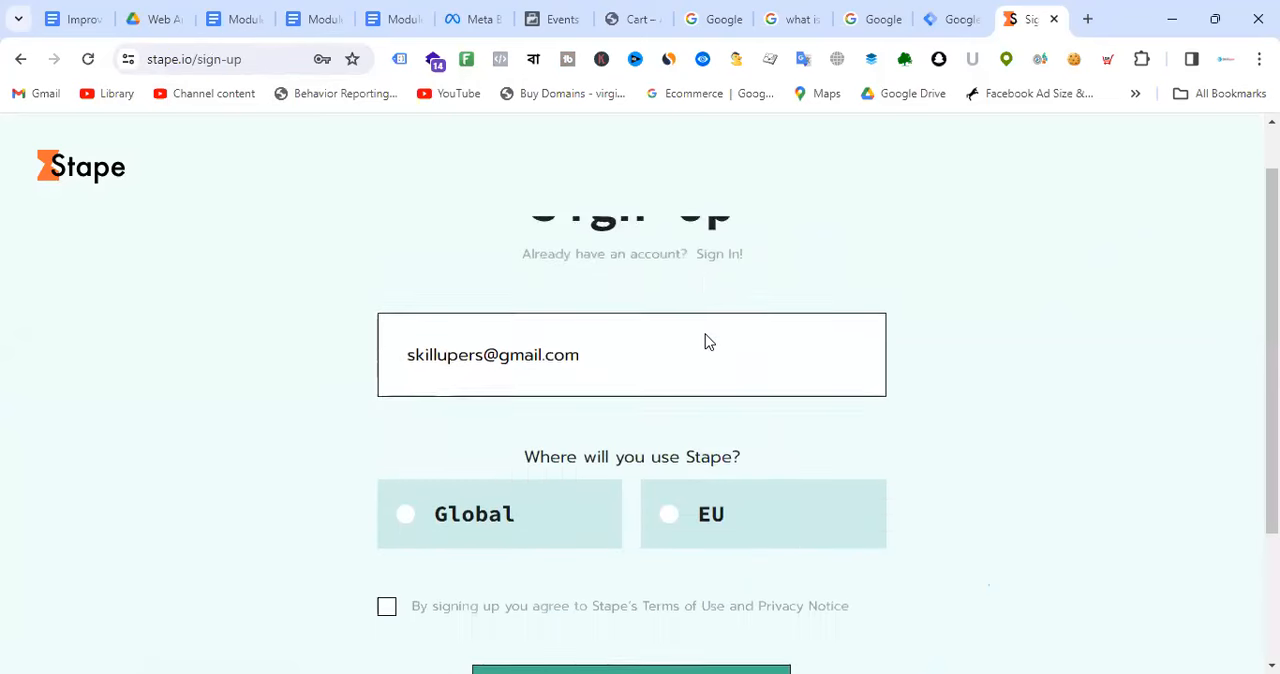
{"action": "left_click", "coordinate": [609, 322]}
{"action": "left_click_drag", "start_coordinate": [609, 322], "coordinate": [258, 325]}
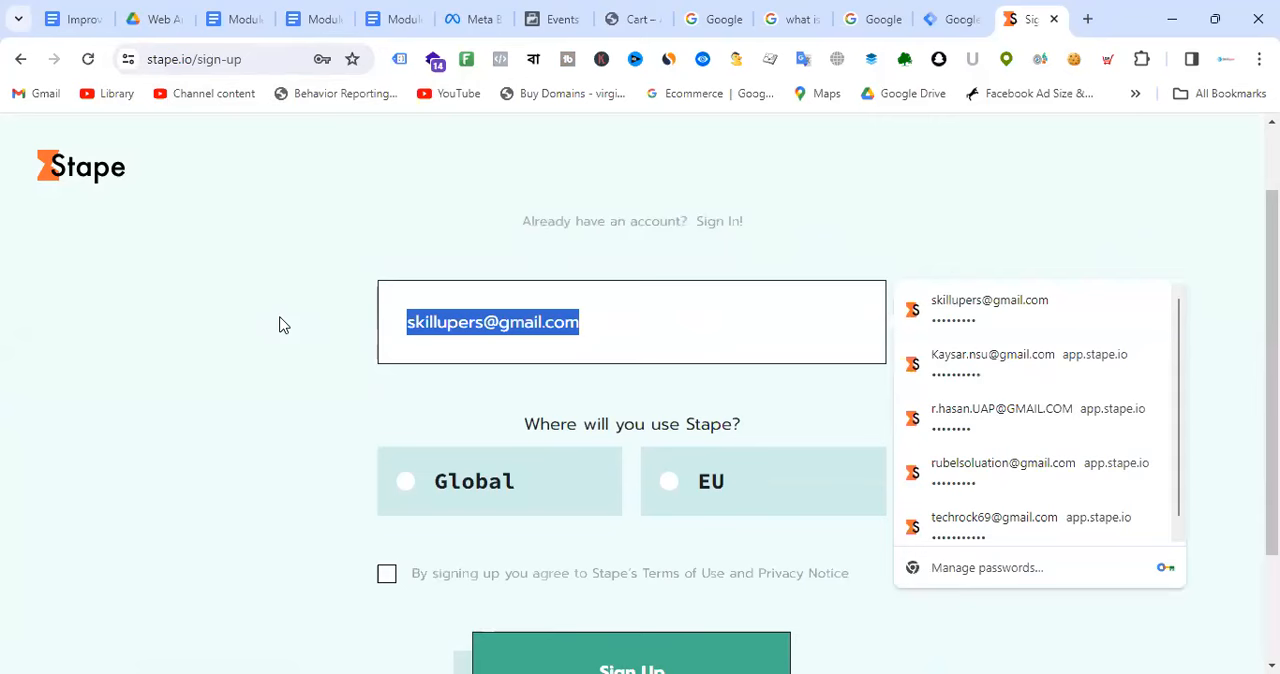
{"action": "key", "text": "BackSpace"}
{"action": "left_click", "coordinate": [976, 194]}
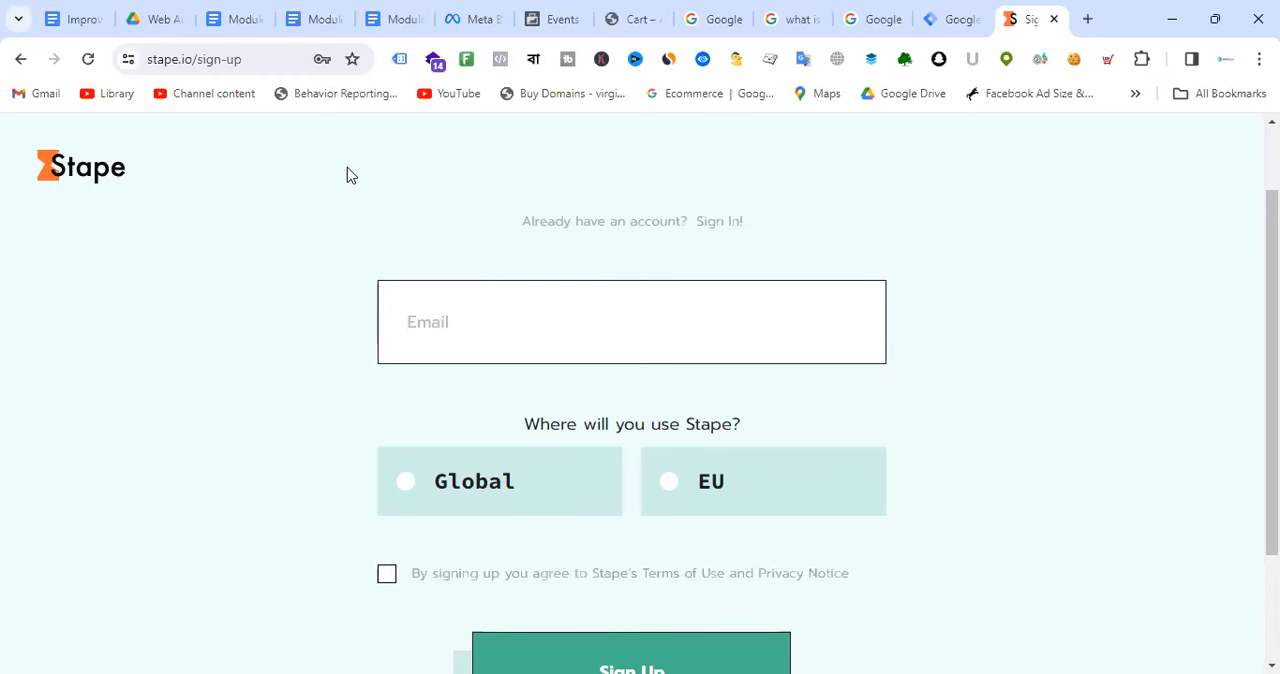
{"action": "scroll", "coordinate": [684, 284], "scroll_direction": "down", "scroll_amount": 2}
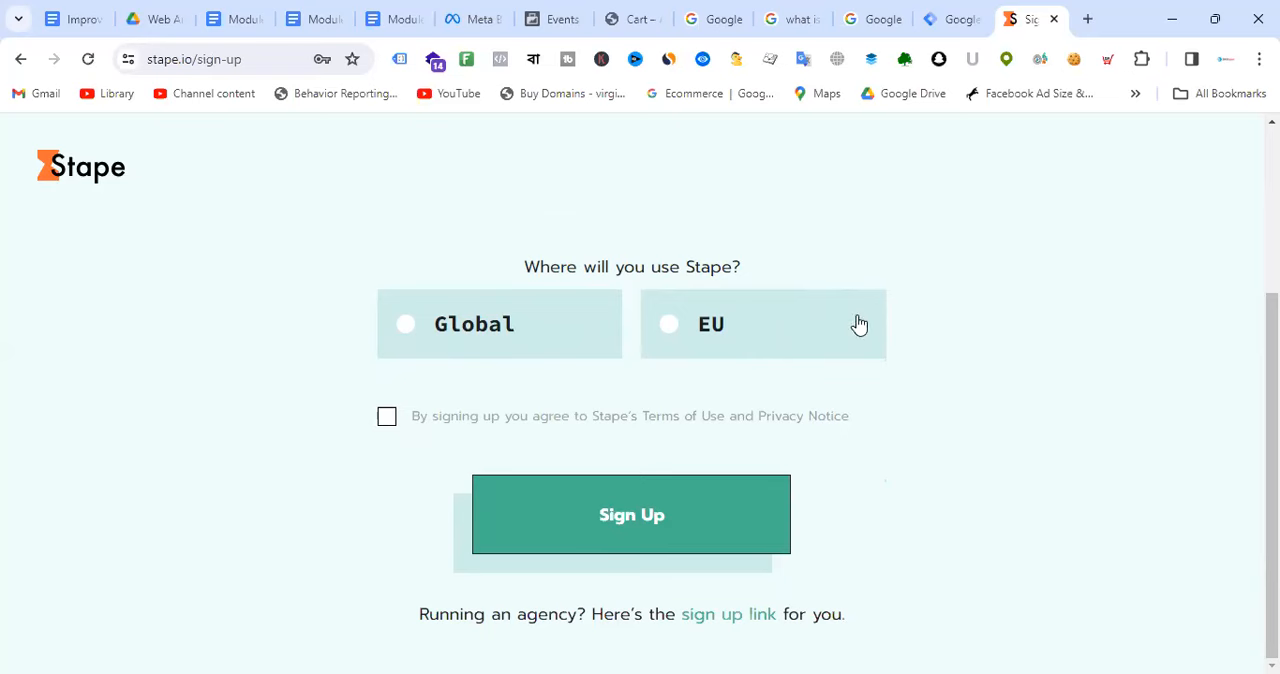
Step: Search Google in a separate tab for "no of countries in the EU", then close that tab
{"action": "left_click", "coordinate": [1087, 19]}
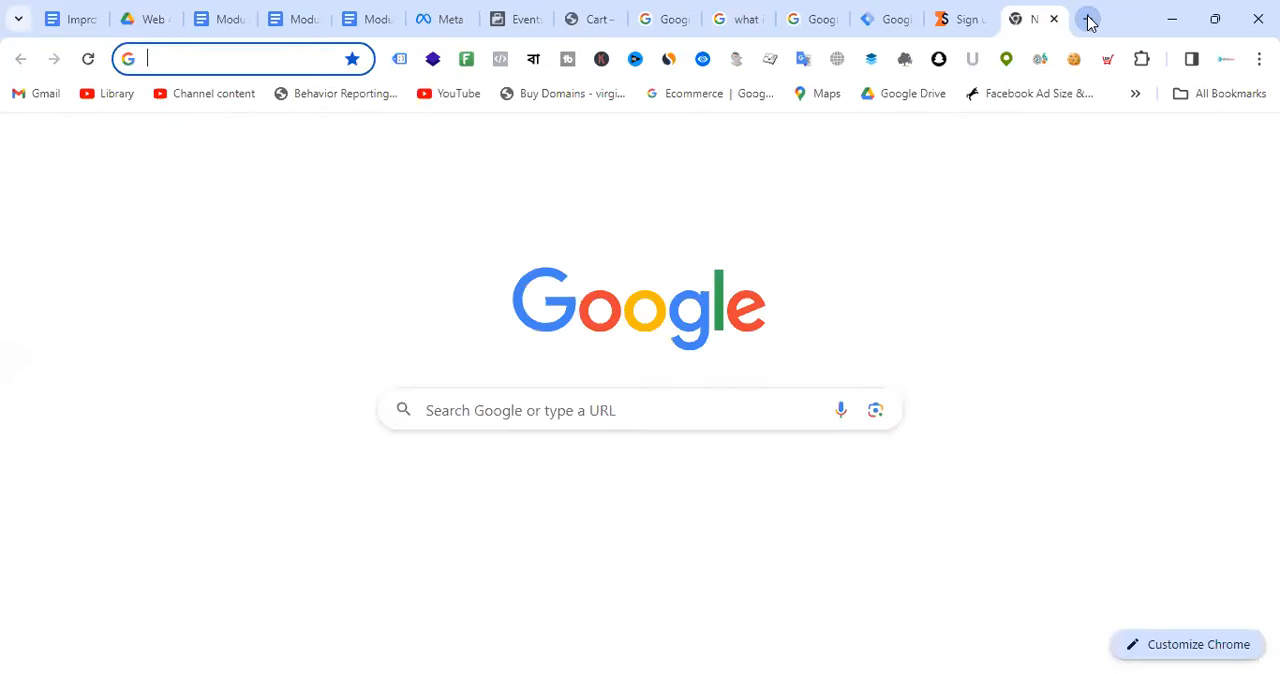
{"action": "type", "text": "no of coun"}
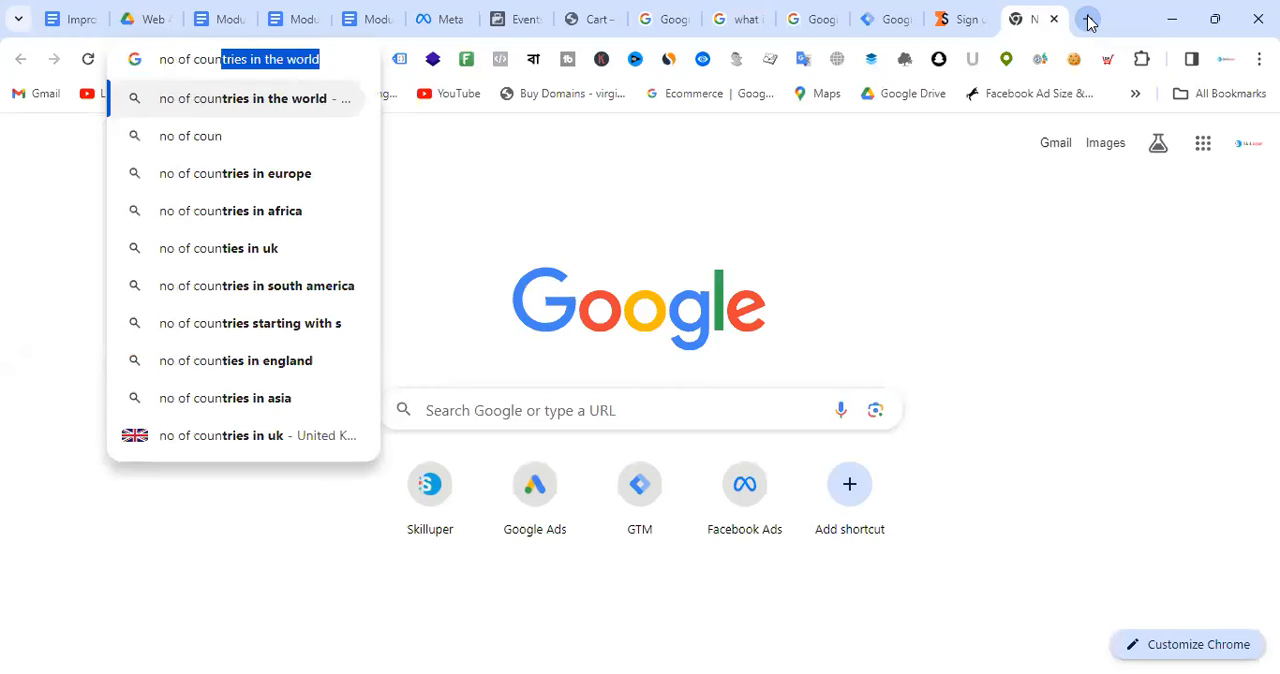
{"action": "key", "text": "Right"}
{"action": "key", "text": "BackSpace"}
{"action": "key", "text": "BackSpace"}
{"action": "key", "text": "BackSpace"}
{"action": "key", "text": "BackSpace"}
{"action": "key", "text": "BackSpace"}
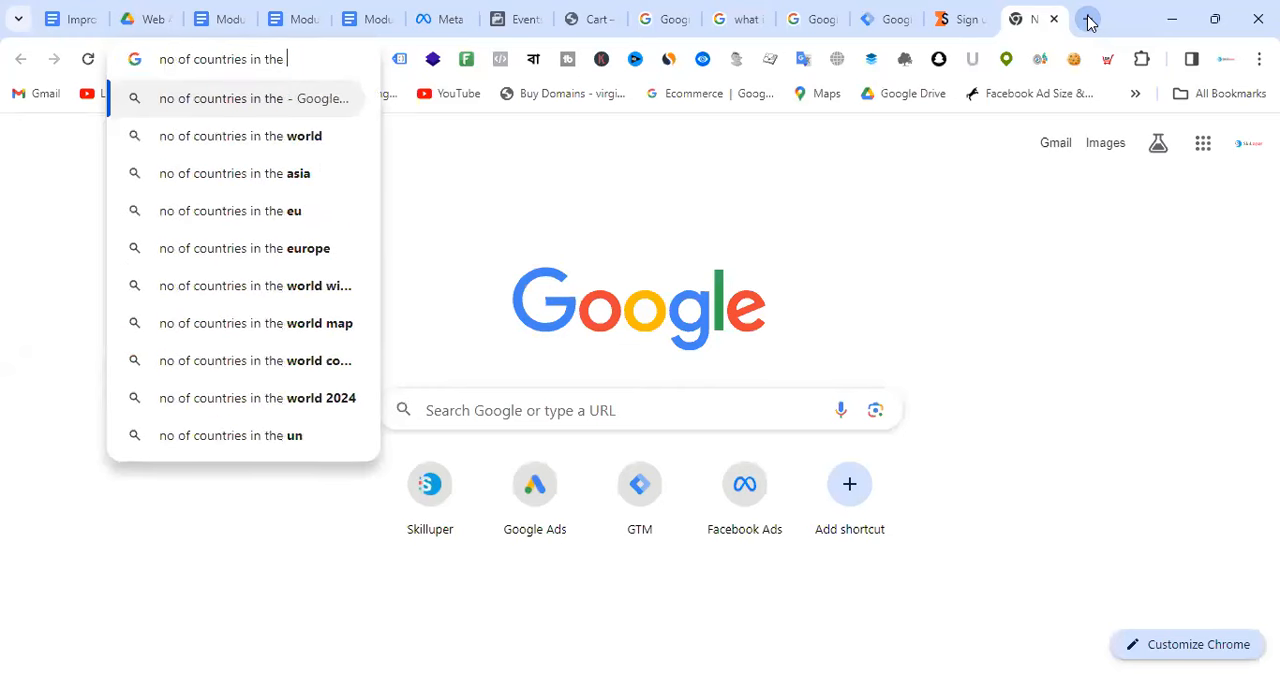
{"action": "type", "text": "EU"}
{"action": "key", "text": "Return"}
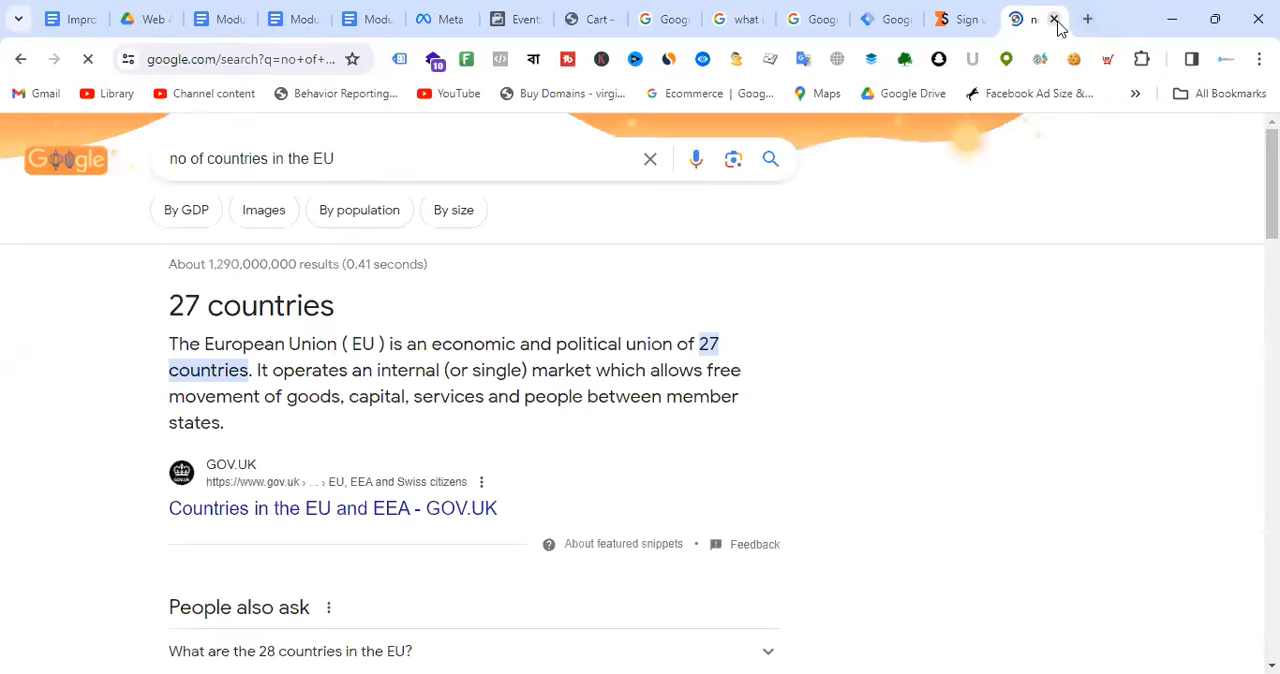
{"action": "left_click", "coordinate": [1053, 19]}
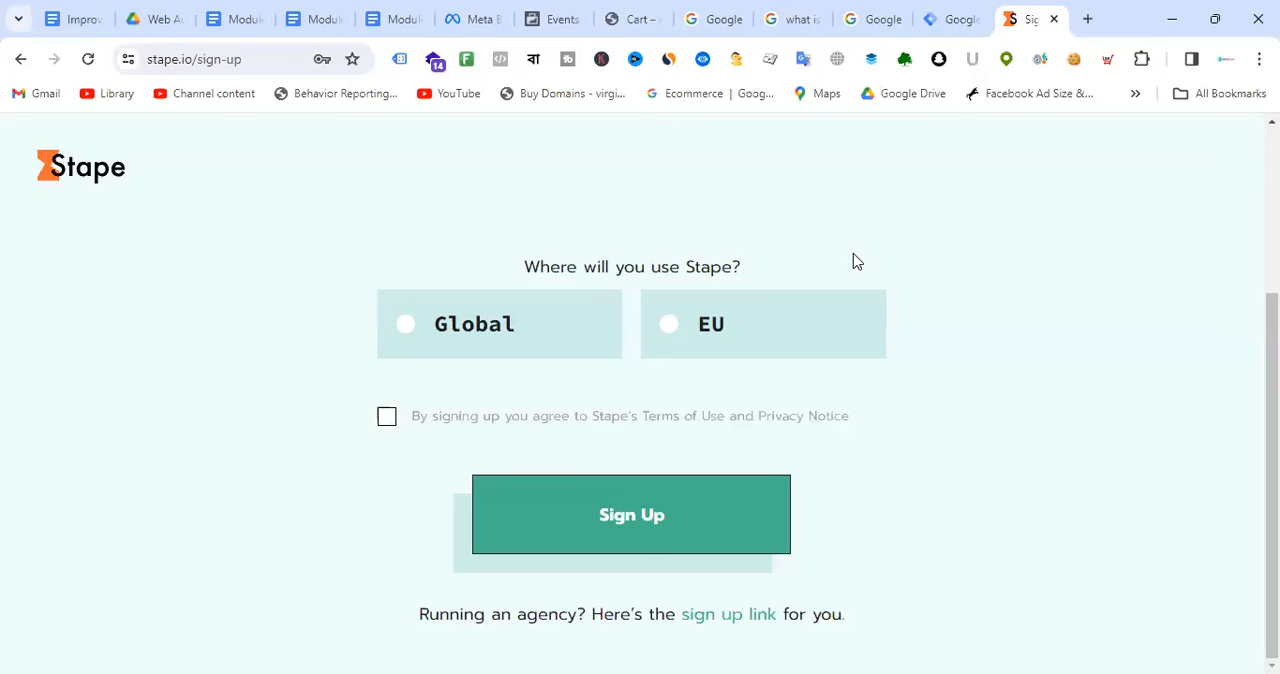
Step: Try the EU option for where Stape is used, switch it to Global, and accept the Terms of Use and Privacy Notice
{"action": "scroll", "coordinate": [858, 262], "scroll_direction": "up", "scroll_amount": 1}
{"action": "scroll", "coordinate": [845, 320], "scroll_direction": "up", "scroll_amount": 1}
{"action": "scroll", "coordinate": [838, 368], "scroll_direction": "down", "scroll_amount": 2}
{"action": "scroll", "coordinate": [937, 263], "scroll_direction": "up", "scroll_amount": 1}
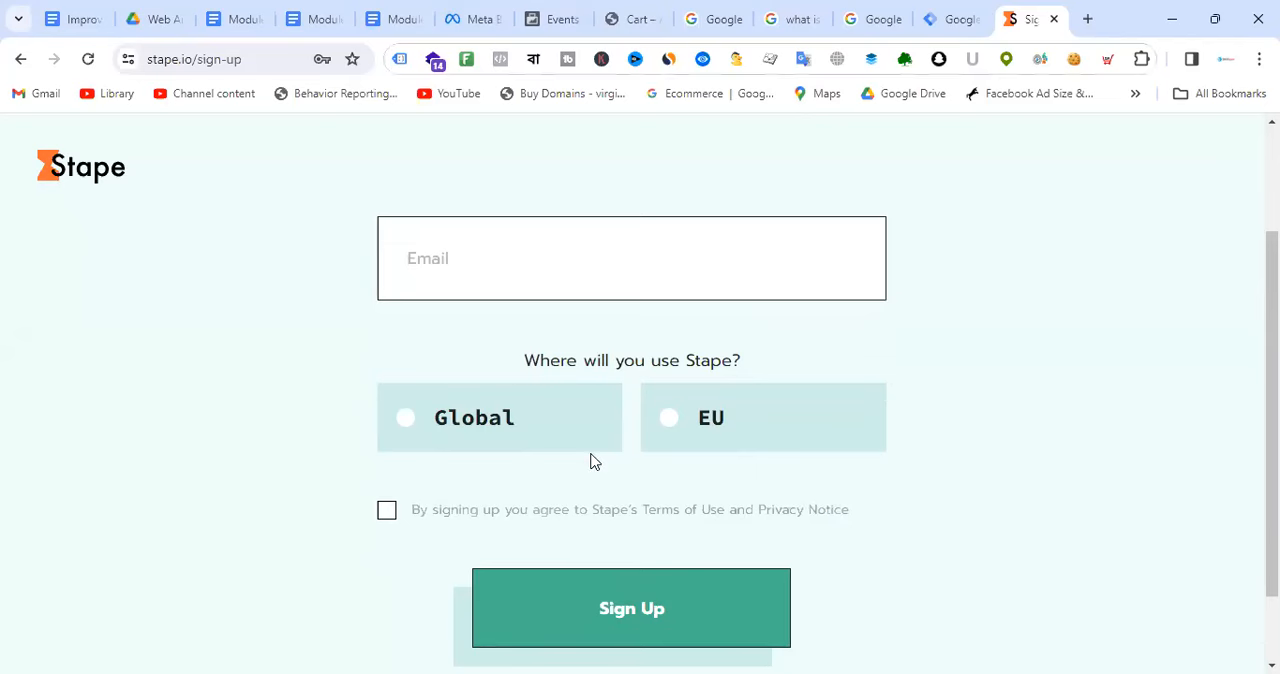
{"action": "left_click", "coordinate": [669, 425]}
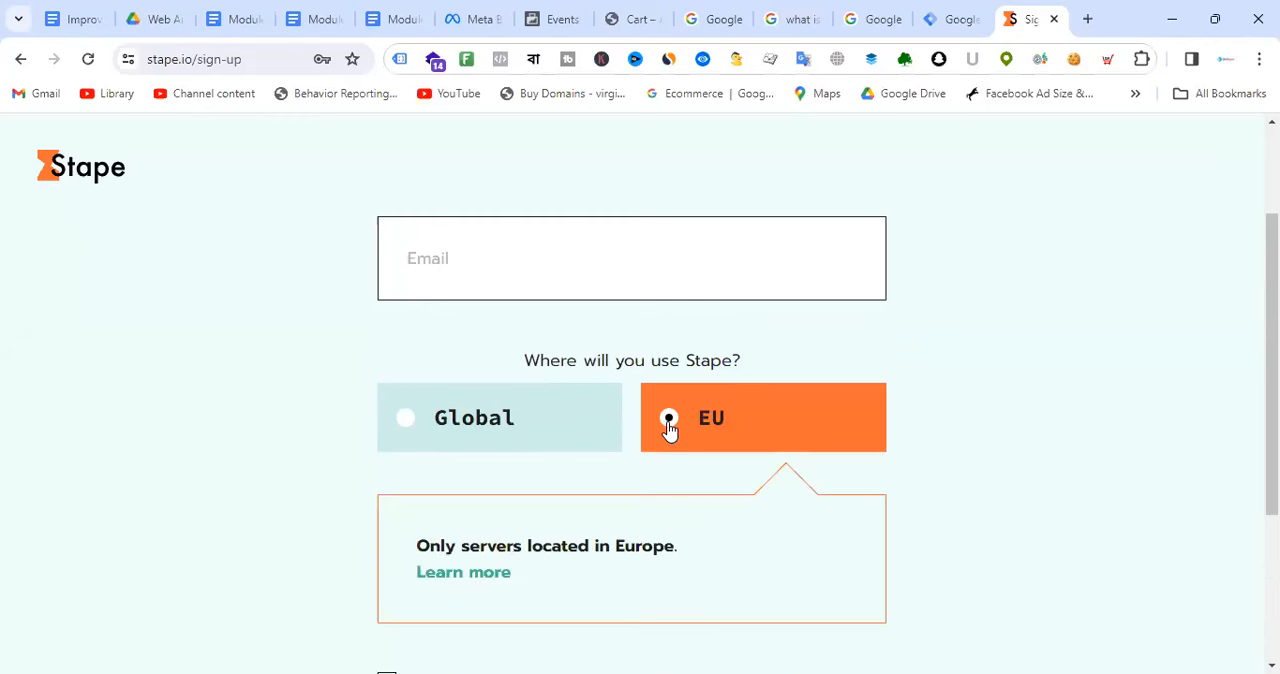
{"action": "left_click", "coordinate": [406, 428]}
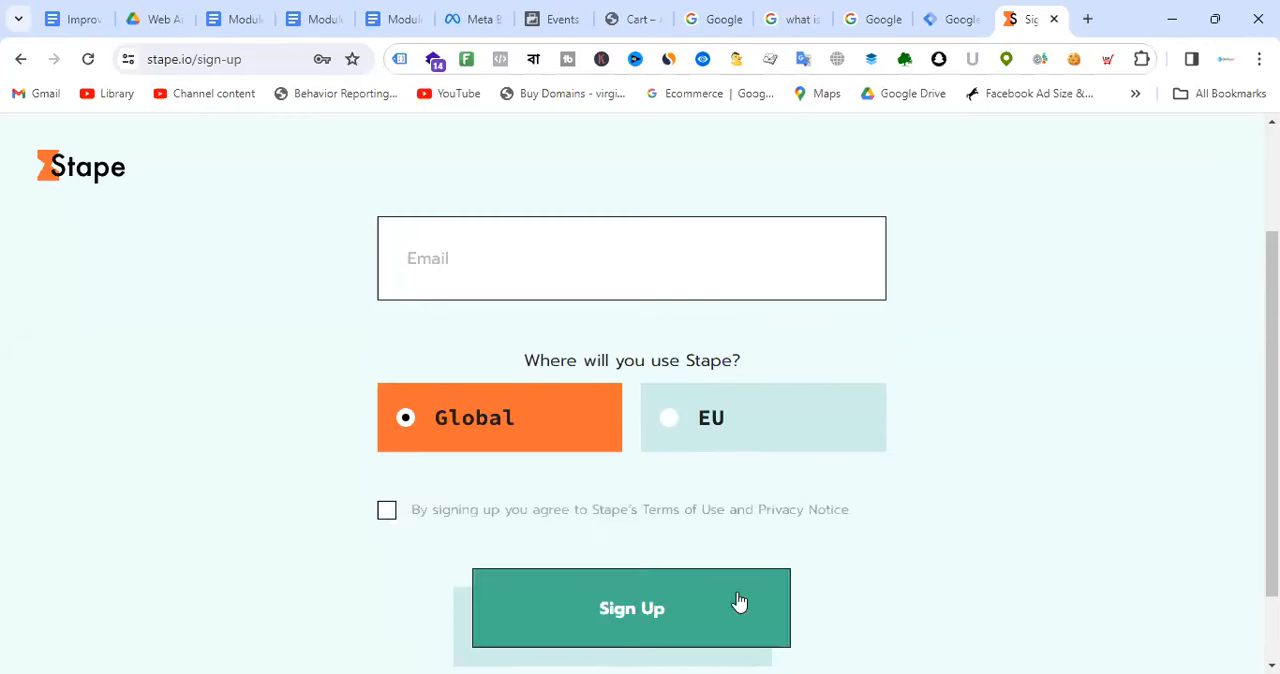
{"action": "left_click", "coordinate": [387, 511]}
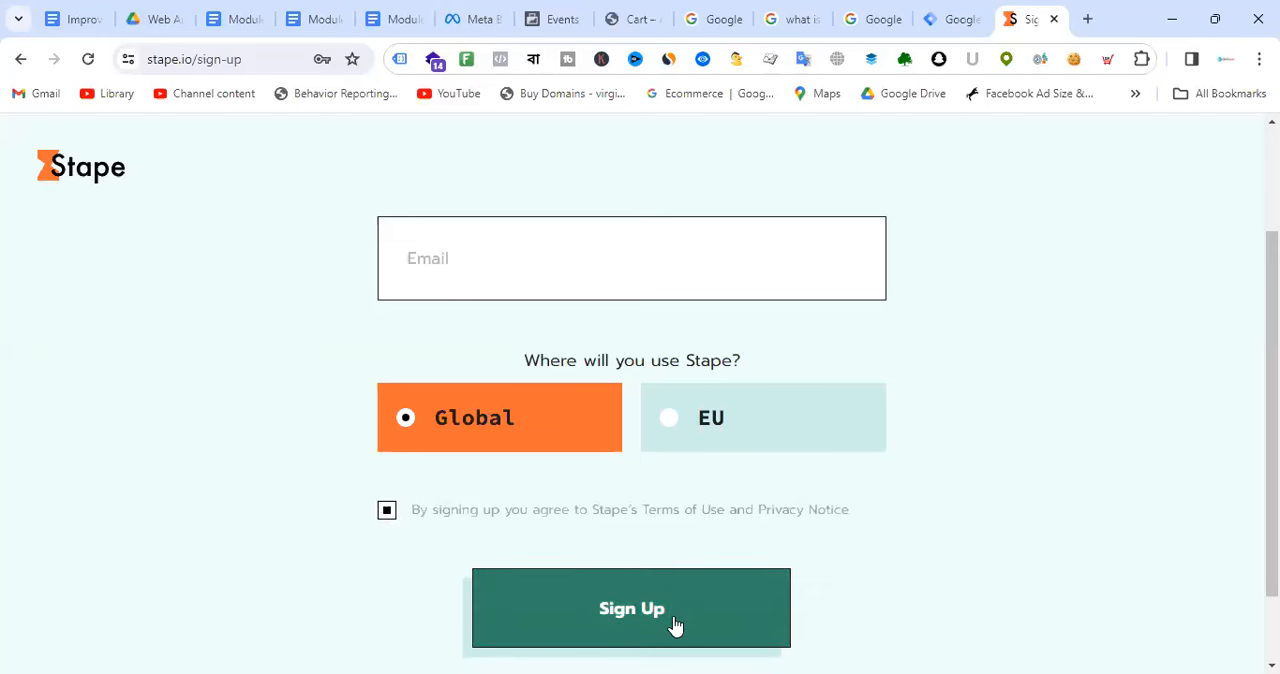
{"action": "scroll", "coordinate": [990, 342], "scroll_direction": "up", "scroll_amount": 2}
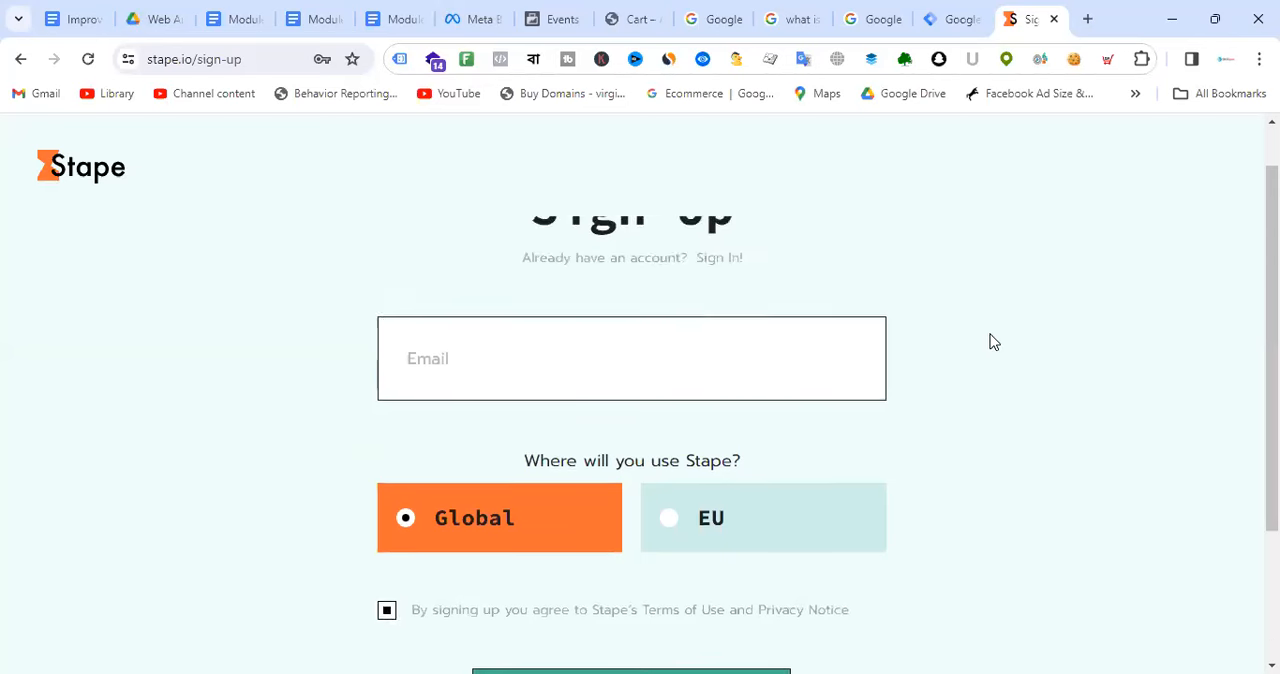
{"action": "scroll", "coordinate": [830, 325], "scroll_direction": "down", "scroll_amount": 3}
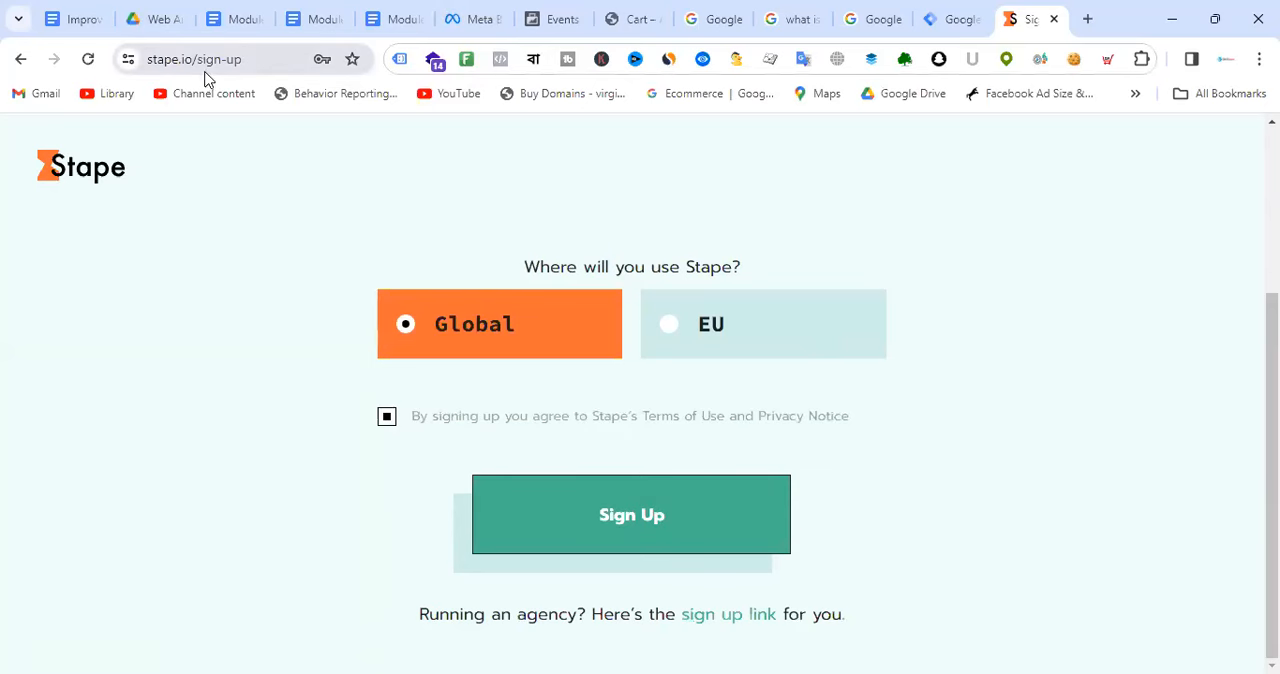
Step: Leave the sign-up form for the stape.io homepage and sign in with the prefilled account credentials
{"action": "left_click_drag", "start_coordinate": [200, 60], "coordinate": [466, 71]}
{"action": "key", "text": "BackSpace"}
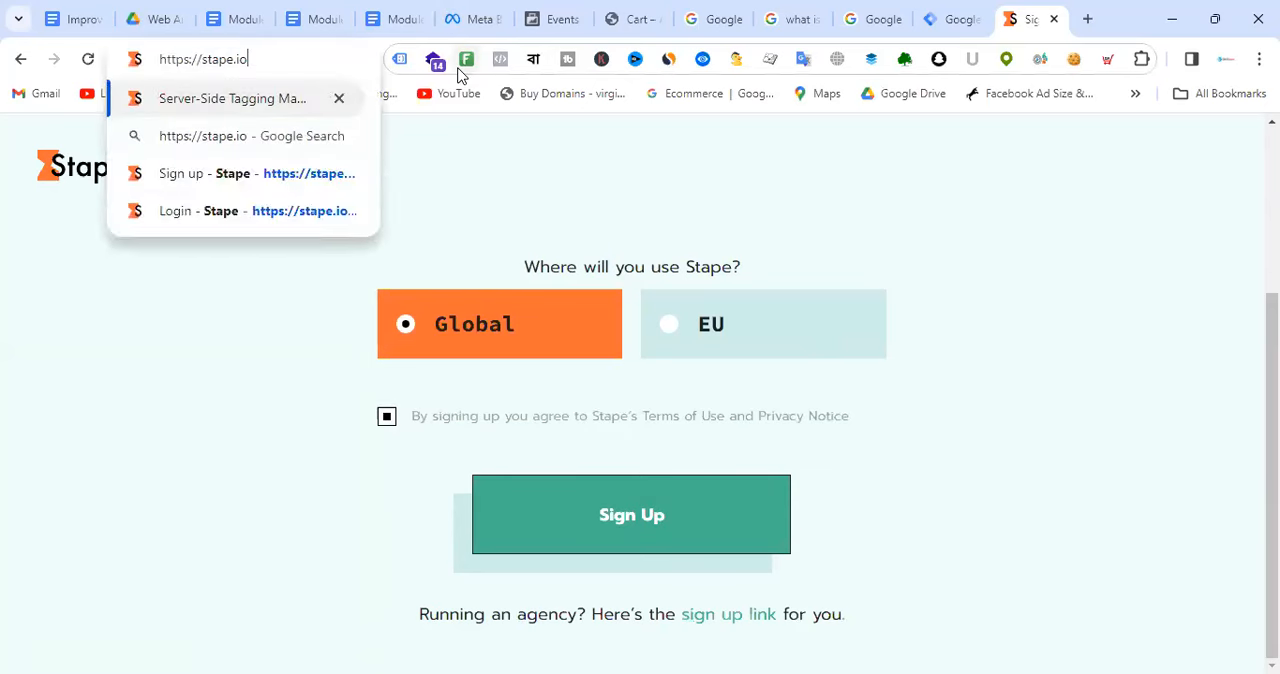
{"action": "key", "text": "Return"}
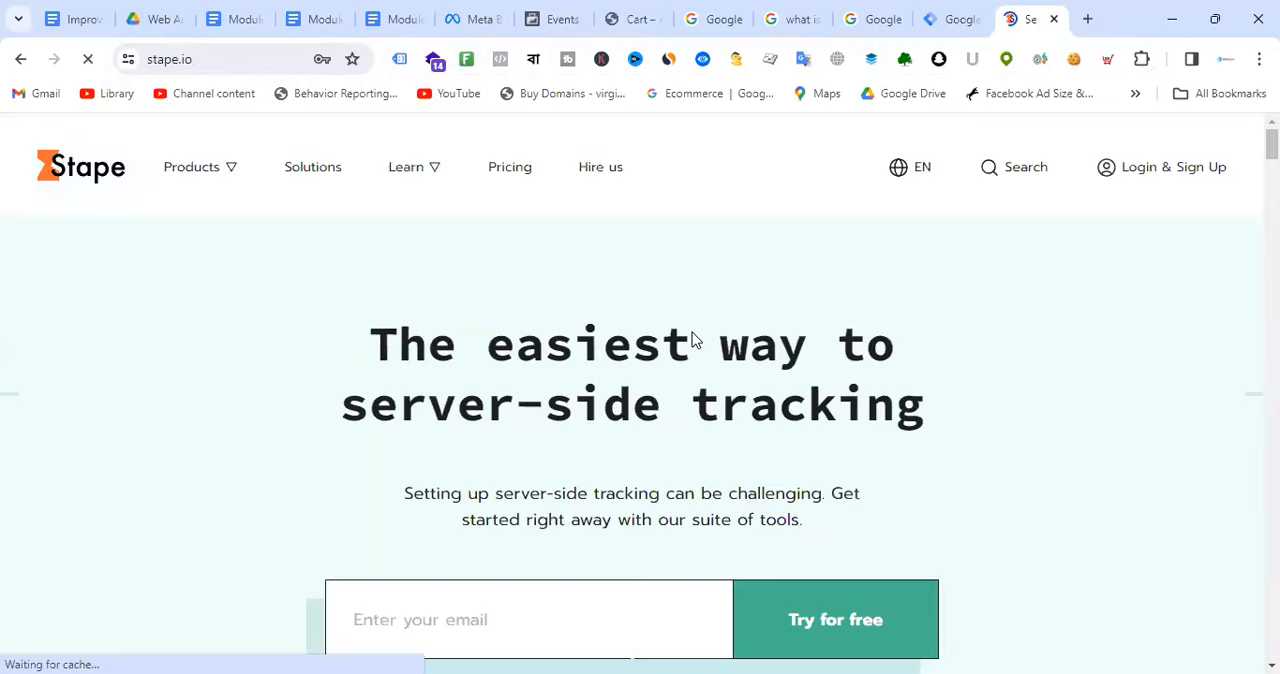
{"action": "scroll", "coordinate": [691, 340], "scroll_direction": "down", "scroll_amount": 3}
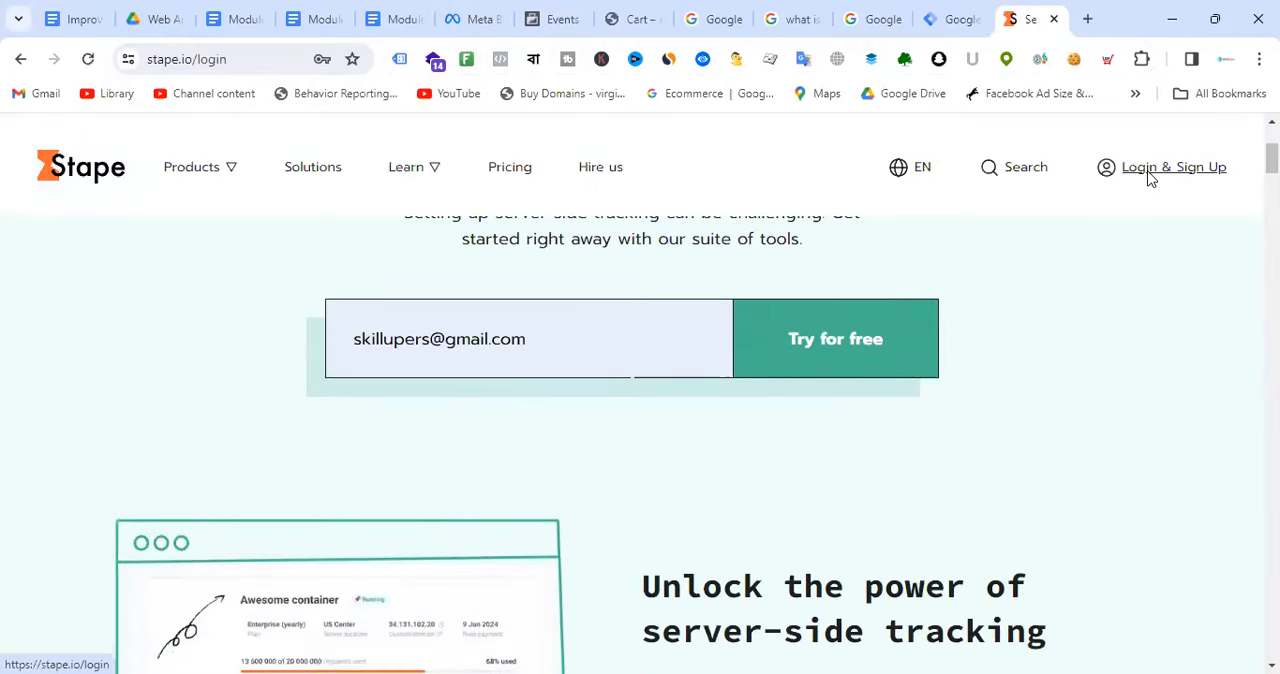
{"action": "left_click", "coordinate": [1160, 167]}
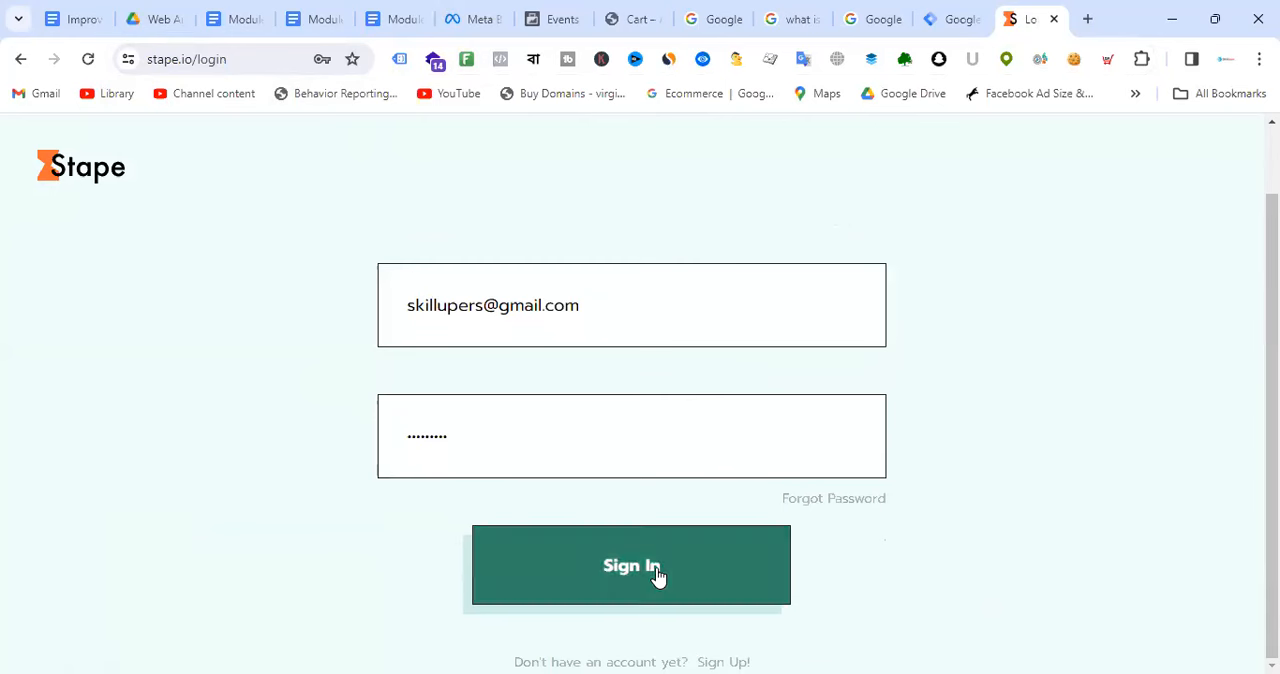
{"action": "left_click", "coordinate": [657, 575]}
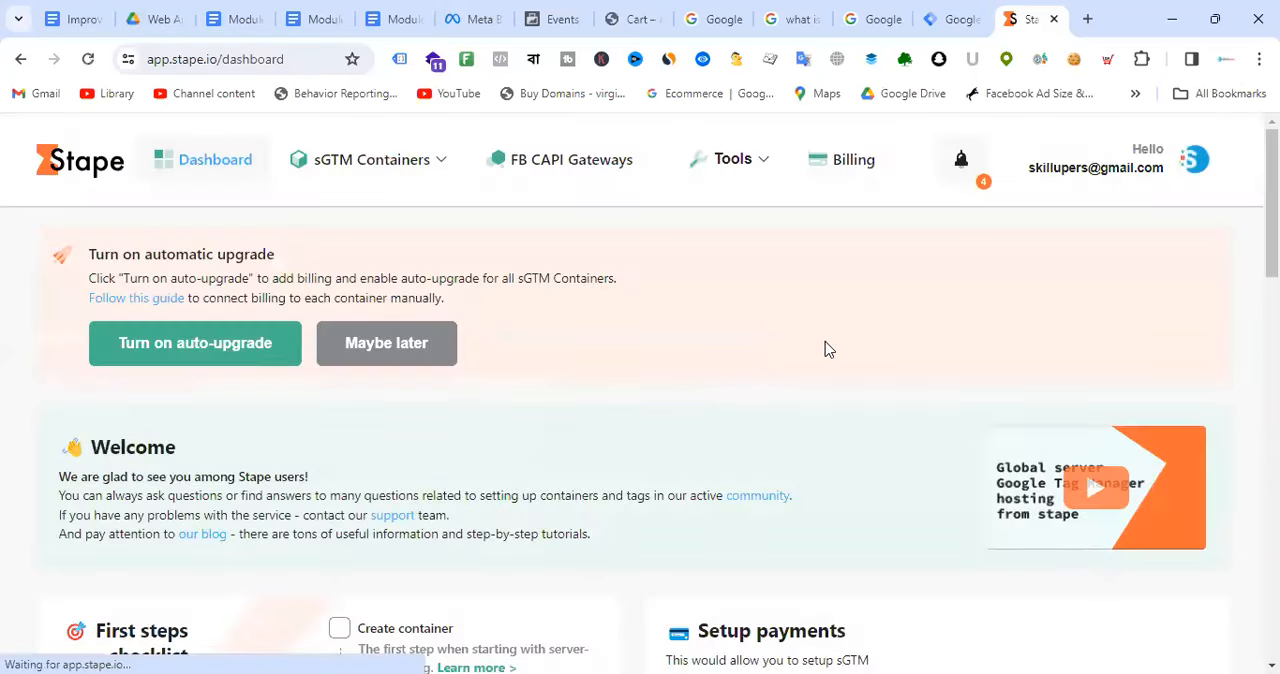
Step: Examine the GTM containers on the Stape dashboard and in the sGTM Containers list
{"action": "scroll", "coordinate": [724, 327], "scroll_direction": "down", "scroll_amount": 10}
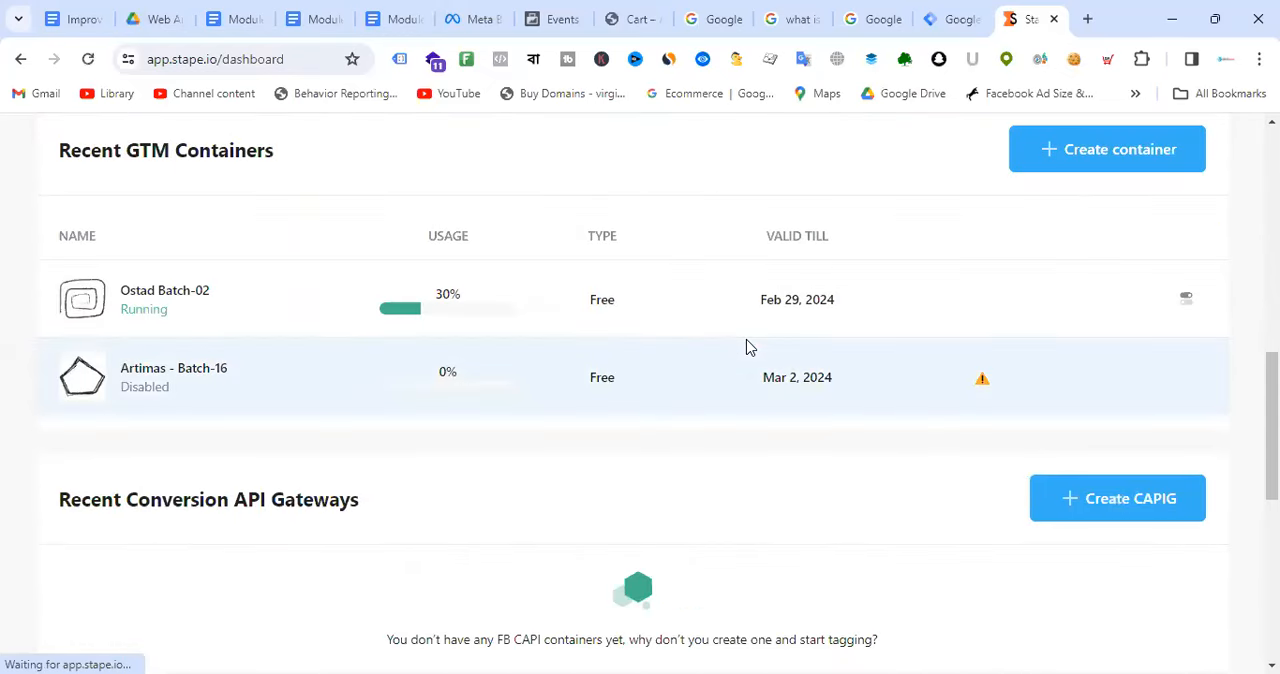
{"action": "scroll", "coordinate": [750, 350], "scroll_direction": "down", "scroll_amount": 4}
{"action": "scroll", "coordinate": [763, 354], "scroll_direction": "up", "scroll_amount": 6}
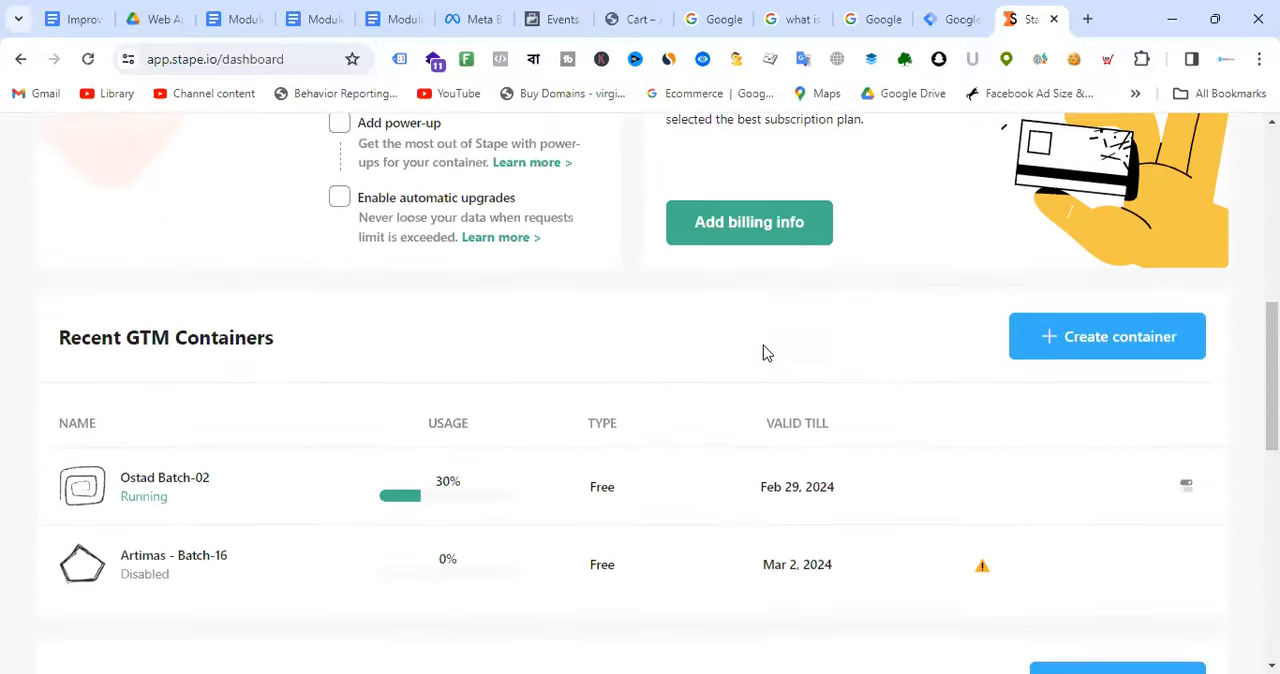
{"action": "scroll", "coordinate": [763, 352], "scroll_direction": "up", "scroll_amount": 5}
{"action": "scroll", "coordinate": [808, 306], "scroll_direction": "up", "scroll_amount": 1}
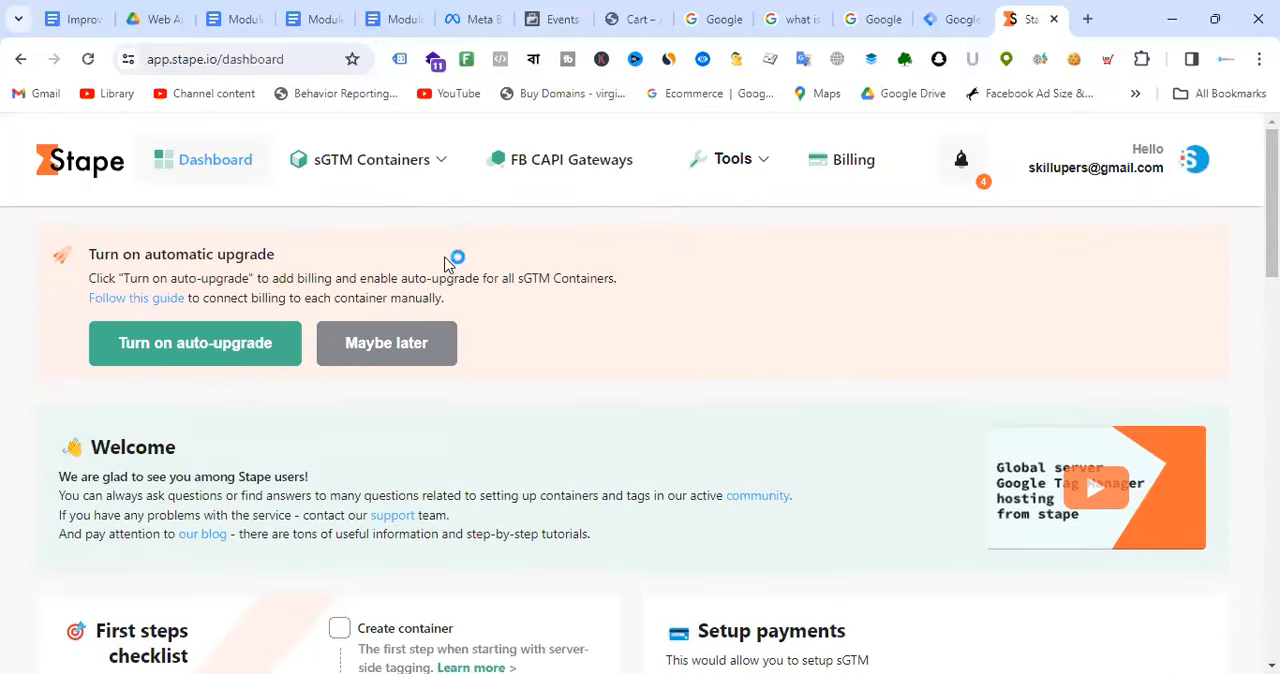
{"action": "left_click", "coordinate": [365, 176]}
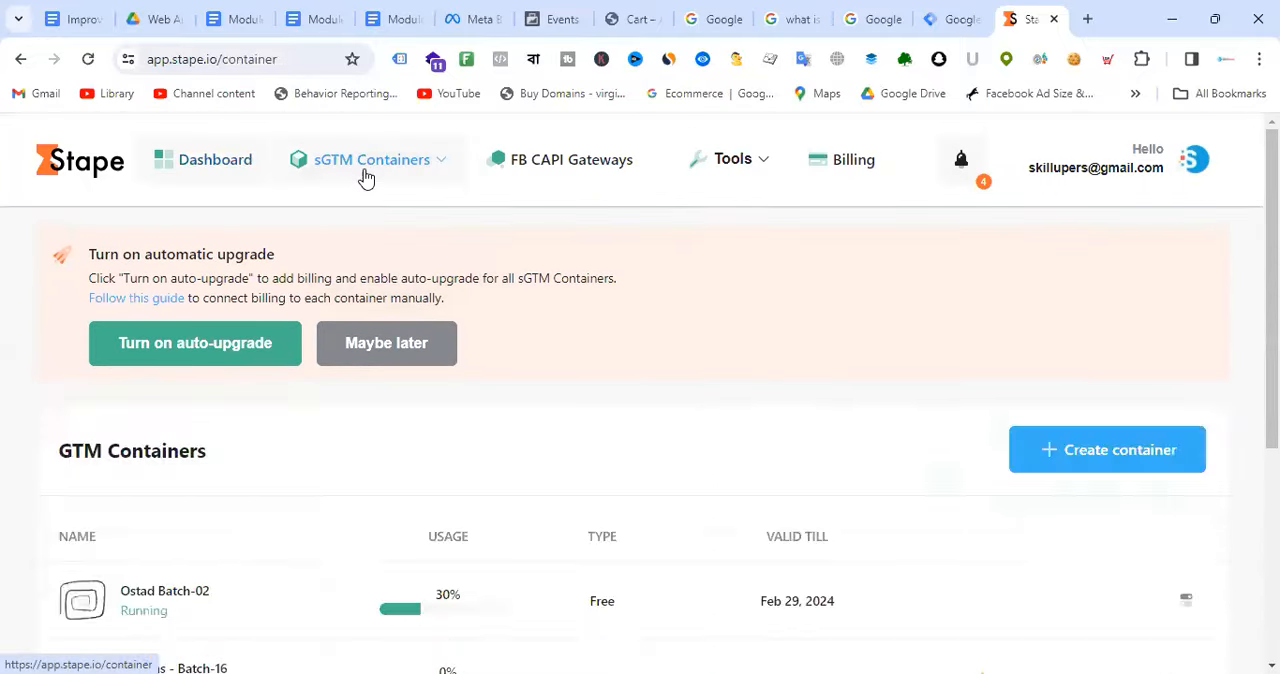
{"action": "scroll", "coordinate": [763, 360], "scroll_direction": "down", "scroll_amount": 3}
{"action": "scroll", "coordinate": [763, 356], "scroll_direction": "up", "scroll_amount": 3}
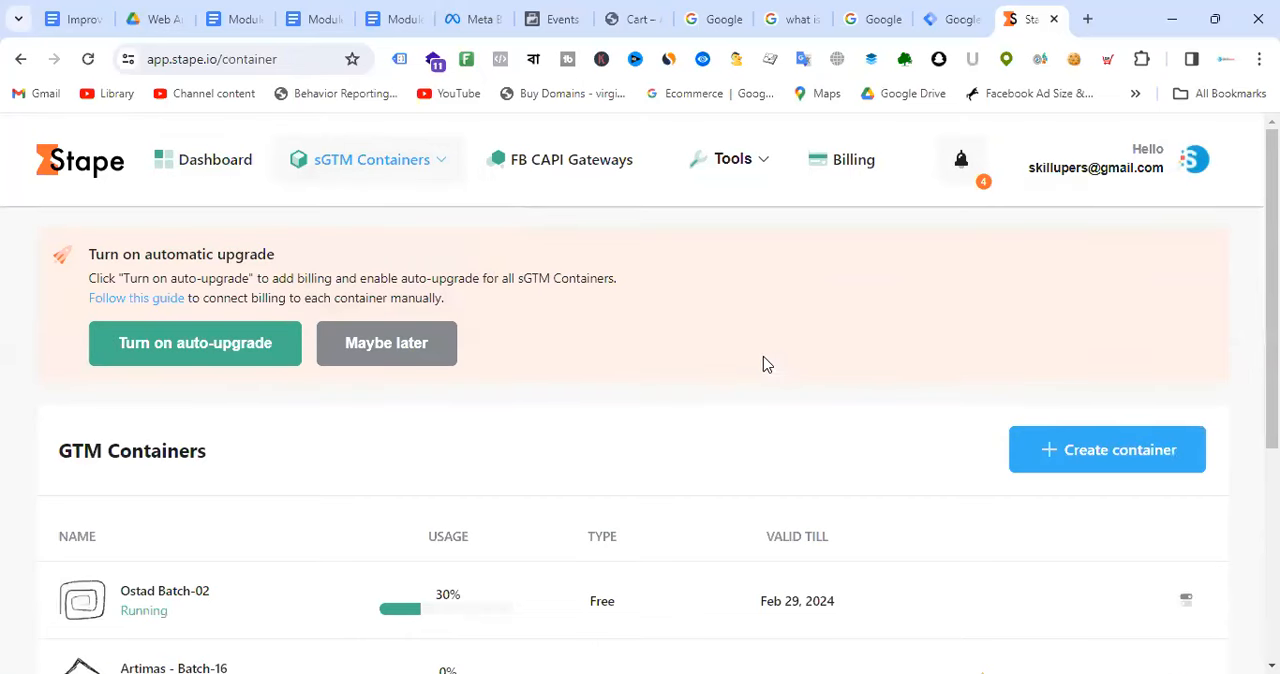
{"action": "mouse_move", "coordinate": [340, 178]}
Step: Start a new Stape container named "Artimas - Batch -17" and look over its configuration and server location fields
{"action": "scroll", "coordinate": [700, 186], "scroll_direction": "down", "scroll_amount": 2}
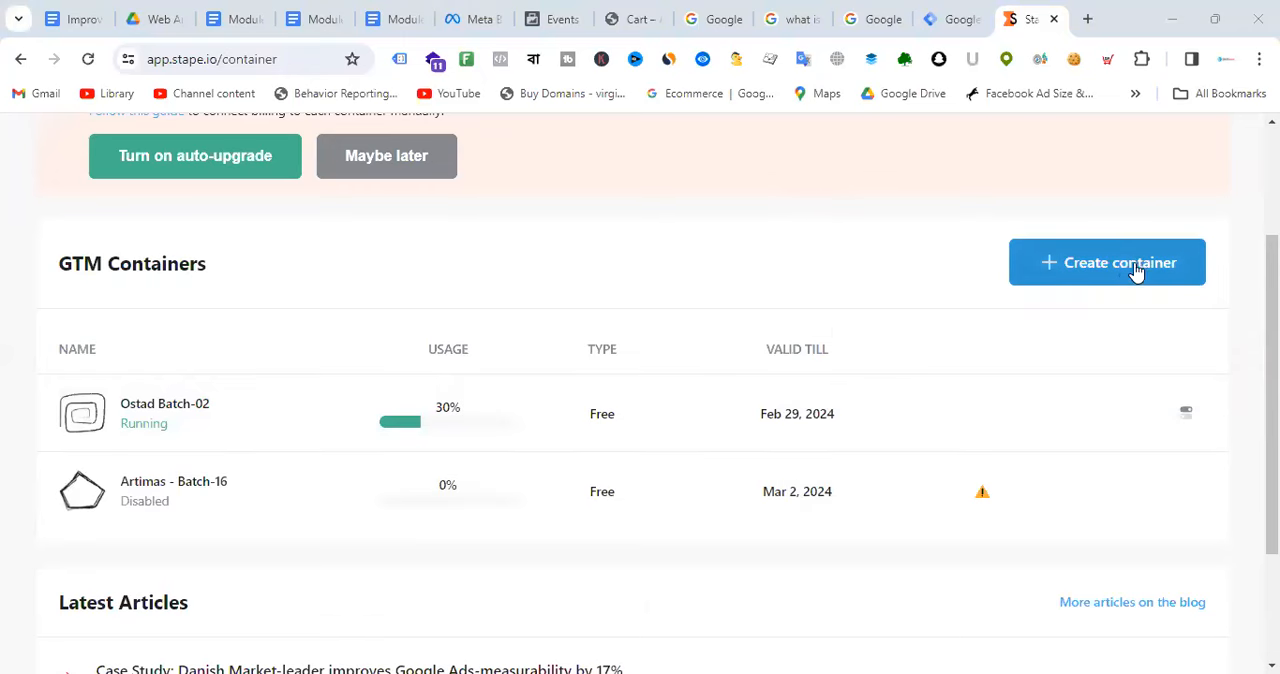
{"action": "left_click", "coordinate": [1127, 268]}
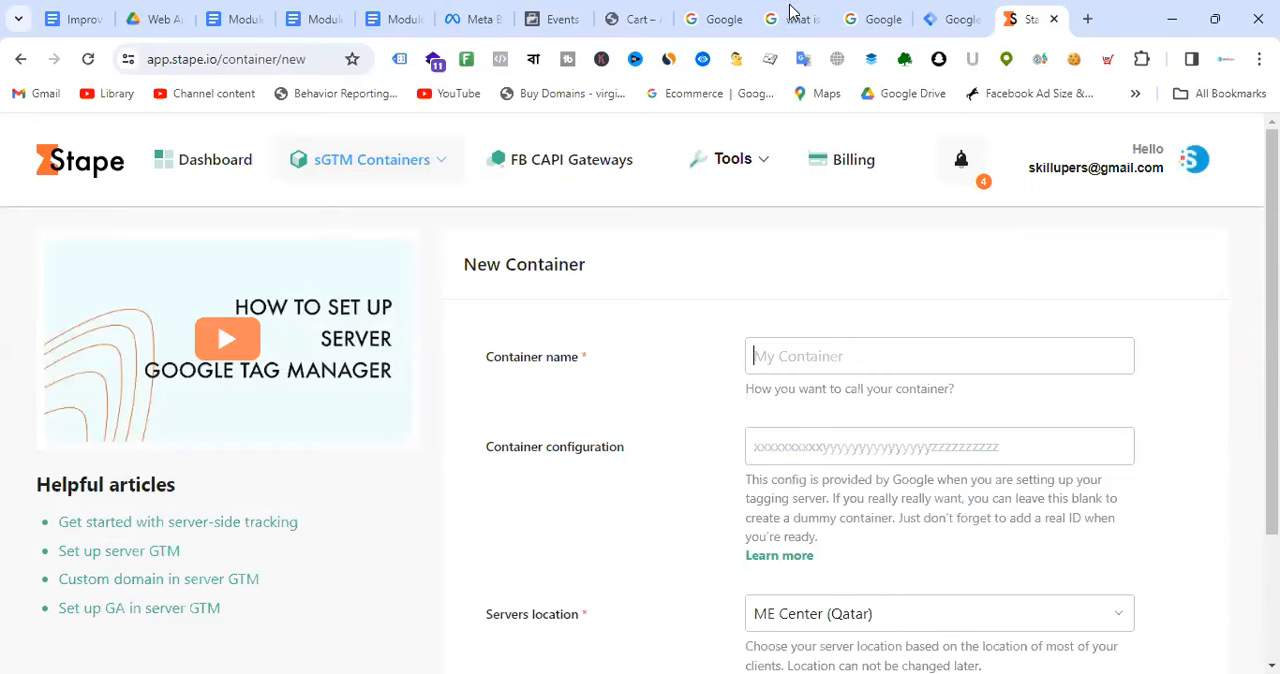
{"action": "type", "text": "Artimas - Ba"}
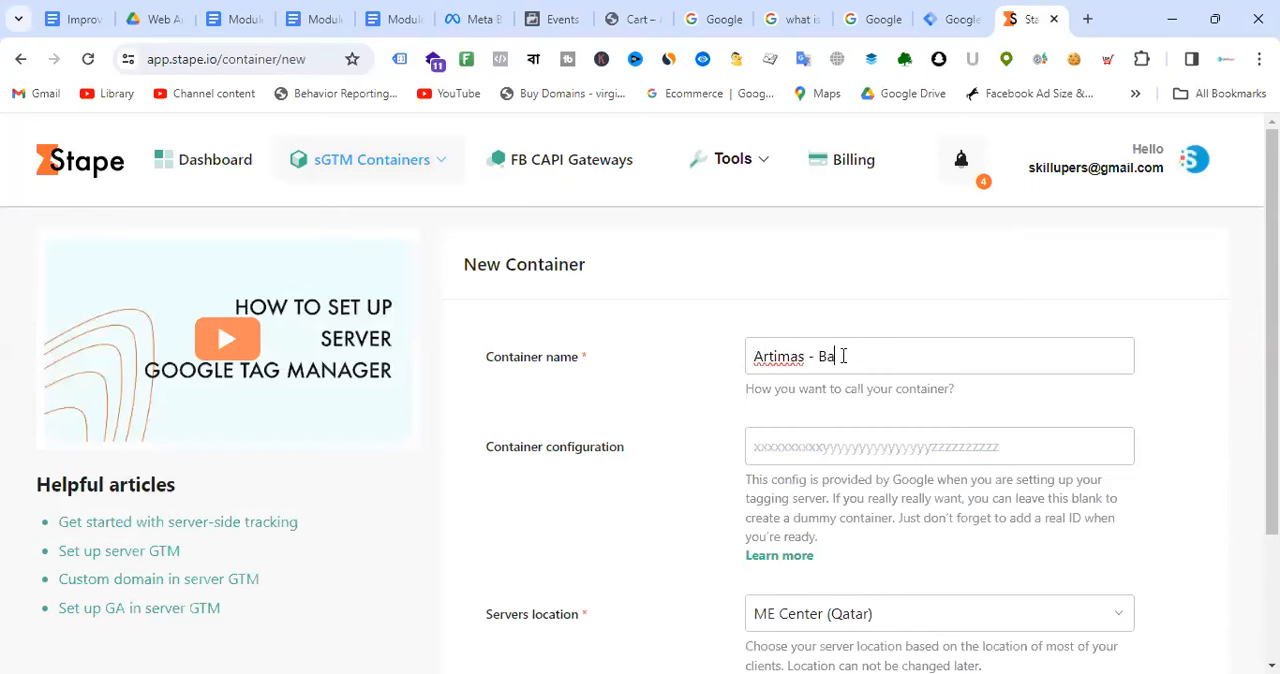
{"action": "type", "text": "tch -17"}
{"action": "scroll", "coordinate": [925, 315], "scroll_direction": "down", "scroll_amount": 1}
{"action": "scroll", "coordinate": [933, 307], "scroll_direction": "down", "scroll_amount": 1}
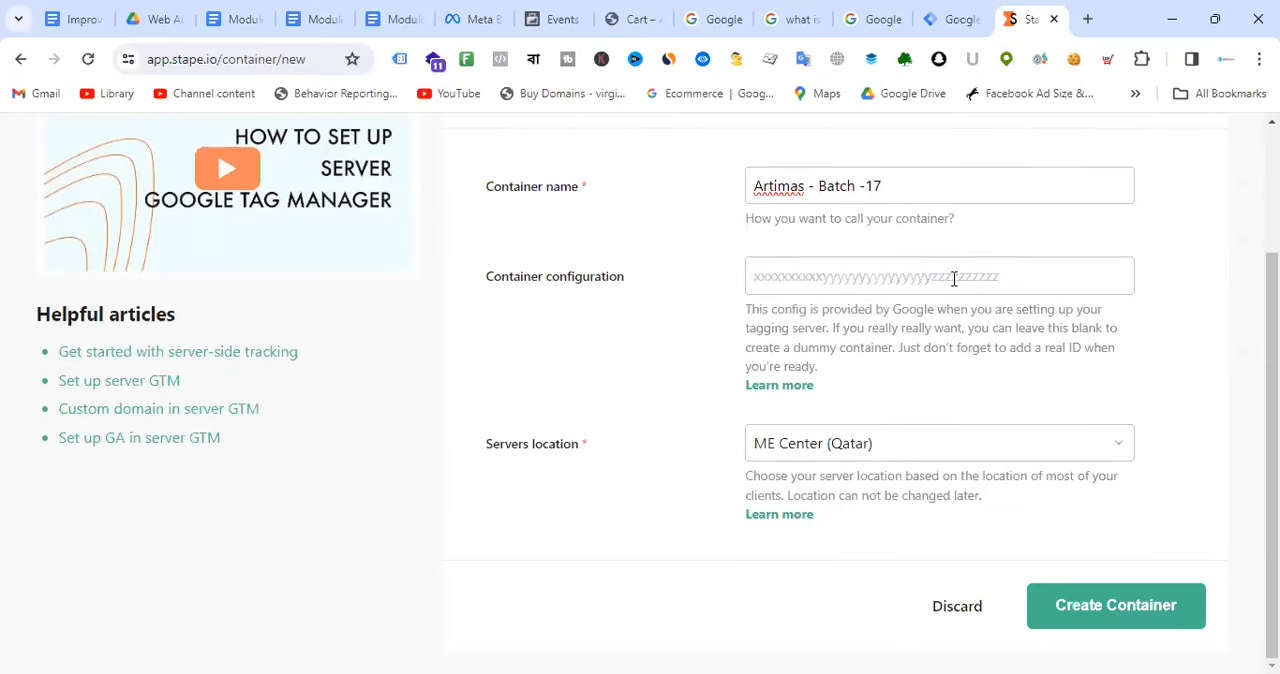
Step: Switch to Google Tag Manager and create a Server container named "Artimas - Server - Batch-17" in the Artimas - Batch-17 account
{"action": "left_click", "coordinate": [958, 18]}
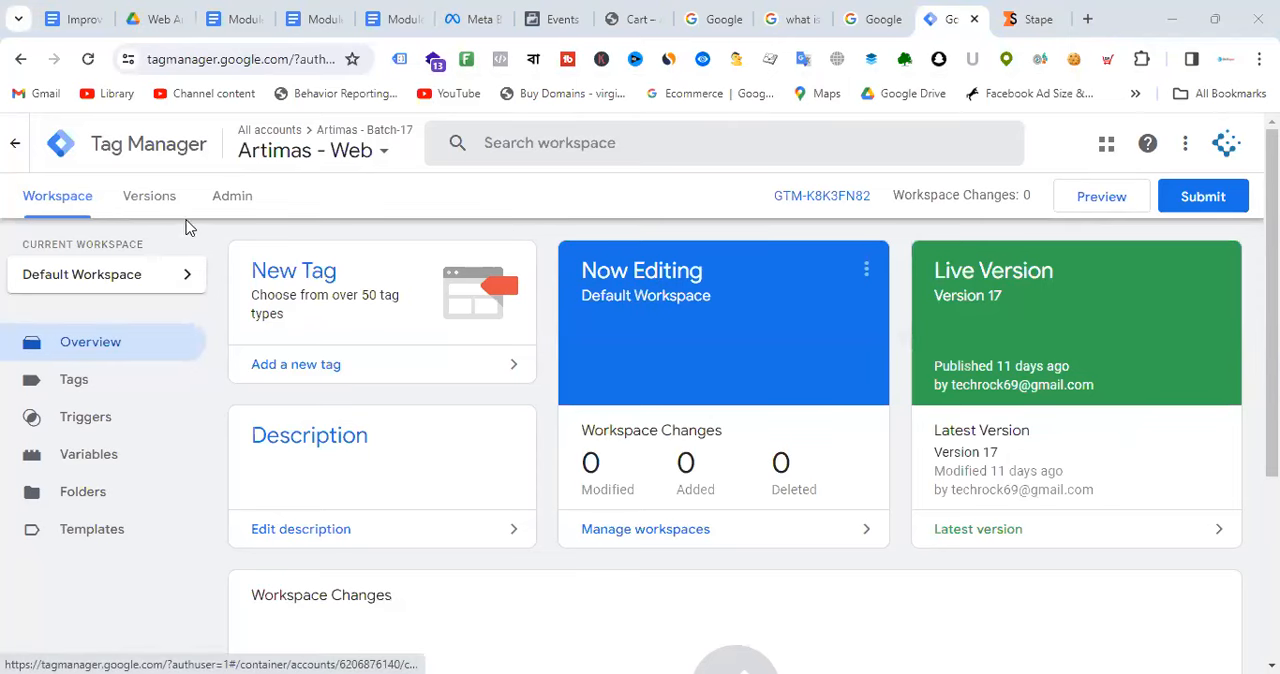
{"action": "left_click", "coordinate": [235, 200]}
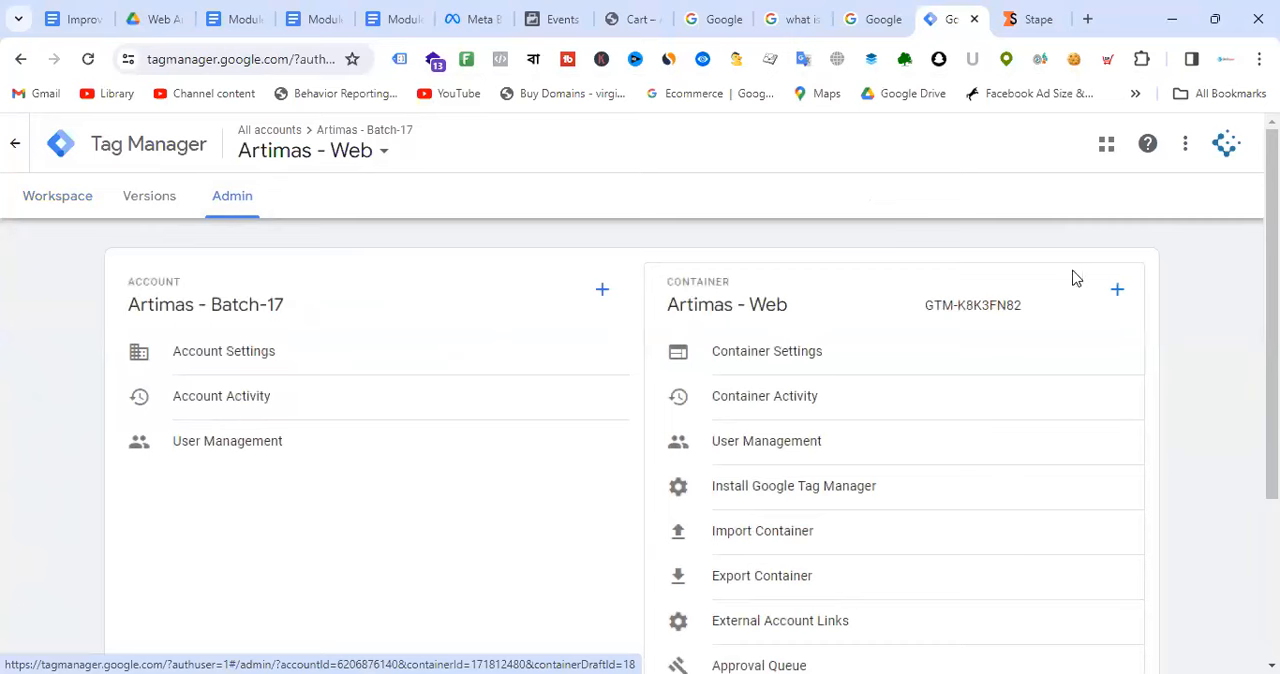
{"action": "left_click", "coordinate": [1120, 295]}
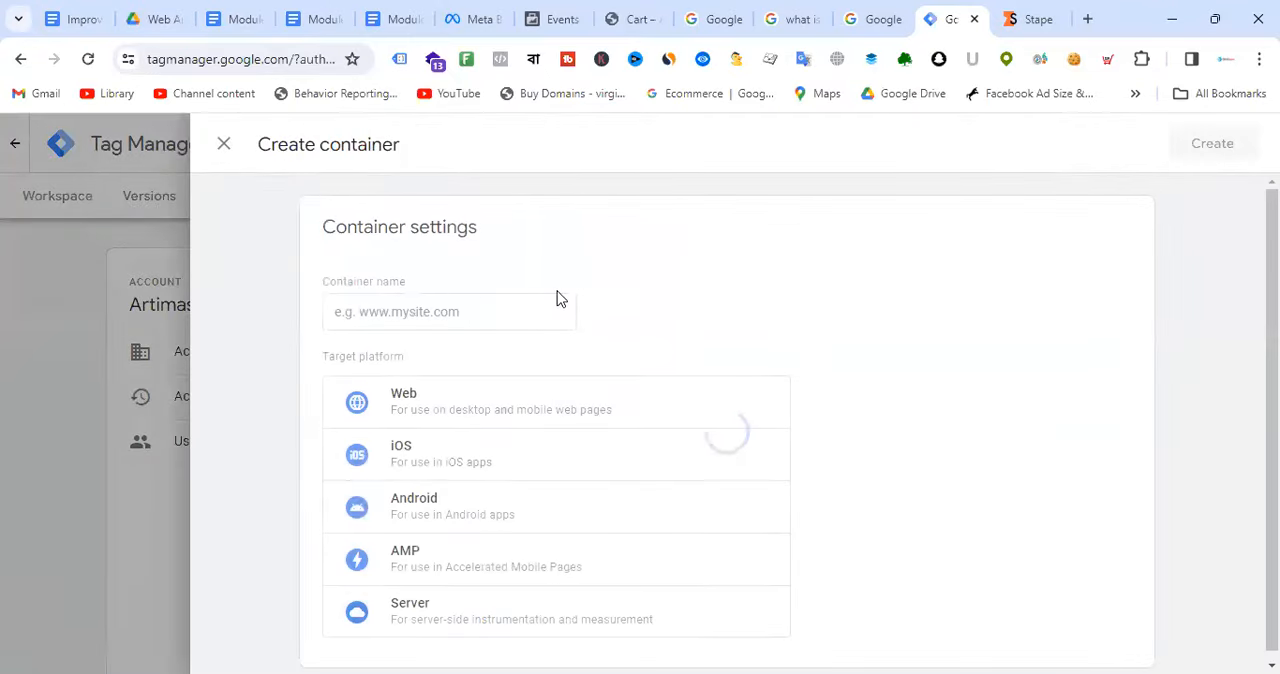
{"action": "left_click", "coordinate": [453, 318]}
{"action": "type", "text": "Artim"}
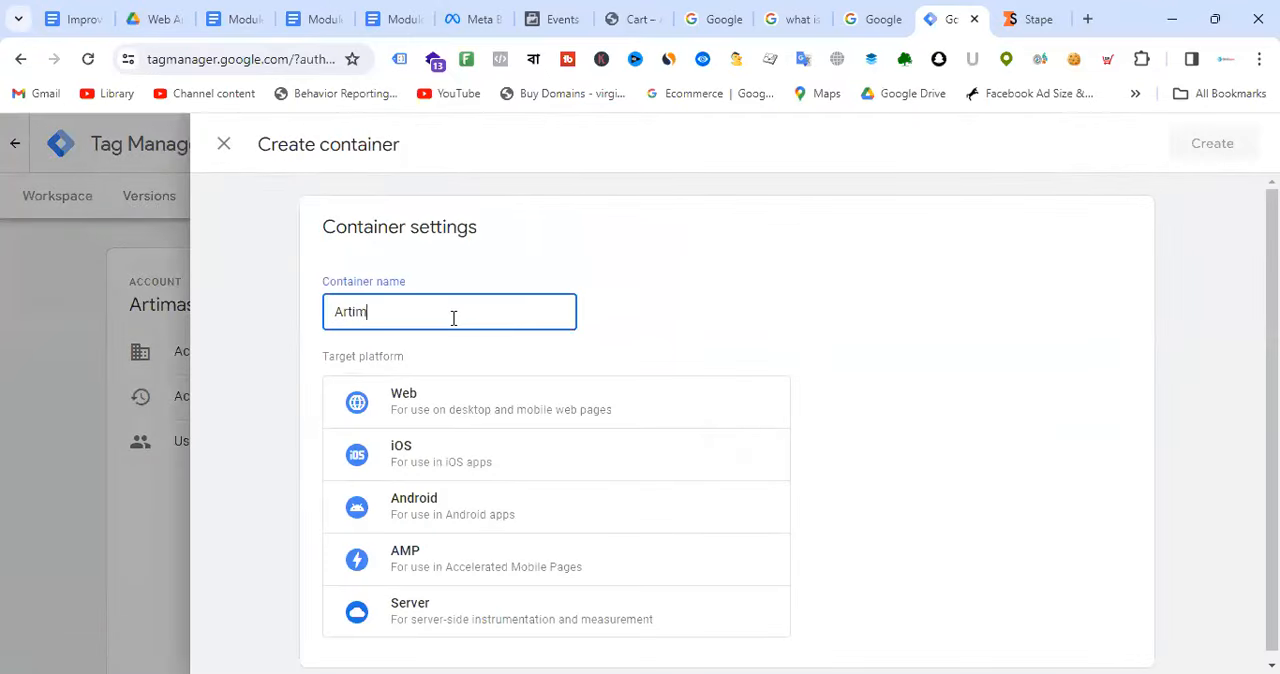
{"action": "type", "text": "as - Server - Batch-1"}
{"action": "type", "text": "7"}
{"action": "scroll", "coordinate": [746, 356], "scroll_direction": "down", "scroll_amount": 1}
{"action": "left_click", "coordinate": [497, 610]}
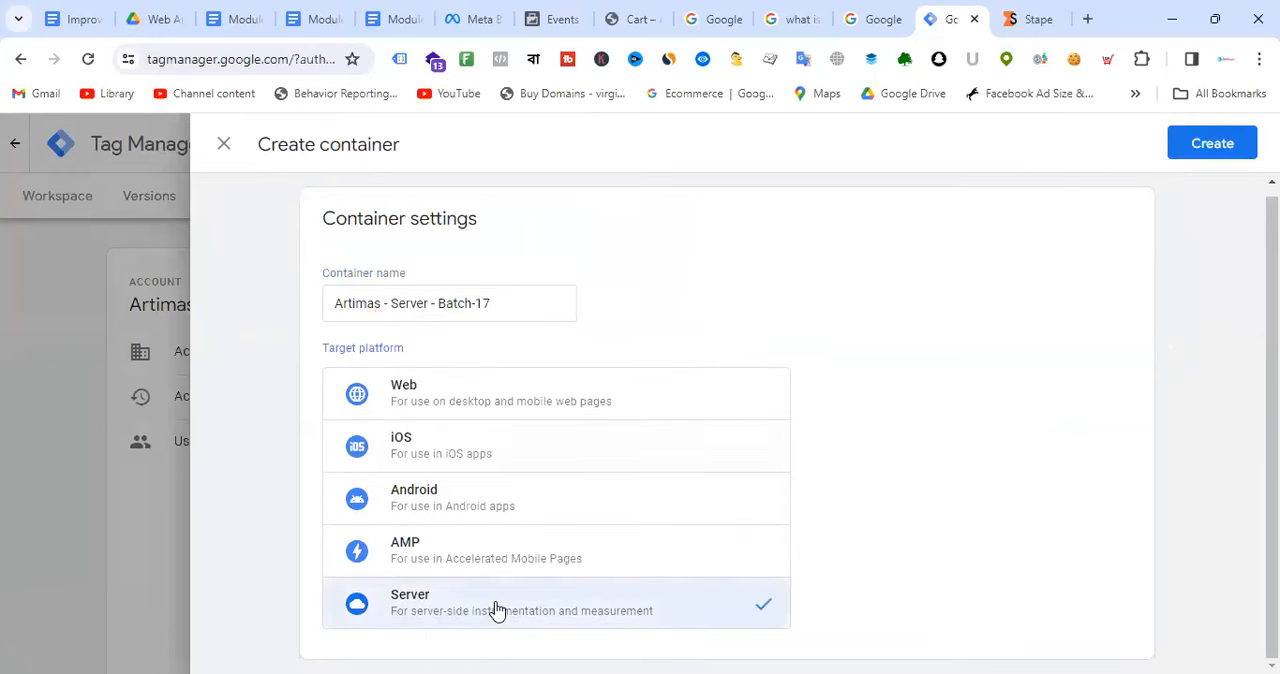
{"action": "left_click", "coordinate": [1232, 148]}
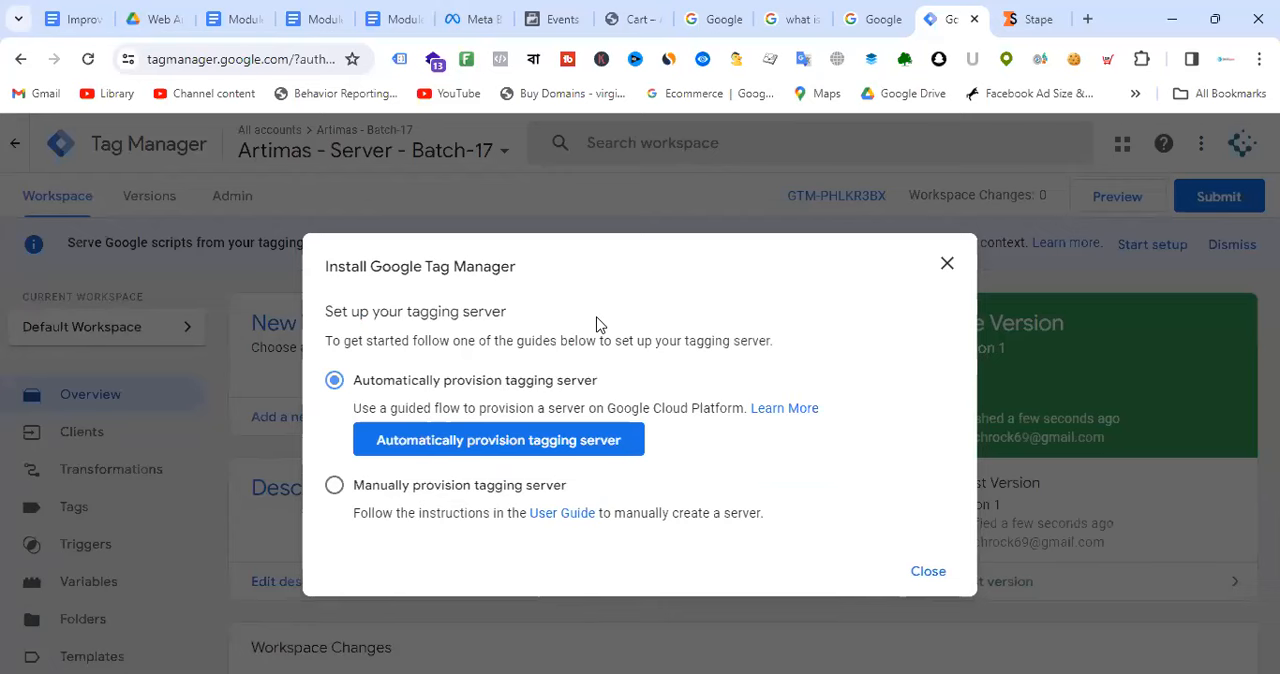
Step: Choose manual provisioning of the tagging server and copy the container config string
{"action": "left_click", "coordinate": [429, 488]}
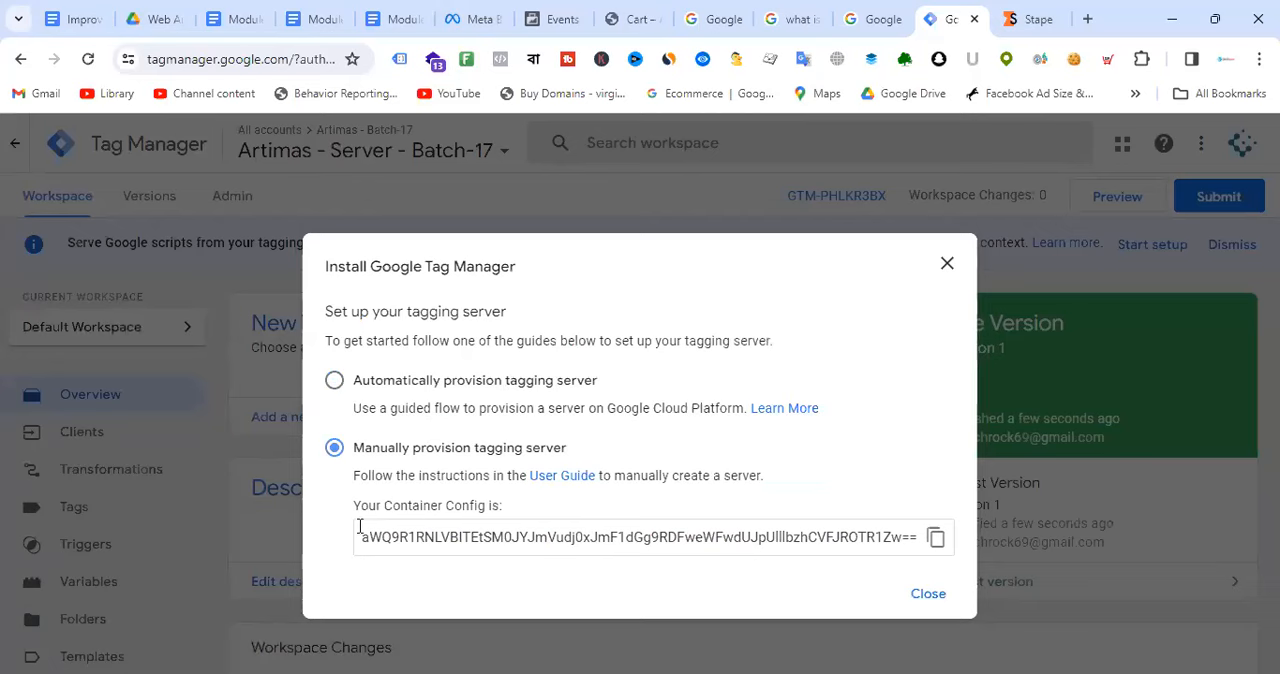
{"action": "left_click_drag", "start_coordinate": [353, 506], "coordinate": [506, 510]}
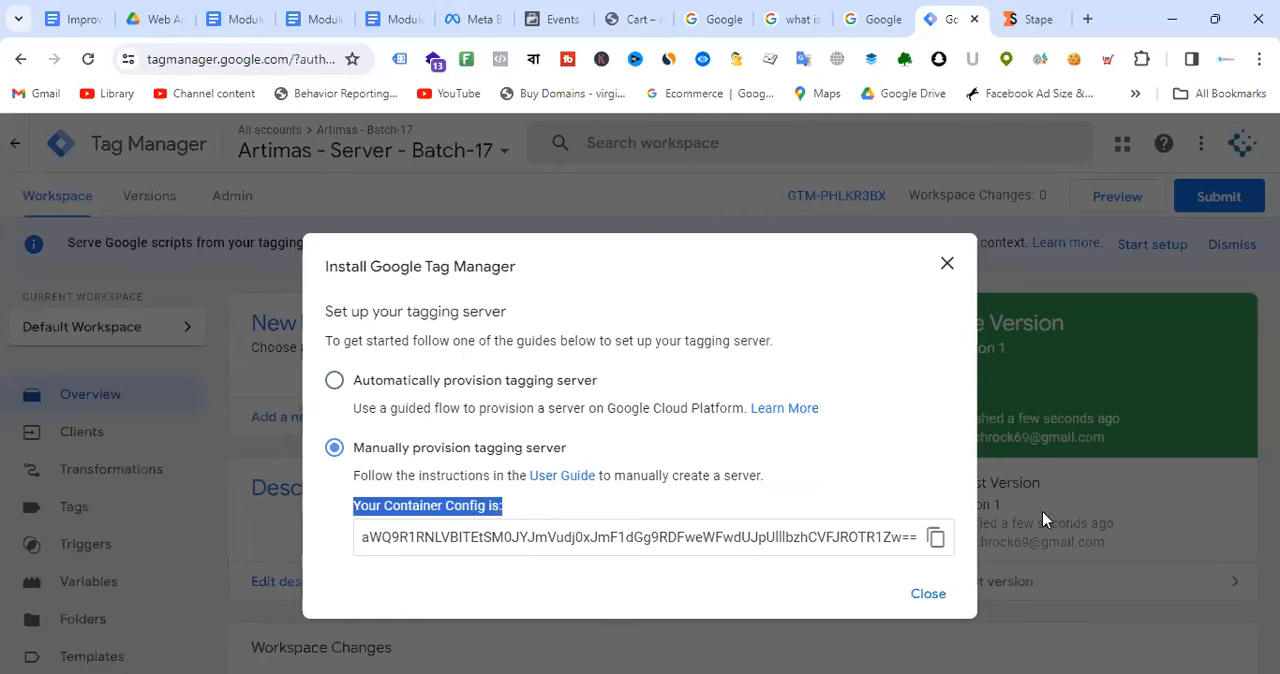
{"action": "left_click", "coordinate": [933, 541]}
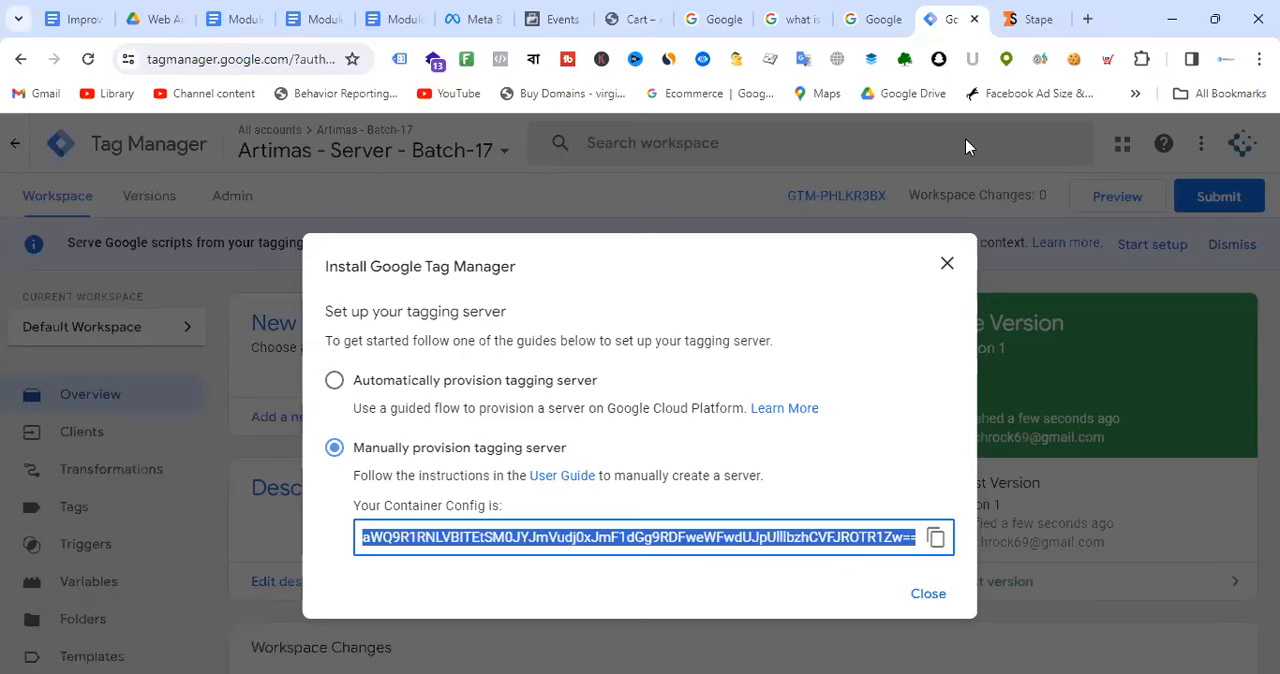
Step: Return to the new Stape container form and paste the copied config string as the container configuration
{"action": "left_click", "coordinate": [1024, 17]}
{"action": "left_click", "coordinate": [783, 274]}
{"action": "key", "text": "ctrl+v"}
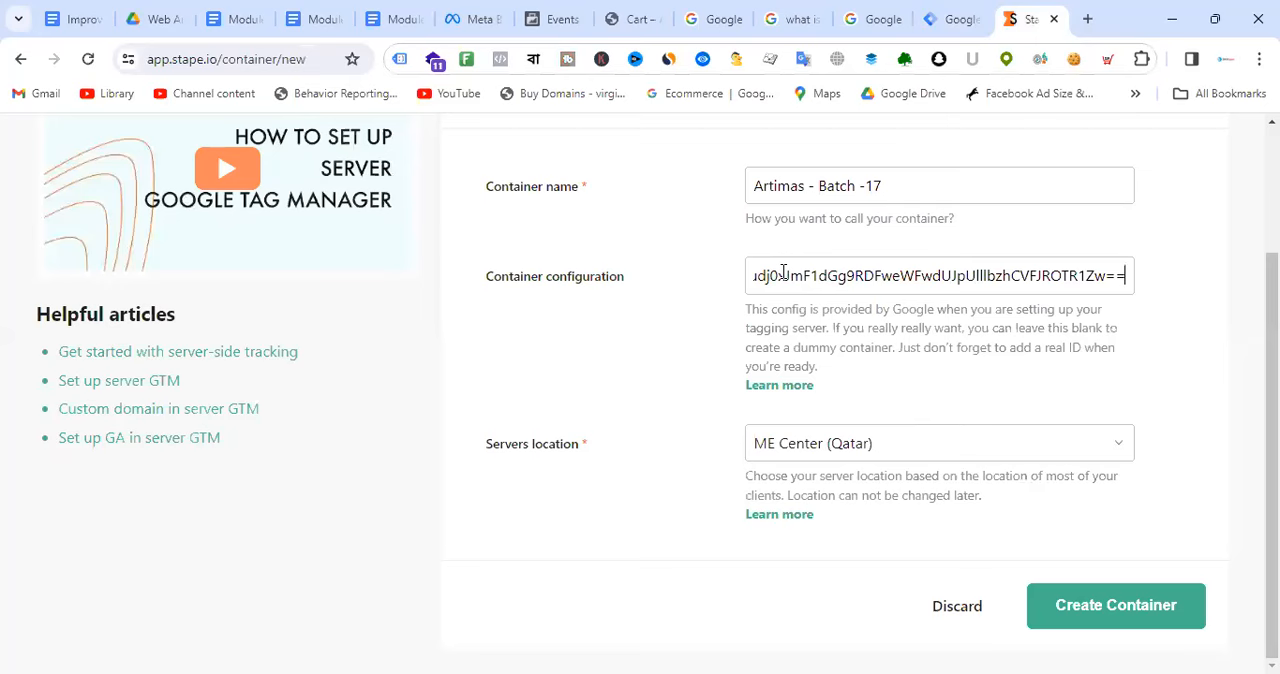
{"action": "left_click", "coordinate": [1184, 320]}
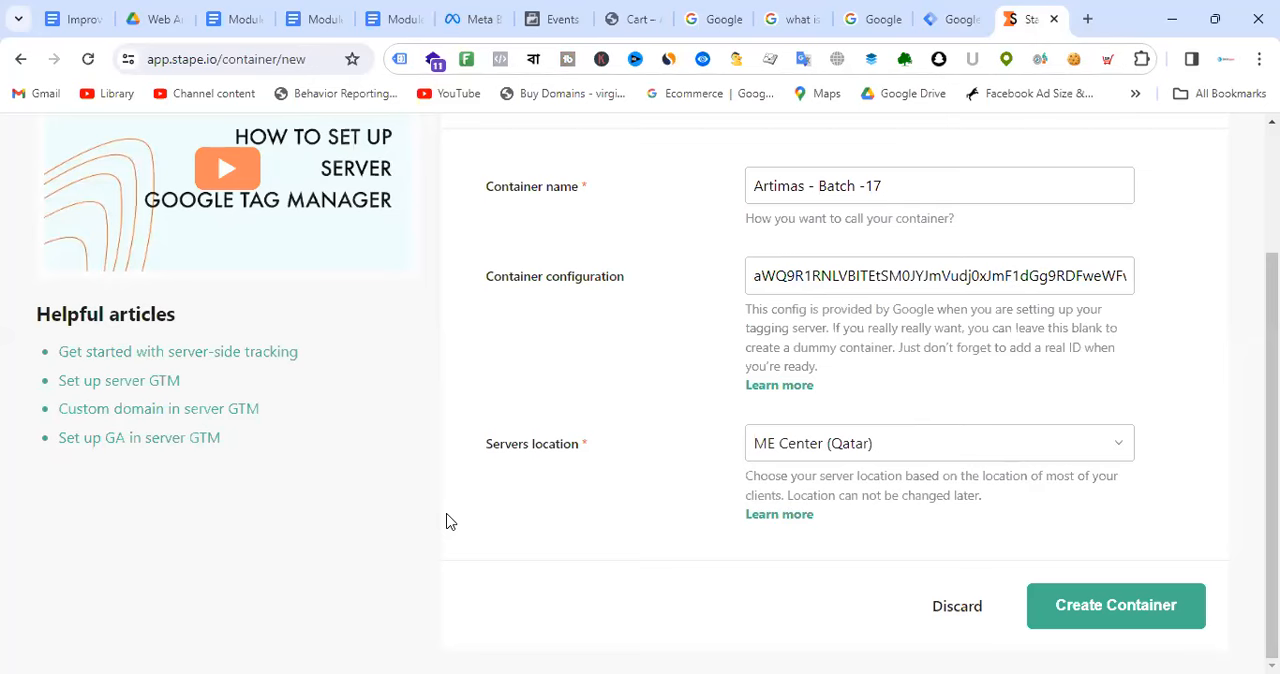
Step: Look through the available server locations for the Stape container and switch to the server-side tracking diagram in the Module-11 Google Doc
{"action": "left_click", "coordinate": [926, 458]}
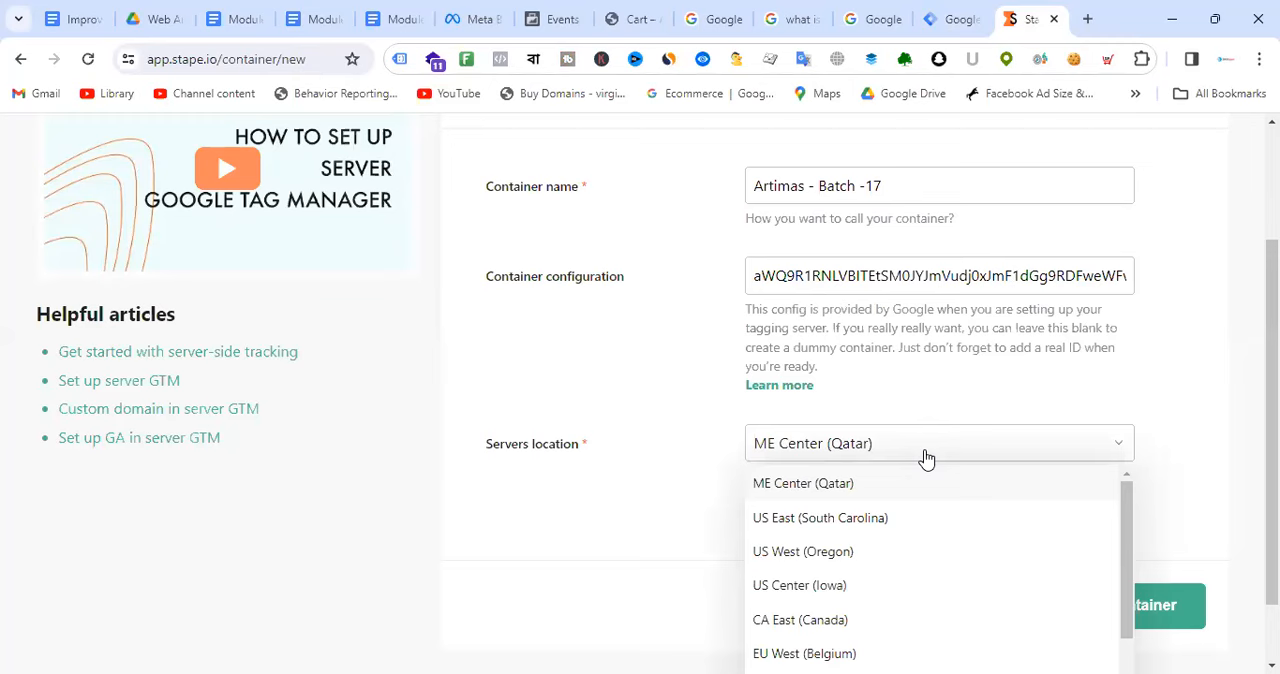
{"action": "scroll", "coordinate": [937, 571], "scroll_direction": "down", "scroll_amount": 5}
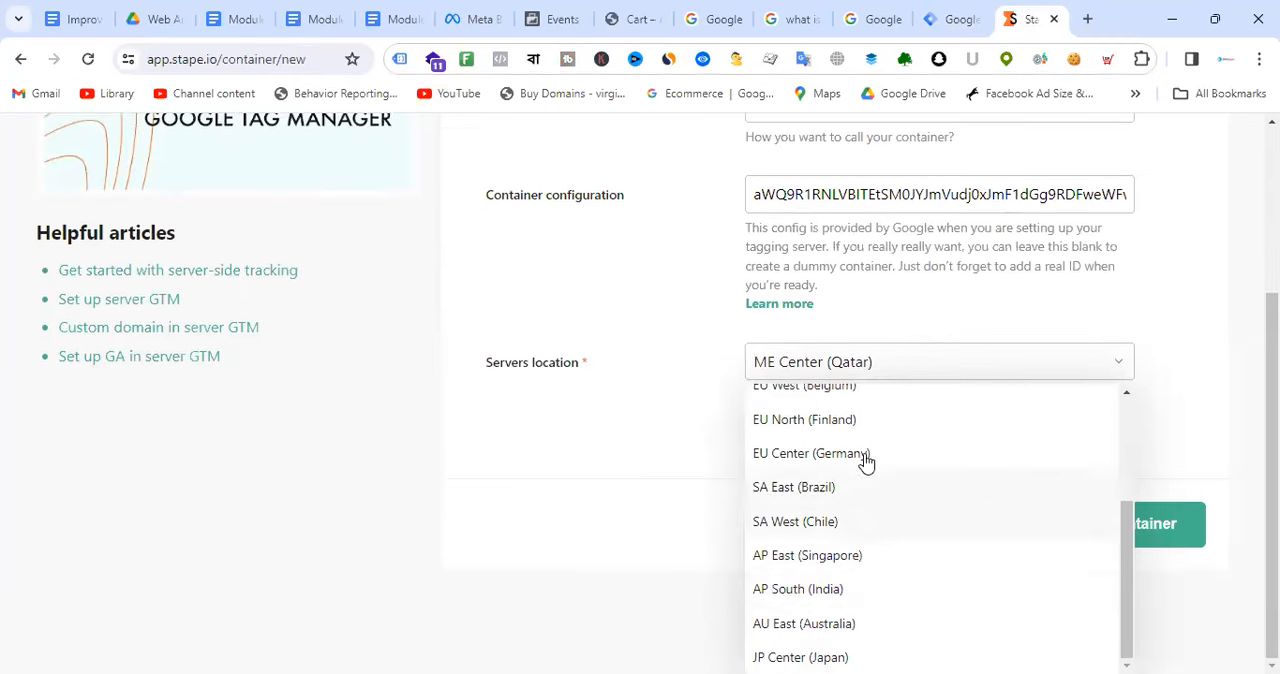
{"action": "scroll", "coordinate": [886, 440], "scroll_direction": "up", "scroll_amount": 5}
{"action": "scroll", "coordinate": [674, 425], "scroll_direction": "up", "scroll_amount": 2}
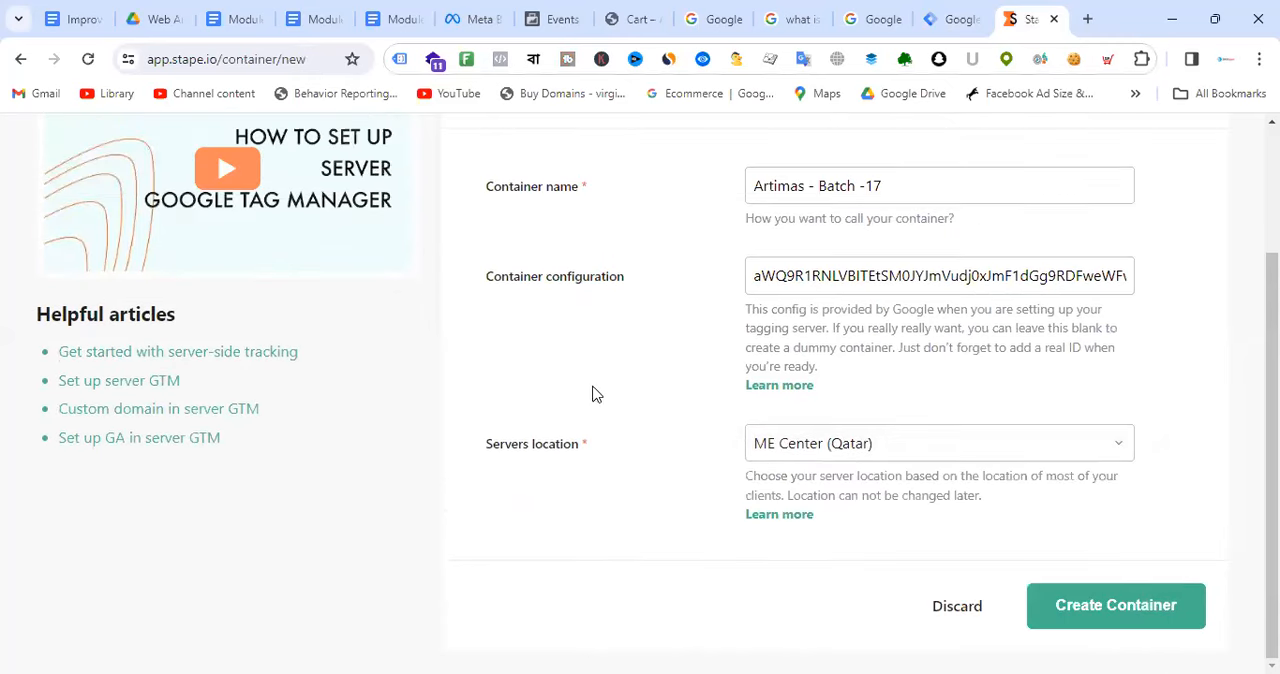
{"action": "left_click", "coordinate": [398, 17]}
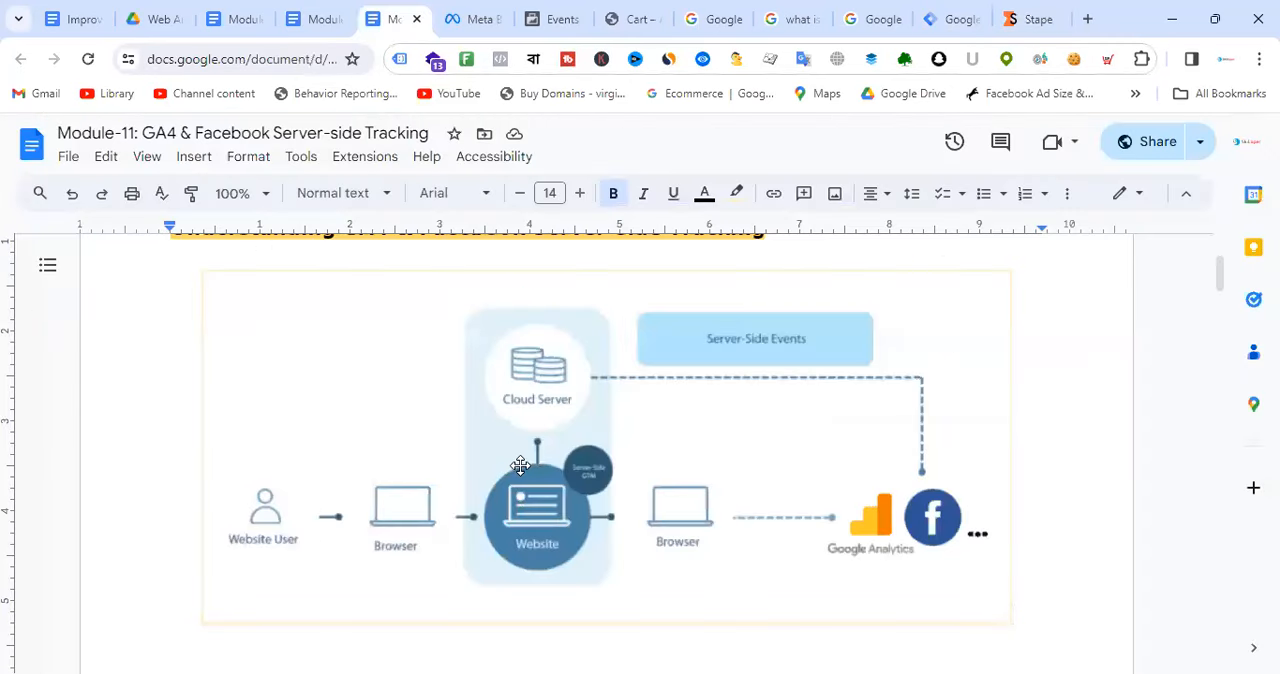
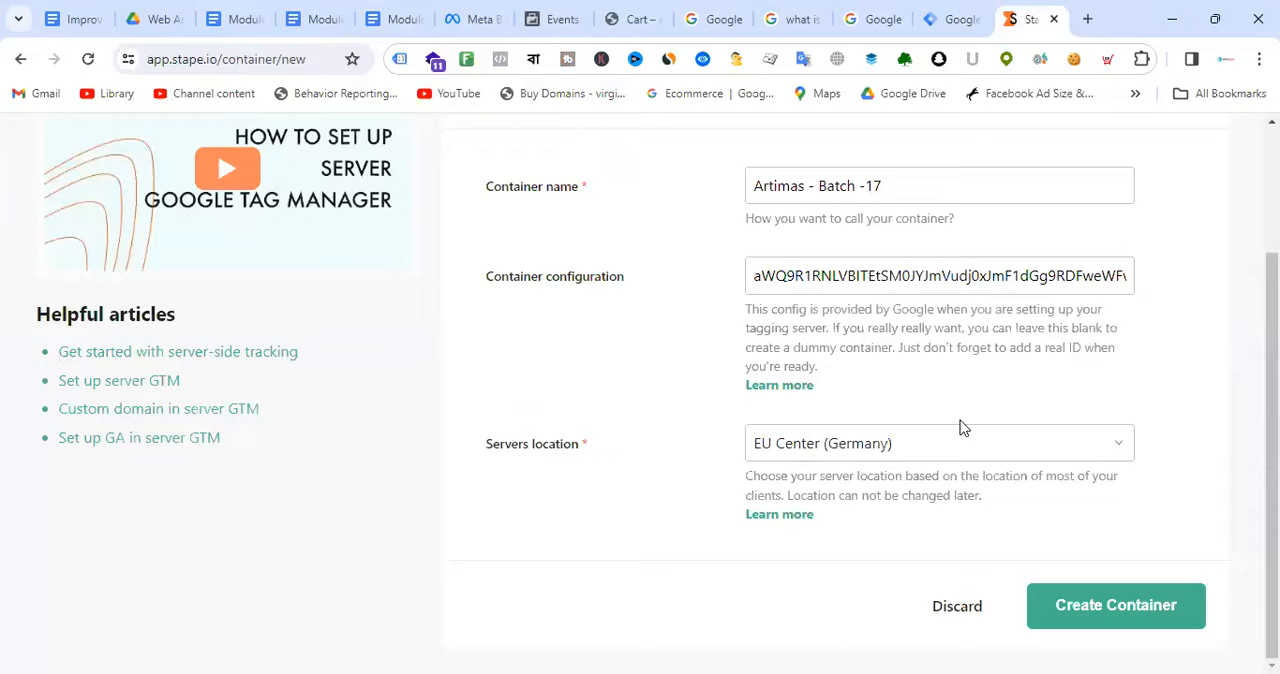
Step: Create the Artimas - Batch -17 container, compare the subscription plans and select the Free monthly plan
{"action": "scroll", "coordinate": [985, 427], "scroll_direction": "down", "scroll_amount": 2}
{"action": "left_click", "coordinate": [1108, 603]}
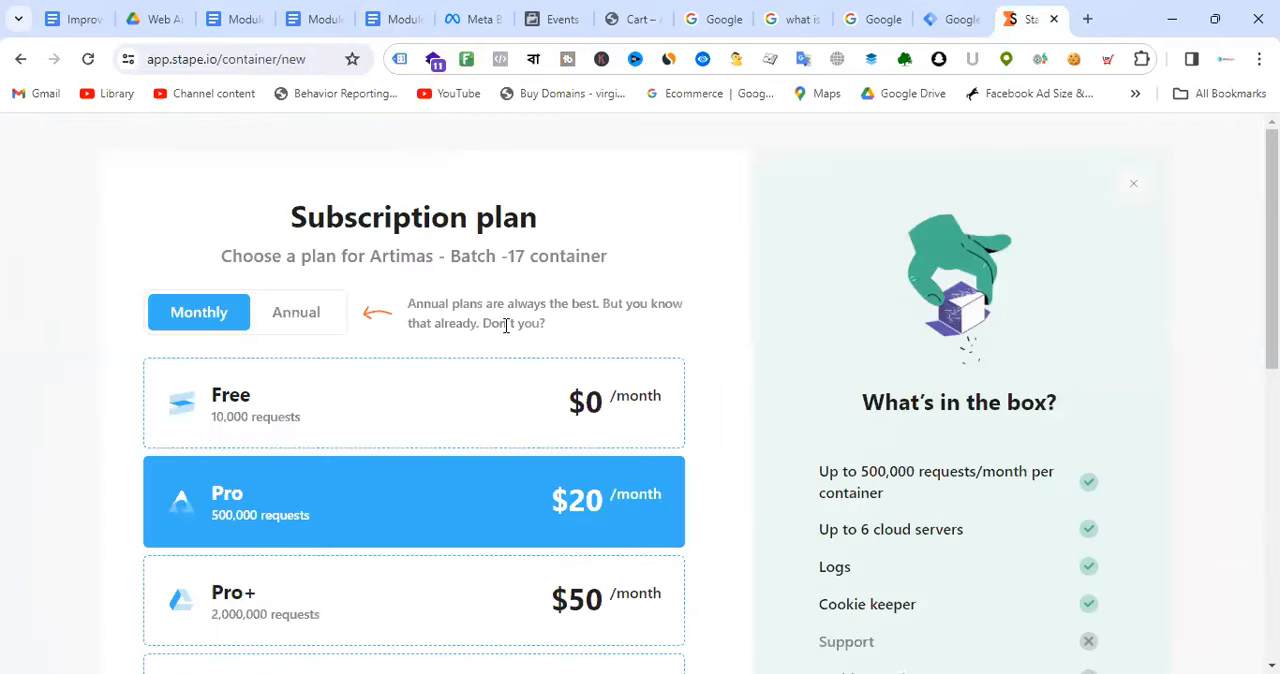
{"action": "scroll", "coordinate": [585, 300], "scroll_direction": "down", "scroll_amount": 6}
{"action": "scroll", "coordinate": [586, 300], "scroll_direction": "up", "scroll_amount": 6}
{"action": "scroll", "coordinate": [586, 300], "scroll_direction": "down", "scroll_amount": 6}
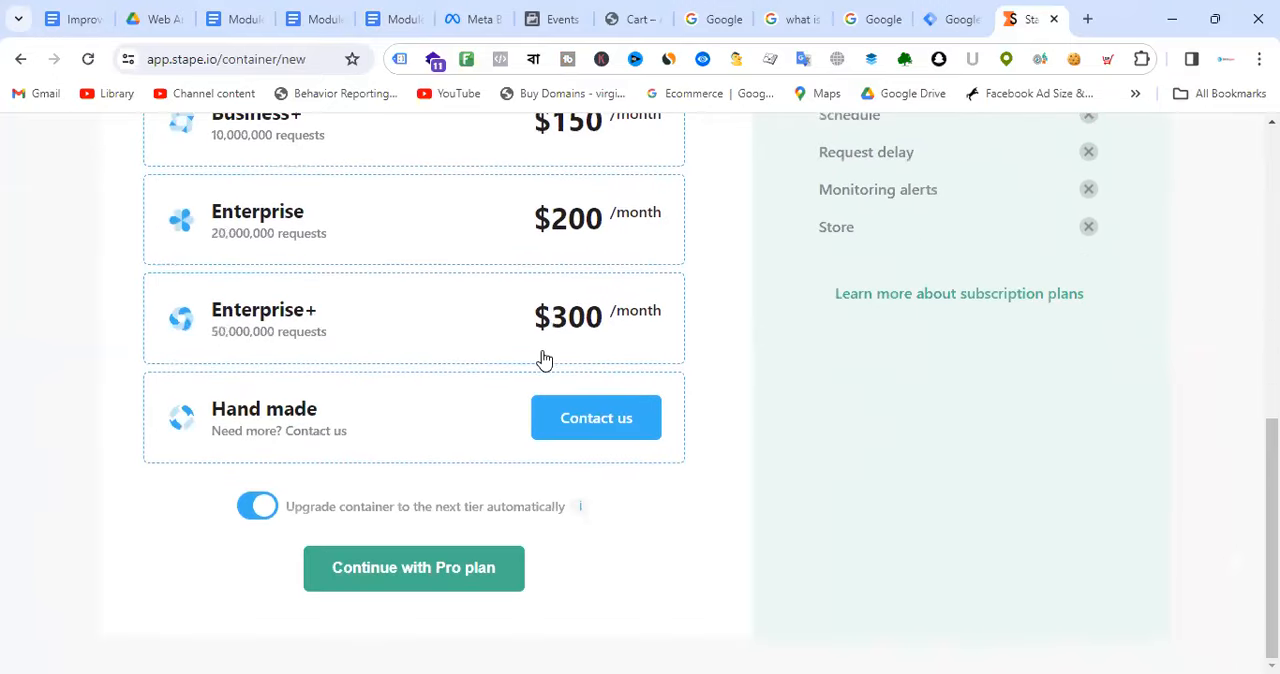
{"action": "scroll", "coordinate": [586, 380], "scroll_direction": "up", "scroll_amount": 6}
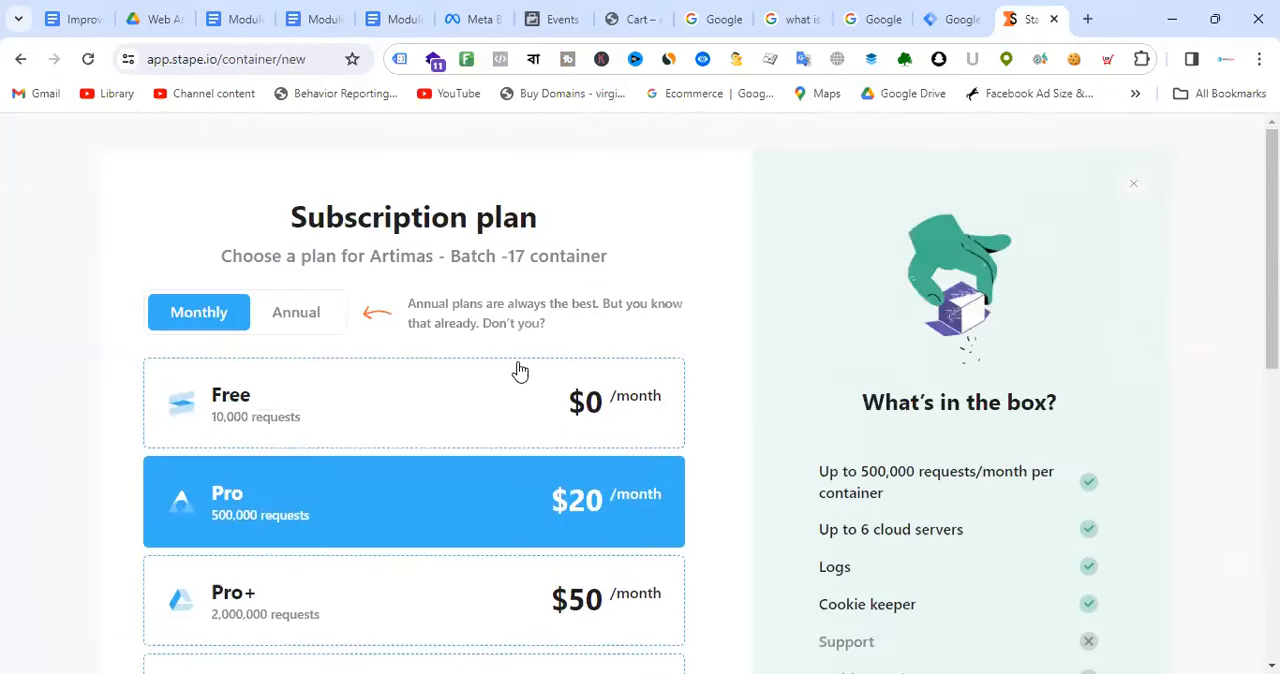
{"action": "scroll", "coordinate": [525, 355], "scroll_direction": "down", "scroll_amount": 3}
{"action": "scroll", "coordinate": [529, 348], "scroll_direction": "up", "scroll_amount": 3}
{"action": "left_click", "coordinate": [387, 401]}
{"action": "scroll", "coordinate": [457, 392], "scroll_direction": "down", "scroll_amount": 2}
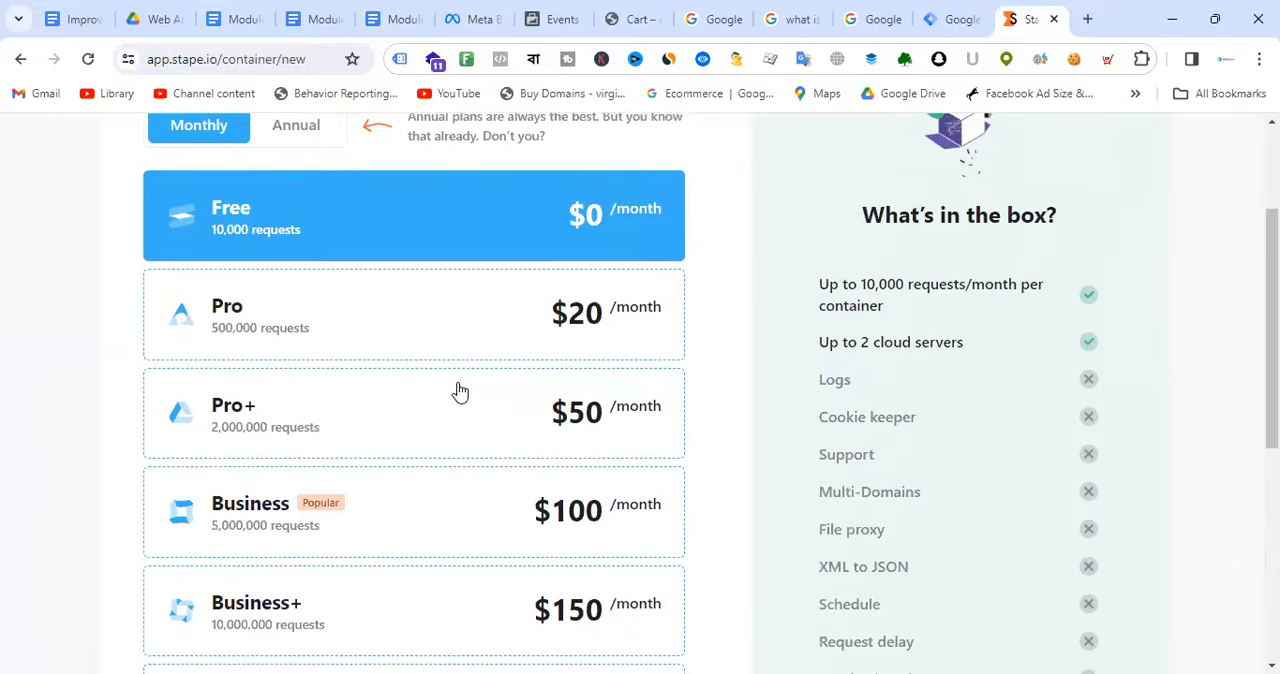
{"action": "scroll", "coordinate": [443, 348], "scroll_direction": "up", "scroll_amount": 2}
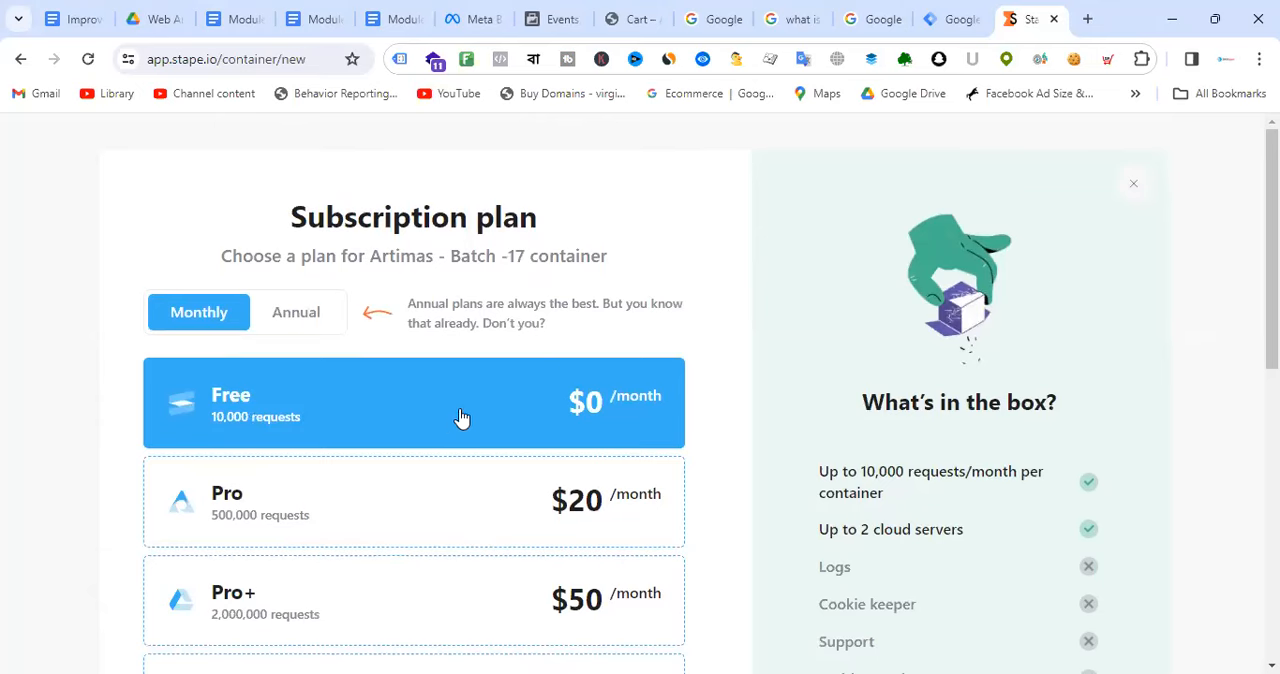
Step: Switch to the Artimas website, open the Black Real Leather Wallet from the home page and add it to the cart
{"action": "left_click", "coordinate": [638, 12]}
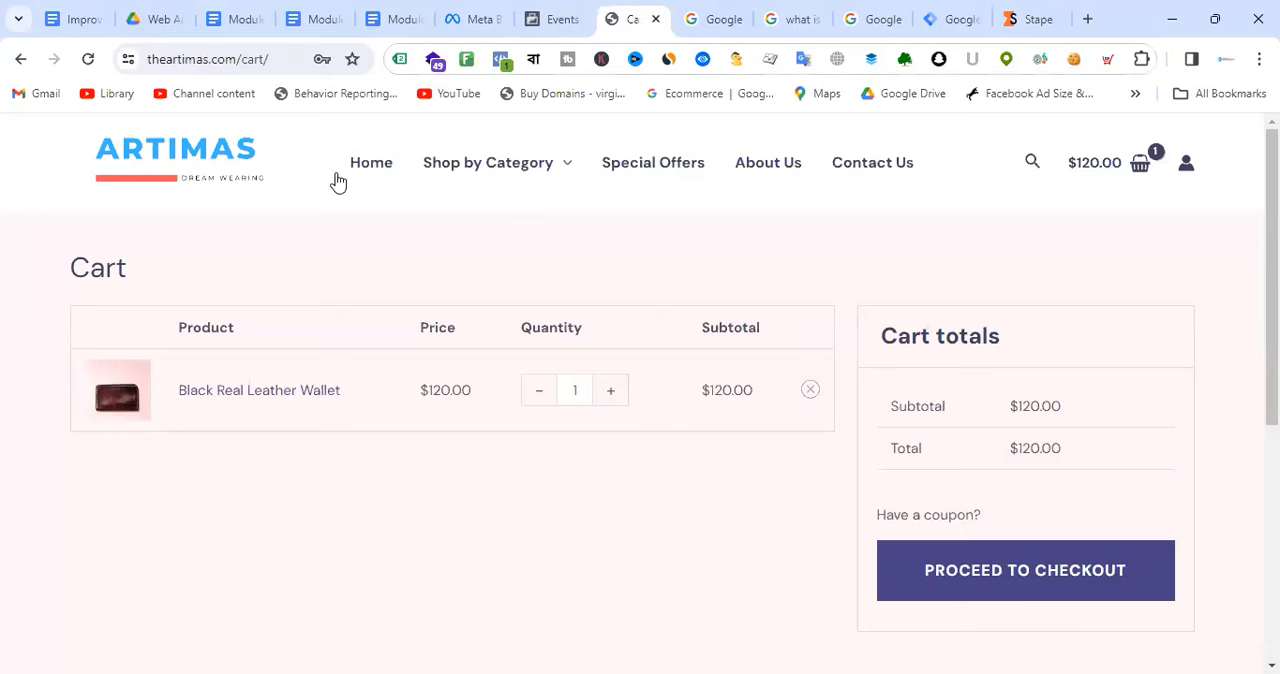
{"action": "left_click", "coordinate": [372, 170]}
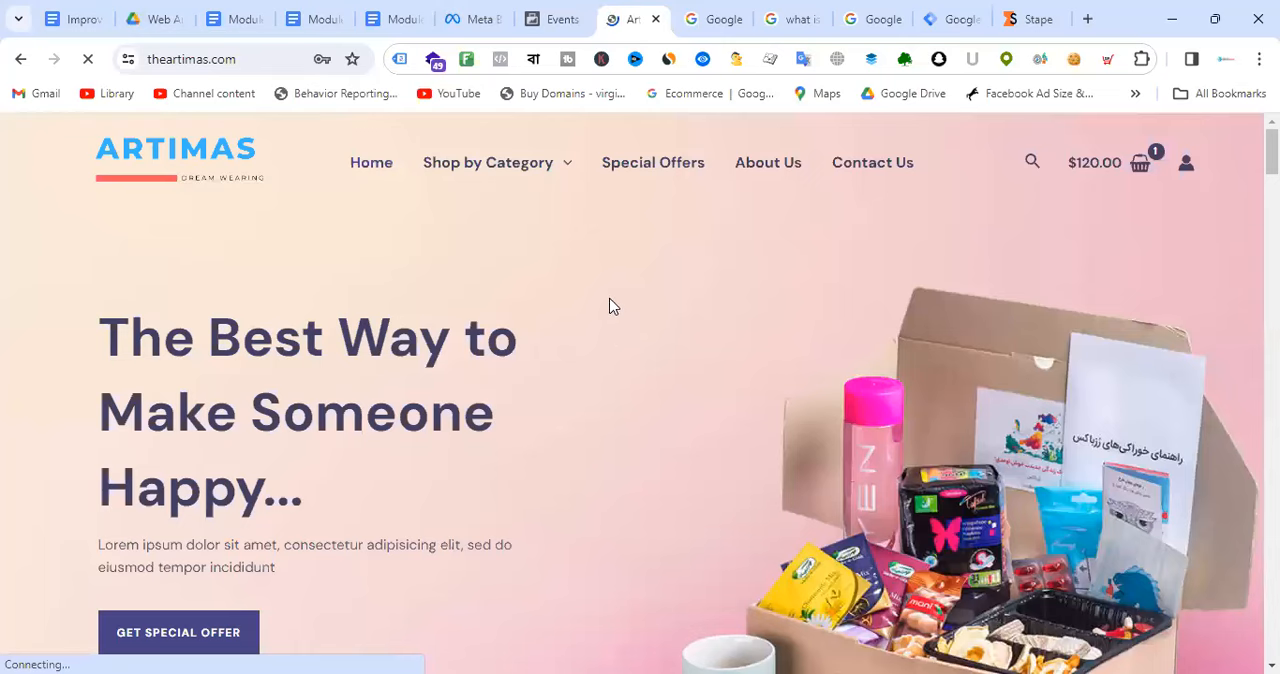
{"action": "scroll", "coordinate": [608, 306], "scroll_direction": "down", "scroll_amount": 10}
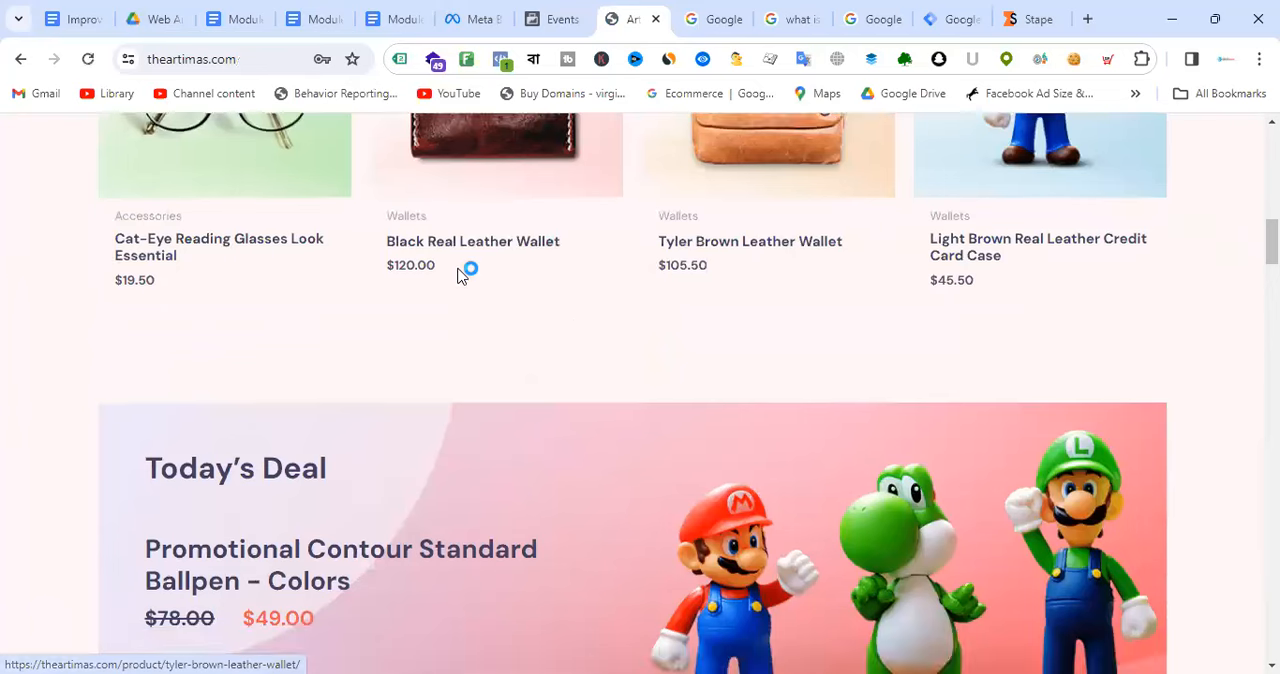
{"action": "left_click", "coordinate": [481, 246]}
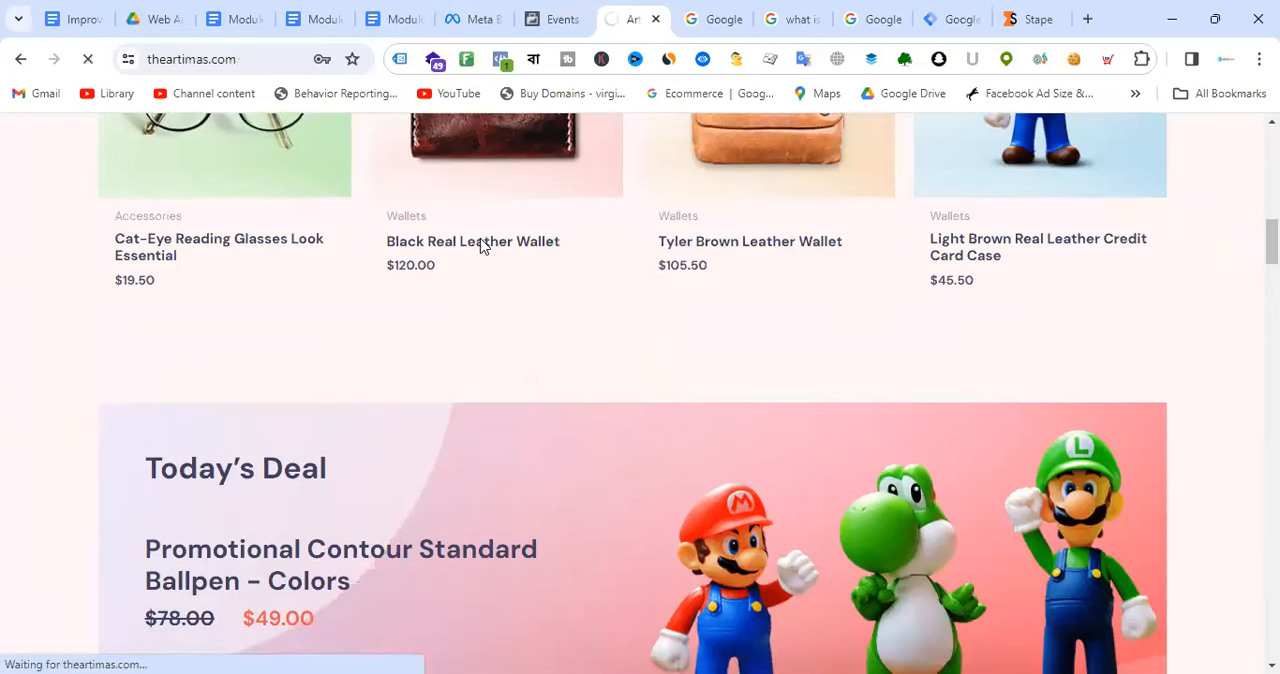
{"action": "scroll", "coordinate": [761, 360], "scroll_direction": "down", "scroll_amount": 1}
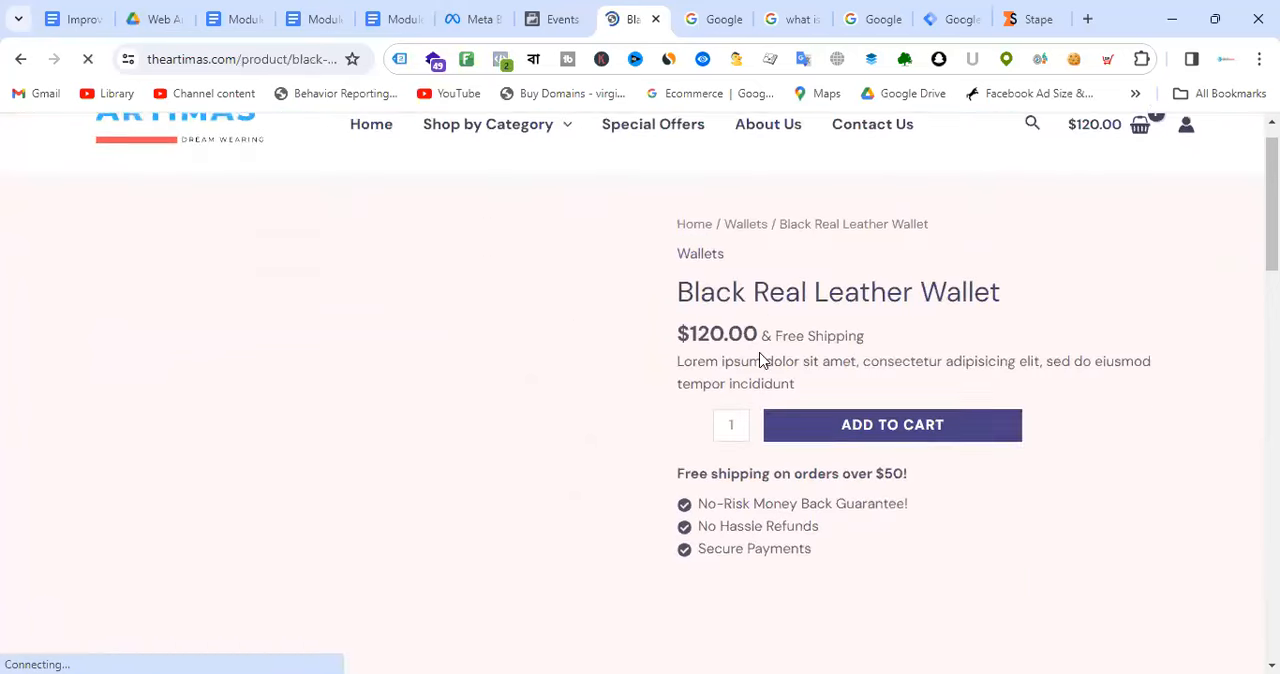
{"action": "scroll", "coordinate": [762, 361], "scroll_direction": "down", "scroll_amount": 15}
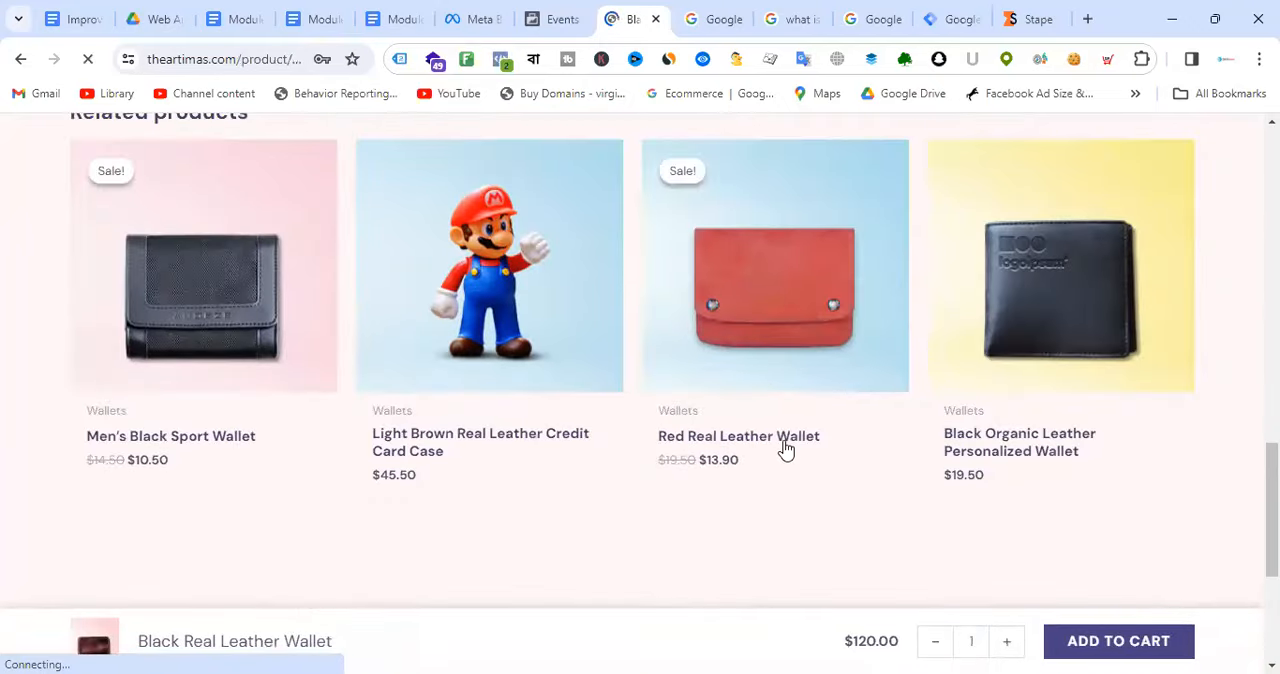
{"action": "scroll", "coordinate": [949, 409], "scroll_direction": "up", "scroll_amount": 15}
{"action": "left_click", "coordinate": [920, 344]}
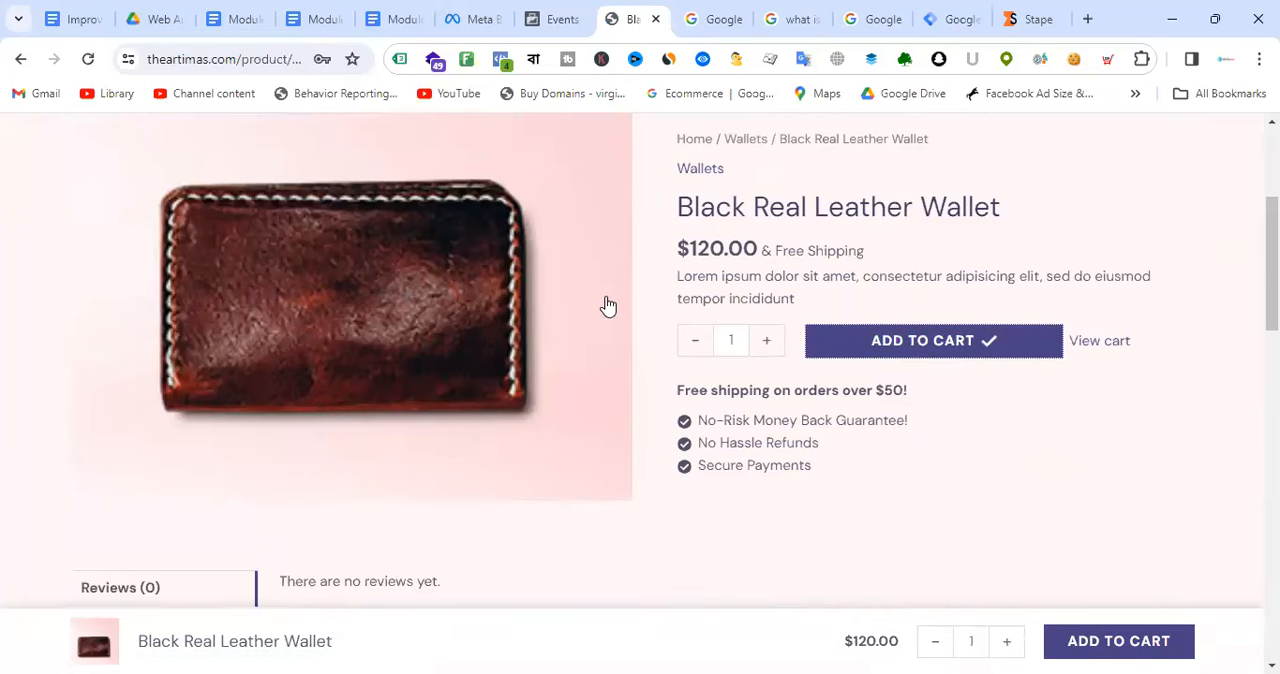
{"action": "scroll", "coordinate": [603, 306], "scroll_direction": "down", "scroll_amount": 3}
{"action": "scroll", "coordinate": [955, 358], "scroll_direction": "up", "scroll_amount": 4}
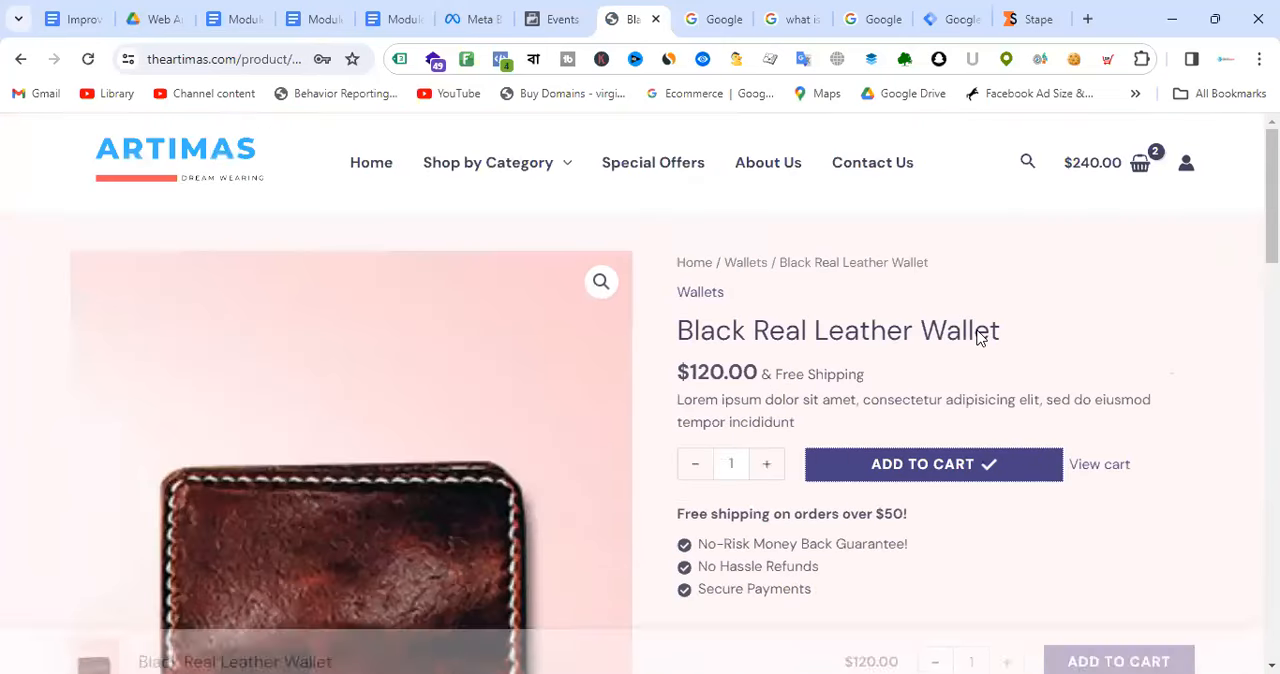
Step: Return to the Stape subscription plans, review the paid tiers and continue with the Free plan
{"action": "left_click", "coordinate": [1032, 17]}
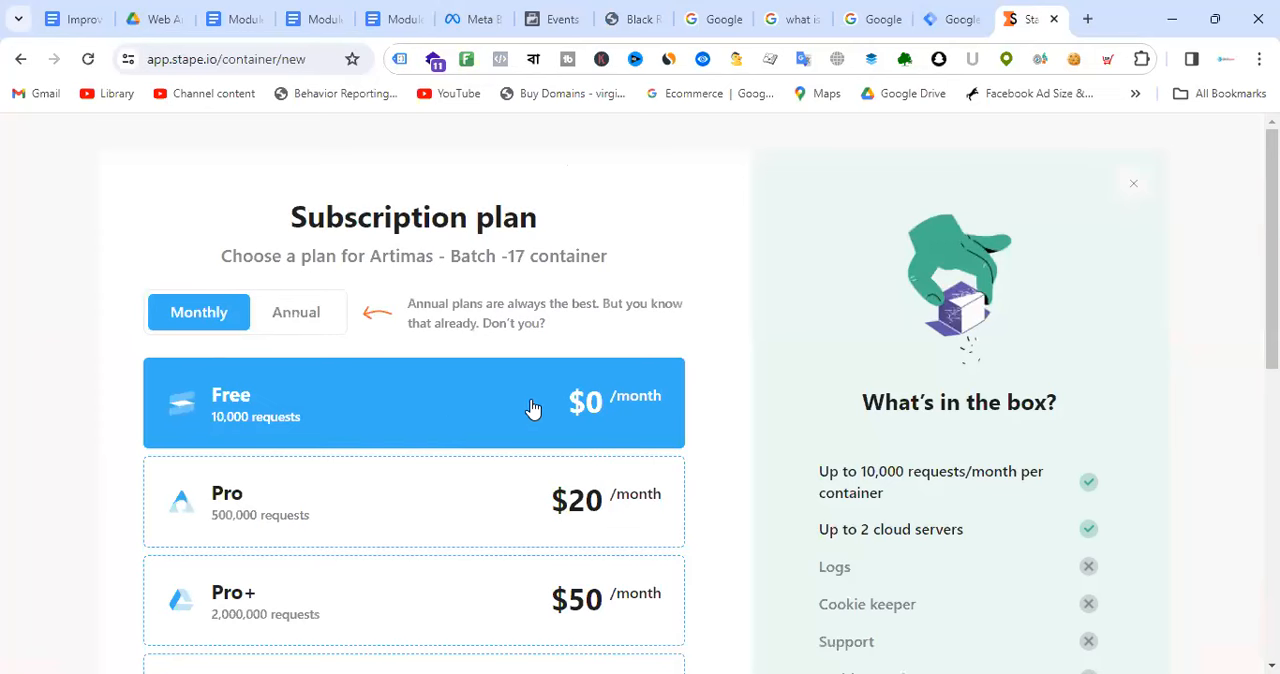
{"action": "scroll", "coordinate": [530, 408], "scroll_direction": "down", "scroll_amount": 3}
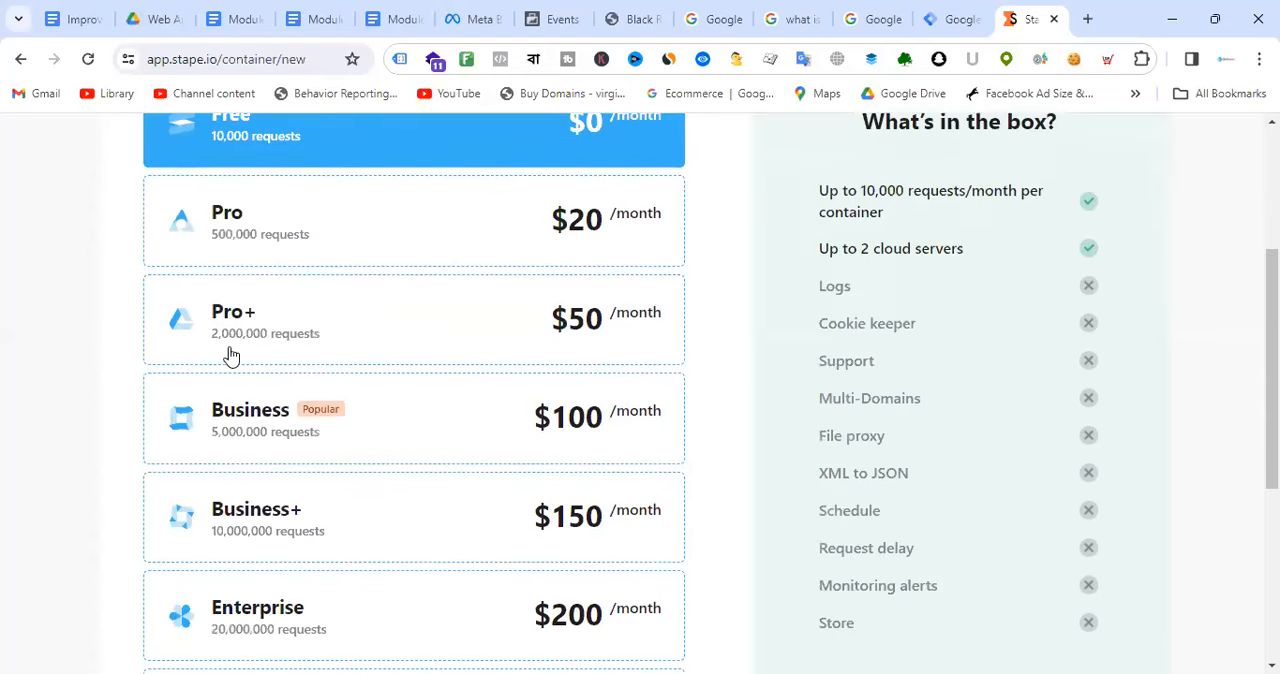
{"action": "scroll", "coordinate": [466, 286], "scroll_direction": "up", "scroll_amount": 3}
{"action": "scroll", "coordinate": [417, 505], "scroll_direction": "down", "scroll_amount": 2}
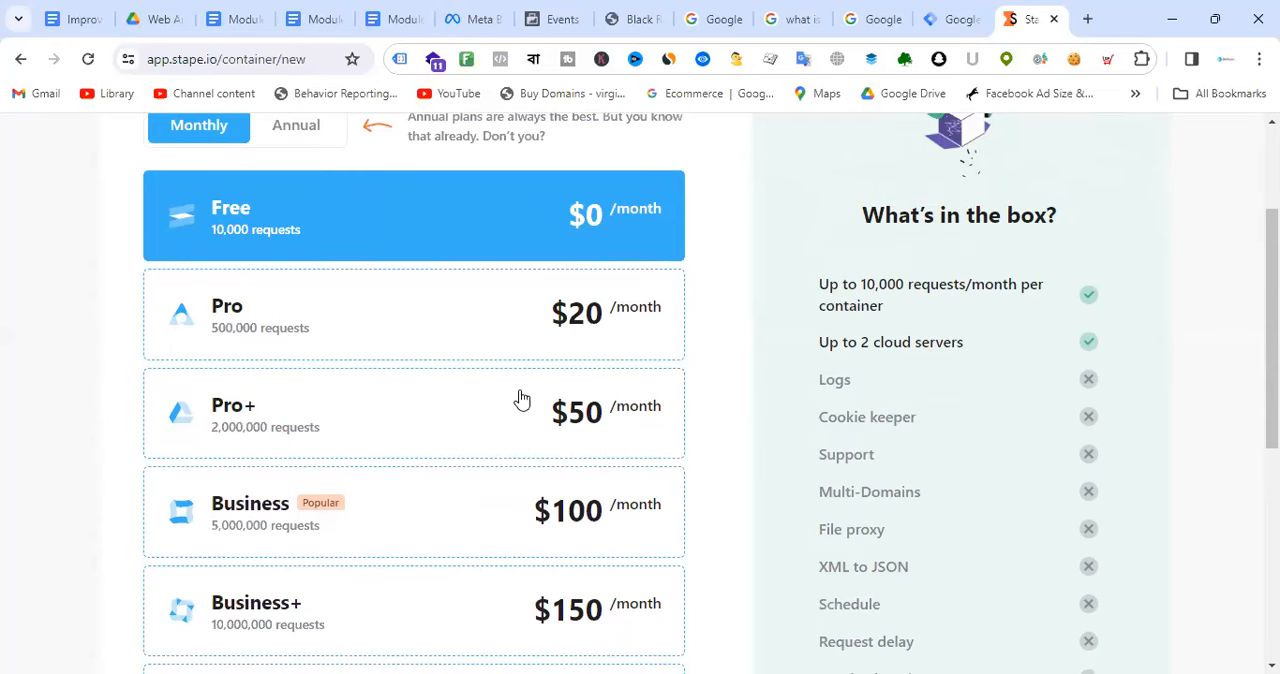
{"action": "scroll", "coordinate": [545, 425], "scroll_direction": "down", "scroll_amount": 4}
{"action": "scroll", "coordinate": [468, 316], "scroll_direction": "down", "scroll_amount": 1}
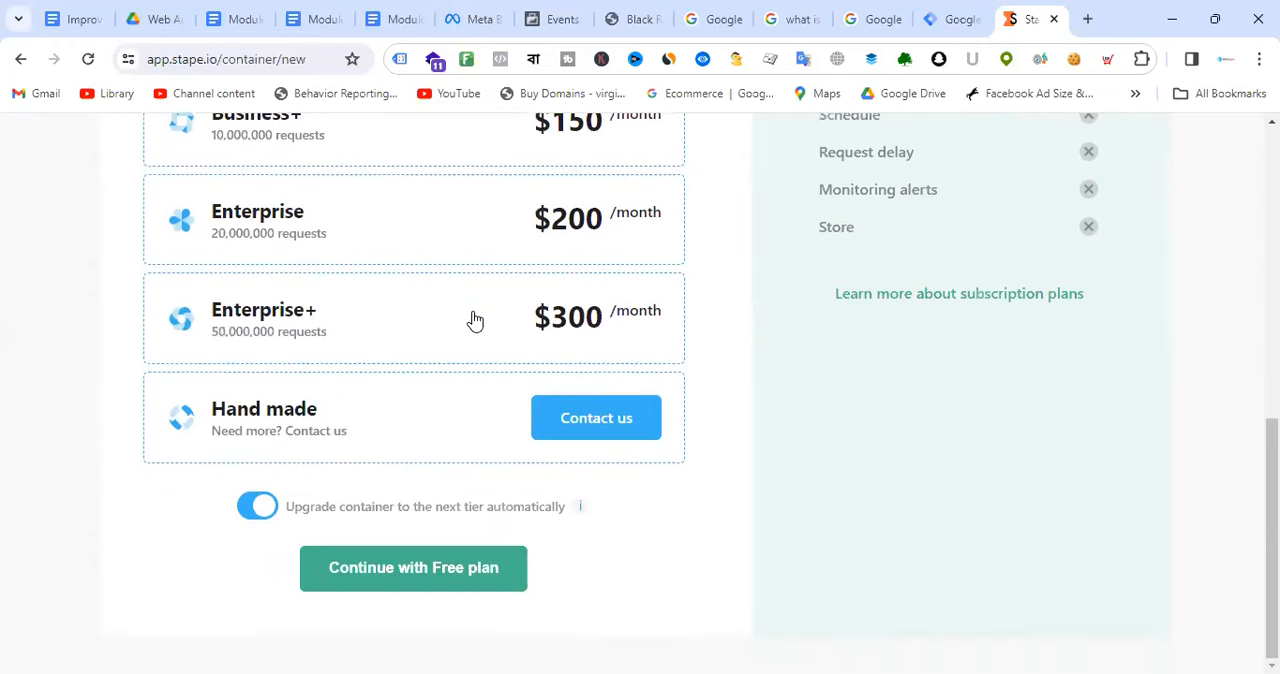
{"action": "left_click", "coordinate": [435, 568]}
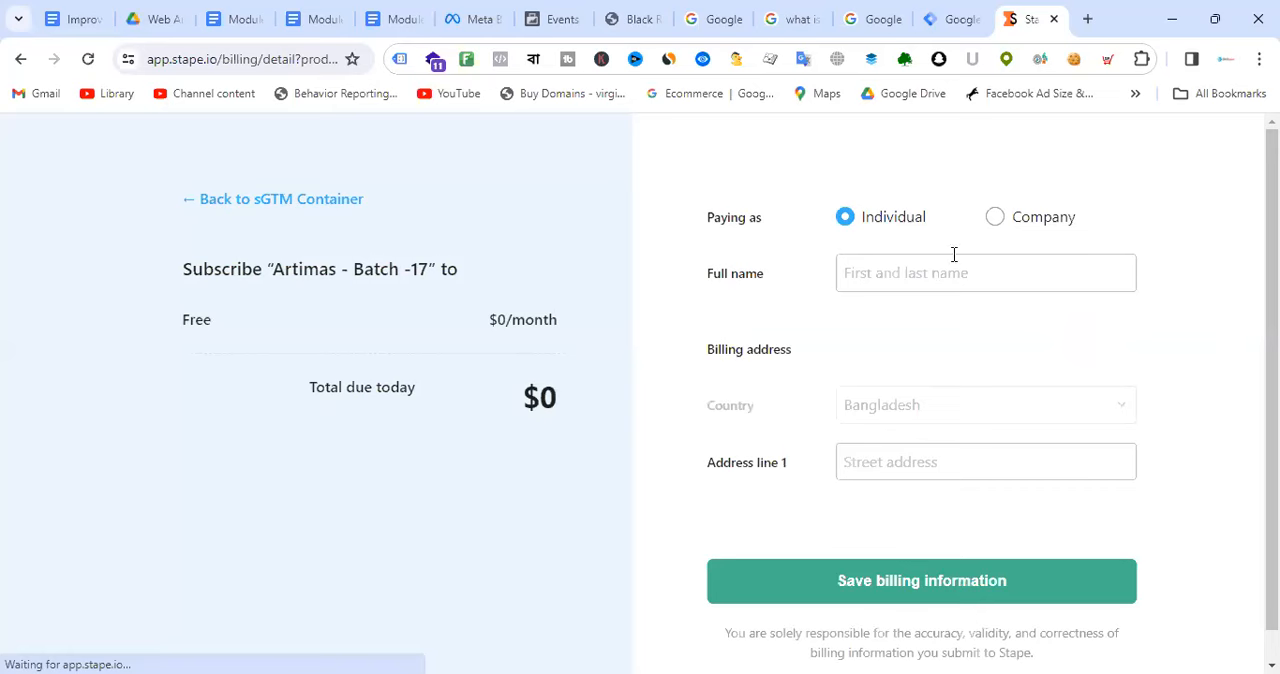
Step: Examine the billing form's payer types, billing address and card fields, keeping the payer as Individual
{"action": "left_click", "coordinate": [998, 220]}
{"action": "left_click", "coordinate": [846, 220]}
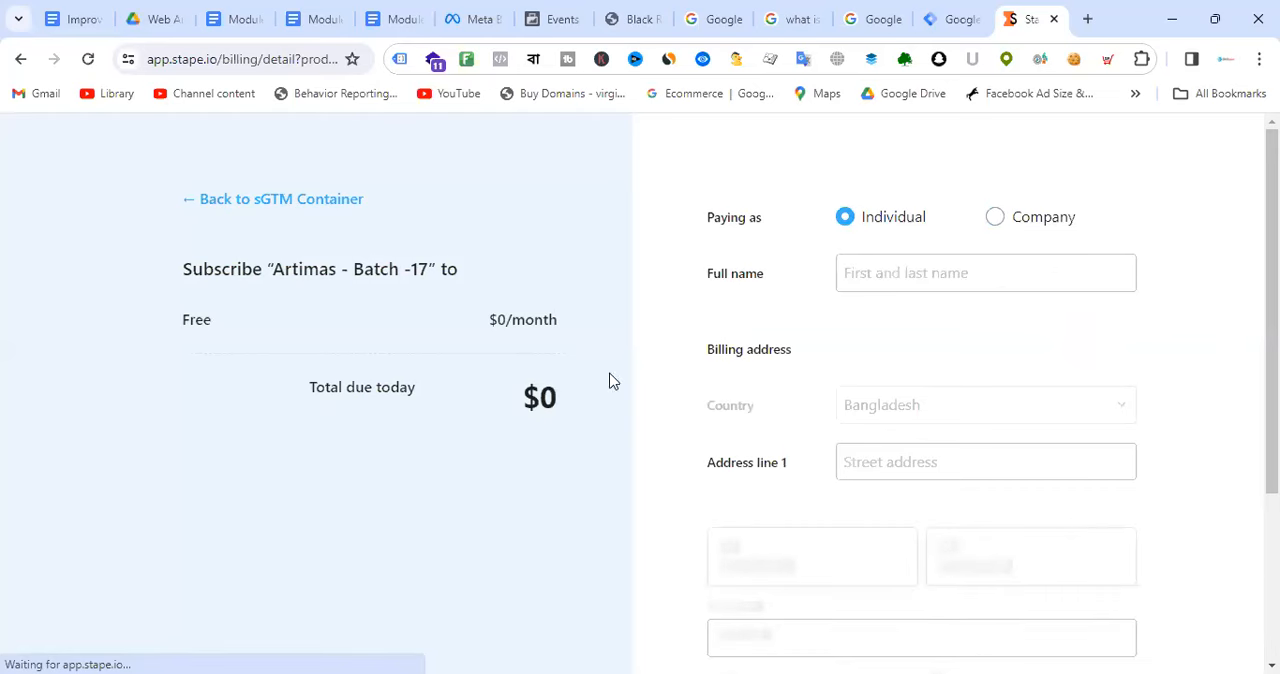
{"action": "scroll", "coordinate": [929, 363], "scroll_direction": "down", "scroll_amount": 3}
{"action": "scroll", "coordinate": [939, 360], "scroll_direction": "up", "scroll_amount": 3}
{"action": "left_click", "coordinate": [927, 272]}
{"action": "scroll", "coordinate": [870, 375], "scroll_direction": "down", "scroll_amount": 3}
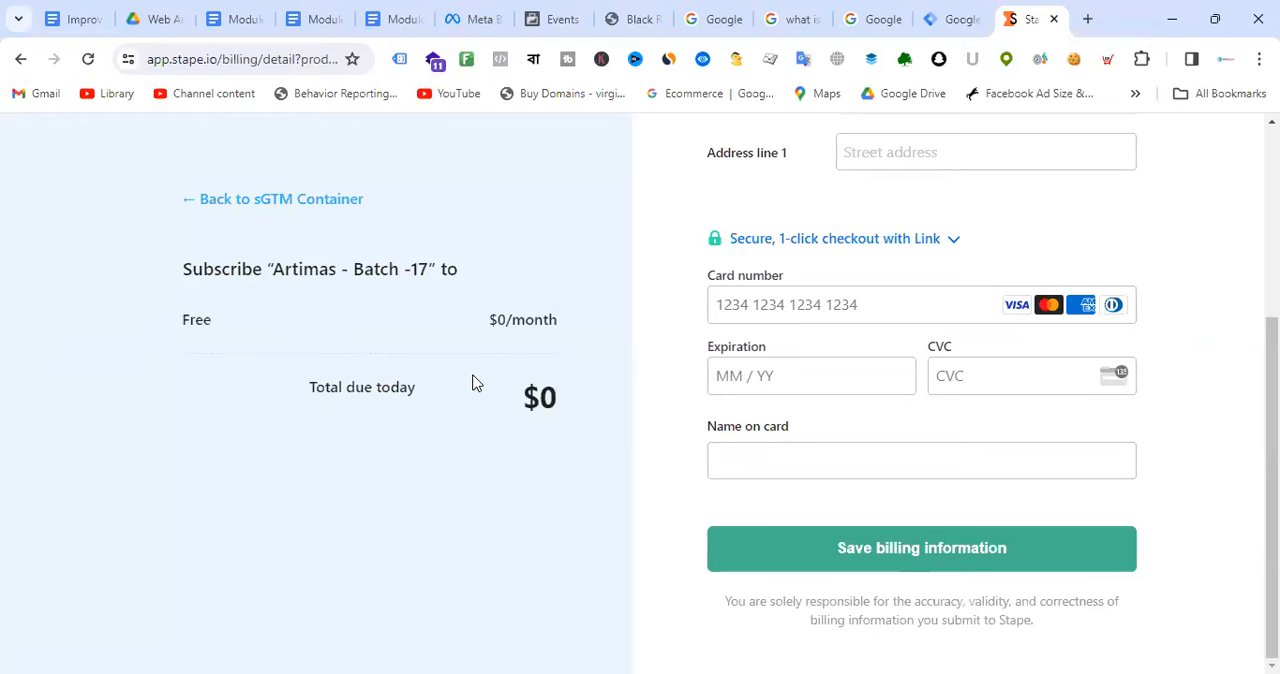
{"action": "scroll", "coordinate": [475, 383], "scroll_direction": "up", "scroll_amount": 3}
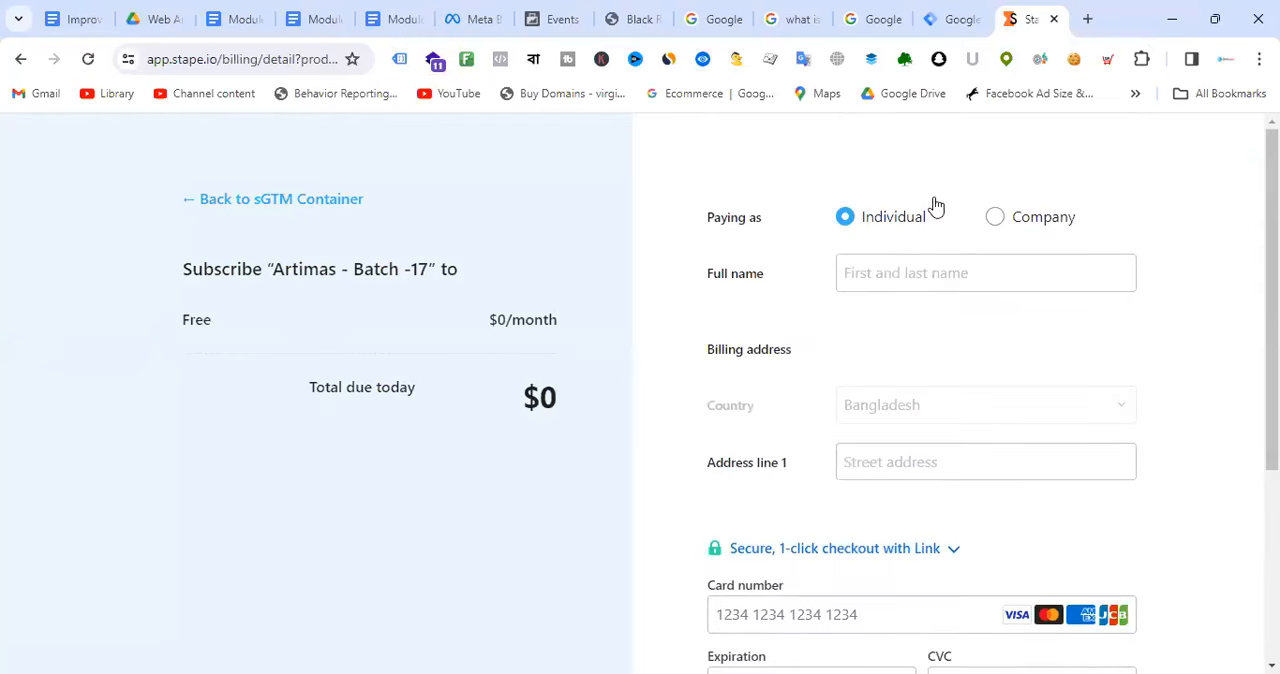
{"action": "left_click", "coordinate": [1040, 283]}
{"action": "scroll", "coordinate": [983, 308], "scroll_direction": "down", "scroll_amount": 2}
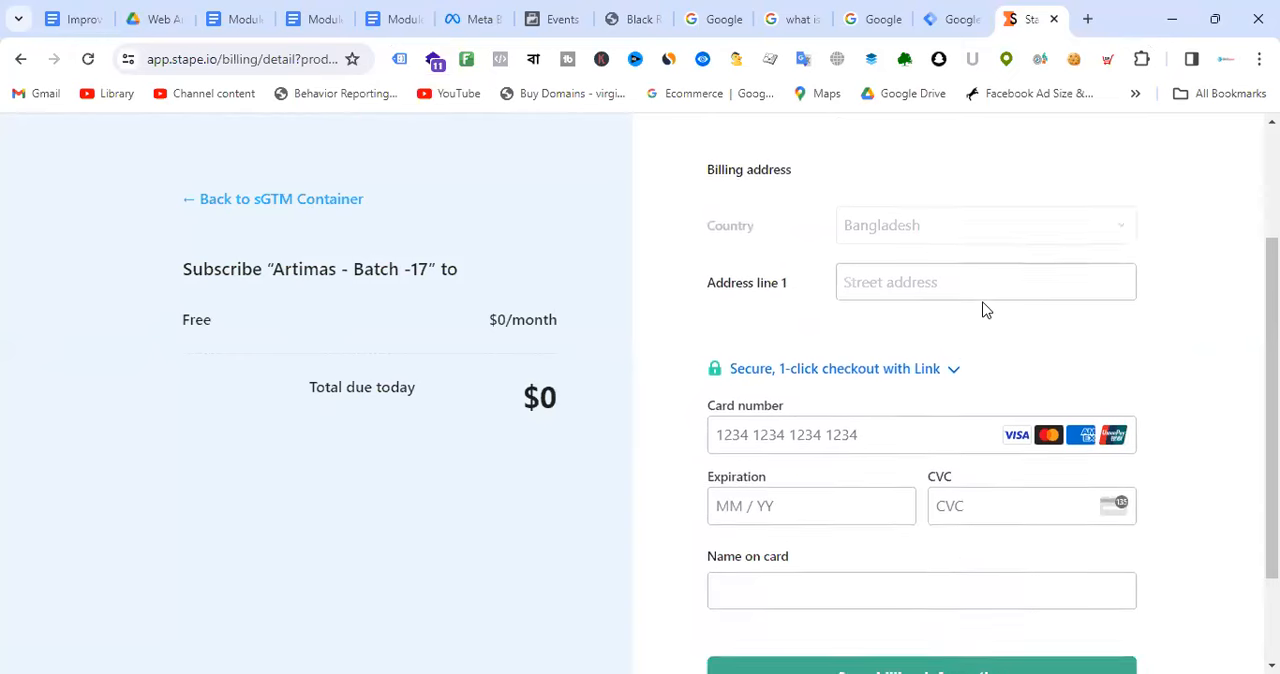
{"action": "scroll", "coordinate": [981, 303], "scroll_direction": "up", "scroll_amount": 1}
{"action": "scroll", "coordinate": [980, 305], "scroll_direction": "down", "scroll_amount": 2}
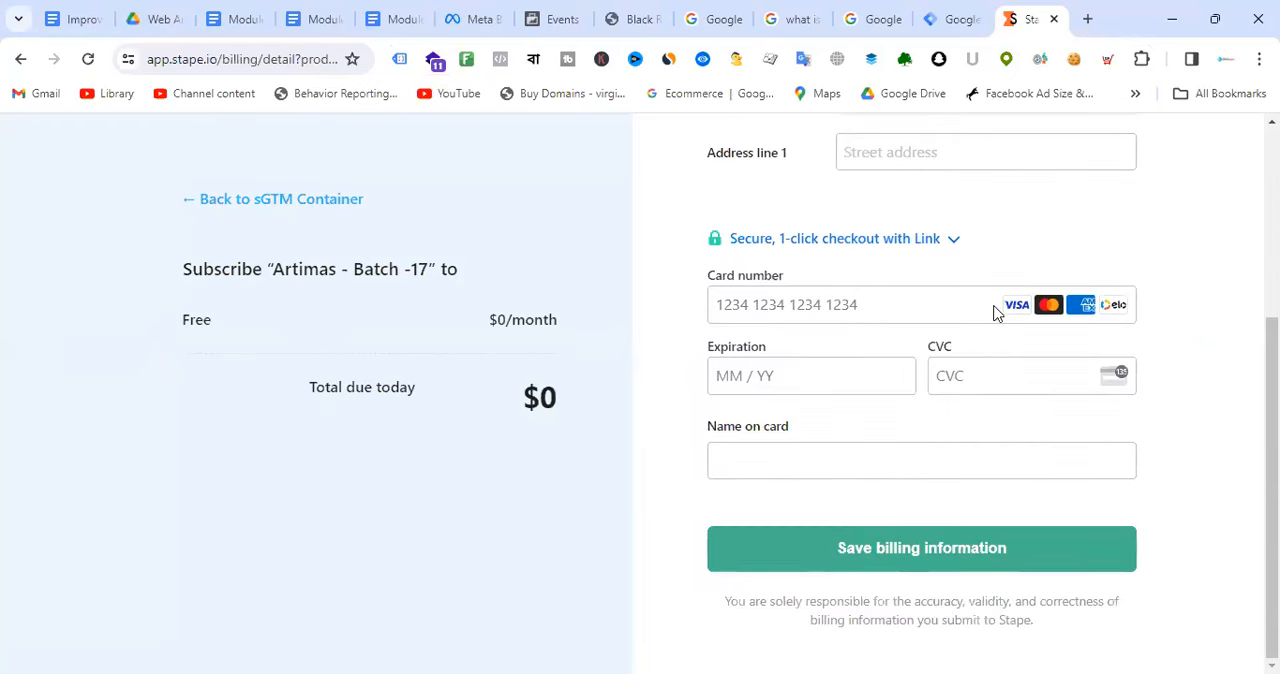
{"action": "scroll", "coordinate": [170, 286], "scroll_direction": "up", "scroll_amount": 3}
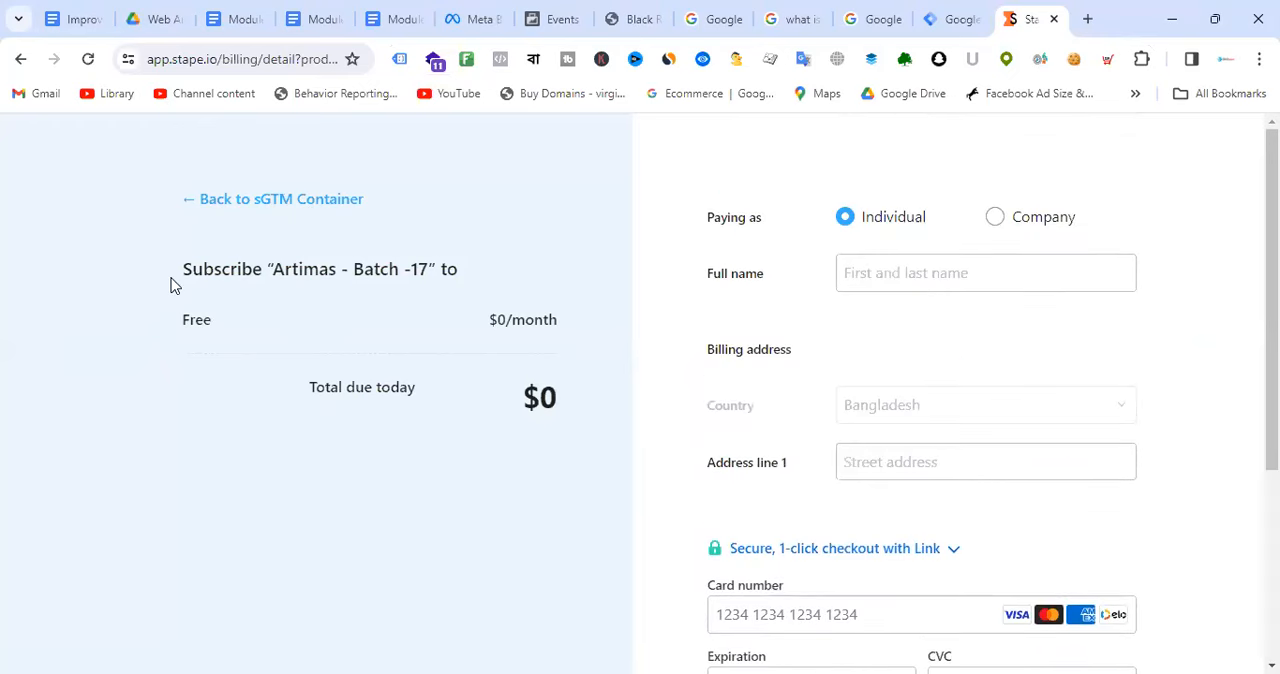
Step: Leave the billing form without saving, go back to the sGTM container and look over its page
{"action": "left_click", "coordinate": [319, 214]}
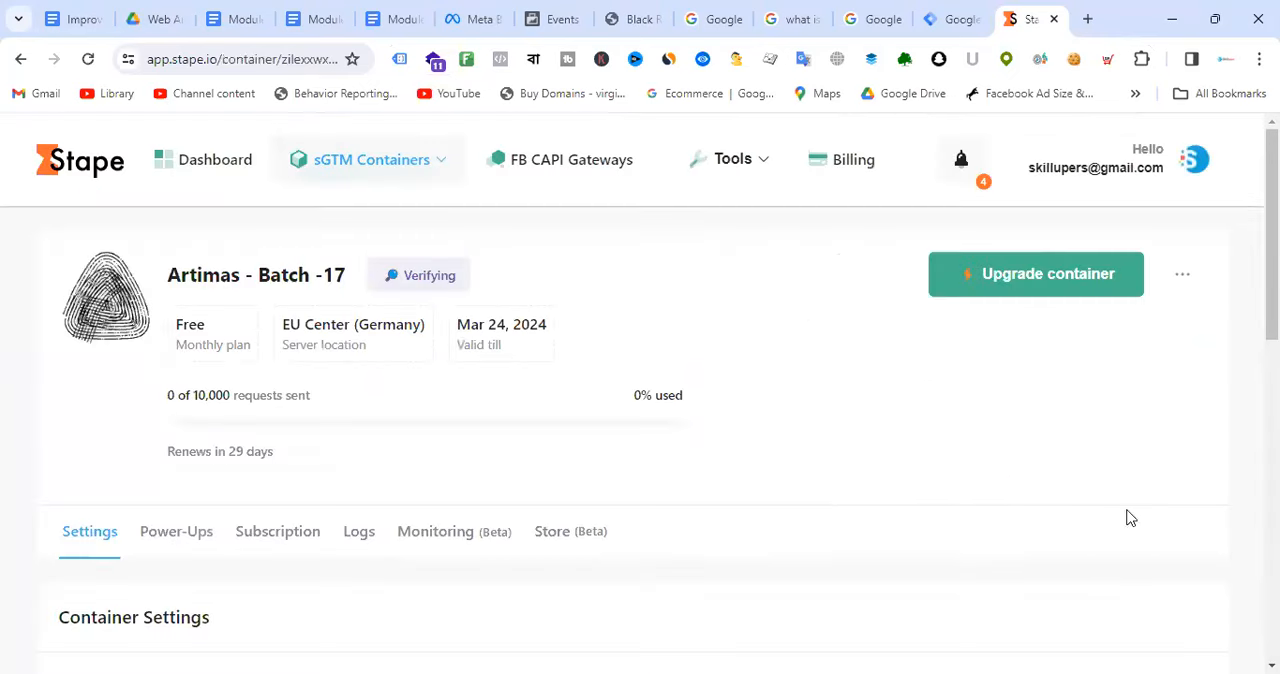
{"action": "scroll", "coordinate": [742, 343], "scroll_direction": "down", "scroll_amount": 1}
{"action": "scroll", "coordinate": [742, 343], "scroll_direction": "down", "scroll_amount": 4}
{"action": "scroll", "coordinate": [742, 343], "scroll_direction": "up", "scroll_amount": 5}
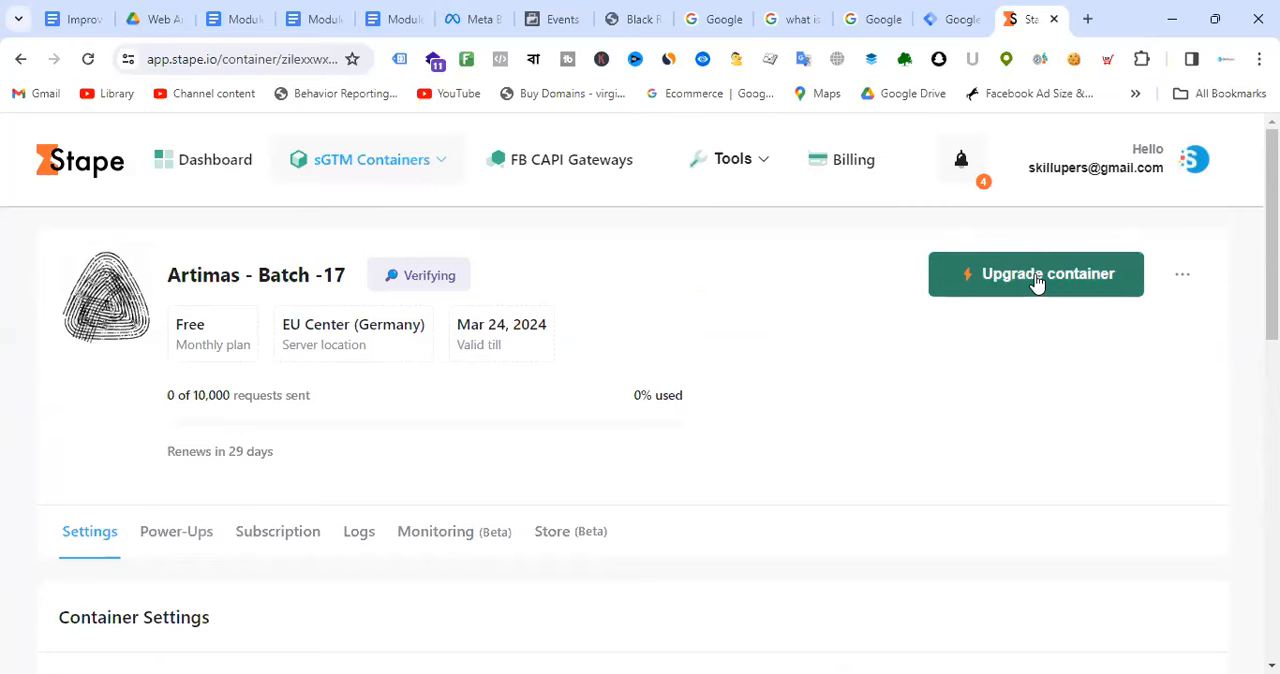
Step: Open the account's billing page and review its subscriptions and invoice history
{"action": "left_click", "coordinate": [851, 172]}
{"action": "scroll", "coordinate": [840, 443], "scroll_direction": "down", "scroll_amount": 5}
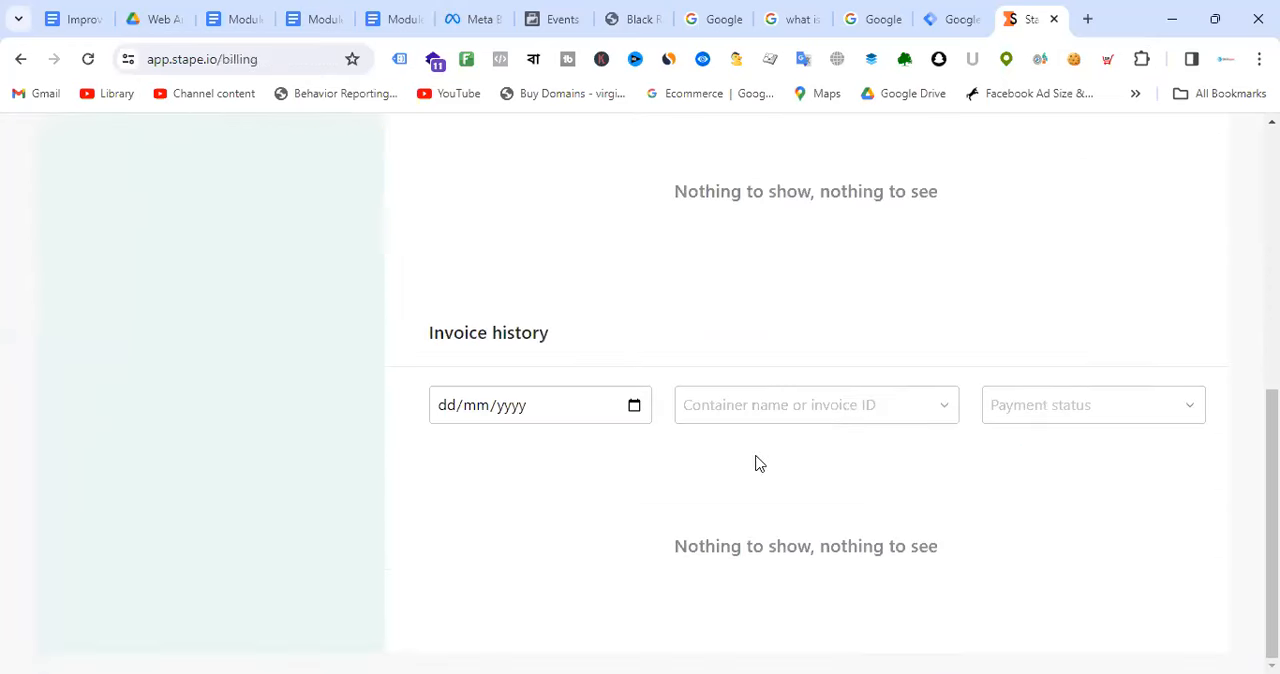
{"action": "scroll", "coordinate": [818, 377], "scroll_direction": "up", "scroll_amount": 5}
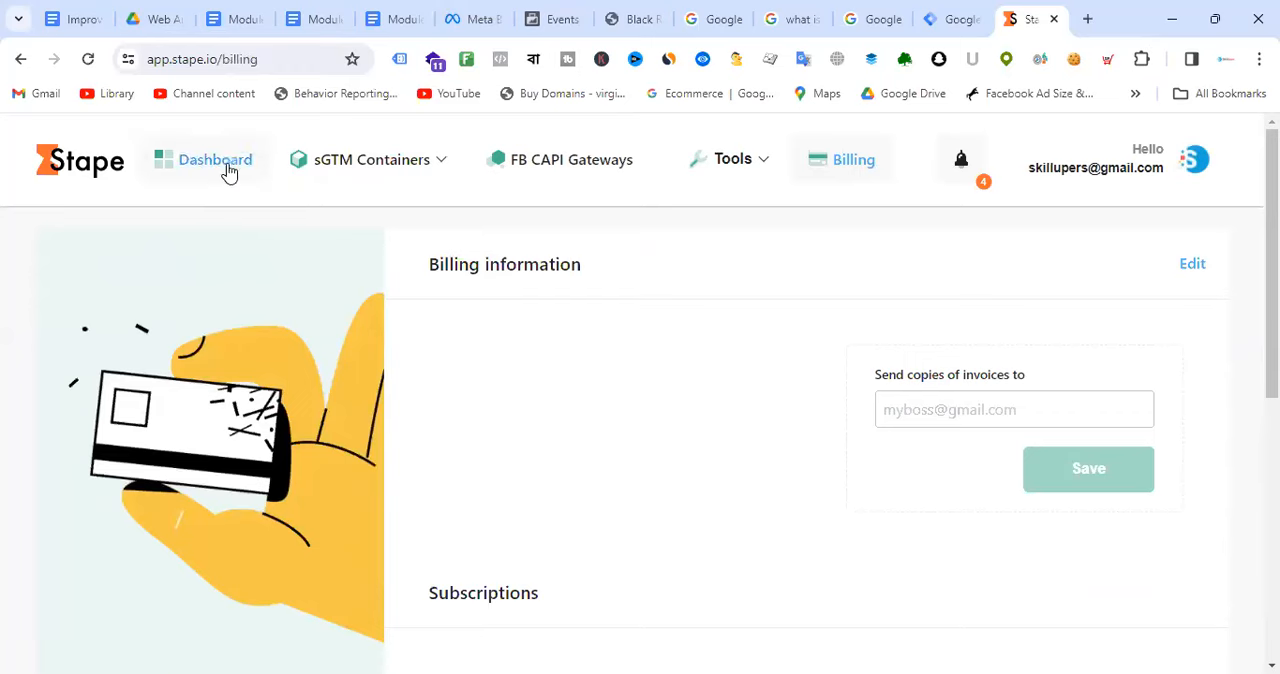
Step: Check the list of sGTM containers, open Artimas - Batch -17 and review its container page
{"action": "left_click", "coordinate": [371, 168]}
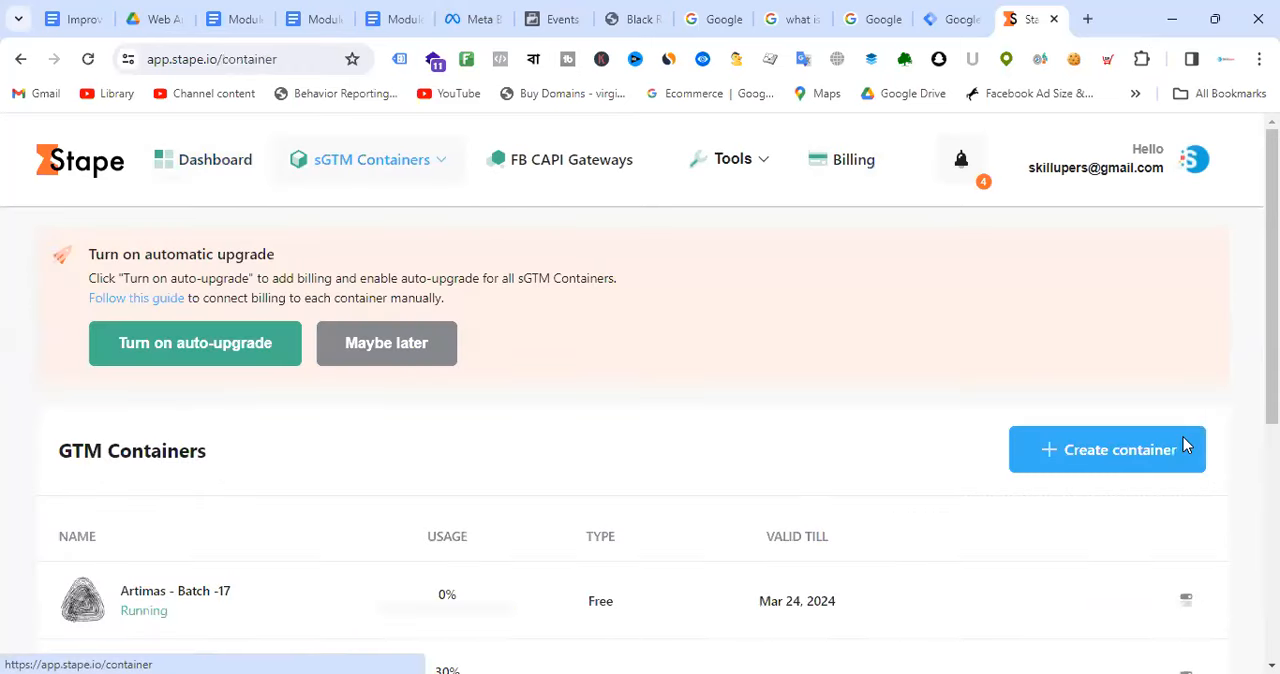
{"action": "scroll", "coordinate": [525, 396], "scroll_direction": "down", "scroll_amount": 3}
{"action": "scroll", "coordinate": [525, 396], "scroll_direction": "up", "scroll_amount": 1}
{"action": "scroll", "coordinate": [523, 395], "scroll_direction": "down", "scroll_amount": 3}
{"action": "scroll", "coordinate": [326, 381], "scroll_direction": "up", "scroll_amount": 2}
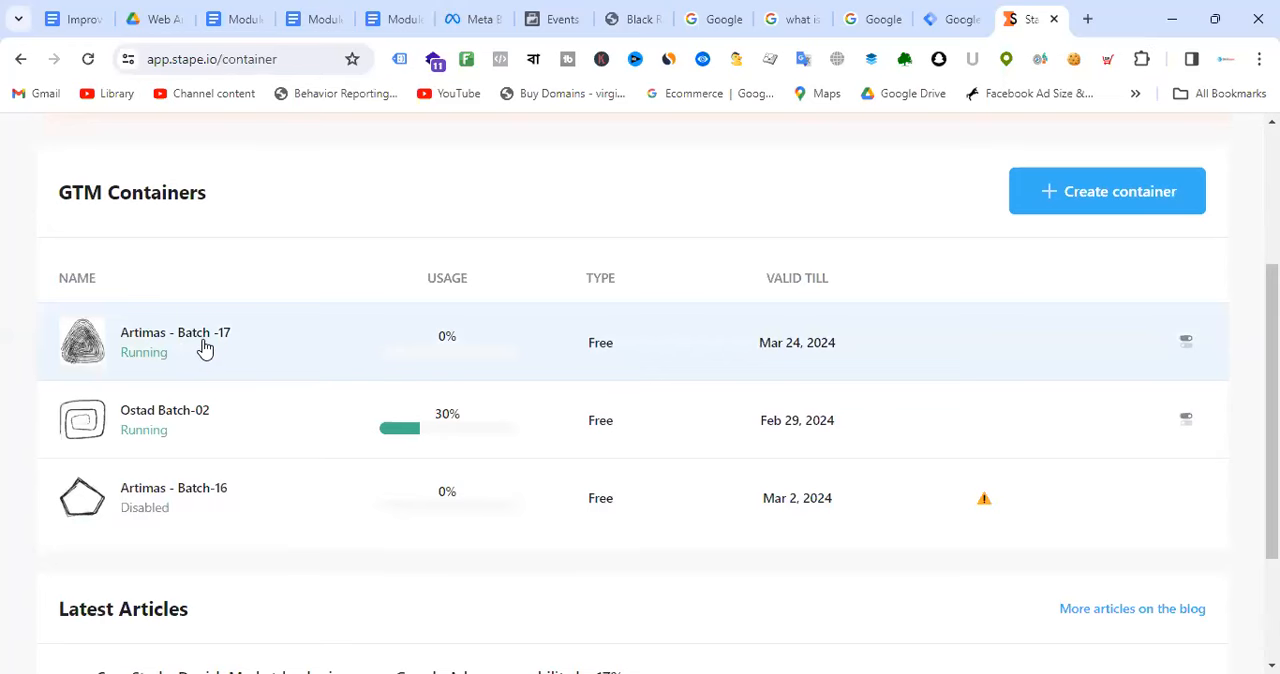
{"action": "left_click", "coordinate": [205, 347]}
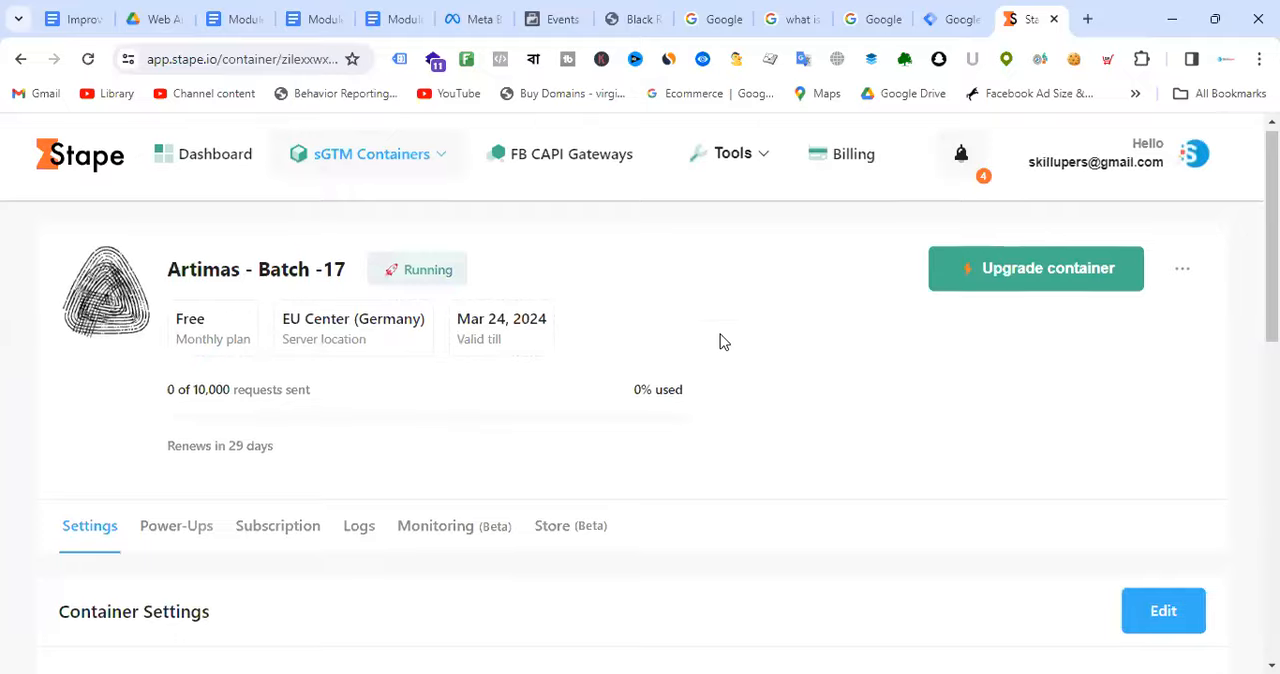
{"action": "scroll", "coordinate": [723, 343], "scroll_direction": "down", "scroll_amount": 5}
{"action": "scroll", "coordinate": [726, 348], "scroll_direction": "down", "scroll_amount": 2}
{"action": "scroll", "coordinate": [727, 349], "scroll_direction": "up", "scroll_amount": 9}
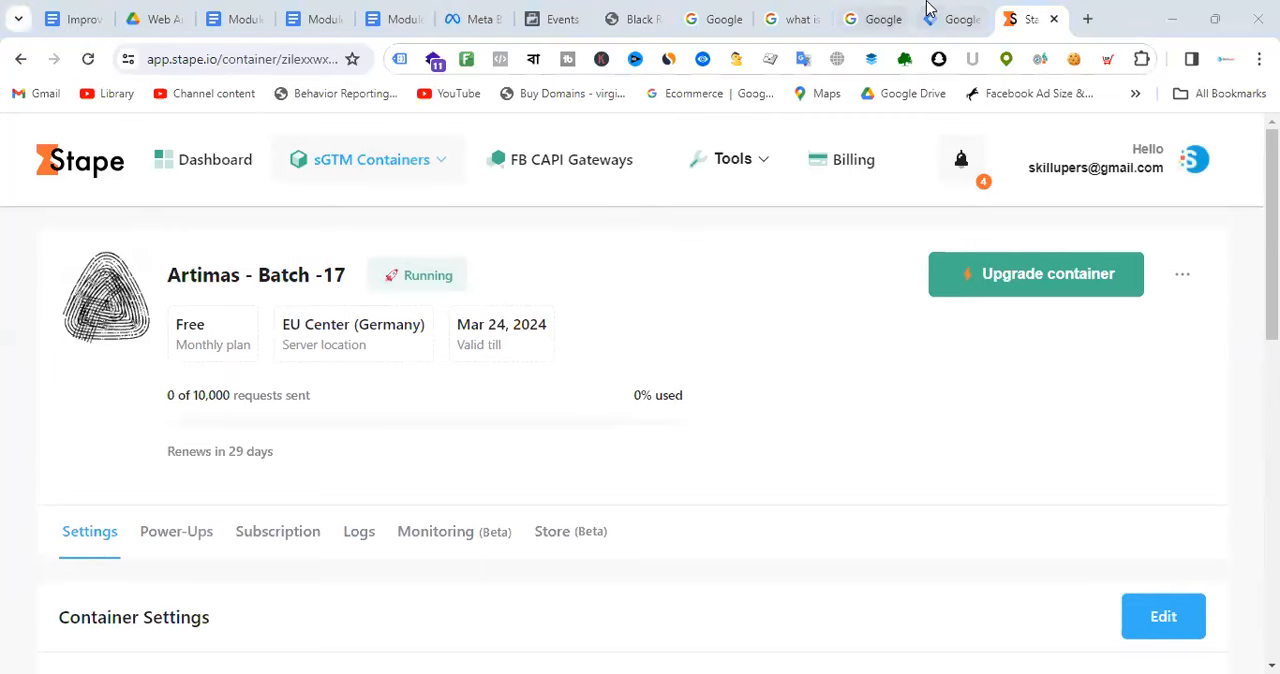
Step: Switch to Google Tag Manager, close the tagging server setup dialog and dismiss the notice about serving Google scripts
{"action": "left_click", "coordinate": [955, 17]}
{"action": "left_click", "coordinate": [930, 598]}
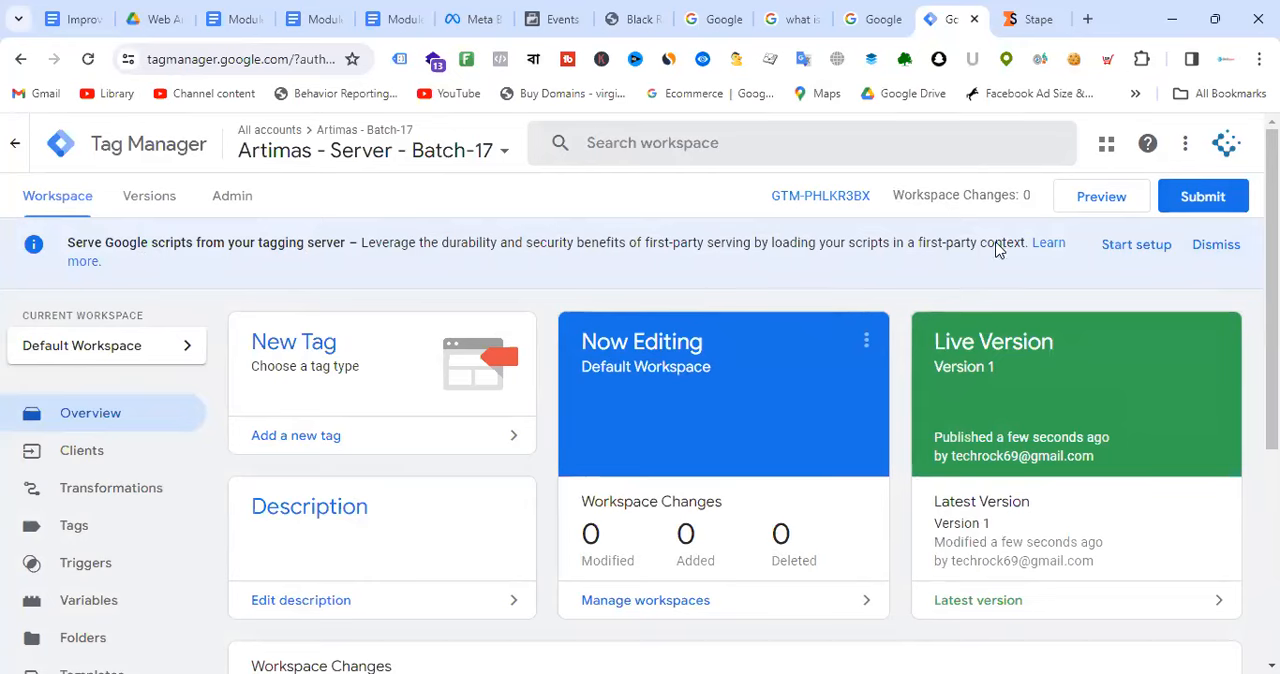
{"action": "left_click", "coordinate": [1212, 246]}
{"action": "scroll", "coordinate": [455, 418], "scroll_direction": "down", "scroll_amount": 3}
{"action": "scroll", "coordinate": [455, 418], "scroll_direction": "up", "scroll_amount": 3}
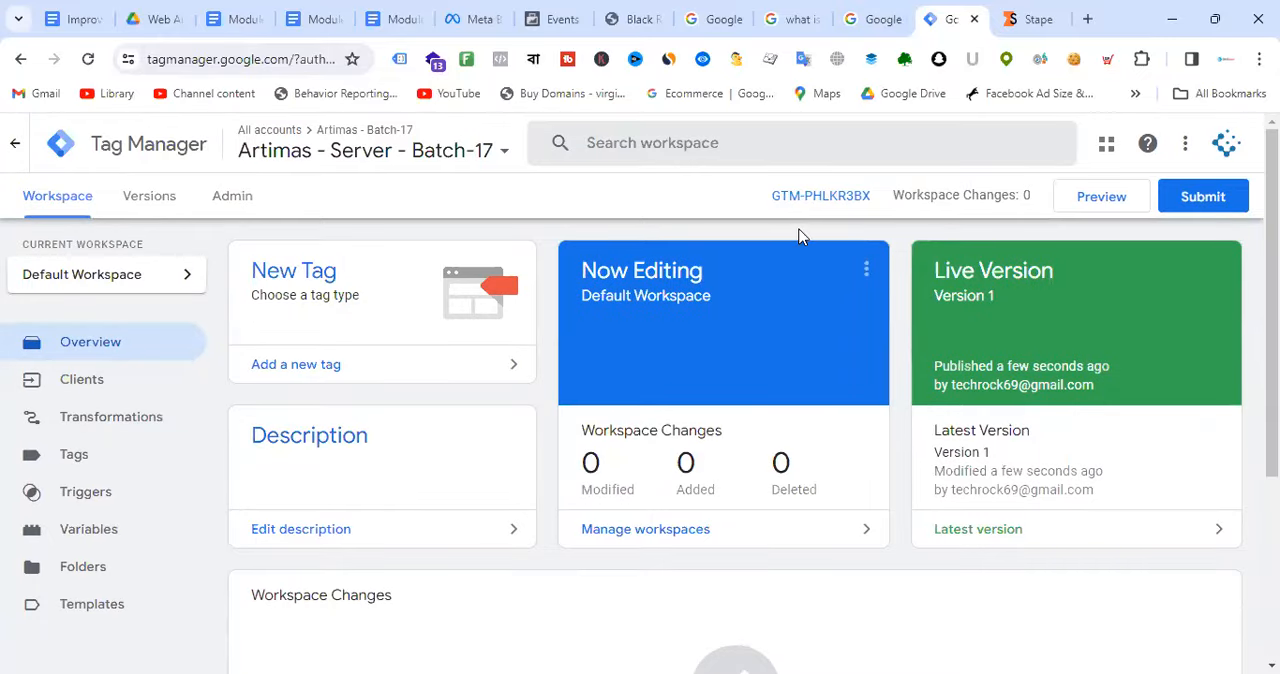
Step: Show the server container's config for manually provisioning a tagging server and close the install dialog
{"action": "left_click", "coordinate": [814, 196]}
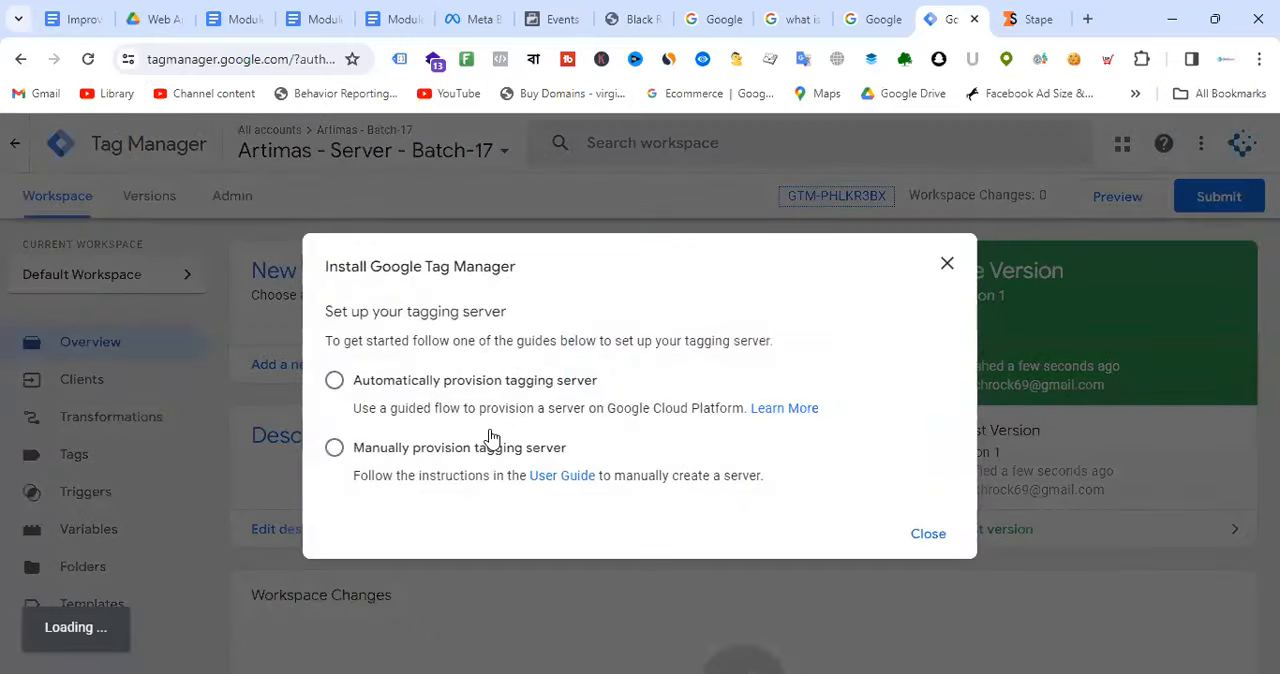
{"action": "left_click", "coordinate": [443, 487]}
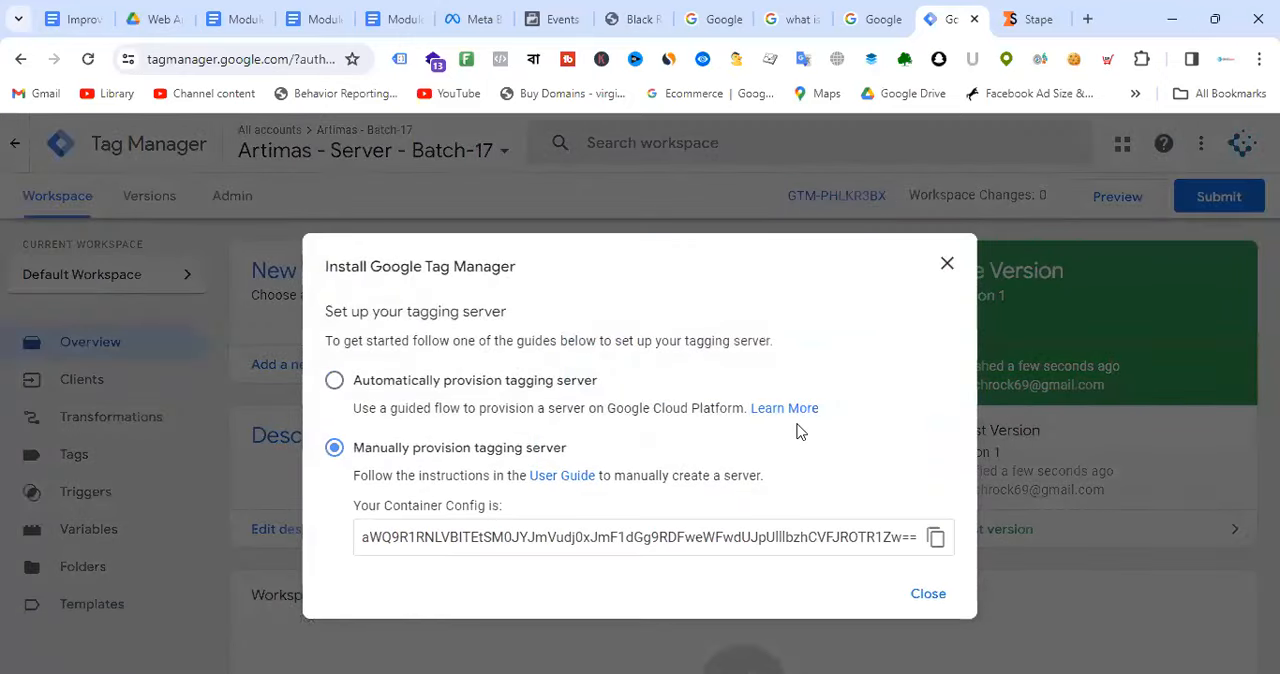
{"action": "left_click", "coordinate": [950, 594]}
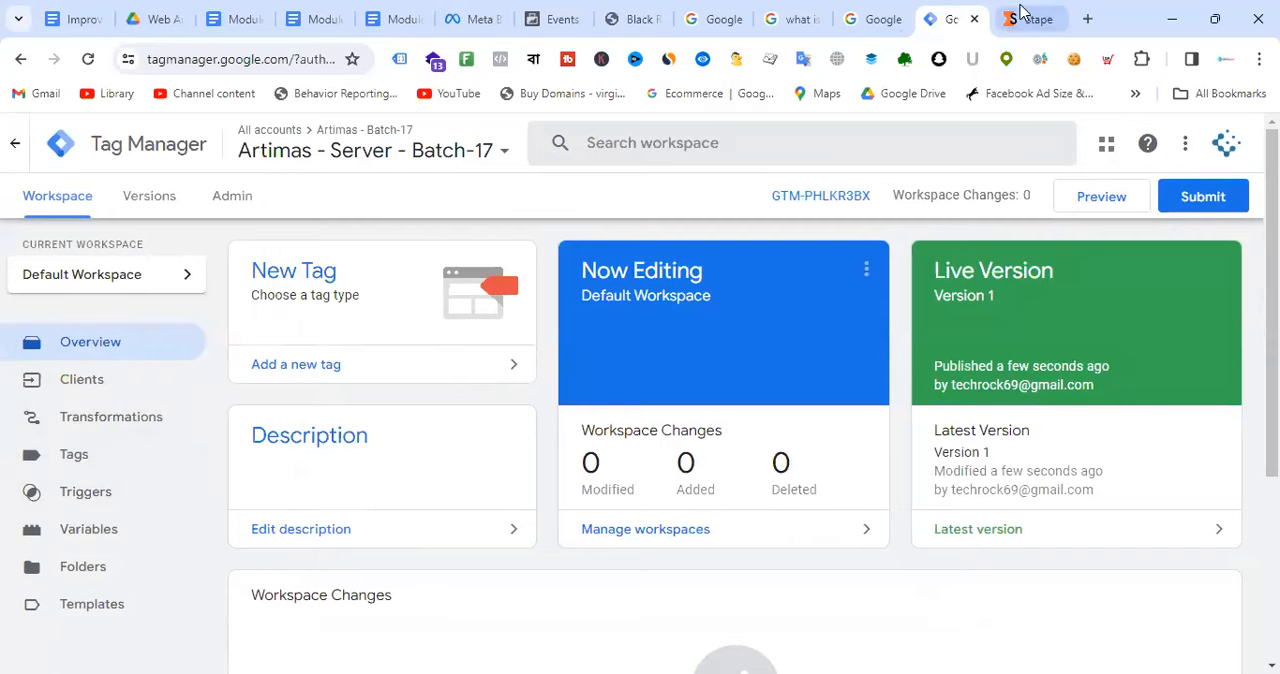
Step: Switch to Stape and review the Artimas - Batch -17 container's settings and tagging server domain
{"action": "left_click", "coordinate": [1021, 15]}
{"action": "scroll", "coordinate": [600, 337], "scroll_direction": "down", "scroll_amount": 2}
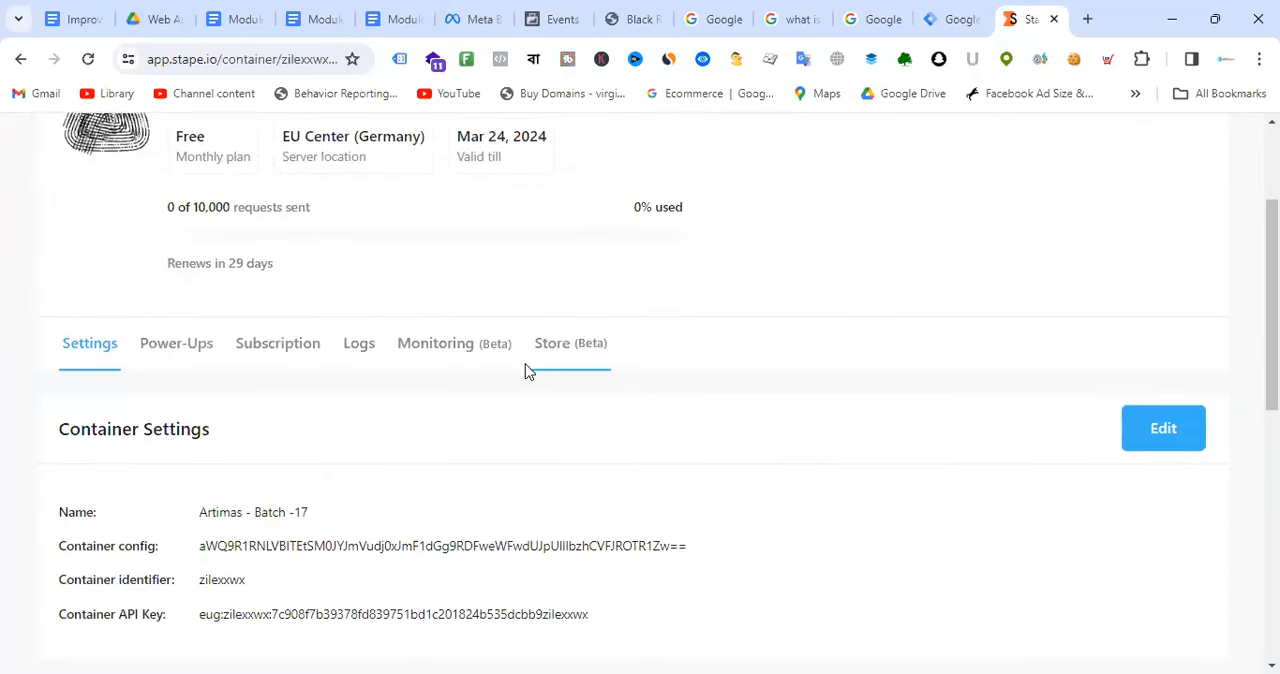
{"action": "scroll", "coordinate": [400, 380], "scroll_direction": "down", "scroll_amount": 2}
{"action": "scroll", "coordinate": [641, 366], "scroll_direction": "down", "scroll_amount": 3}
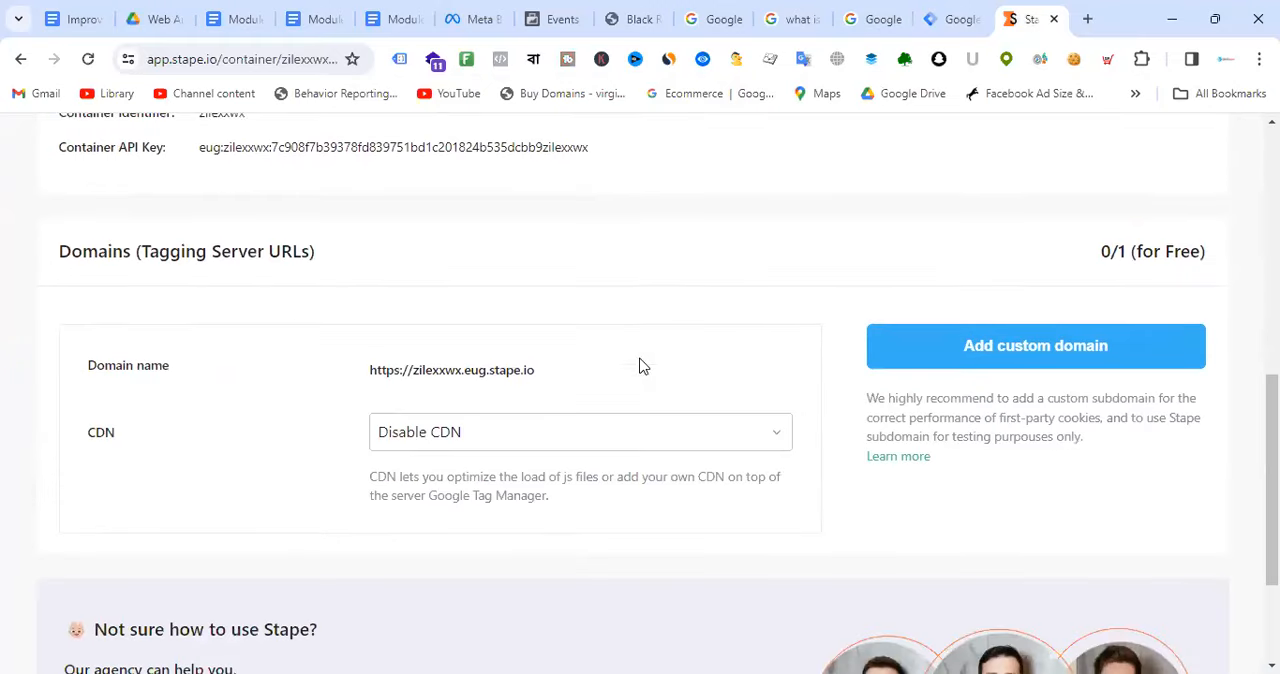
Step: Switch to Tag Manager, review the container settings of Artimas - Server - Batch-17 and close them without changes
{"action": "left_click", "coordinate": [955, 30]}
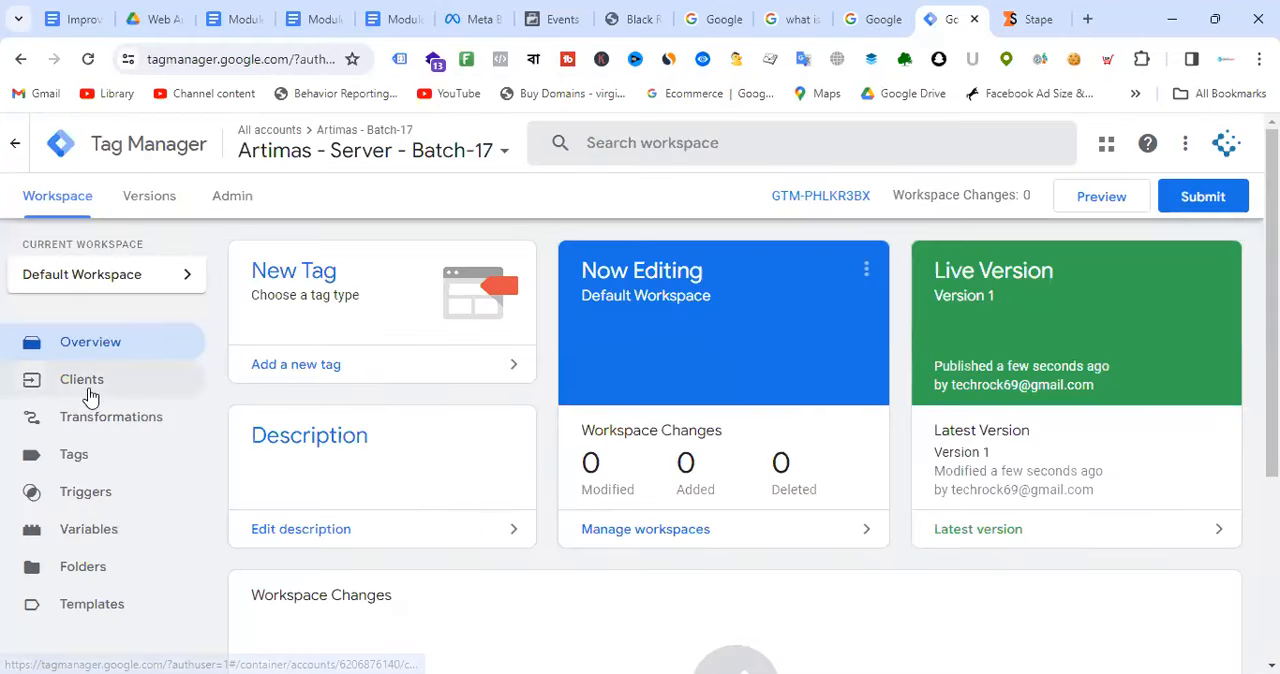
{"action": "left_click", "coordinate": [233, 199]}
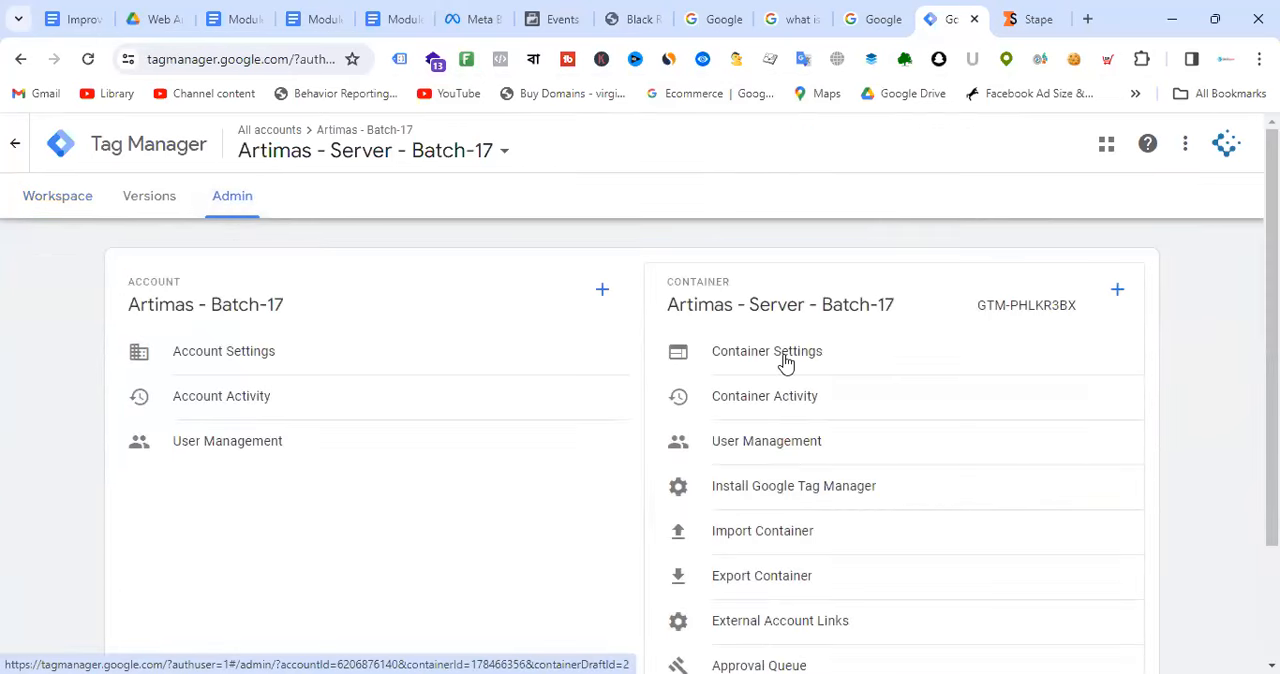
{"action": "left_click", "coordinate": [785, 360]}
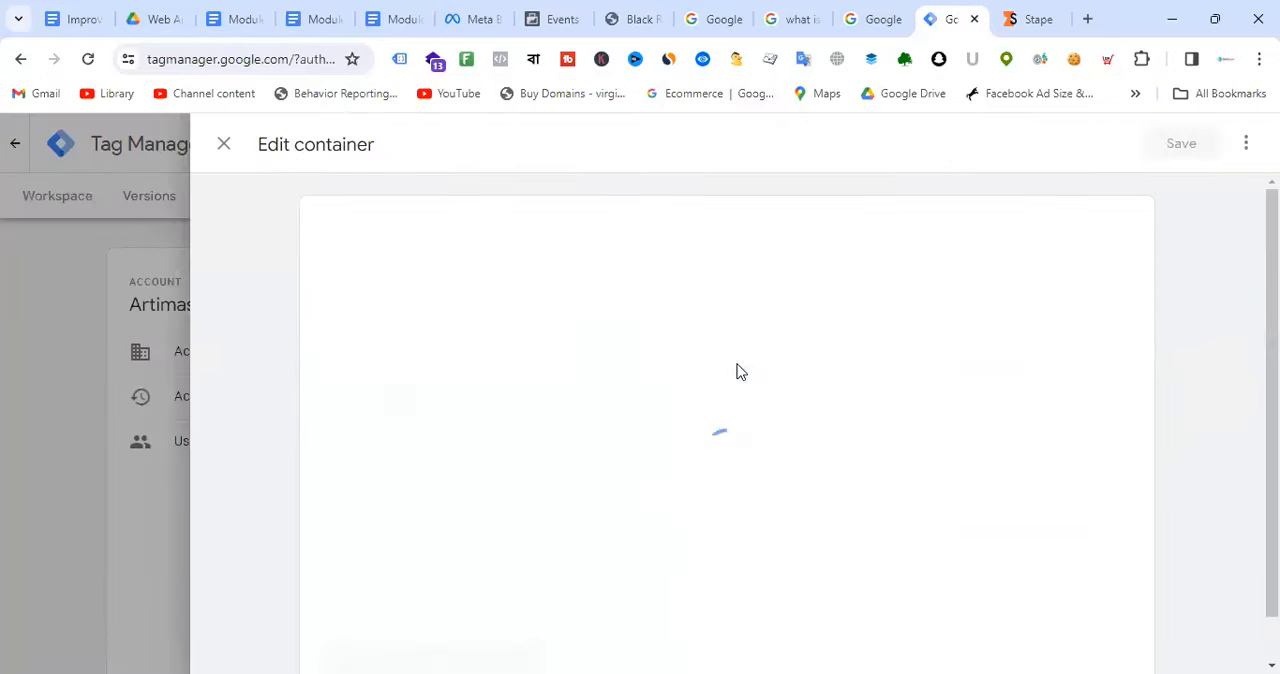
{"action": "scroll", "coordinate": [577, 459], "scroll_direction": "down", "scroll_amount": 1}
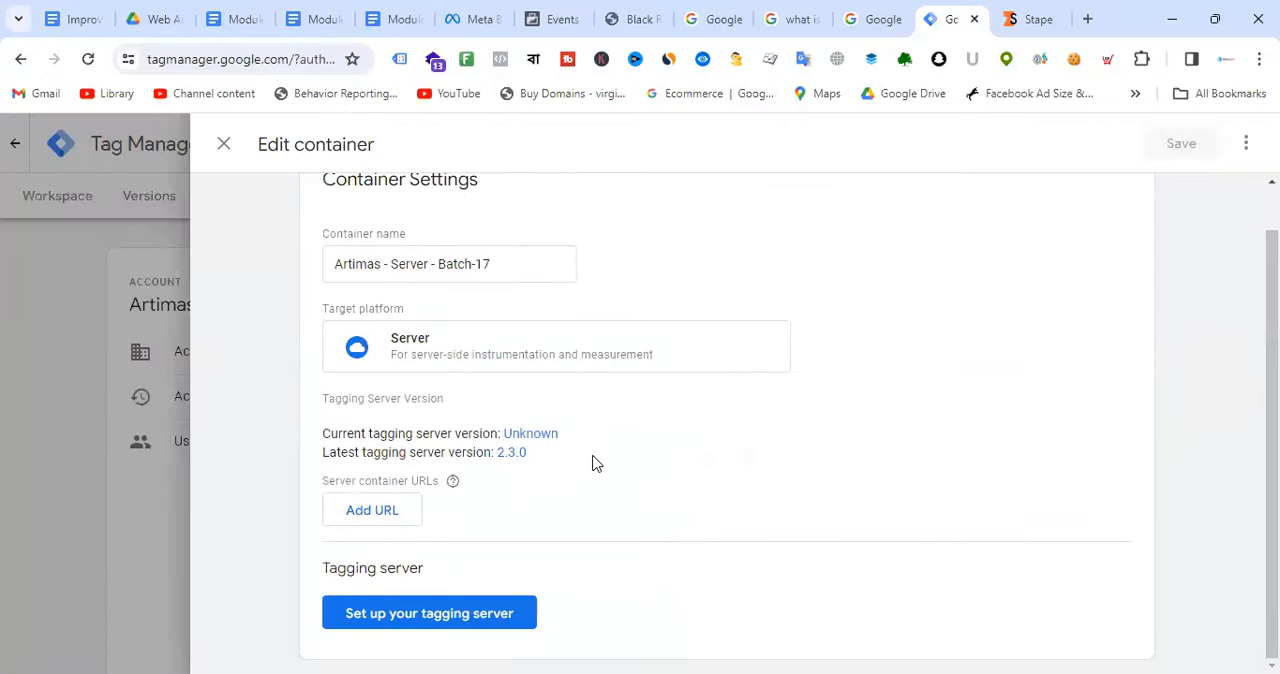
{"action": "scroll", "coordinate": [824, 368], "scroll_direction": "up", "scroll_amount": 1}
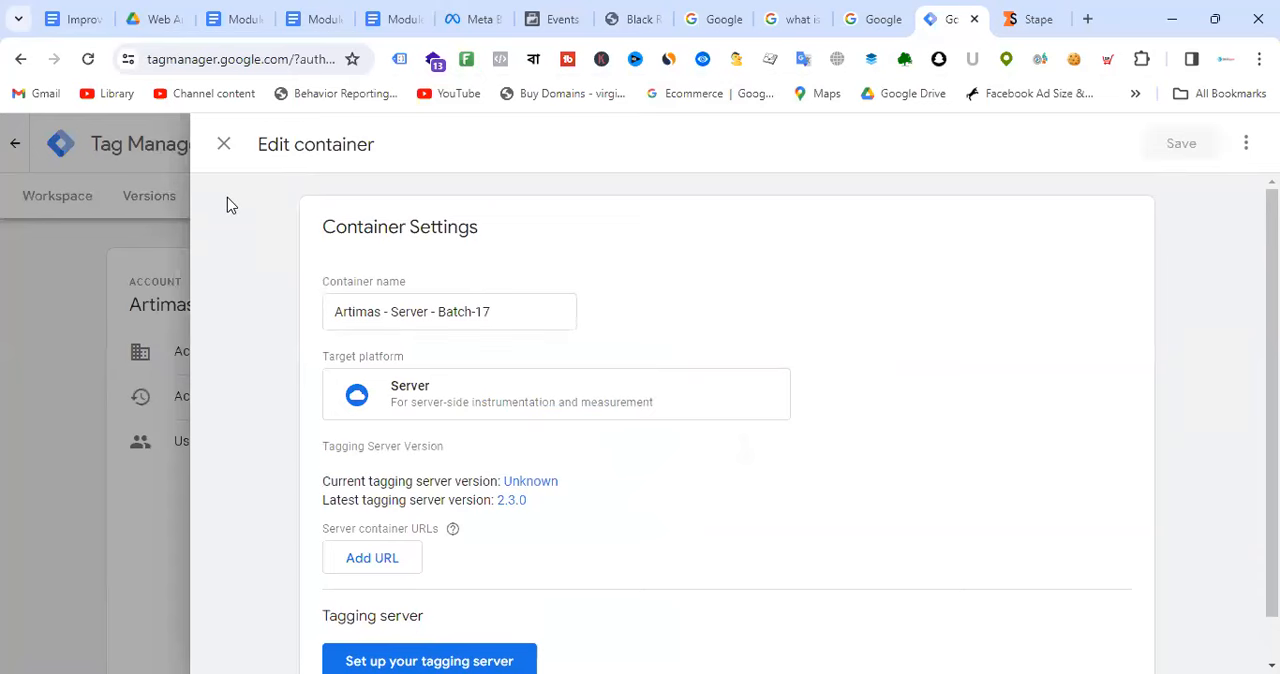
{"action": "left_click", "coordinate": [224, 144]}
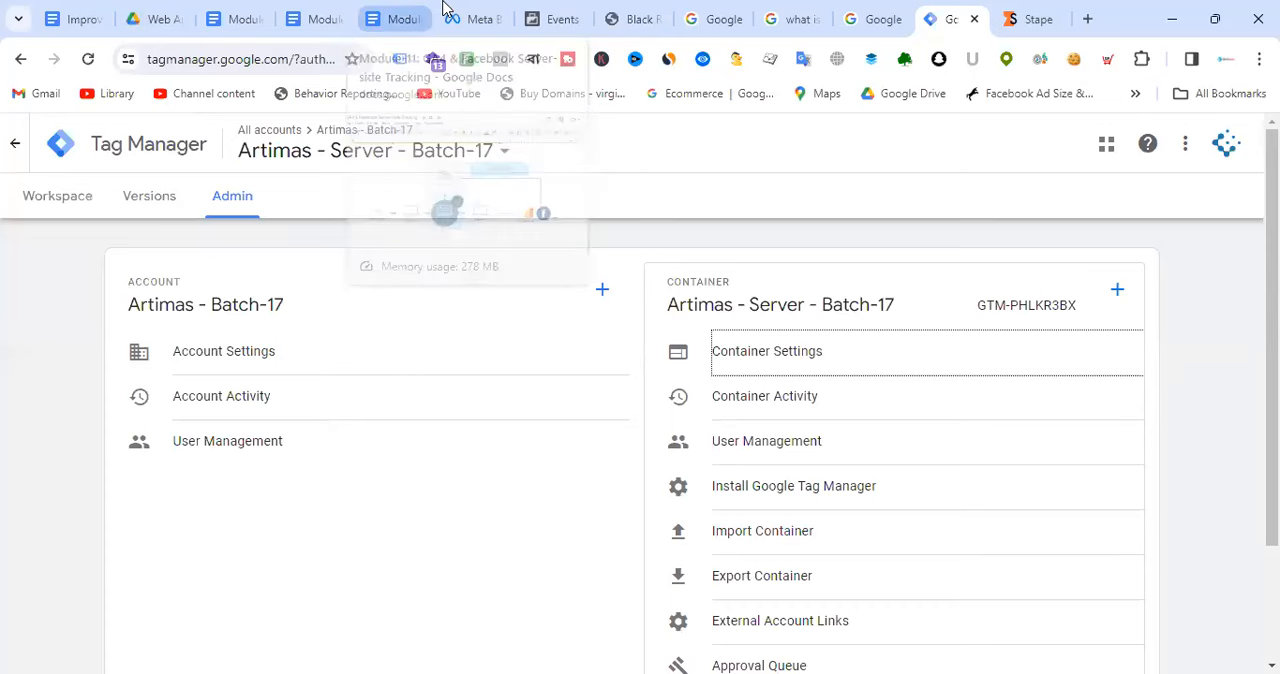
Step: Look at the server-side tracking diagram in the Module-11 document and recheck the server container's settings in Tag Manager
{"action": "left_click", "coordinate": [412, 8]}
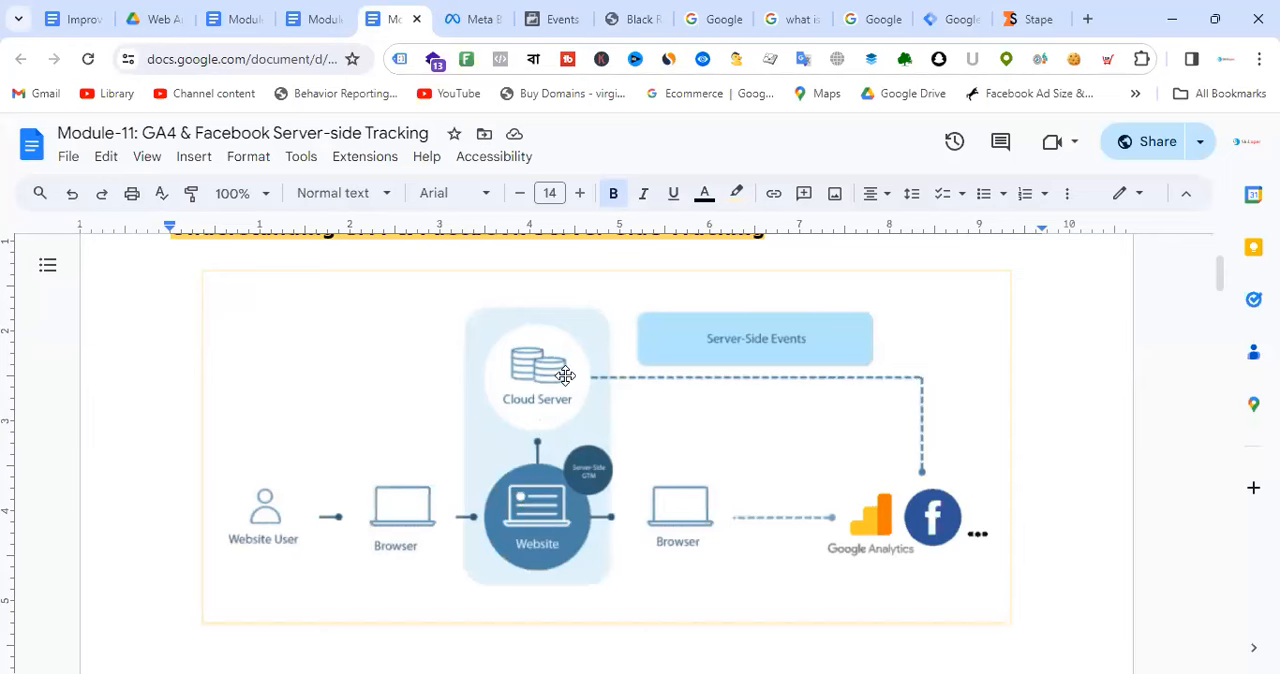
{"action": "left_click", "coordinate": [970, 28]}
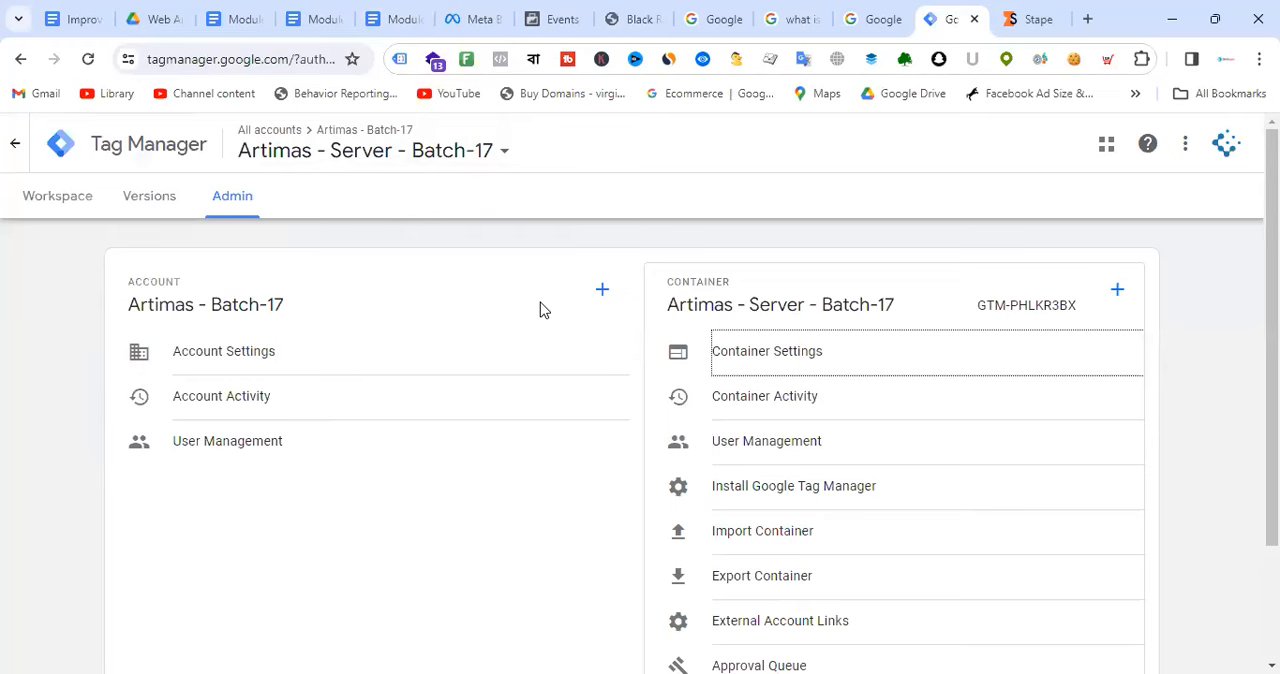
{"action": "left_click", "coordinate": [786, 346]}
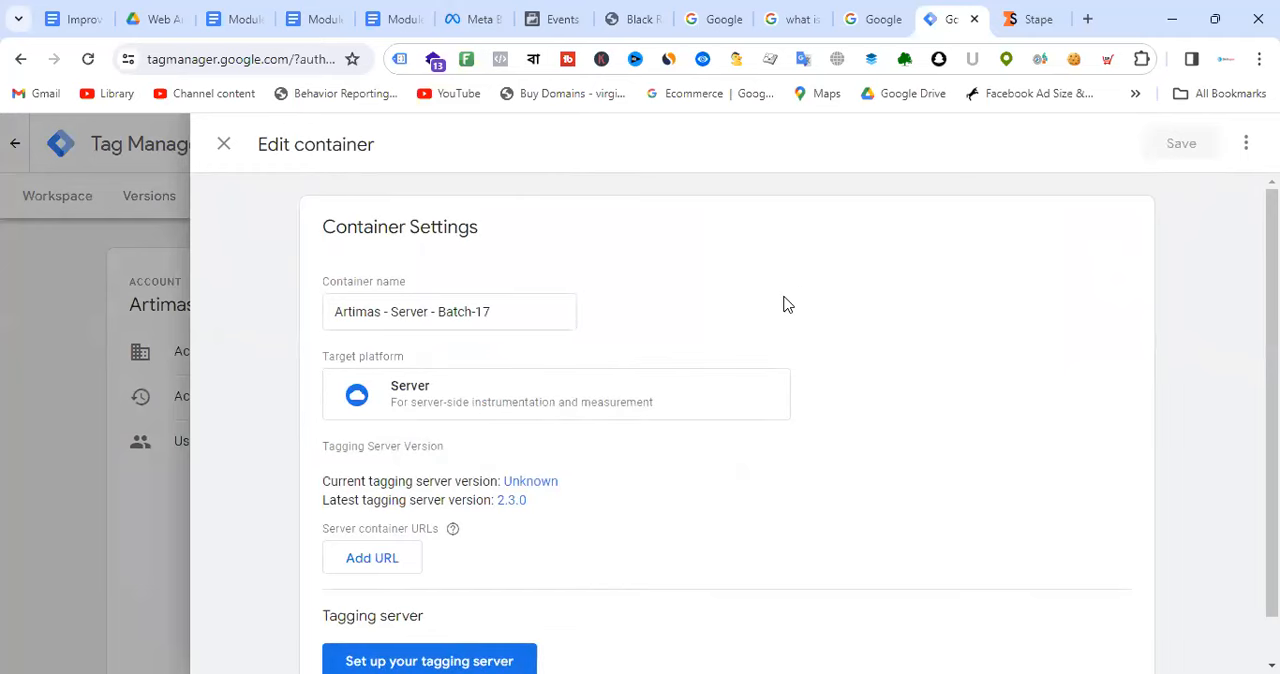
{"action": "scroll", "coordinate": [810, 297], "scroll_direction": "down", "scroll_amount": 1}
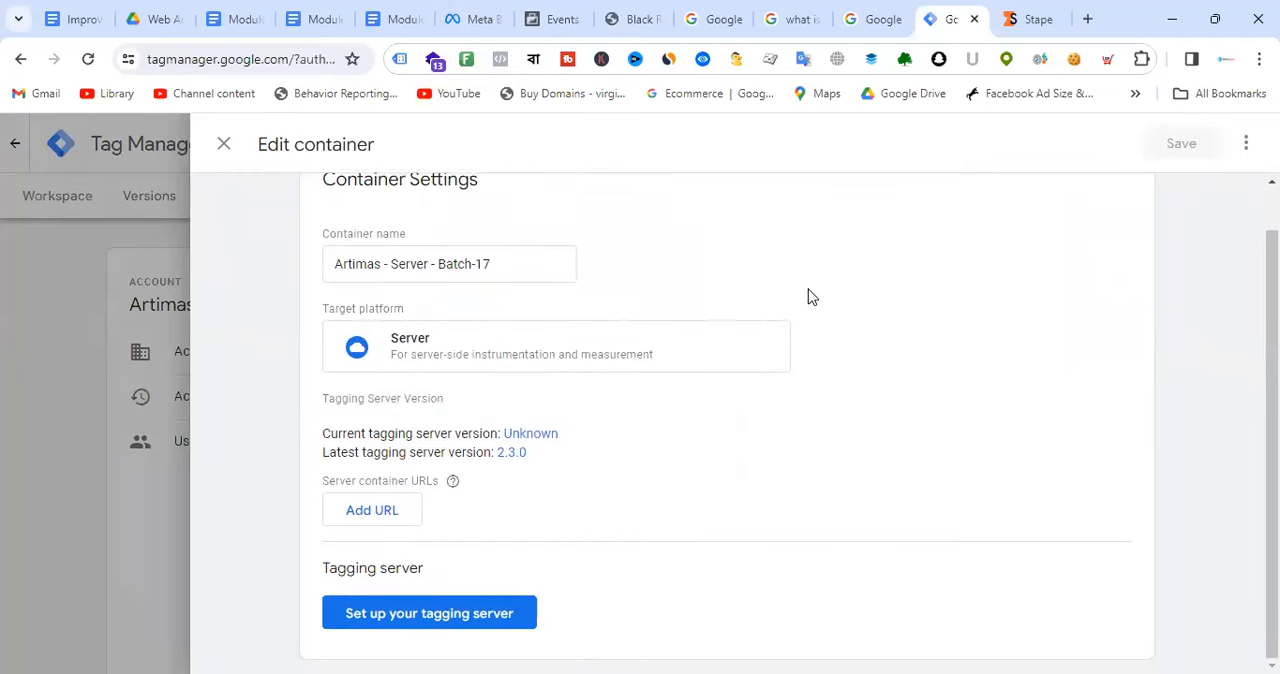
{"action": "left_click", "coordinate": [225, 147]}
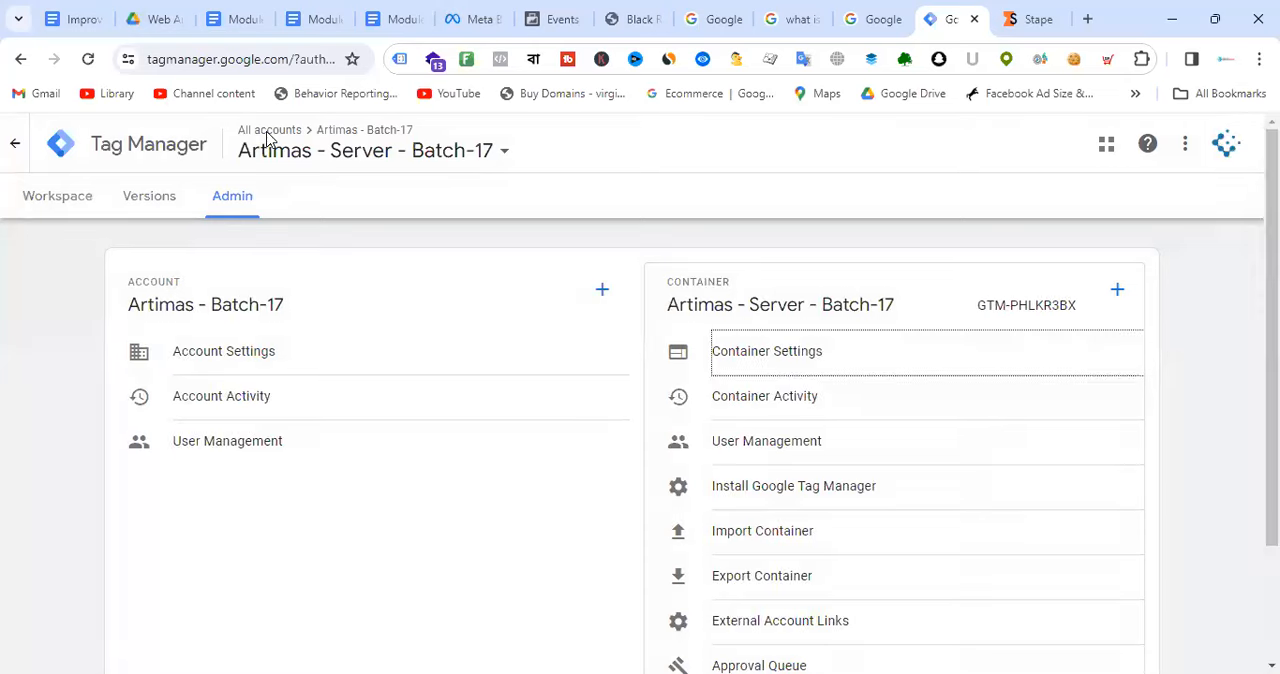
Step: Revisit the Module-11 diagram, reopen the server container's settings in Tag Manager and add an empty server container URL entry
{"action": "left_click", "coordinate": [413, 14]}
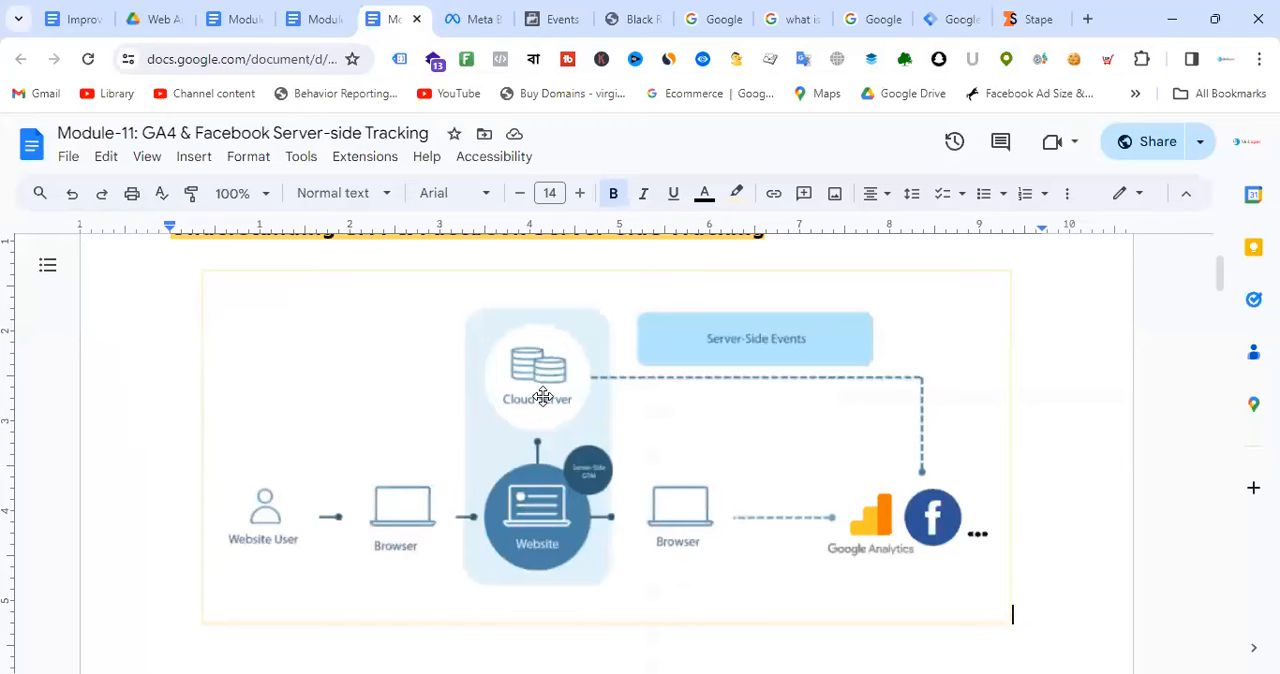
{"action": "left_click", "coordinate": [964, 14]}
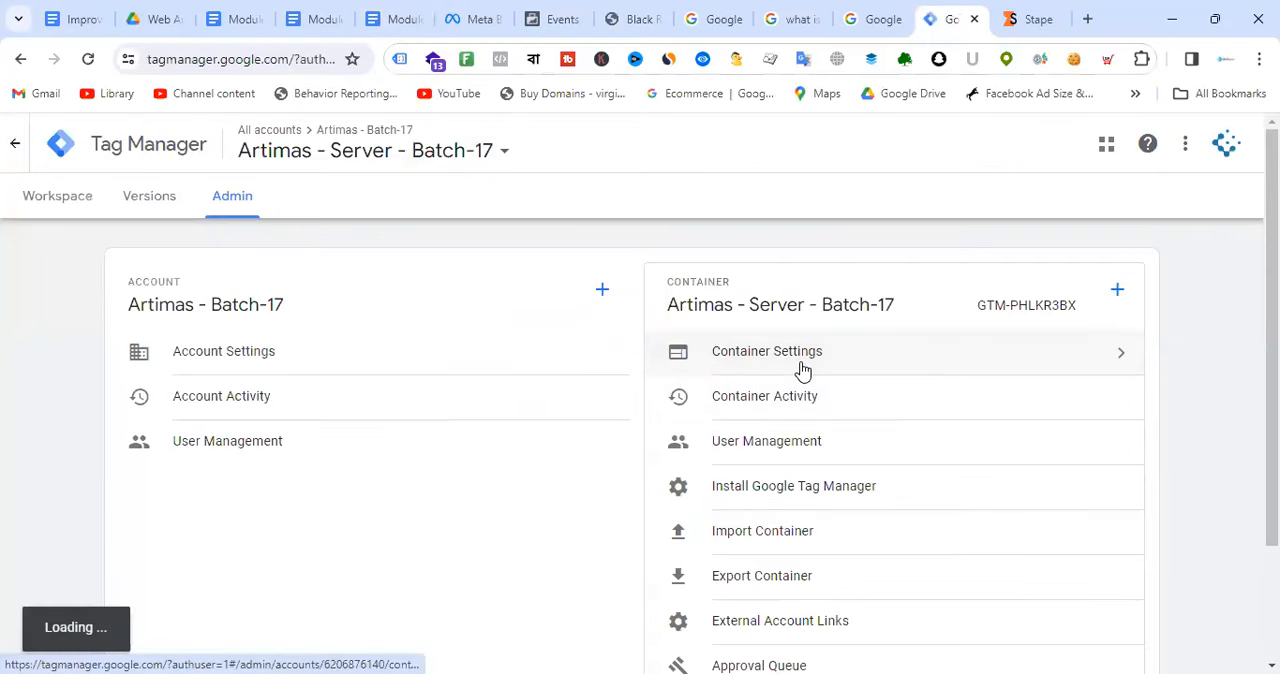
{"action": "left_click", "coordinate": [737, 368]}
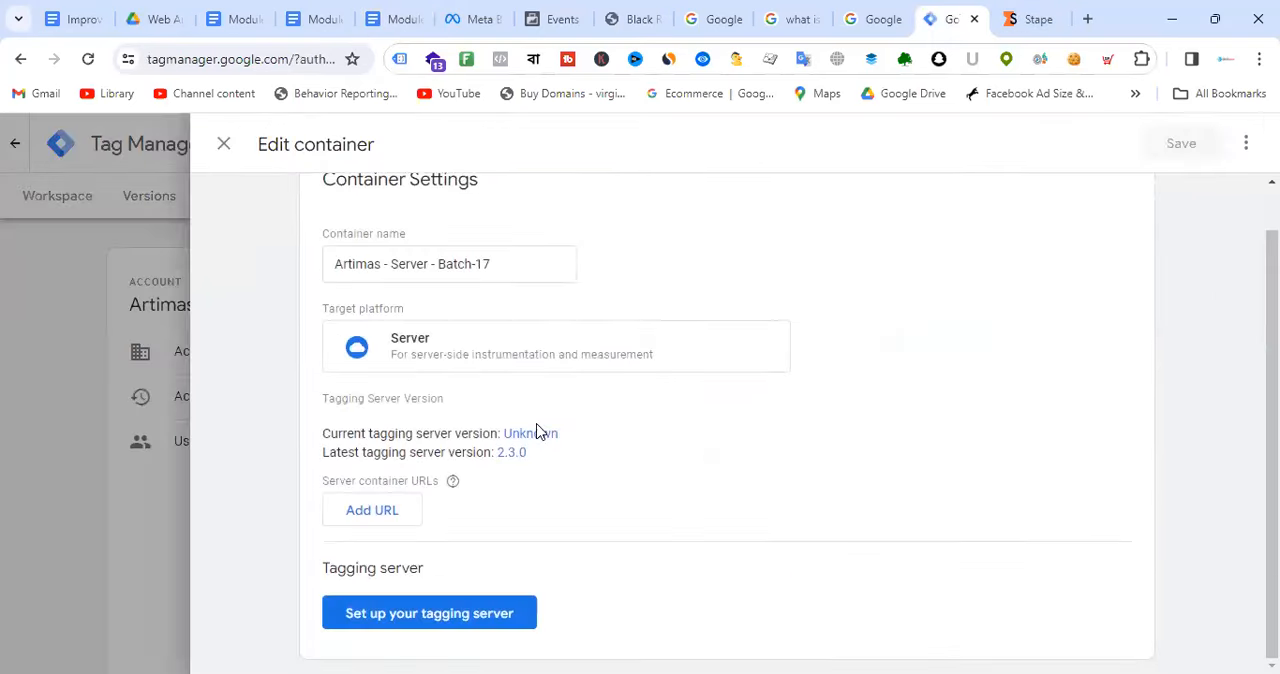
{"action": "left_click", "coordinate": [389, 516]}
{"action": "scroll", "coordinate": [790, 410], "scroll_direction": "down", "scroll_amount": 1}
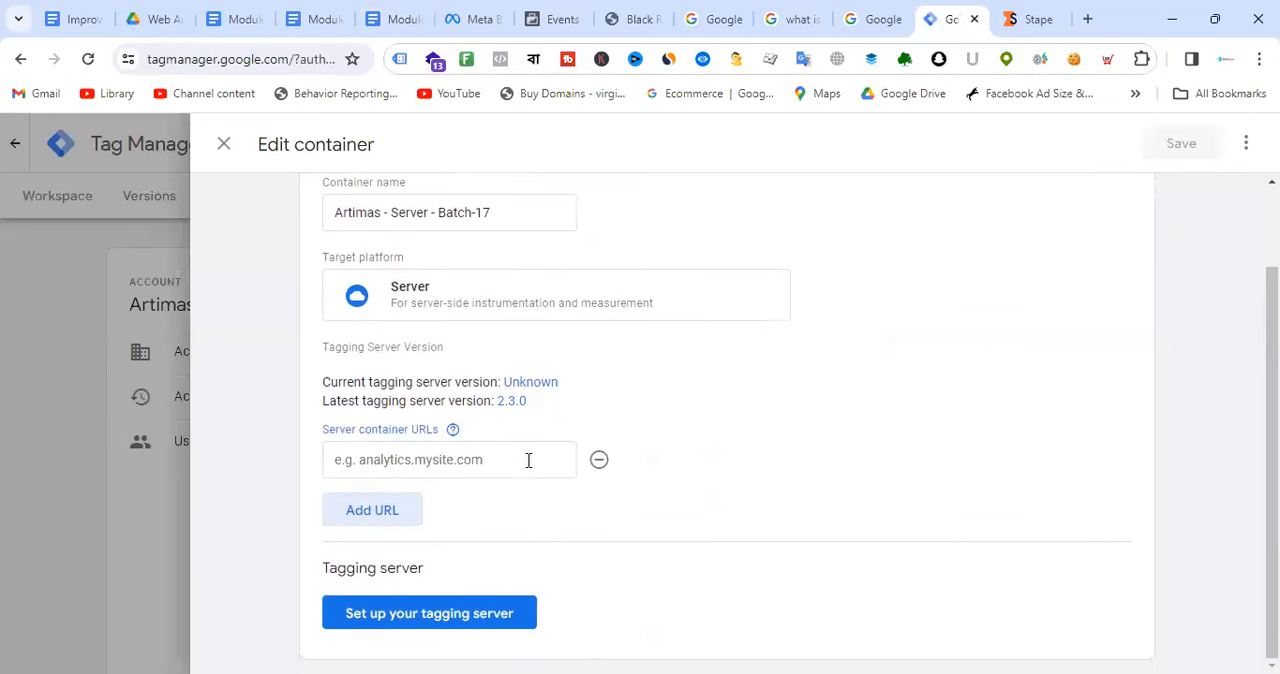
Step: Switch to Stape and look through the container's overview, settings and available Power-Ups
{"action": "left_click", "coordinate": [1068, 8]}
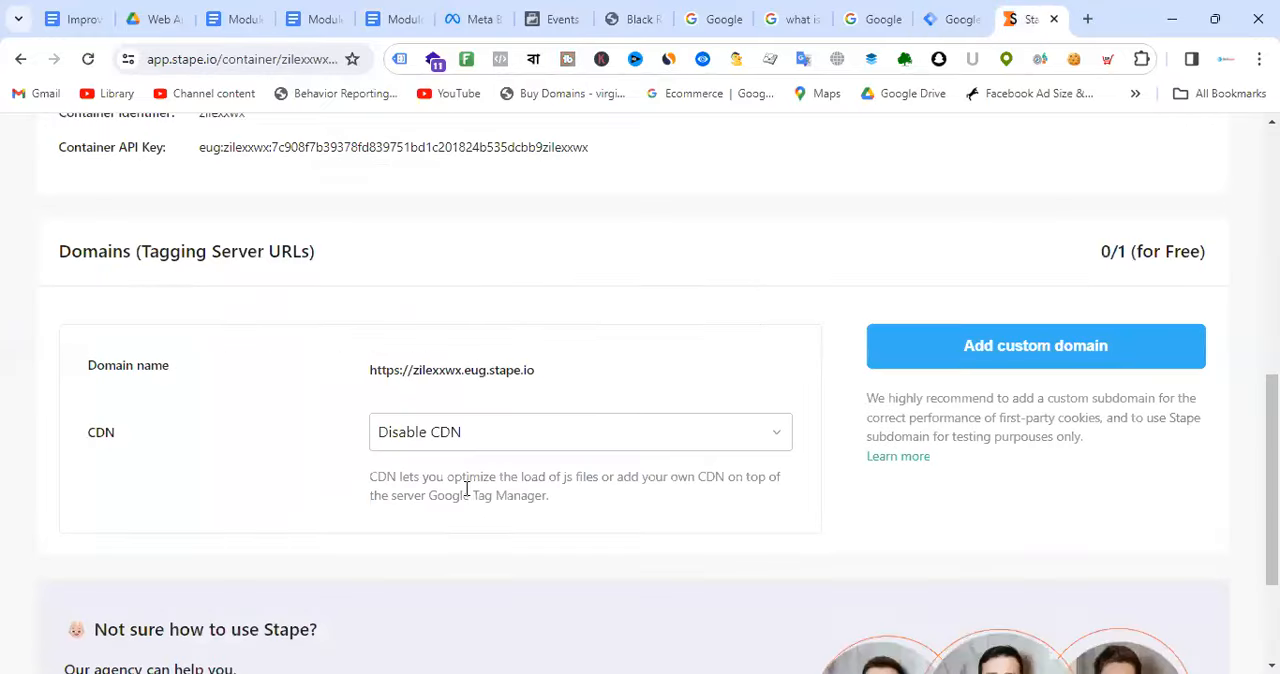
{"action": "scroll", "coordinate": [600, 374], "scroll_direction": "up", "scroll_amount": 5}
{"action": "scroll", "coordinate": [577, 363], "scroll_direction": "down", "scroll_amount": 3}
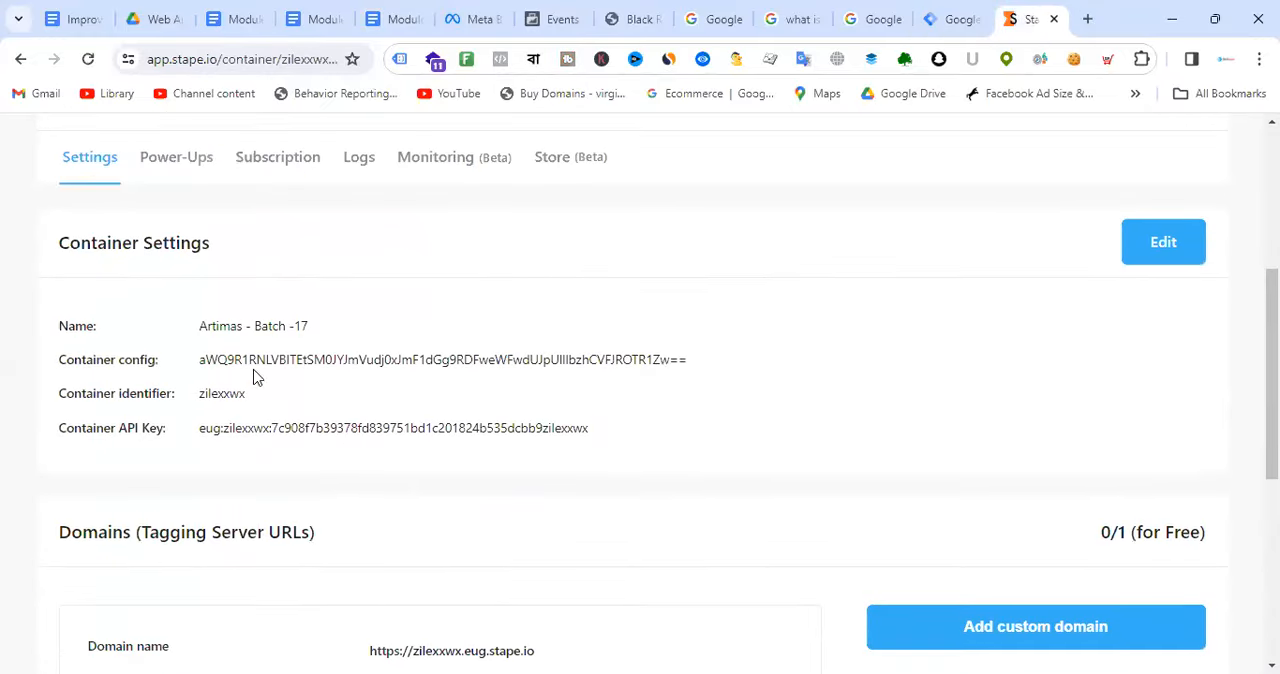
{"action": "scroll", "coordinate": [531, 346], "scroll_direction": "down", "scroll_amount": 3}
{"action": "scroll", "coordinate": [545, 340], "scroll_direction": "down", "scroll_amount": 2}
{"action": "scroll", "coordinate": [652, 357], "scroll_direction": "up", "scroll_amount": 8}
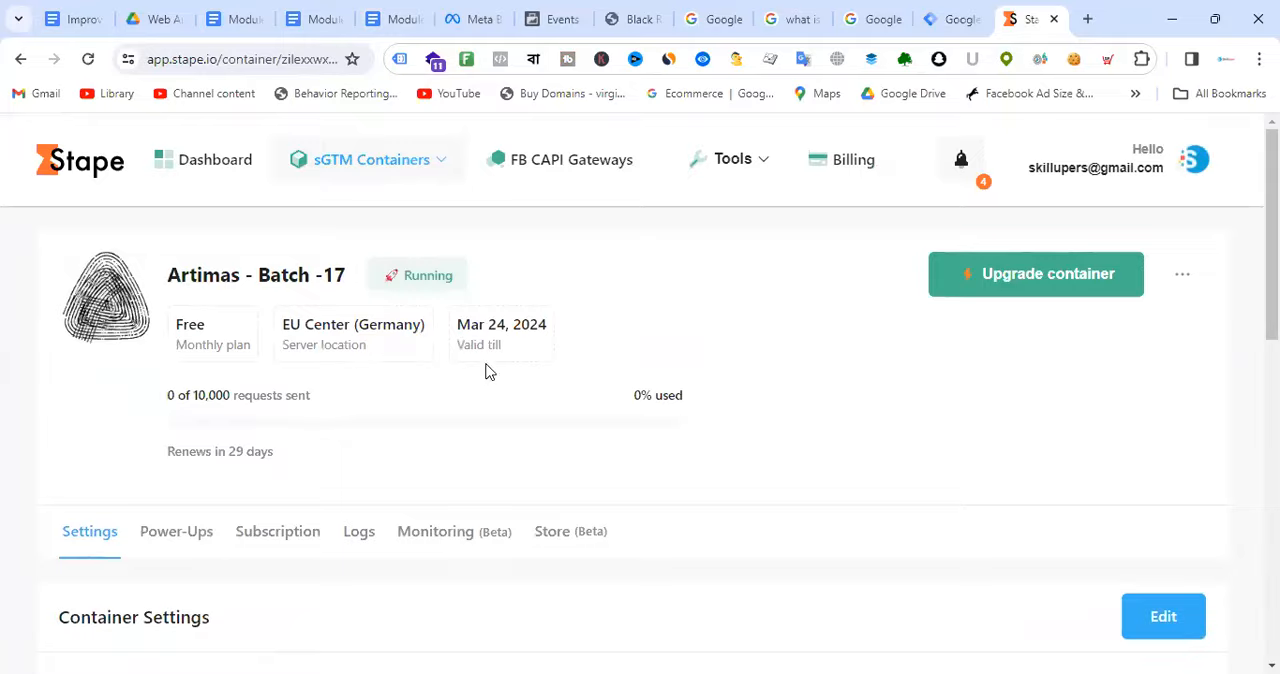
{"action": "scroll", "coordinate": [489, 371], "scroll_direction": "down", "scroll_amount": 3}
{"action": "left_click", "coordinate": [183, 172]}
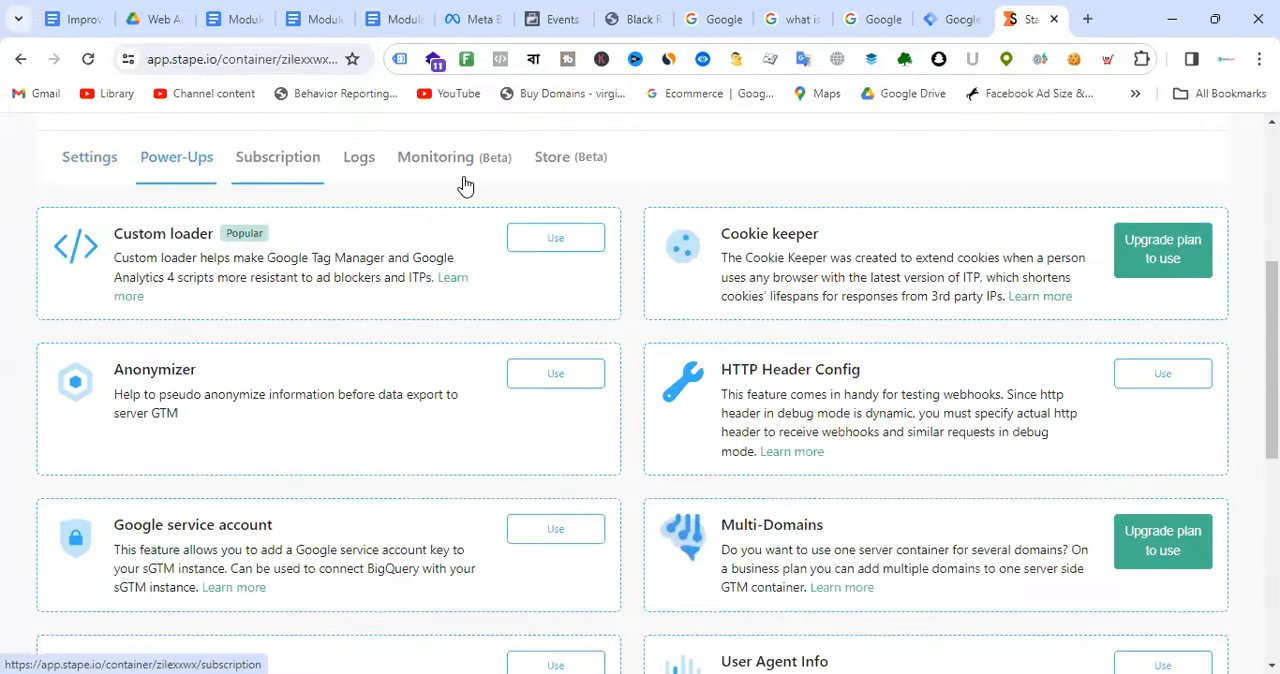
{"action": "left_click", "coordinate": [97, 163]}
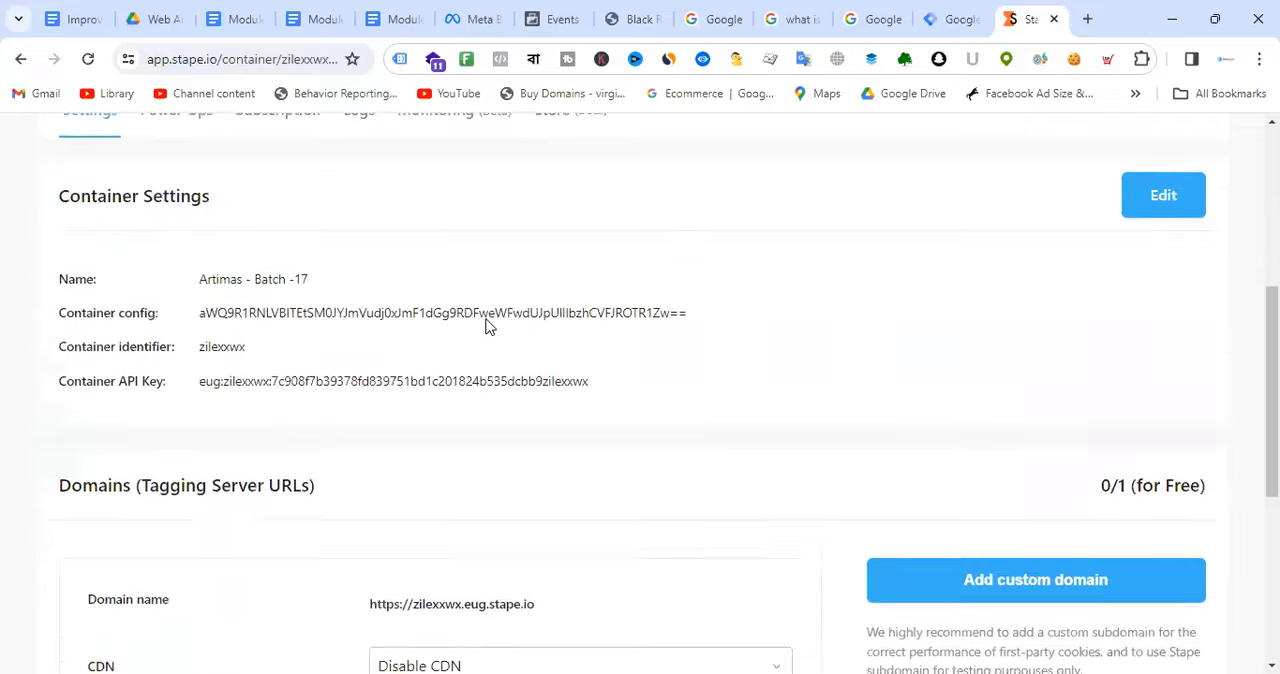
{"action": "scroll", "coordinate": [486, 326], "scroll_direction": "down", "scroll_amount": 2}
{"action": "scroll", "coordinate": [489, 327], "scroll_direction": "down", "scroll_amount": 2}
{"action": "left_click_drag", "start_coordinate": [369, 277], "coordinate": [548, 287]}
{"action": "left_click", "coordinate": [546, 280]}
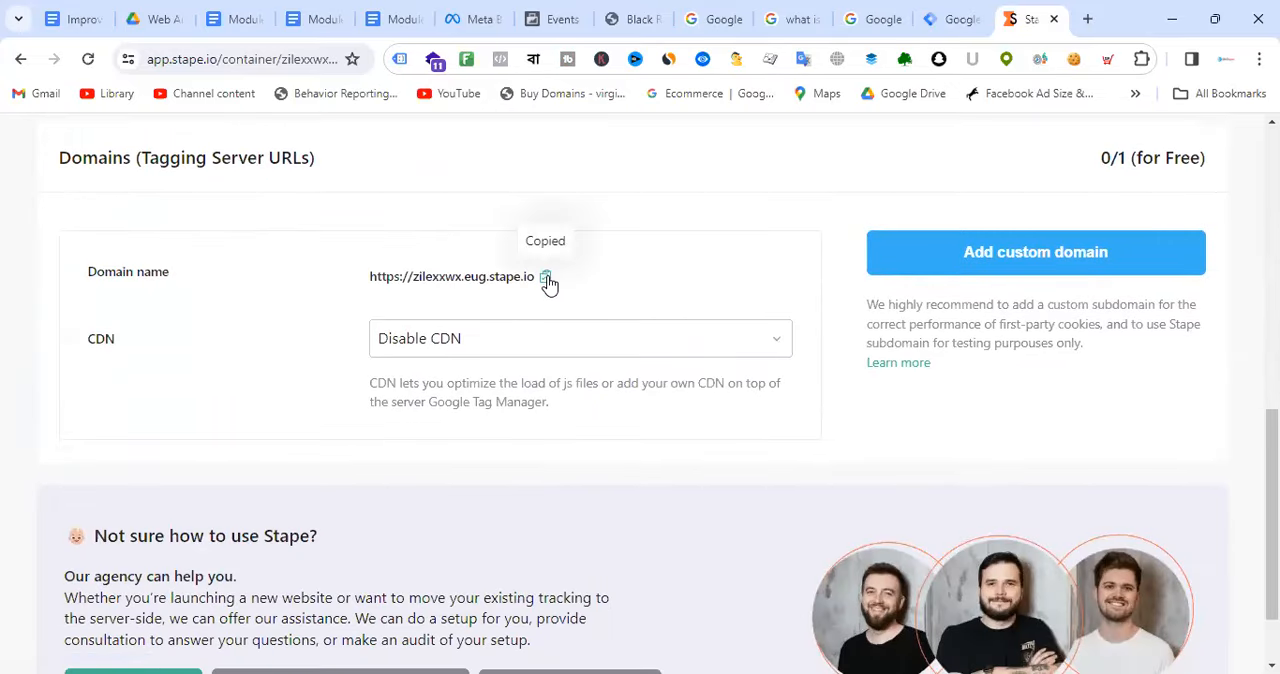
{"action": "left_click", "coordinate": [968, 12]}
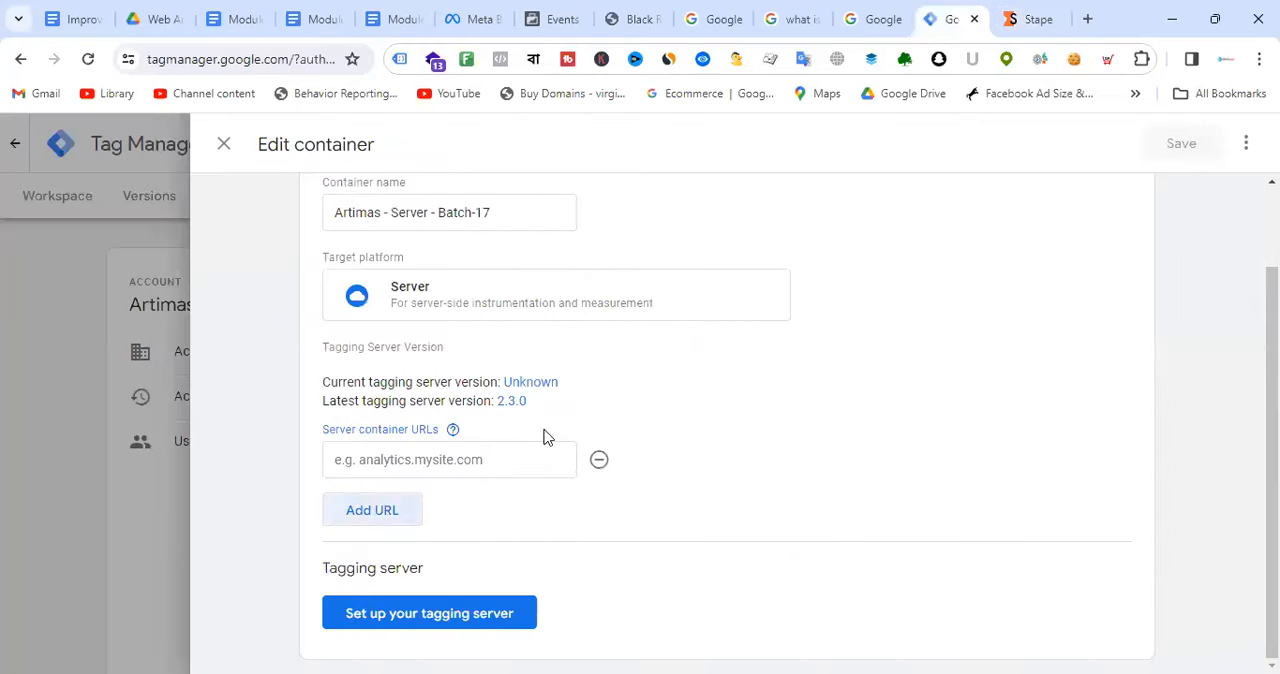
{"action": "left_click", "coordinate": [430, 468]}
{"action": "key", "text": "ctrl+v"}
{"action": "left_click", "coordinate": [682, 286]}
{"action": "scroll", "coordinate": [717, 284], "scroll_direction": "up", "scroll_amount": 1}
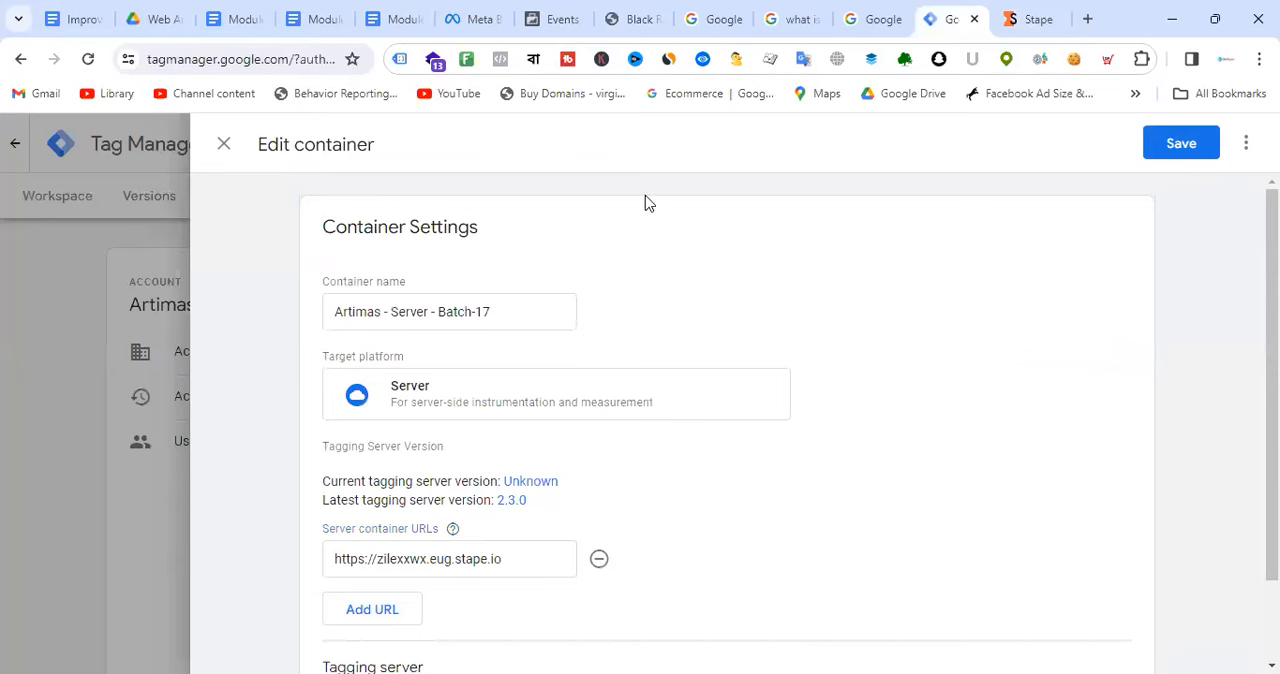
Step: Compare the Module-11 tracking diagram and the Stape domain with the URL entered in Tag Manager's container settings
{"action": "left_click", "coordinate": [414, 28]}
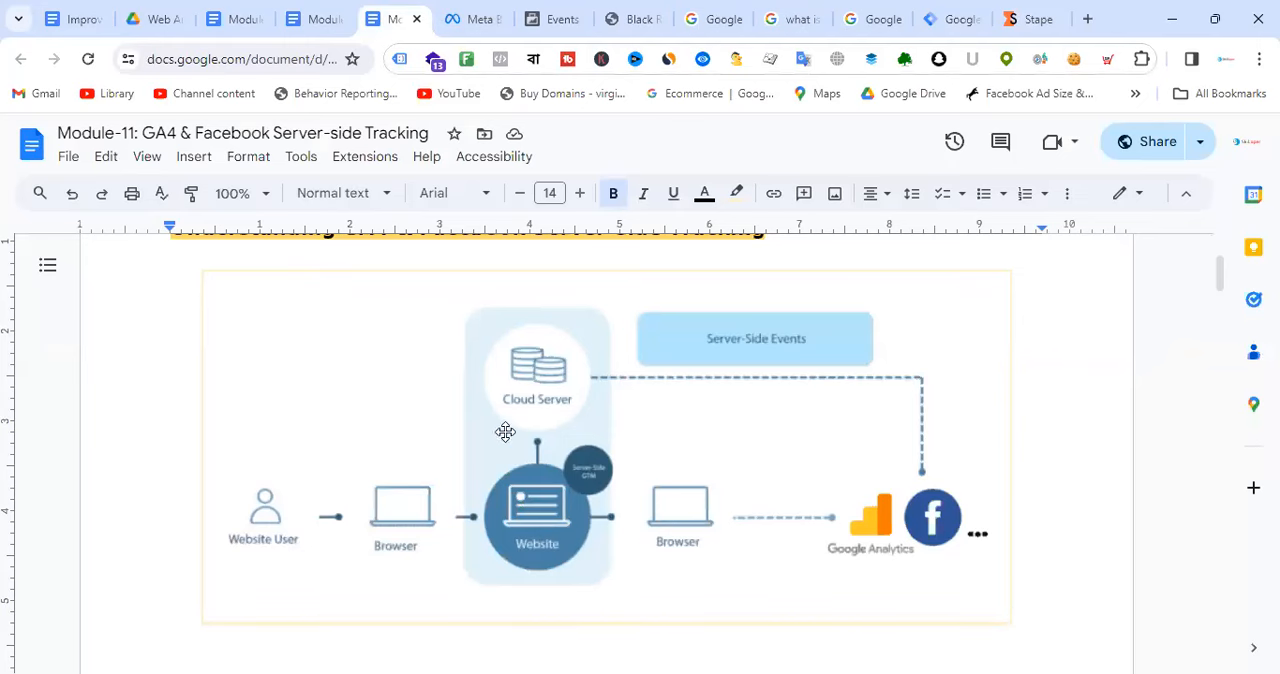
{"action": "left_click", "coordinate": [1035, 19]}
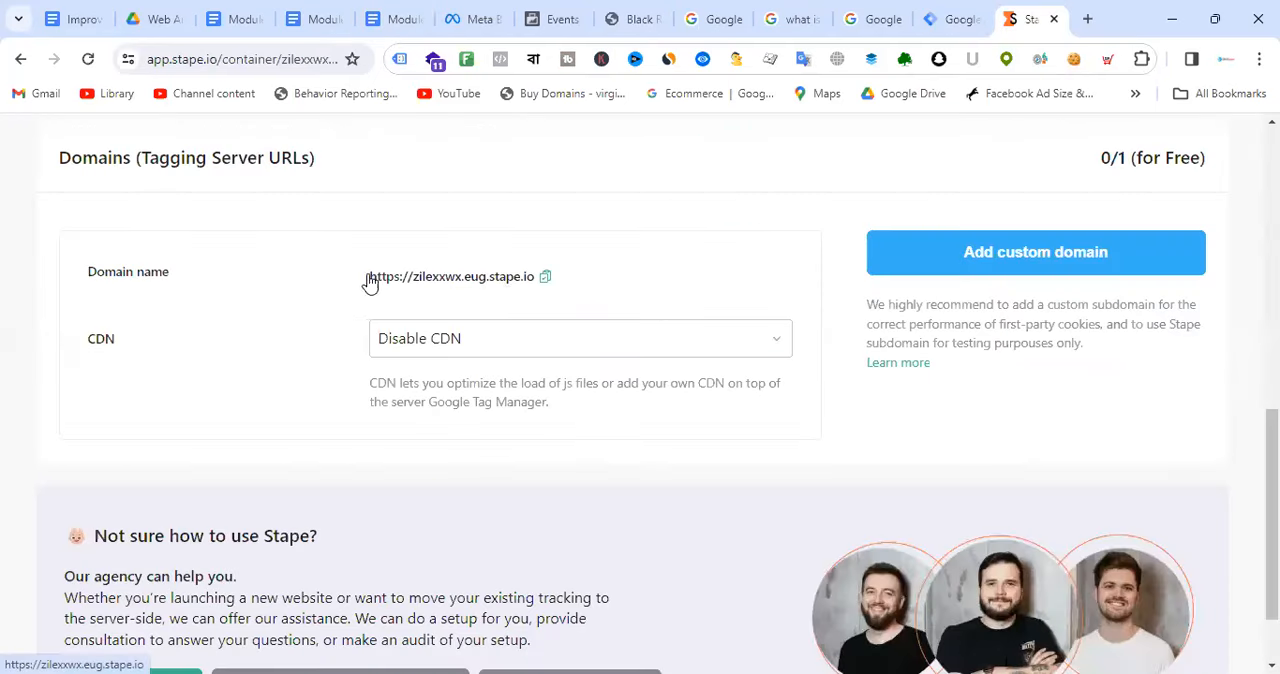
{"action": "left_click", "coordinate": [968, 12]}
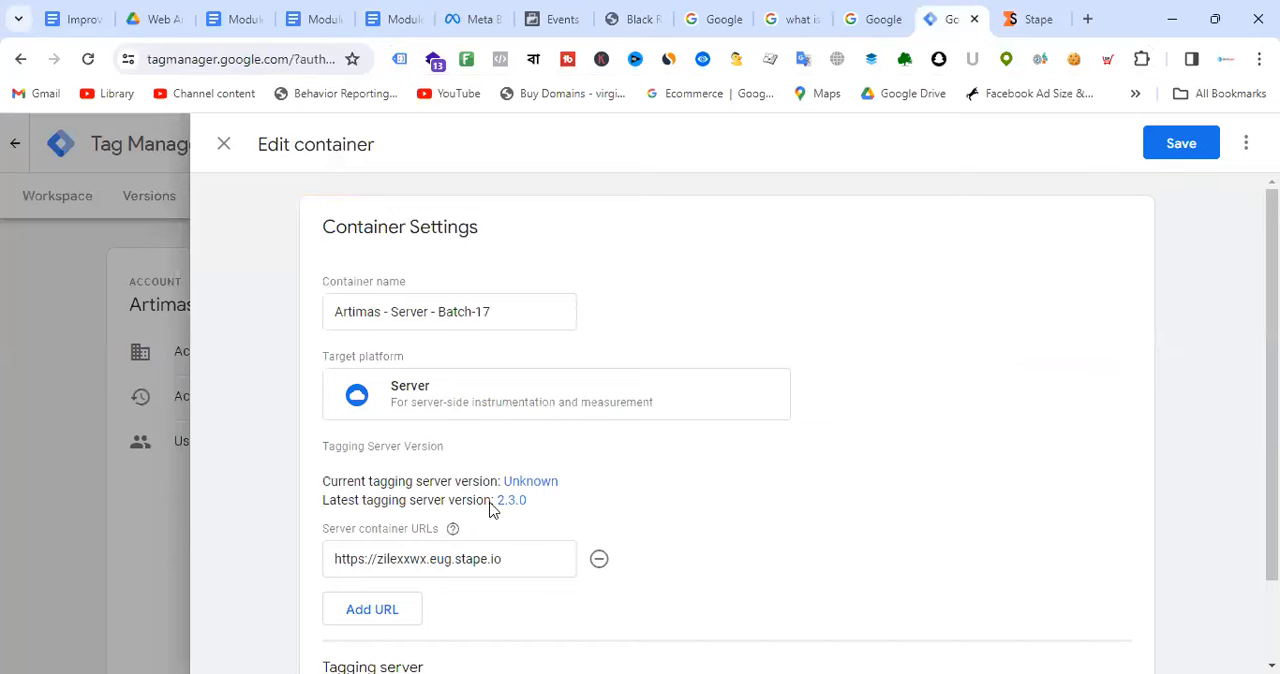
Step: Check the container config for manual tagging server provisioning, close the dialog and save the container settings
{"action": "scroll", "coordinate": [495, 515], "scroll_direction": "down", "scroll_amount": 1}
{"action": "left_click", "coordinate": [477, 618]}
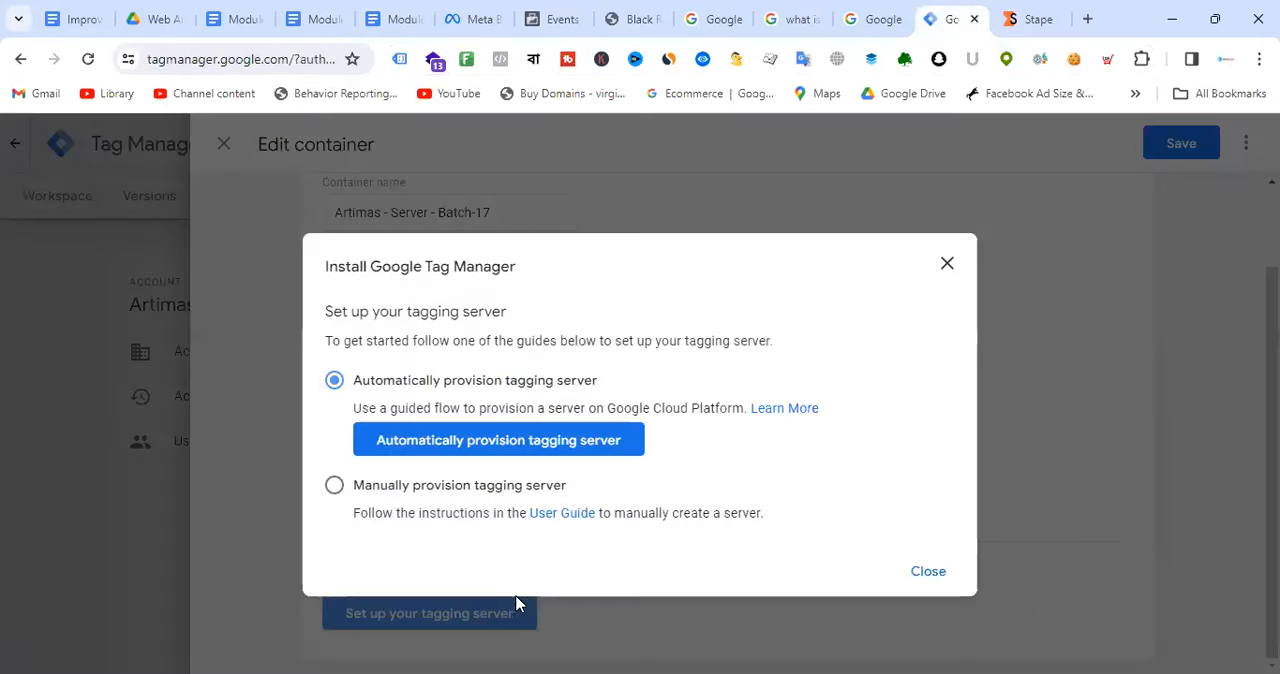
{"action": "left_click", "coordinate": [446, 488]}
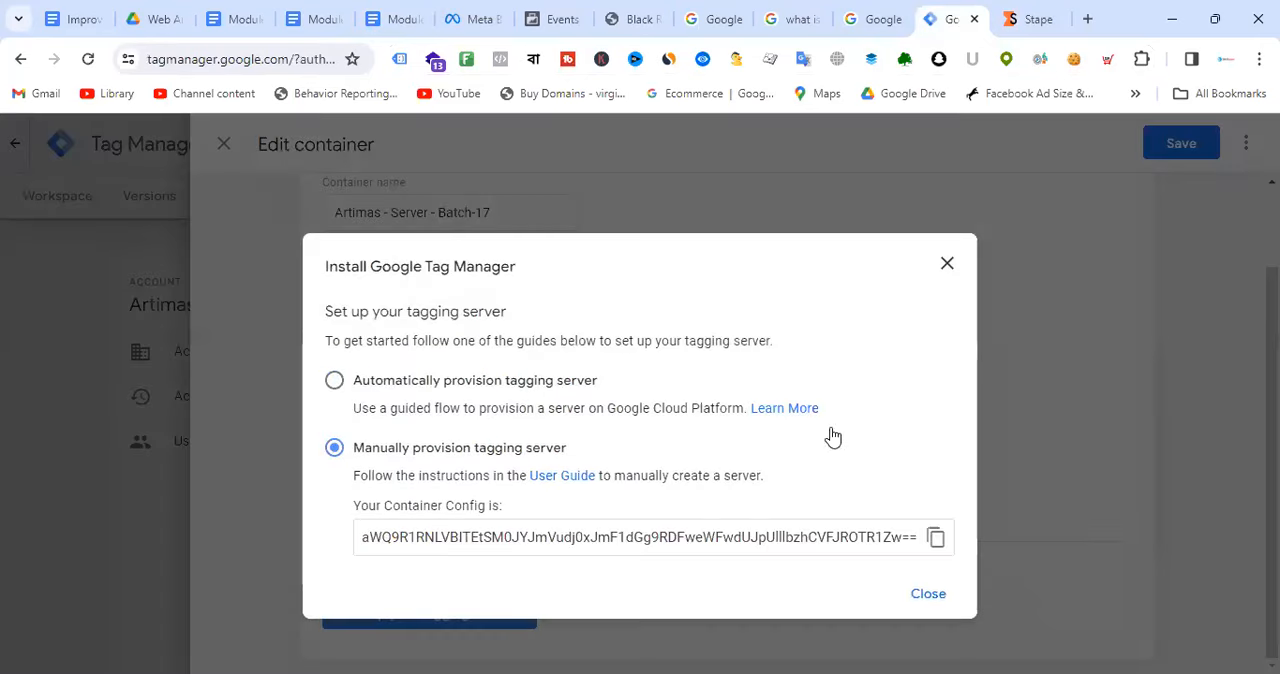
{"action": "left_click", "coordinate": [948, 265]}
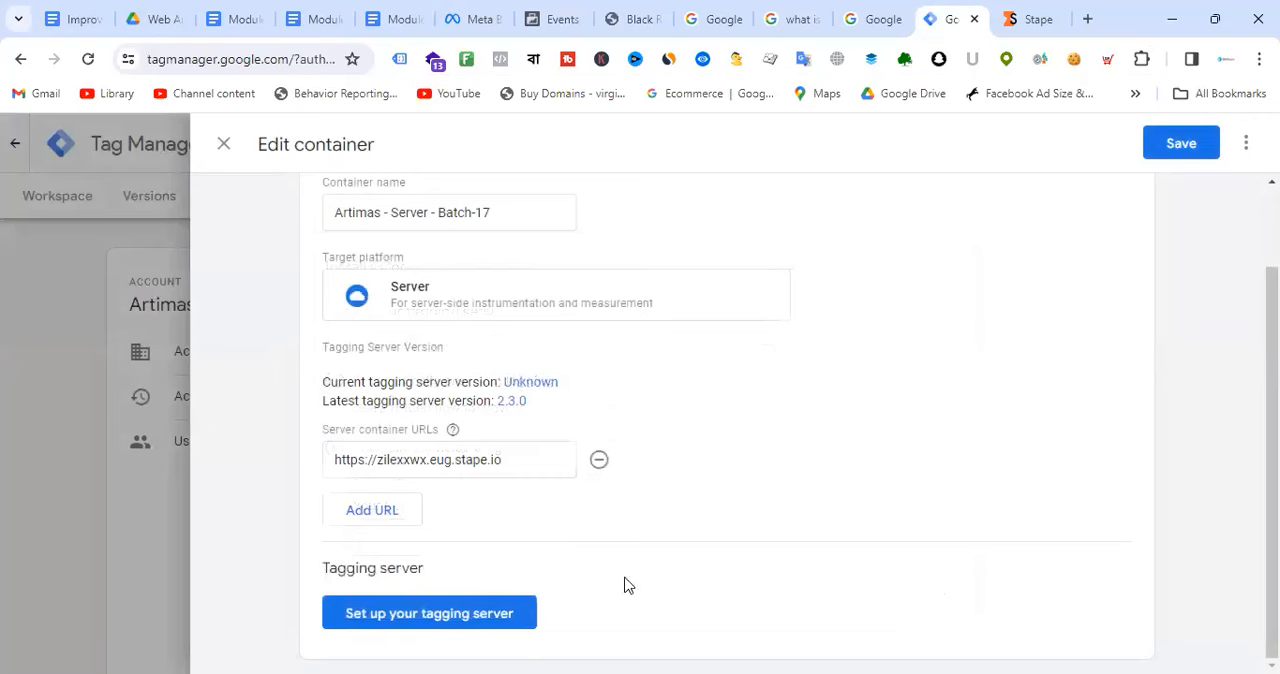
{"action": "left_click", "coordinate": [1172, 143]}
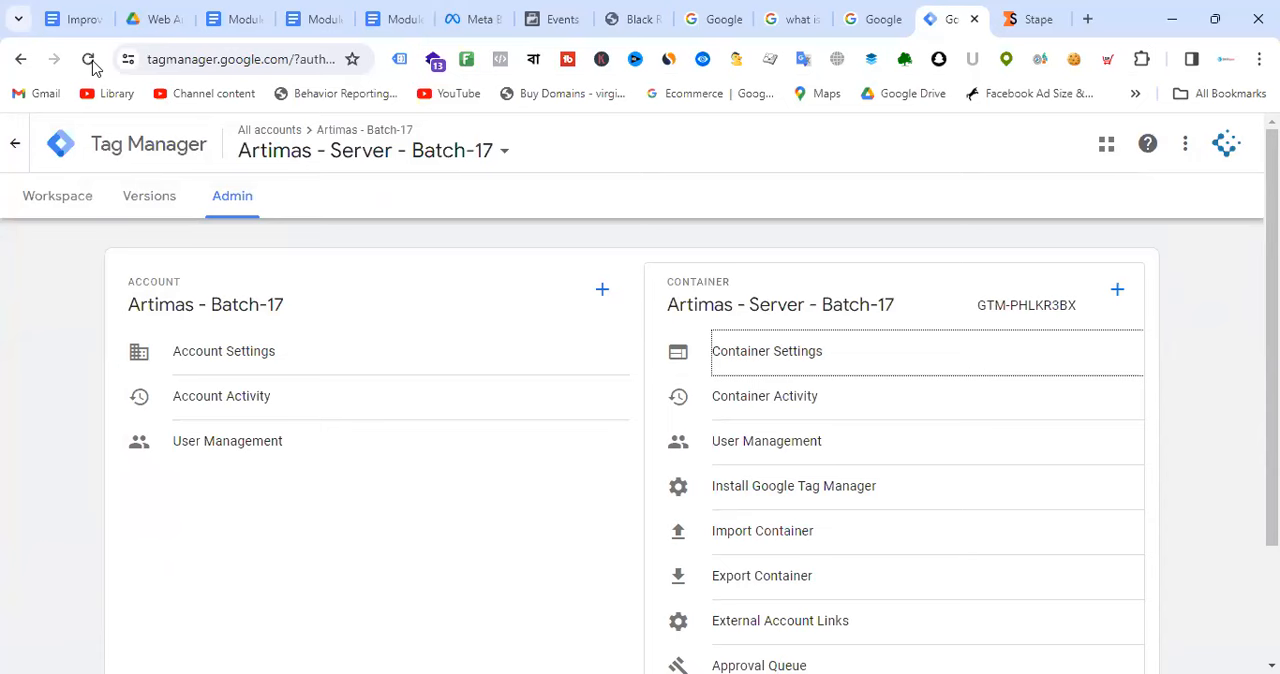
Step: Reload Tag Manager and check the saved container settings against the Module-11 tracking diagram
{"action": "left_click", "coordinate": [89, 60]}
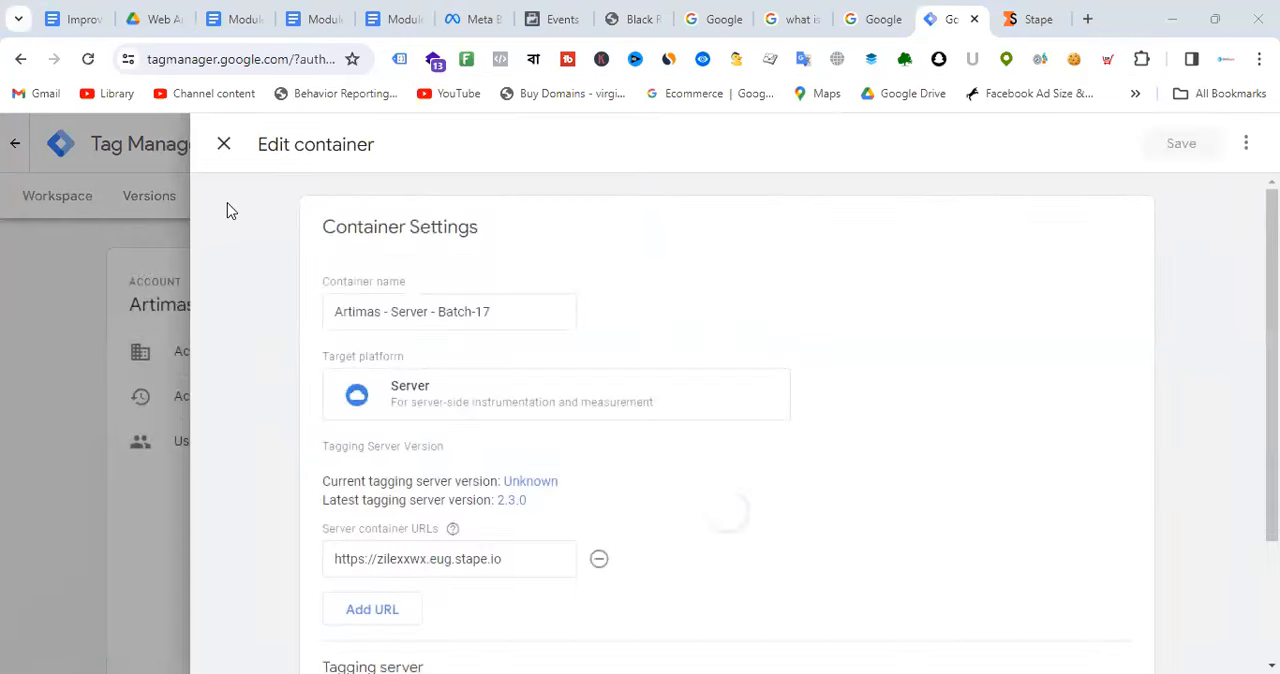
{"action": "scroll", "coordinate": [617, 304], "scroll_direction": "down", "scroll_amount": 2}
{"action": "scroll", "coordinate": [617, 304], "scroll_direction": "down", "scroll_amount": 1}
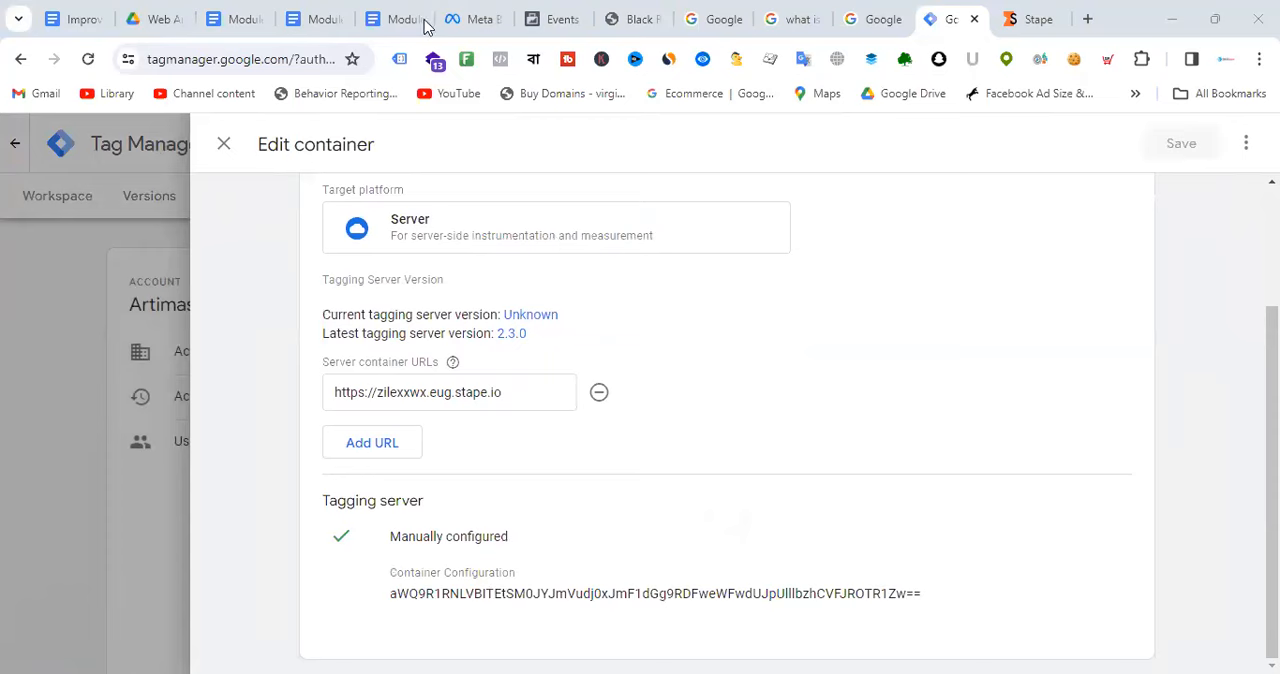
{"action": "left_click", "coordinate": [476, 14]}
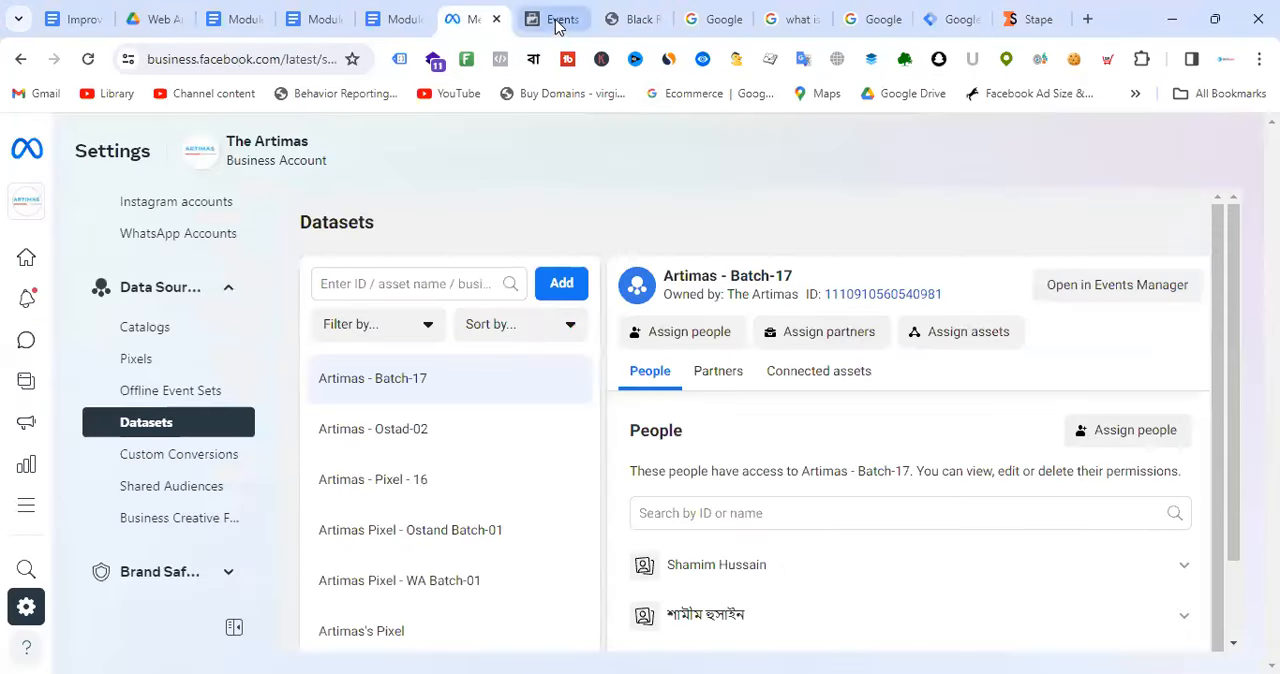
{"action": "left_click", "coordinate": [958, 18]}
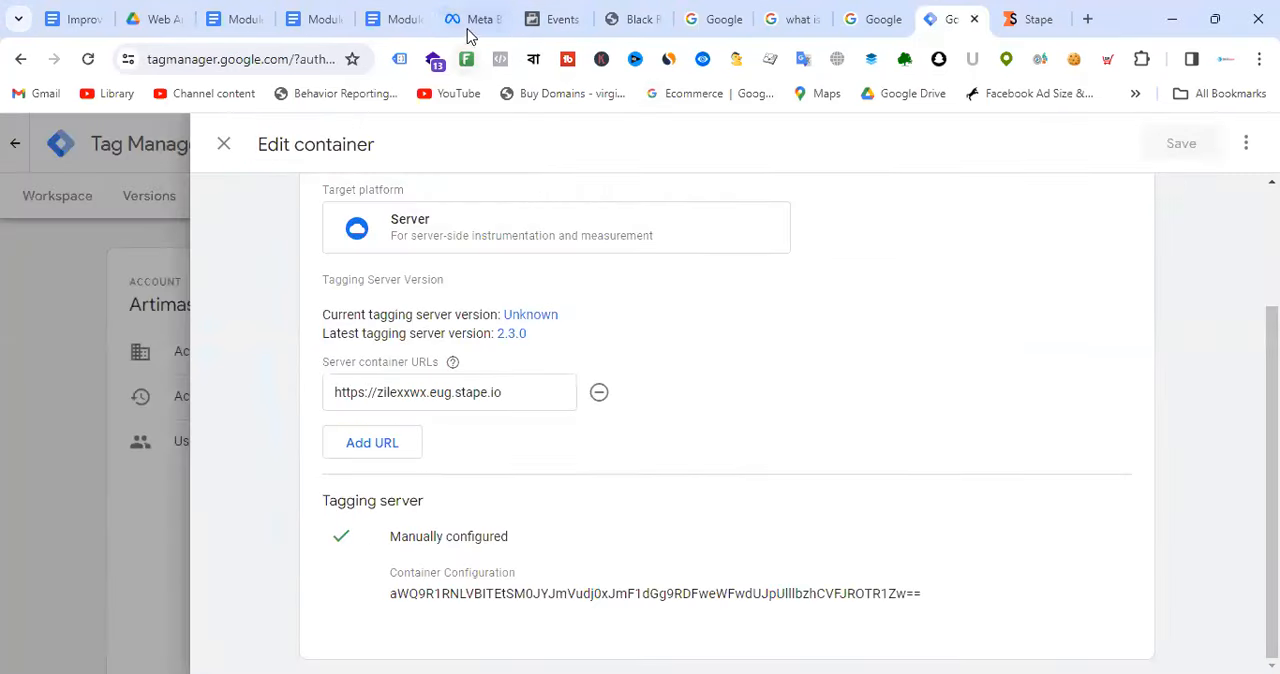
{"action": "left_click", "coordinate": [398, 18]}
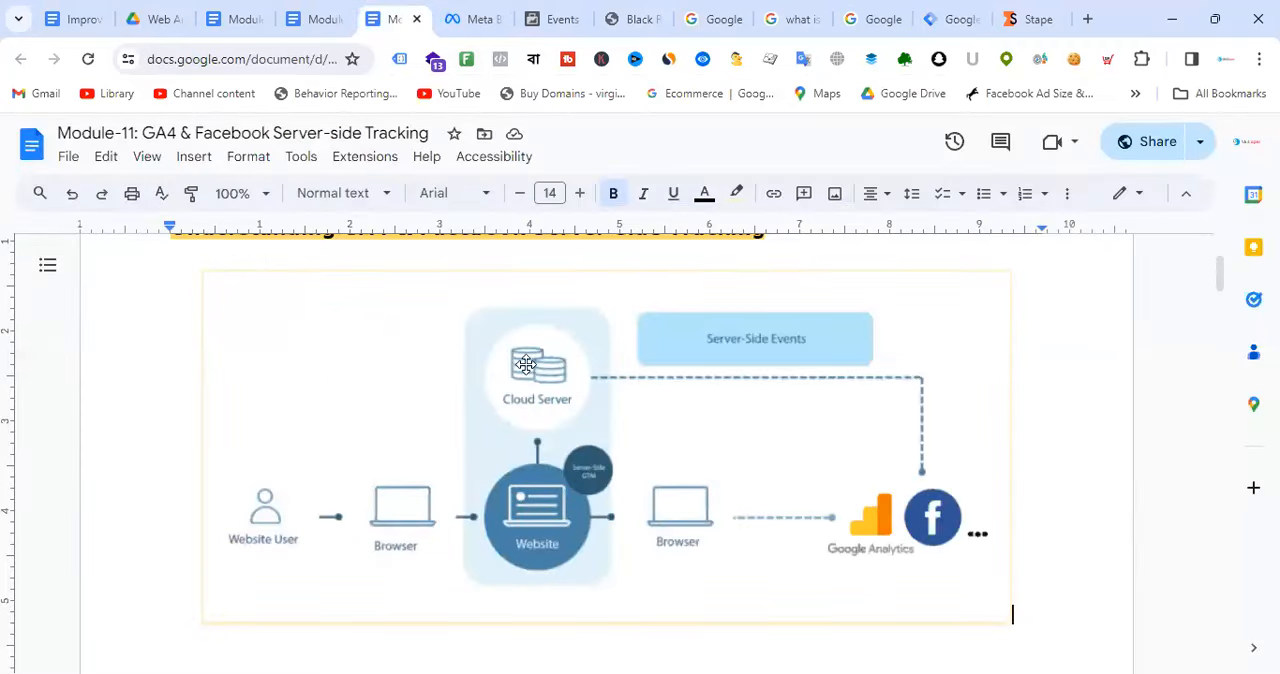
{"action": "left_click", "coordinate": [950, 17]}
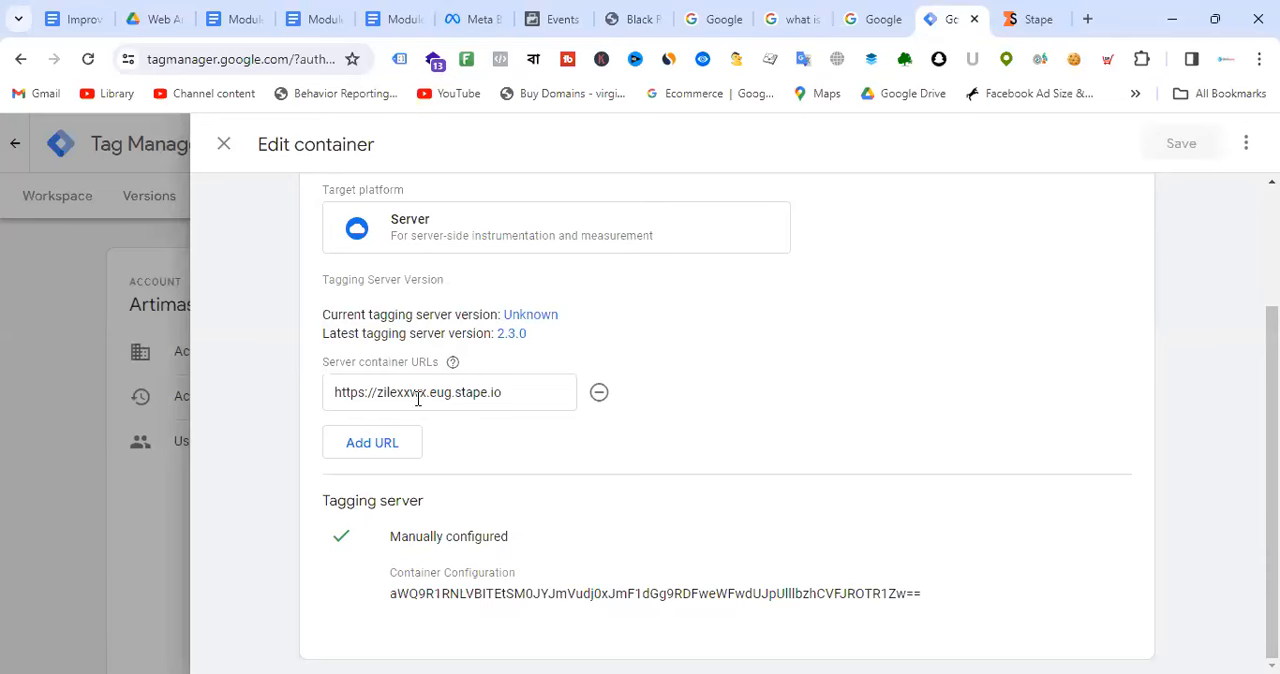
Step: Highlight the server container URL in Tag Manager's container settings for inspection
{"action": "left_click_drag", "start_coordinate": [334, 396], "coordinate": [549, 391]}
{"action": "left_click", "coordinate": [757, 343]}
{"action": "left_click_drag", "start_coordinate": [526, 394], "coordinate": [320, 401]}
{"action": "left_click", "coordinate": [526, 393]}
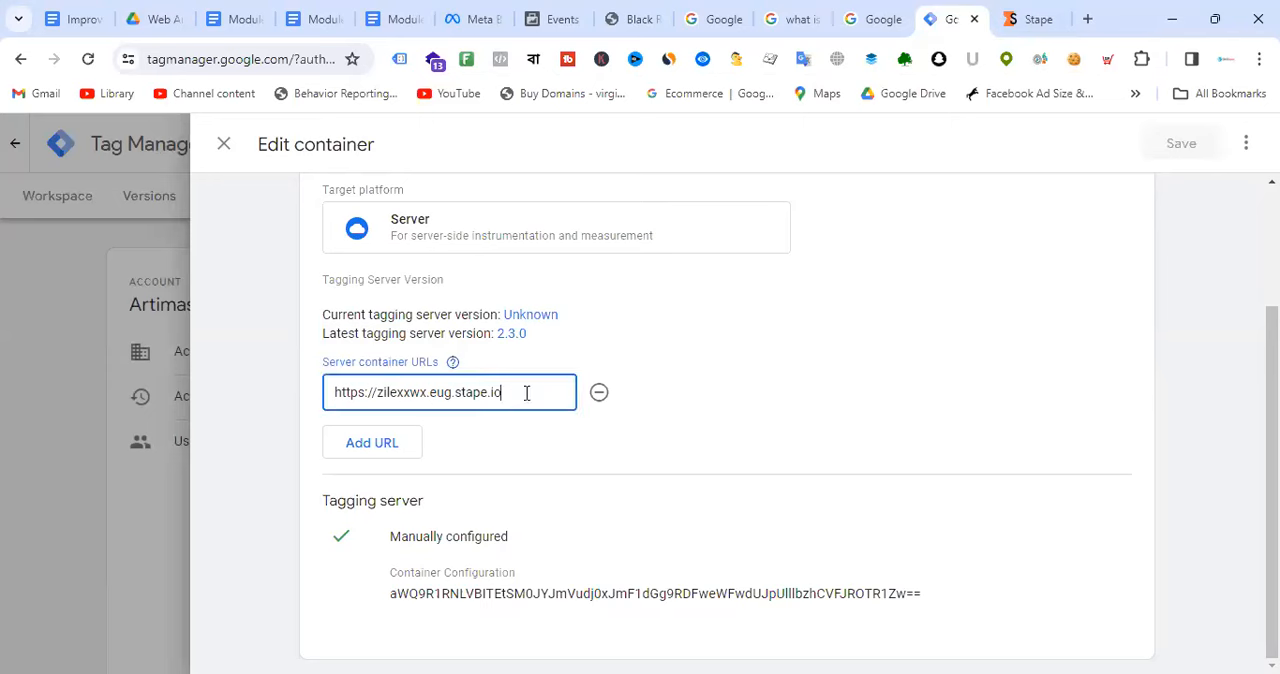
{"action": "left_click_drag", "start_coordinate": [537, 396], "coordinate": [310, 402]}
{"action": "left_click", "coordinate": [528, 395]}
{"action": "left_click_drag", "start_coordinate": [528, 395], "coordinate": [320, 403]}
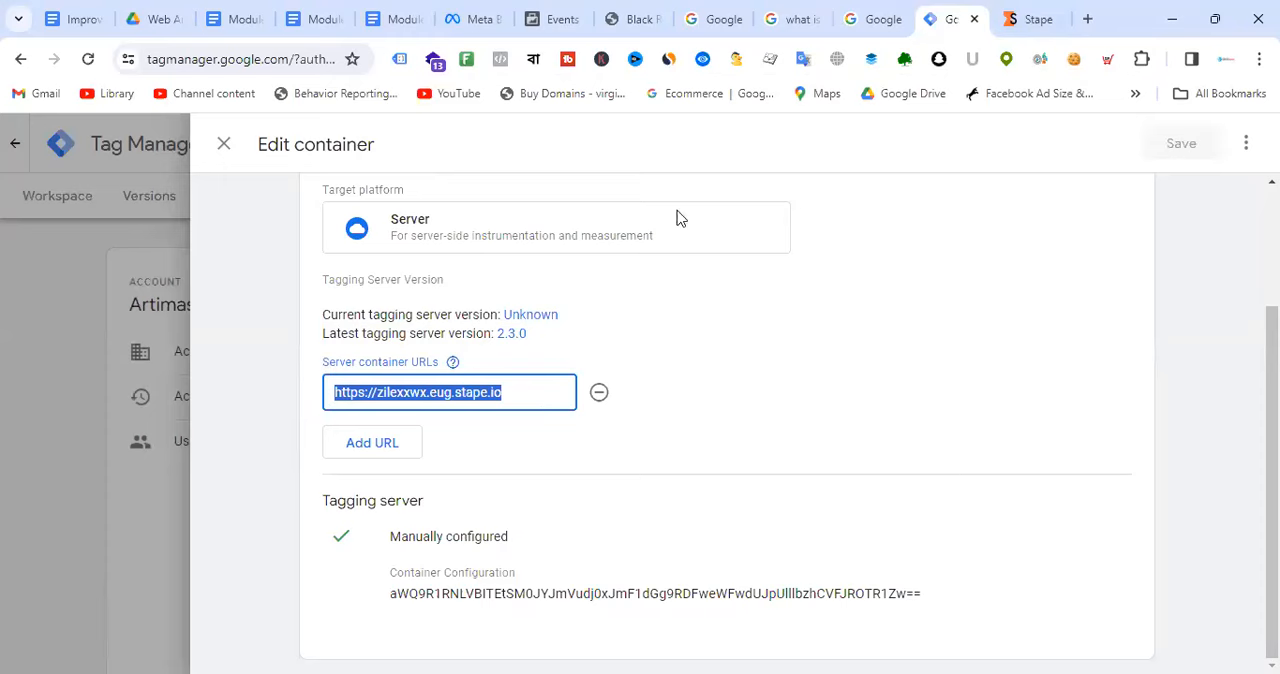
Step: Compare Stape's container settings with the cloud server in the Module-11 diagram and copy the tagging server domain
{"action": "left_click", "coordinate": [1030, 19]}
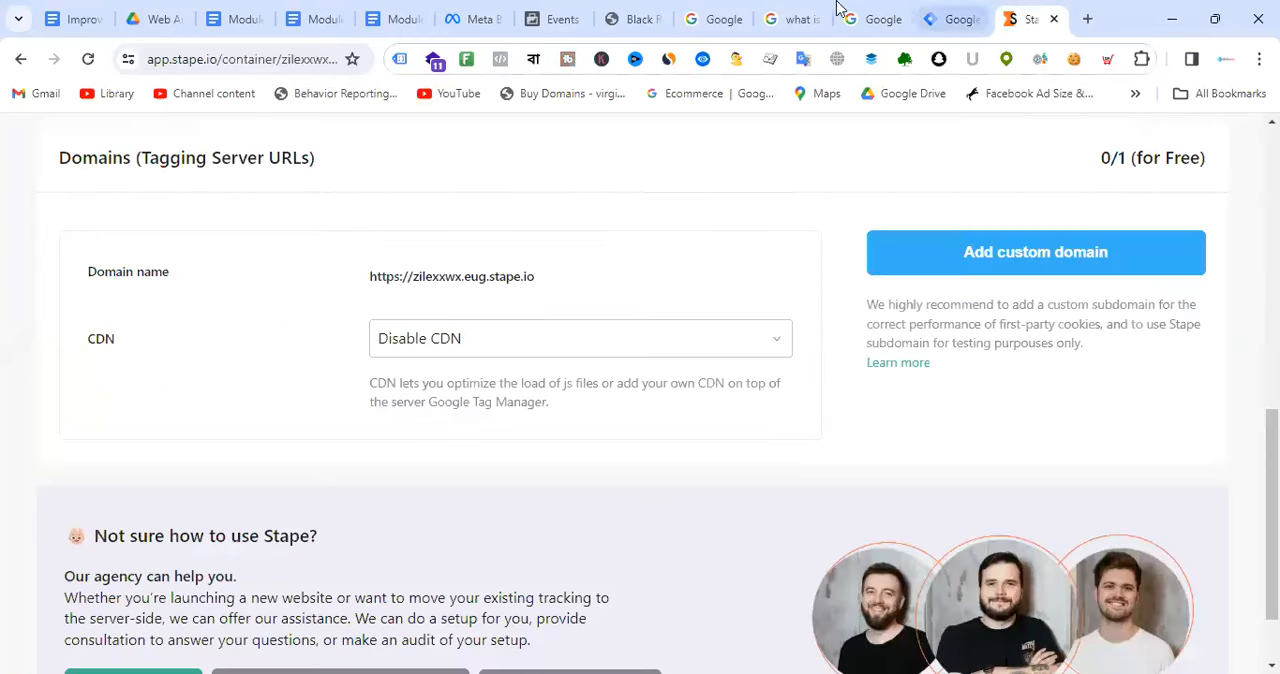
{"action": "left_click", "coordinate": [398, 18]}
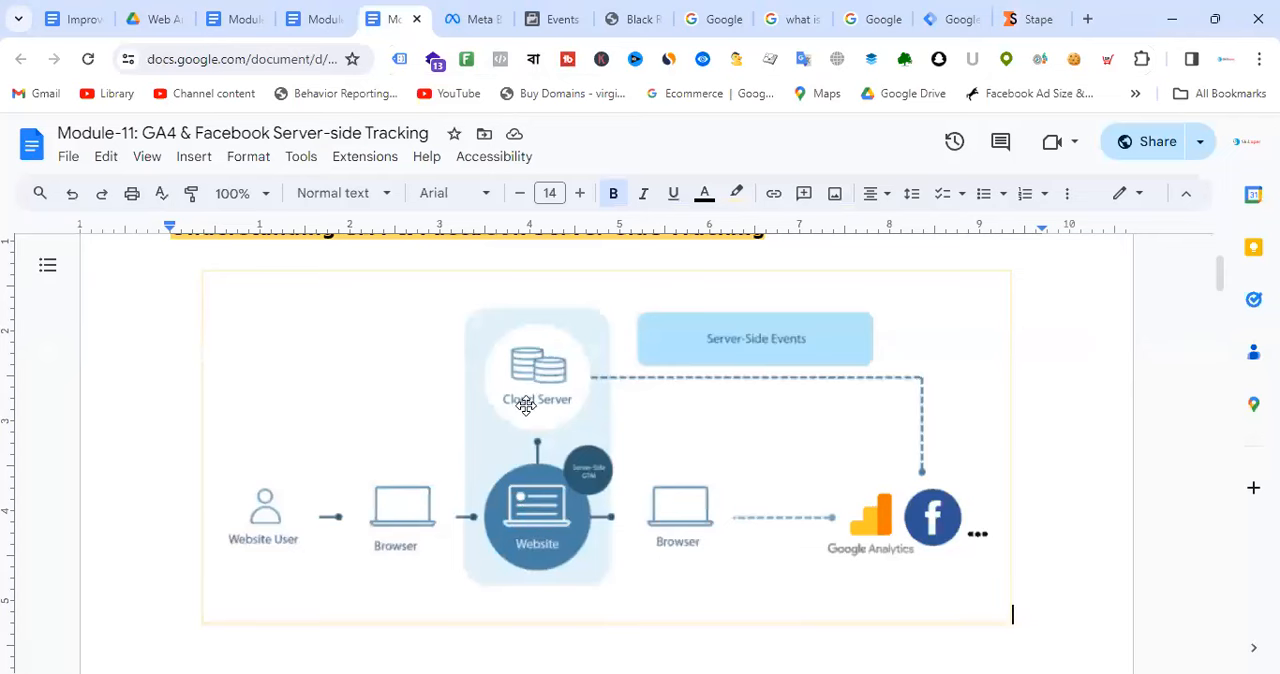
{"action": "left_click", "coordinate": [1038, 19]}
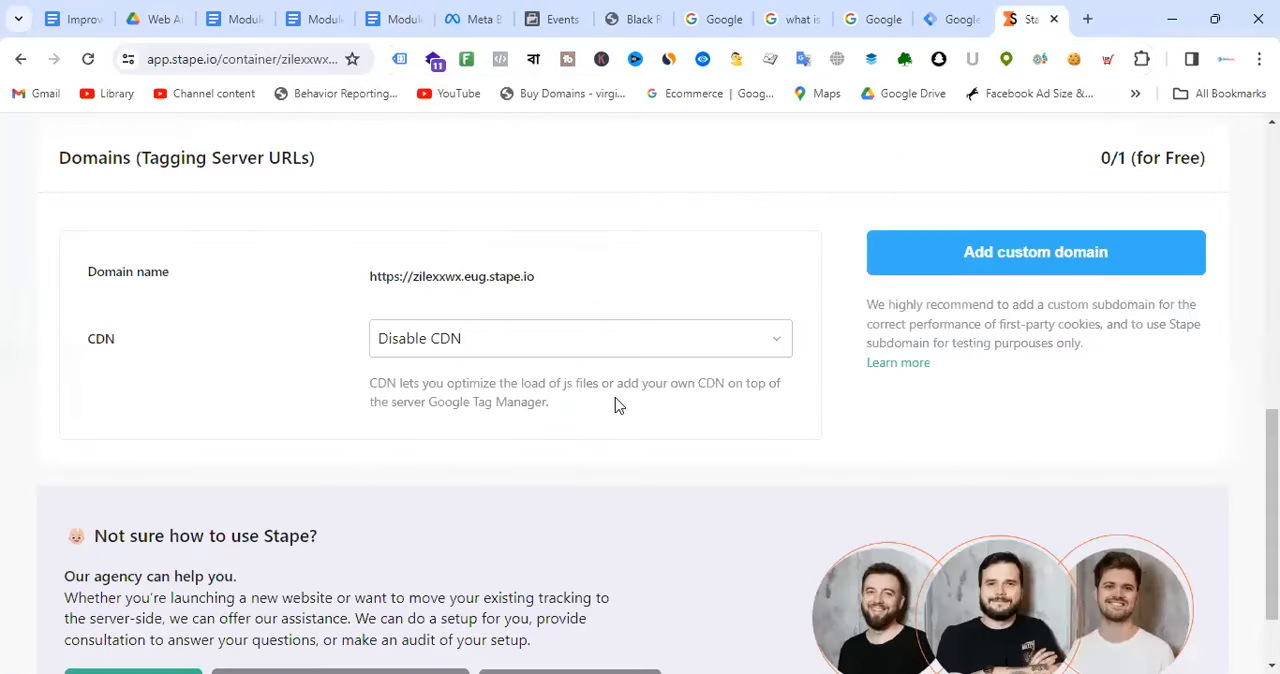
{"action": "scroll", "coordinate": [616, 404], "scroll_direction": "up", "scroll_amount": 3}
{"action": "left_click", "coordinate": [547, 558]}
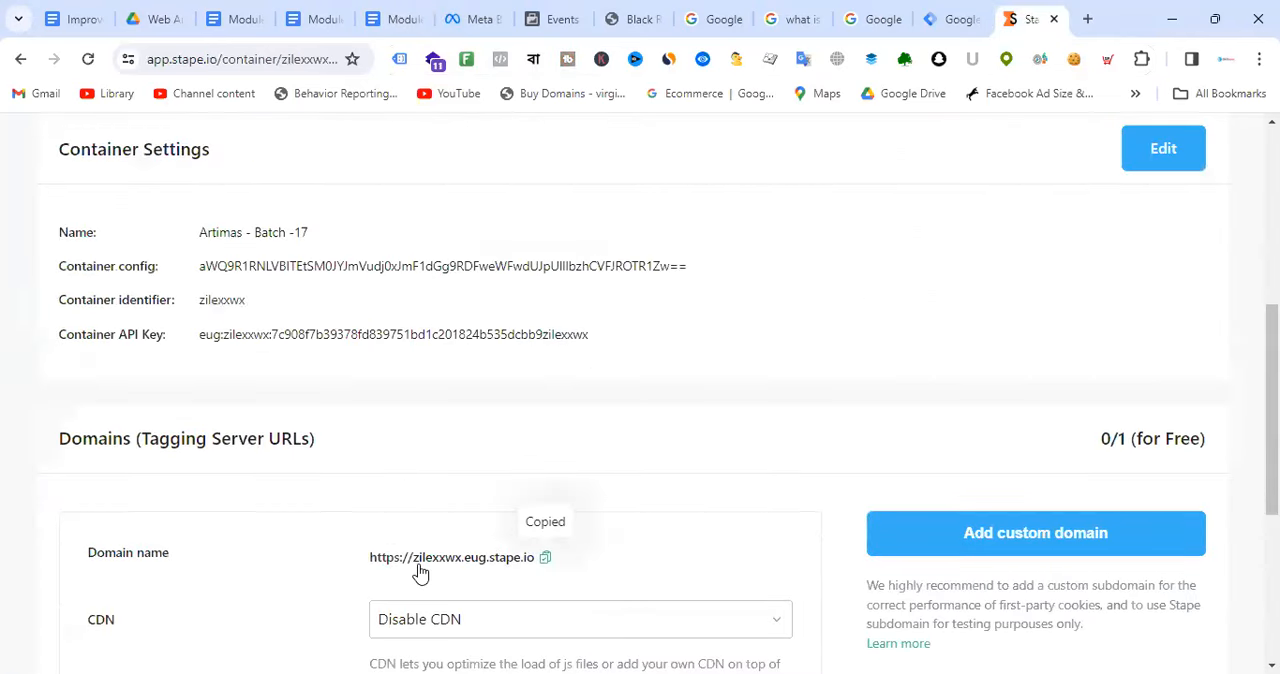
{"action": "left_click", "coordinate": [547, 560]}
{"action": "scroll", "coordinate": [690, 450], "scroll_direction": "down", "scroll_amount": 3}
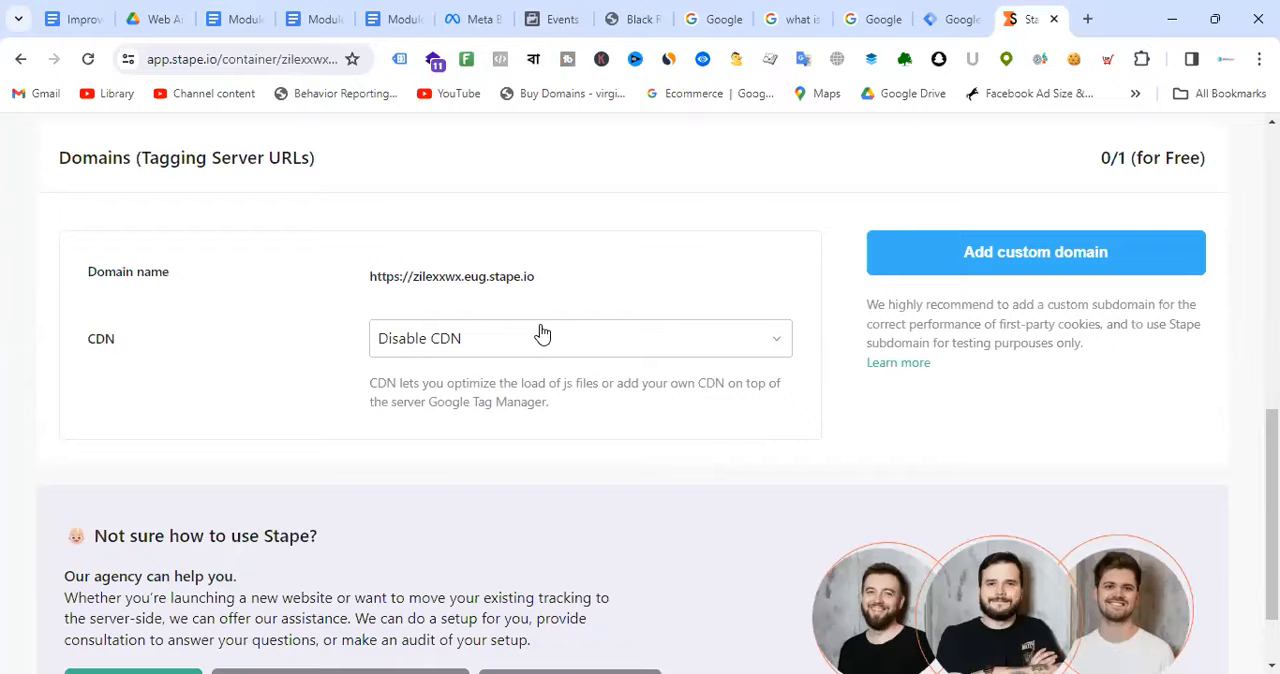
{"action": "scroll", "coordinate": [540, 334], "scroll_direction": "up", "scroll_amount": 1}
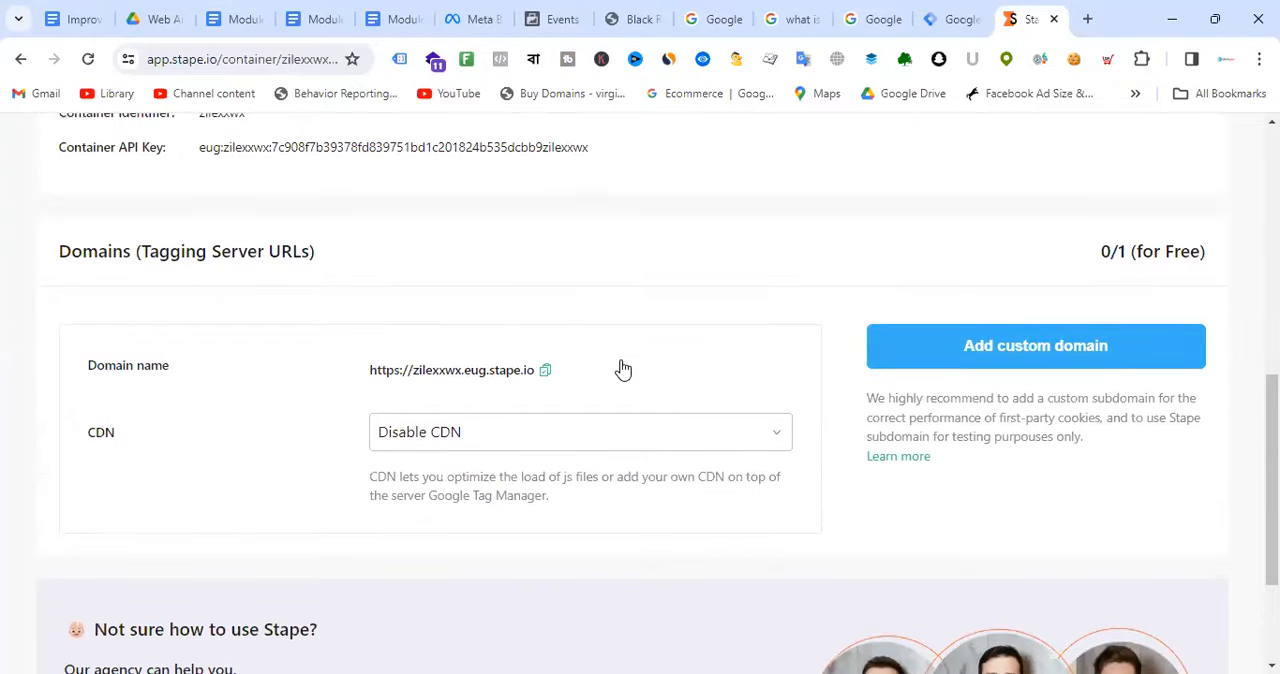
Step: Review the server container URL in Tag Manager once more and revisit the Module-11 tracking diagram
{"action": "left_click", "coordinate": [958, 17]}
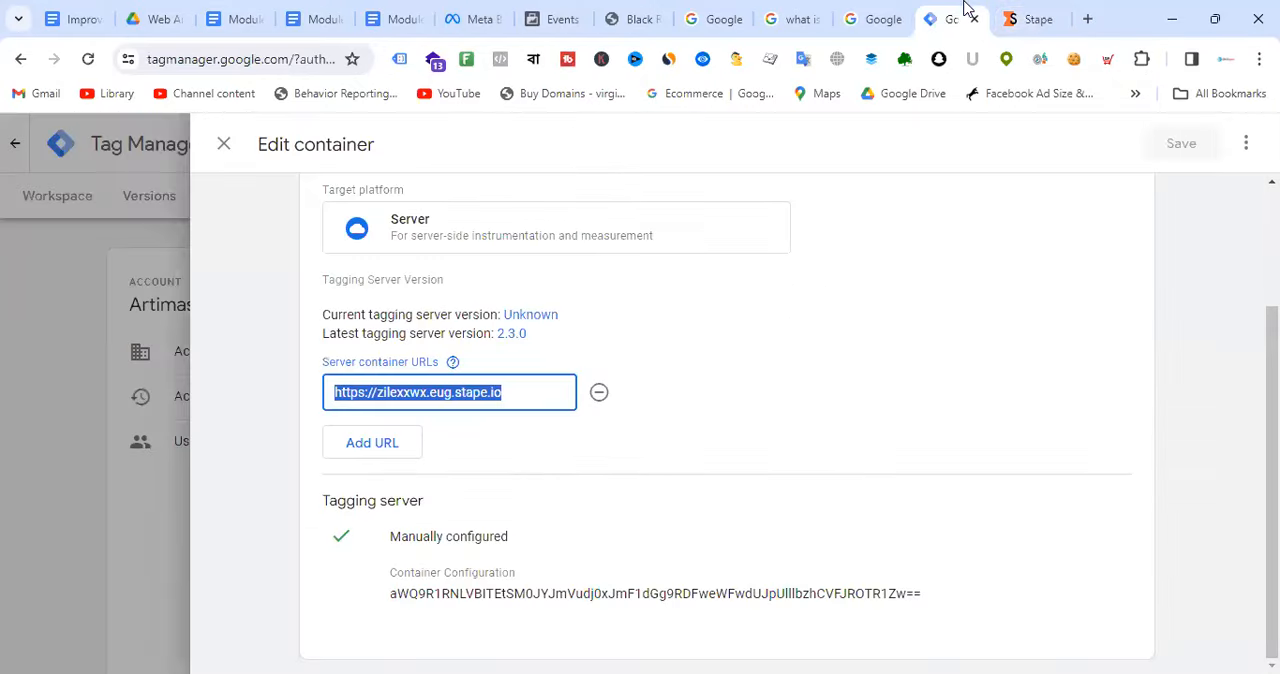
{"action": "left_click", "coordinate": [526, 391]}
{"action": "left_click", "coordinate": [686, 391]}
{"action": "scroll", "coordinate": [686, 391], "scroll_direction": "up", "scroll_amount": 2}
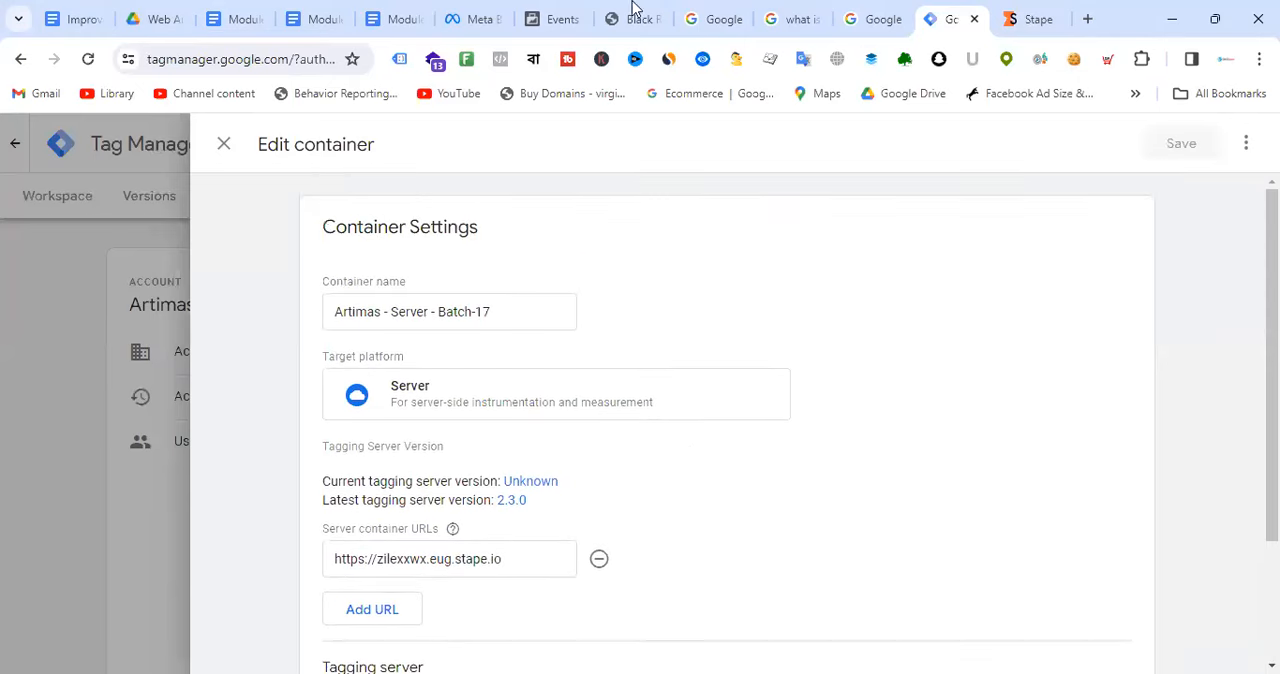
{"action": "left_click", "coordinate": [412, 16]}
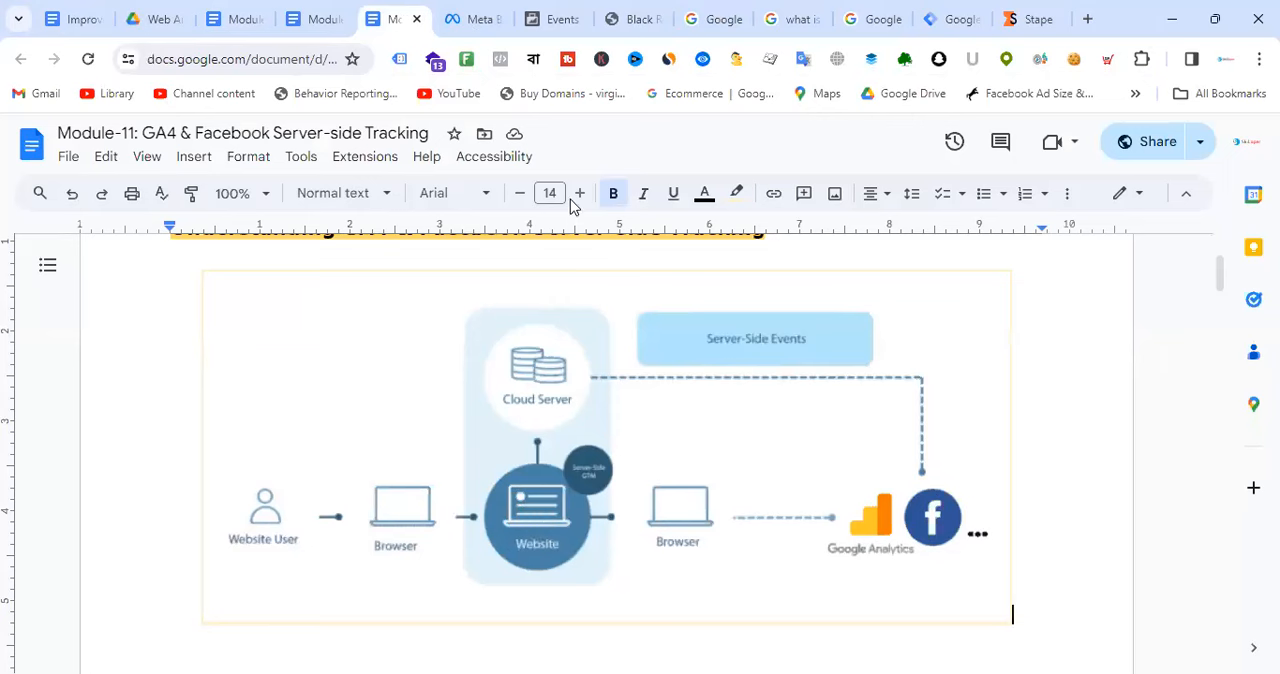
Step: Switch to Stape, add a custom domain entry and enter "batch17." as the beginning of its domain name
{"action": "left_click", "coordinate": [1035, 18]}
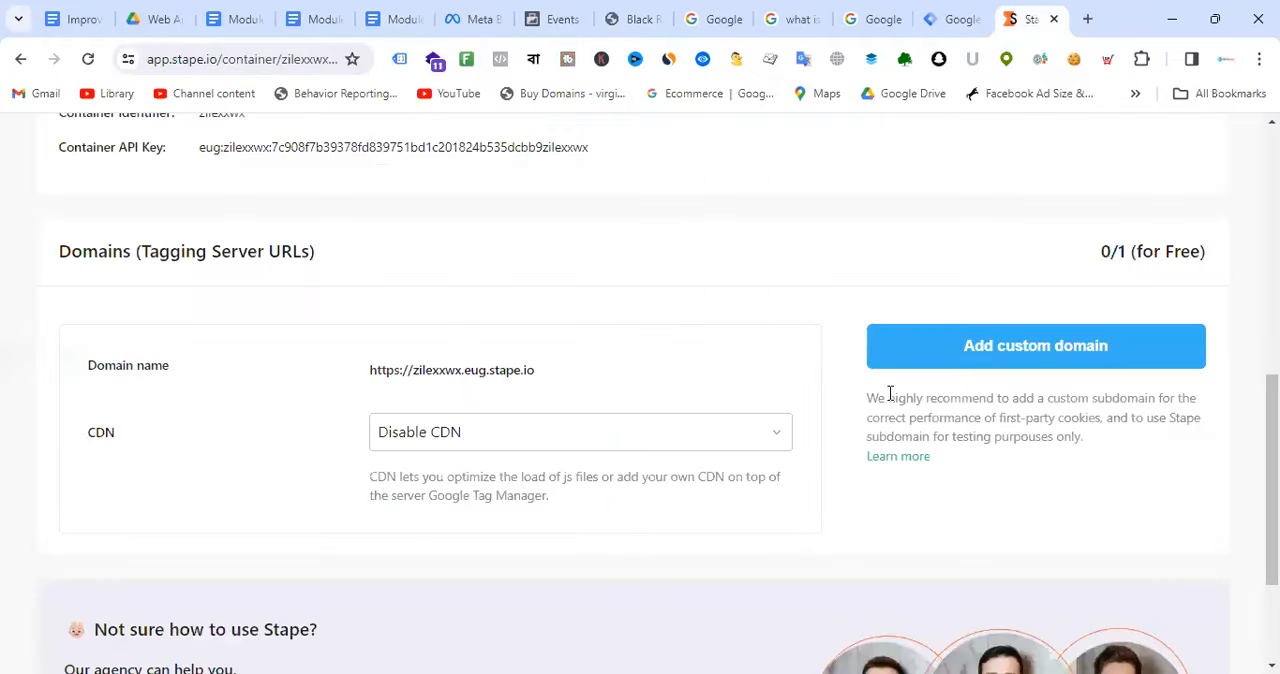
{"action": "left_click", "coordinate": [1030, 360]}
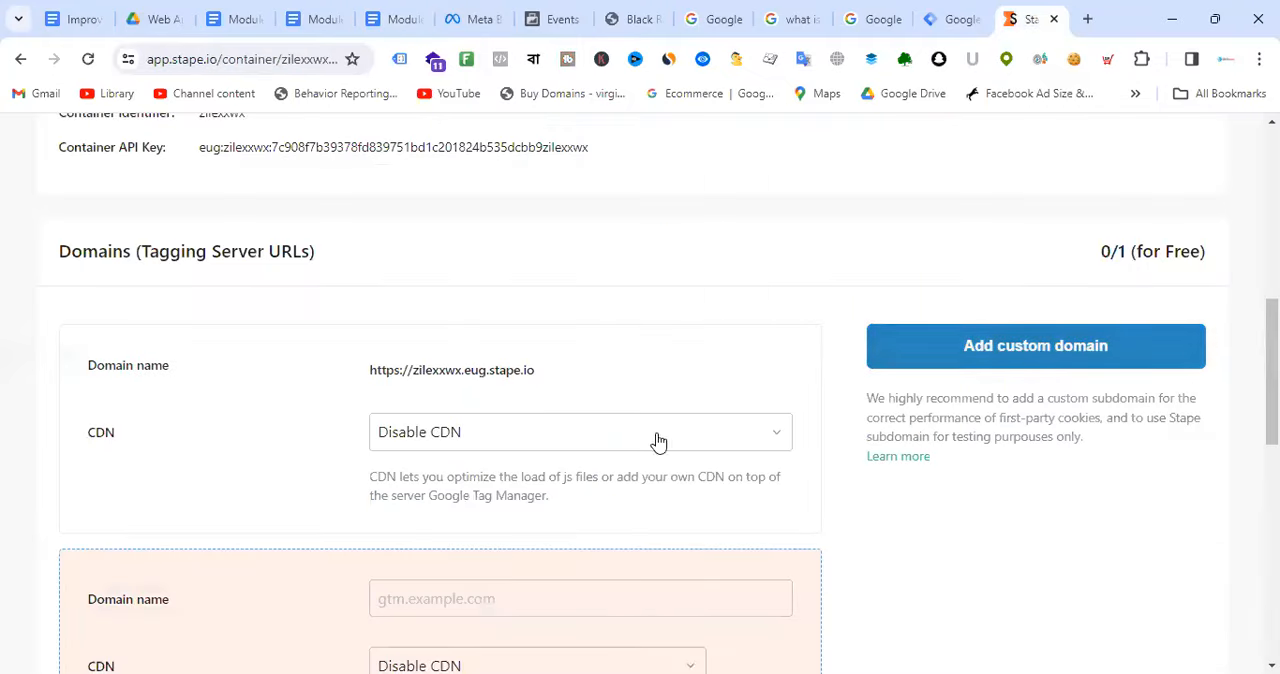
{"action": "scroll", "coordinate": [658, 442], "scroll_direction": "down", "scroll_amount": 2}
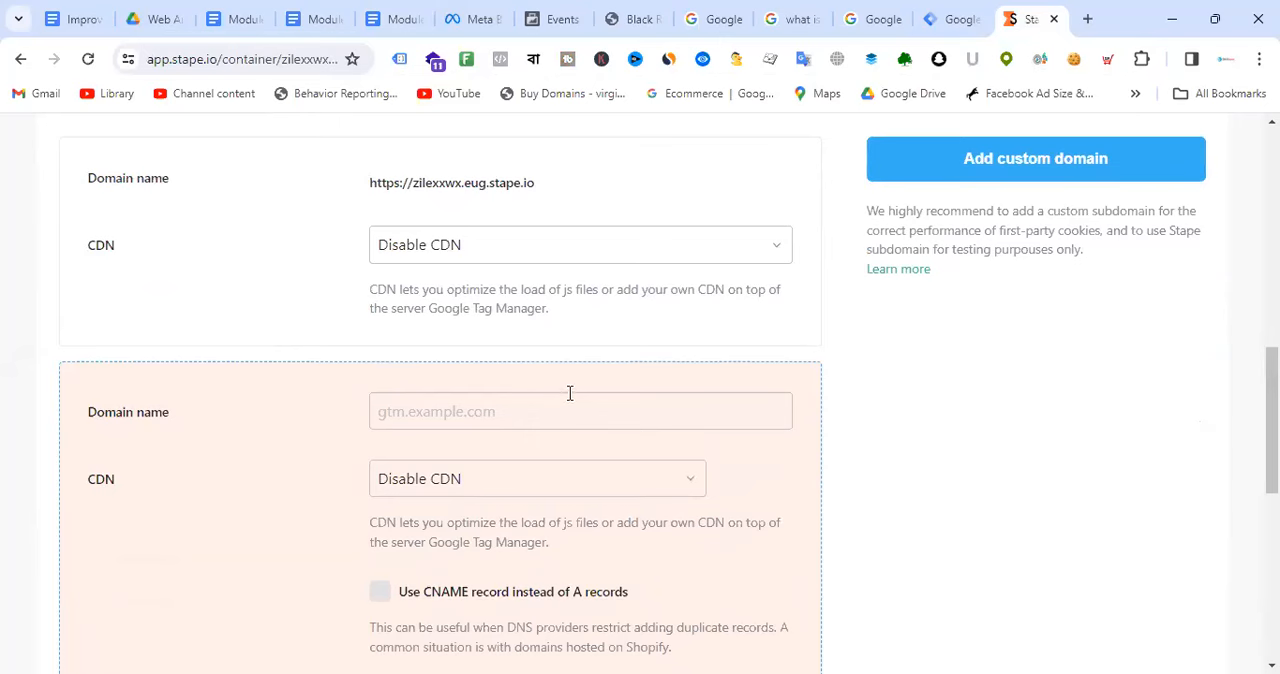
{"action": "type", "text": "batch17"}
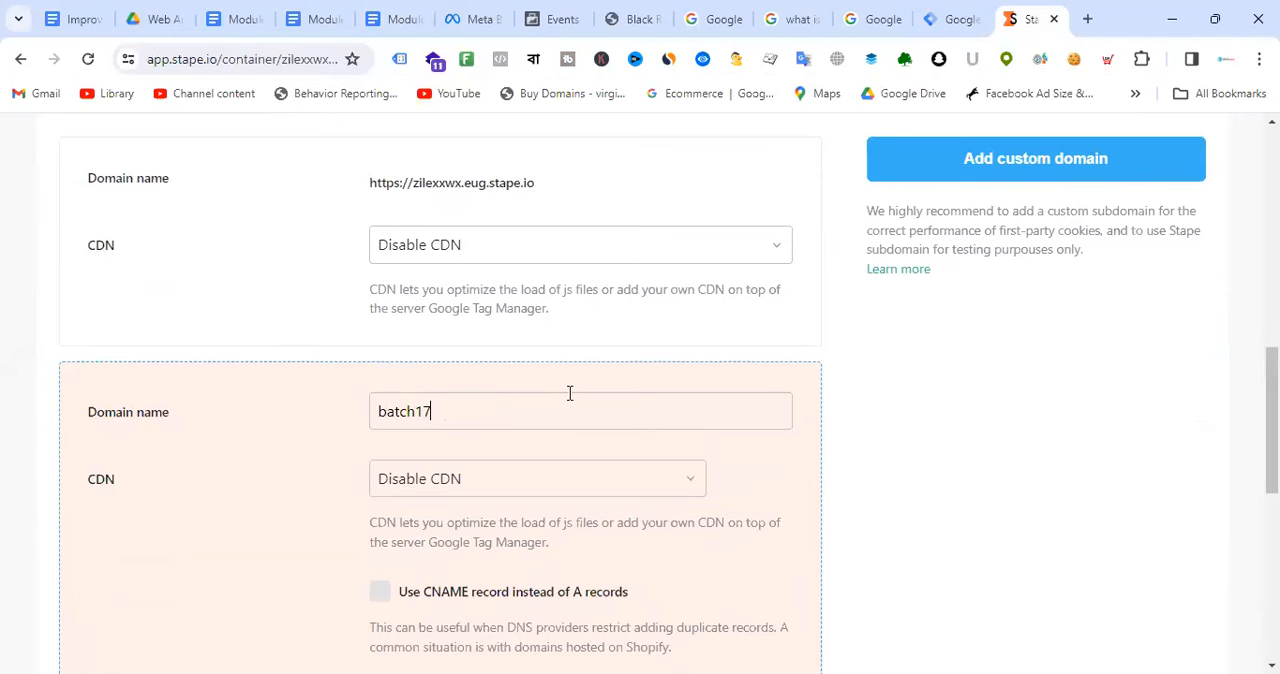
{"action": "key", "text": "ctrl+a"}
{"action": "key", "text": "BackSpace"}
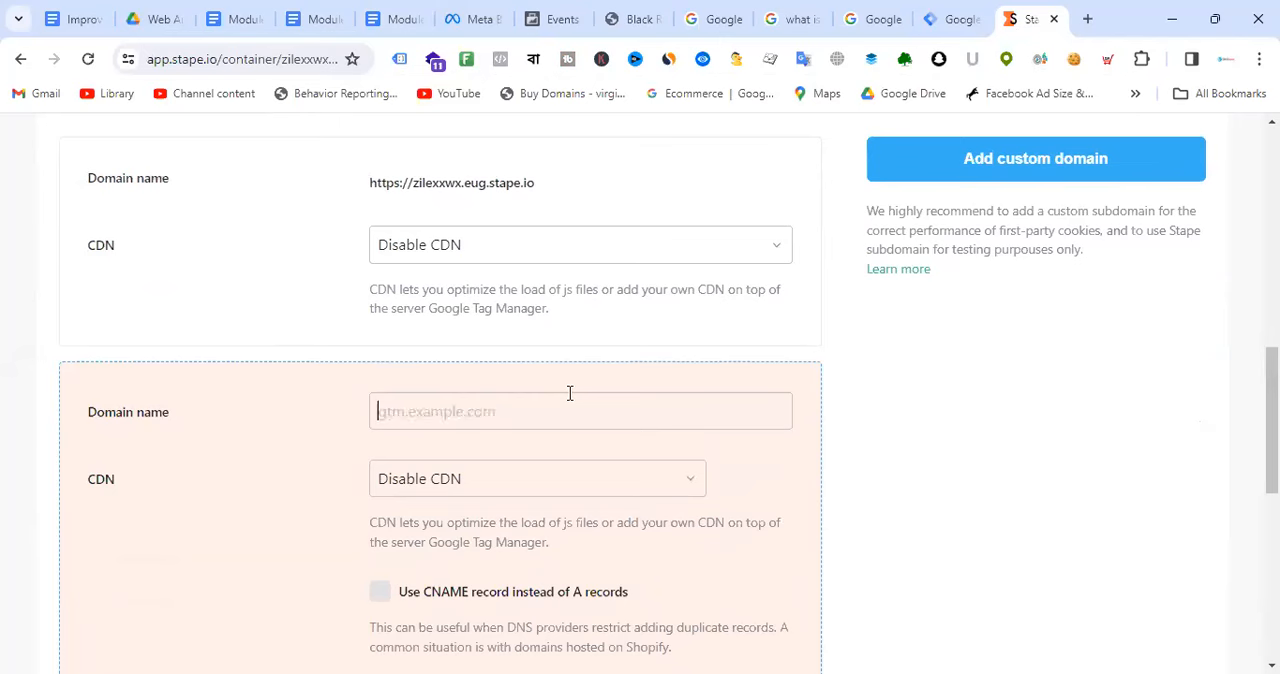
{"action": "type", "text": "batch17."}
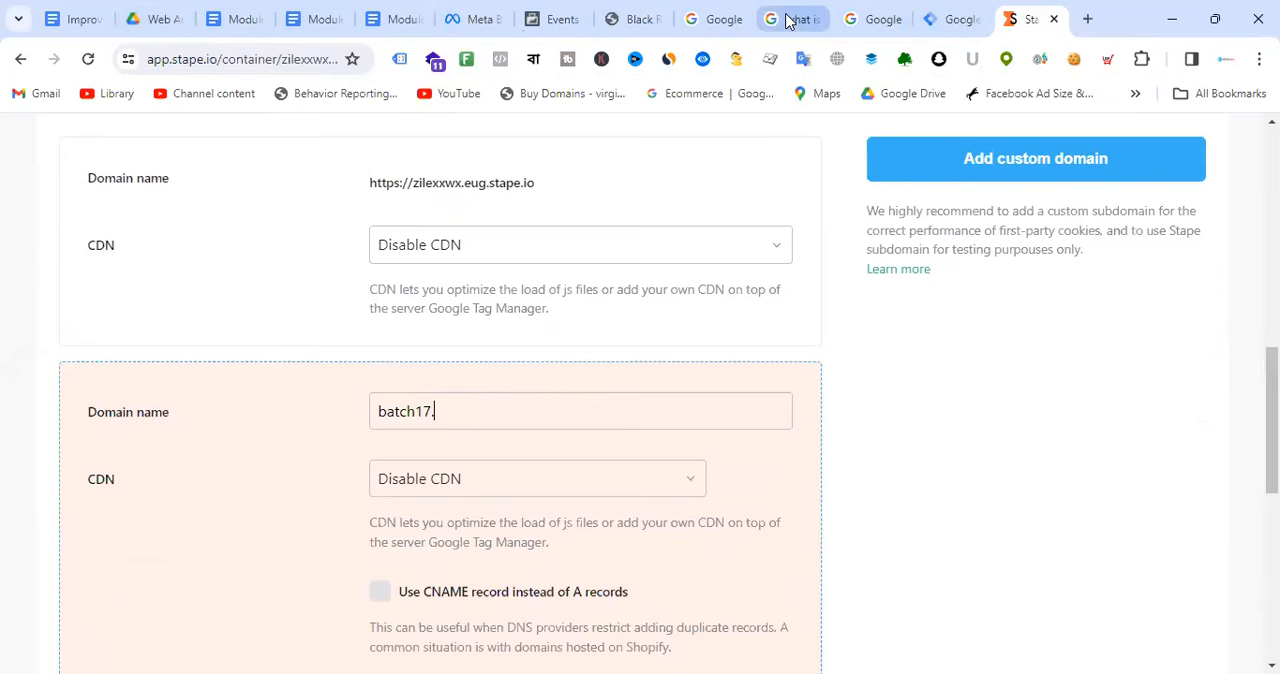
Step: Open theartimas.com in the tab with the IP search and select its web address for copying
{"action": "left_click", "coordinate": [806, 14]}
{"action": "left_click", "coordinate": [192, 66]}
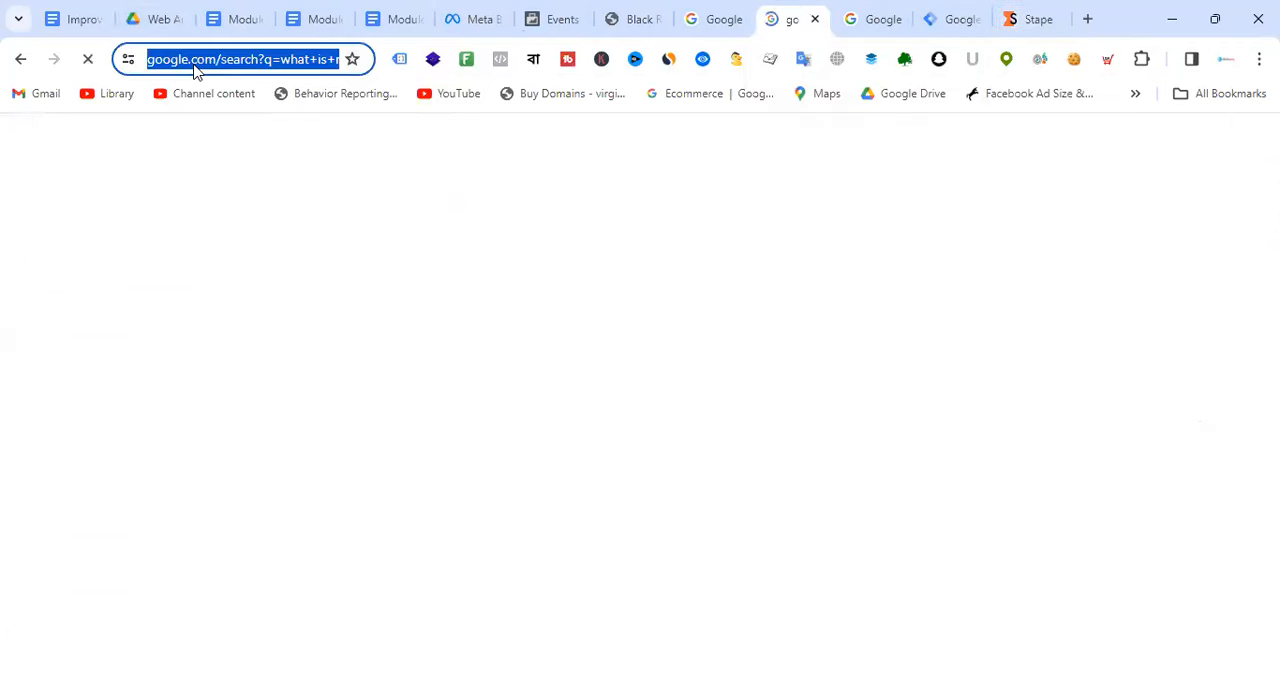
{"action": "type", "text": "thea"}
{"action": "key", "text": "Return"}
{"action": "left_click_drag", "start_coordinate": [238, 60], "coordinate": [150, 57]}
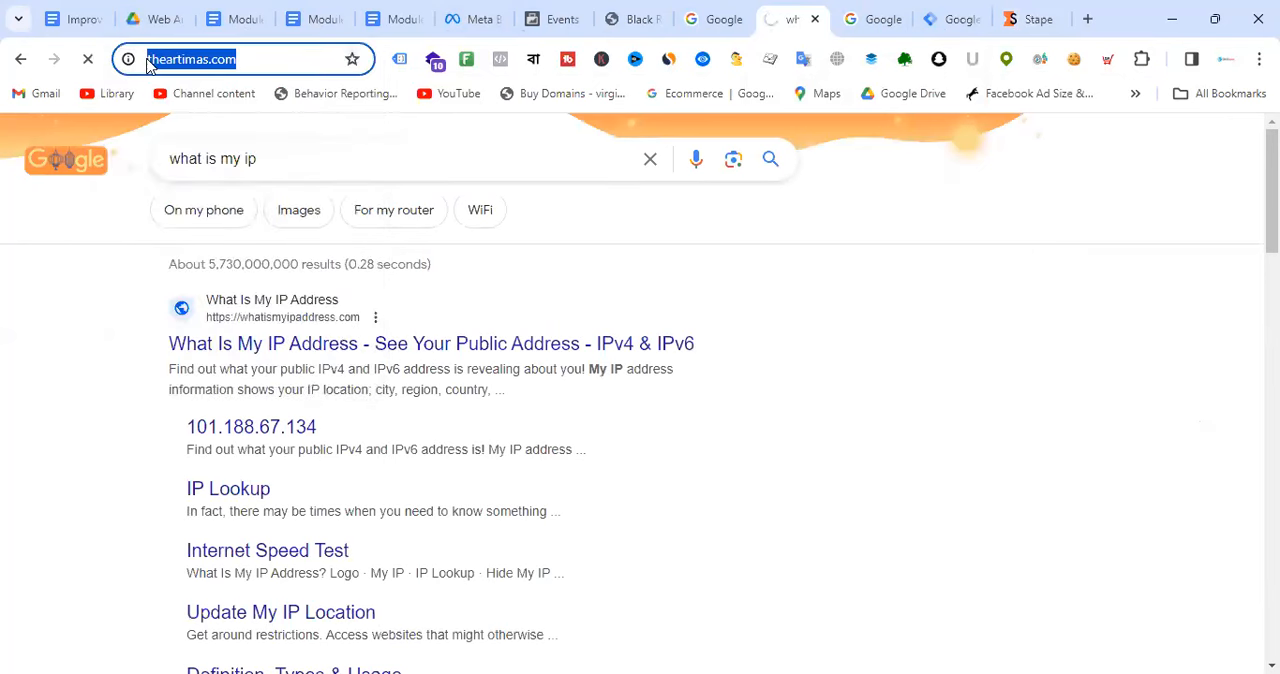
{"action": "left_click", "coordinate": [1030, 19]}
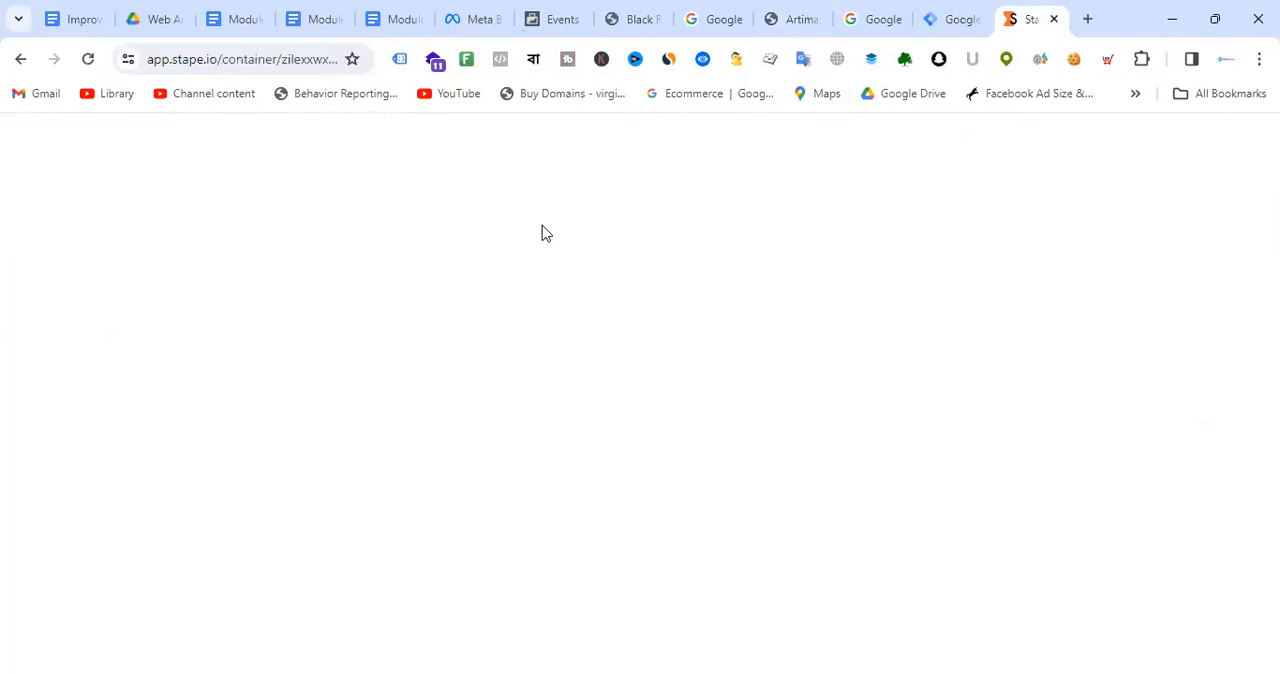
{"action": "key", "text": "ctrl+shift+Tab"}
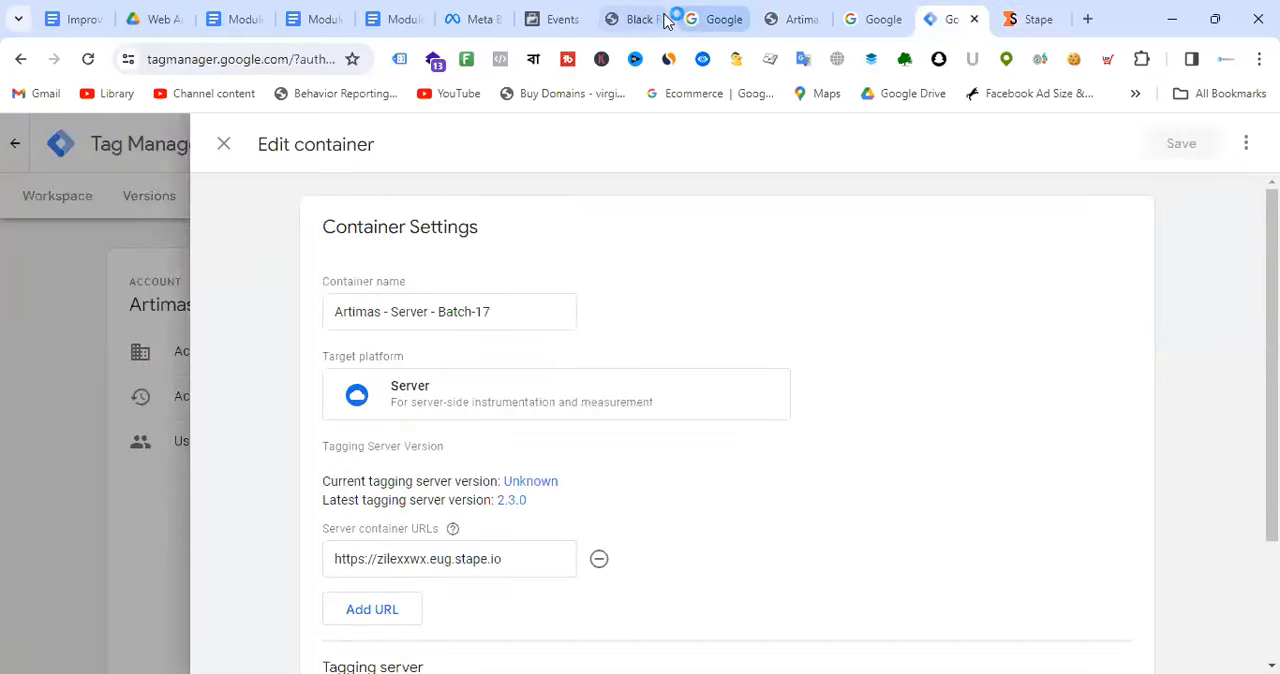
{"action": "left_click", "coordinate": [800, 19]}
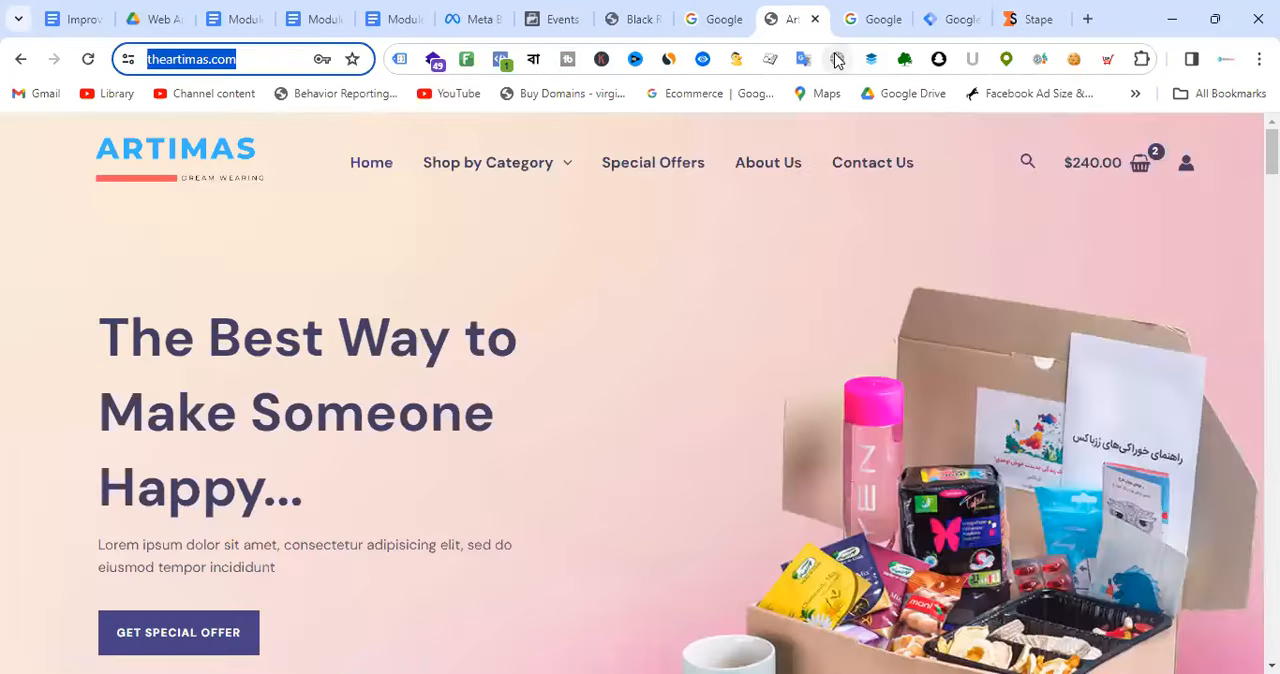
{"action": "left_click", "coordinate": [853, 14]}
{"action": "left_click", "coordinate": [775, 17]}
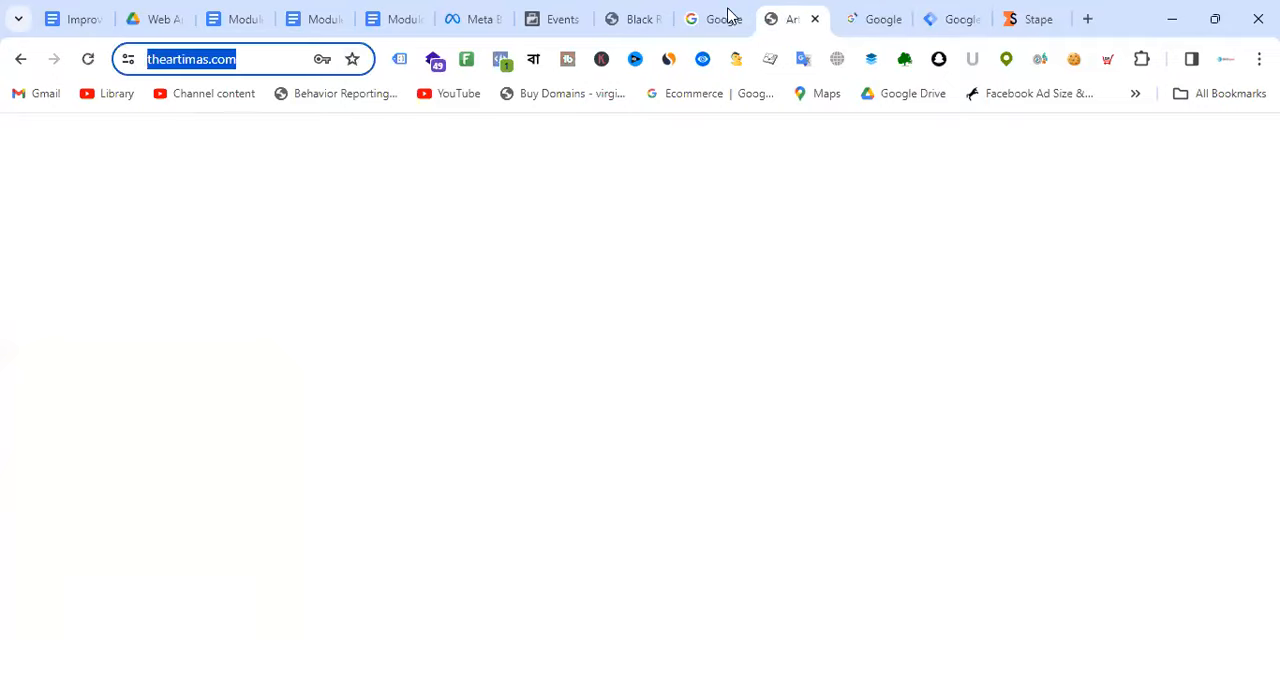
{"action": "left_click", "coordinate": [643, 11]}
{"action": "left_click", "coordinate": [720, 12]}
{"action": "left_click", "coordinate": [790, 12]}
{"action": "left_click", "coordinate": [885, 19]}
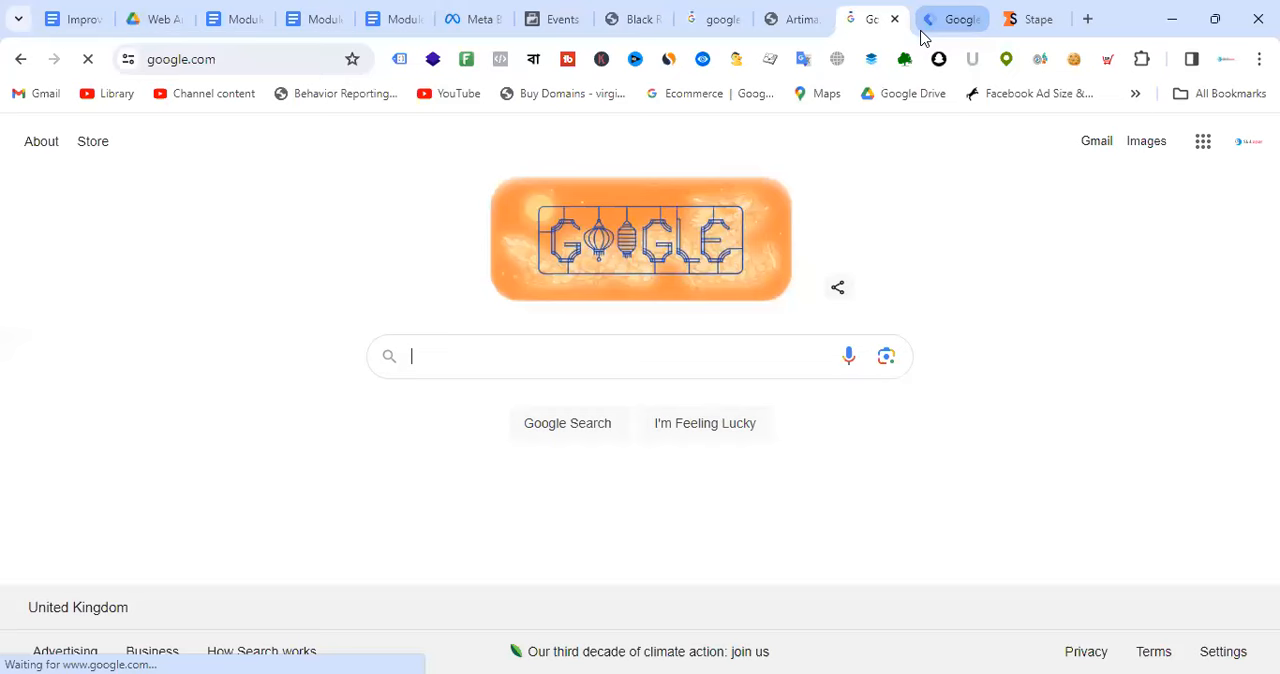
{"action": "left_click", "coordinate": [1040, 22]}
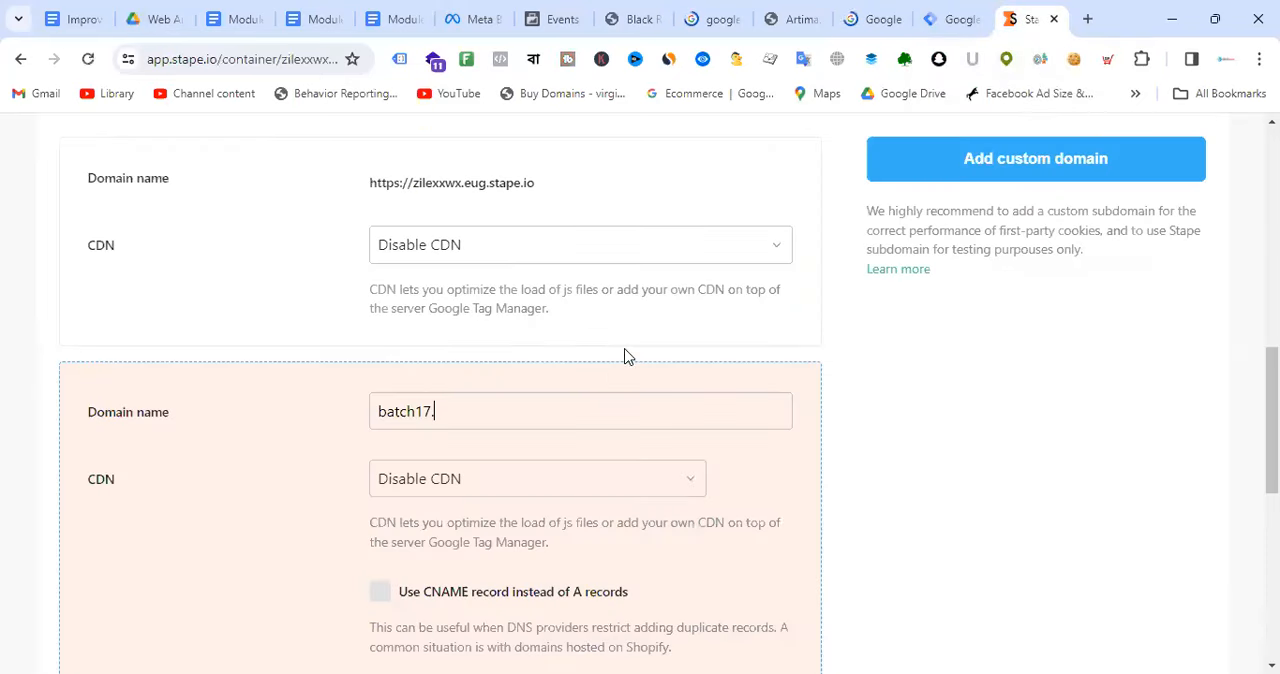
{"action": "key", "text": "ctrl+v"}
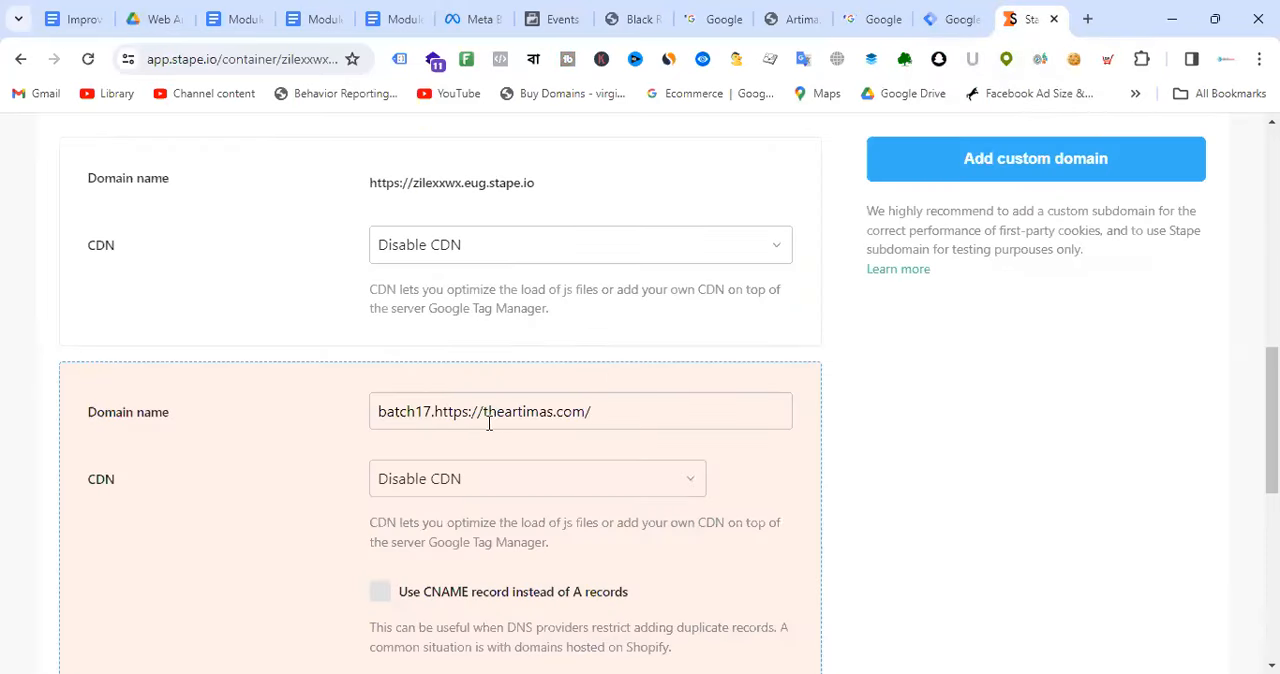
{"action": "left_click", "coordinate": [485, 415]}
{"action": "key", "text": "BackSpace"}
{"action": "key", "text": "BackSpace"}
{"action": "key", "text": "BackSpace"}
{"action": "key", "text": "BackSpace"}
{"action": "key", "text": "BackSpace"}
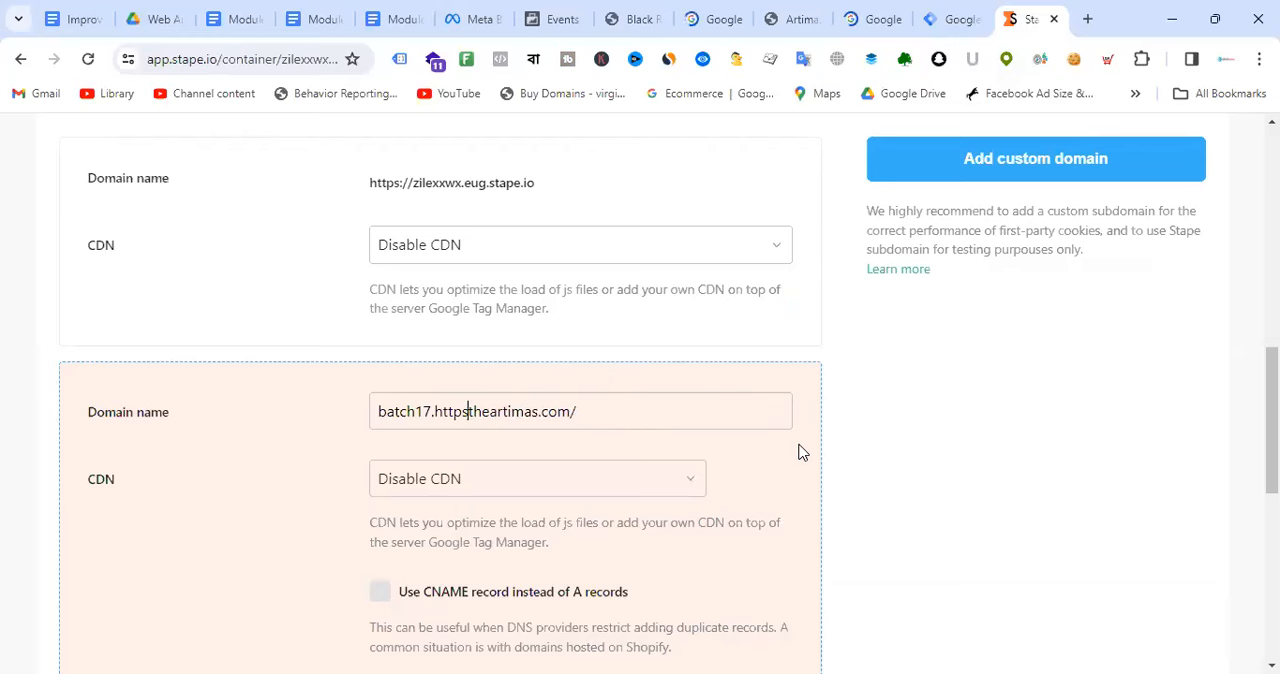
{"action": "key", "text": "BackSpace"}
{"action": "key", "text": "BackSpace"}
{"action": "key", "text": "BackSpace"}
Step: Replace the batch17 subdomain in the custom domain name with the site owner's first name
{"action": "left_click_drag", "start_coordinate": [432, 414], "coordinate": [366, 422]}
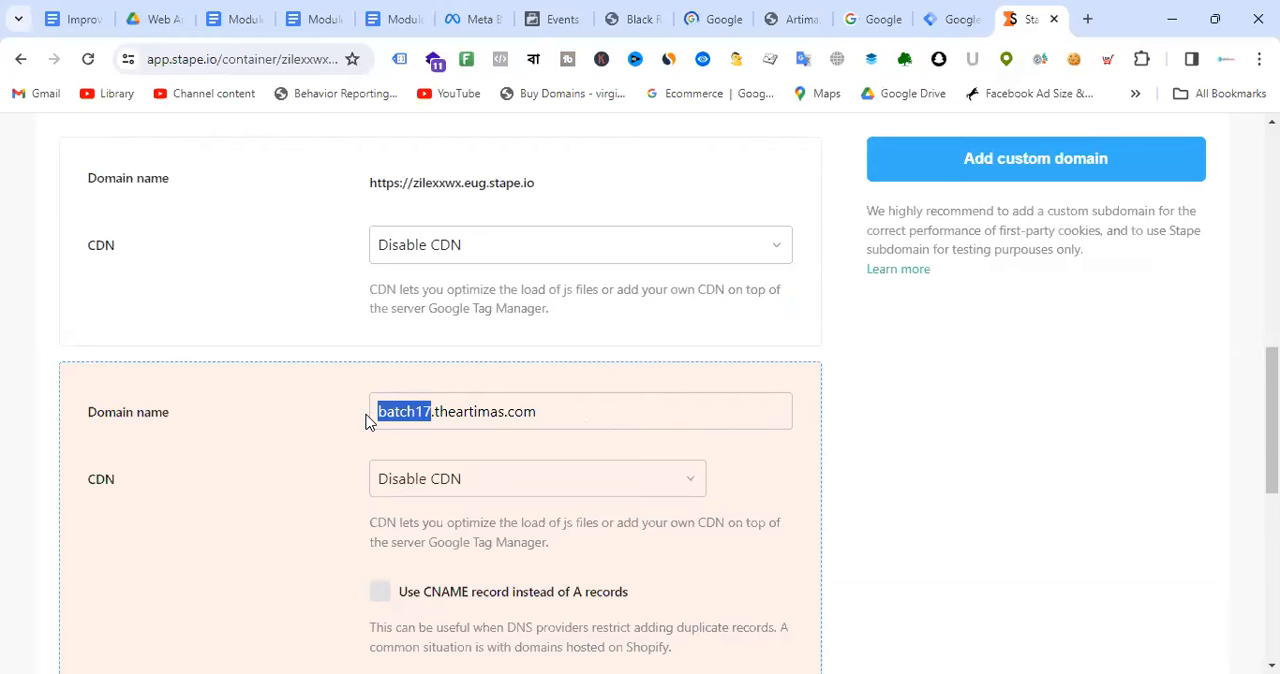
{"action": "type", "text": "shamim"}
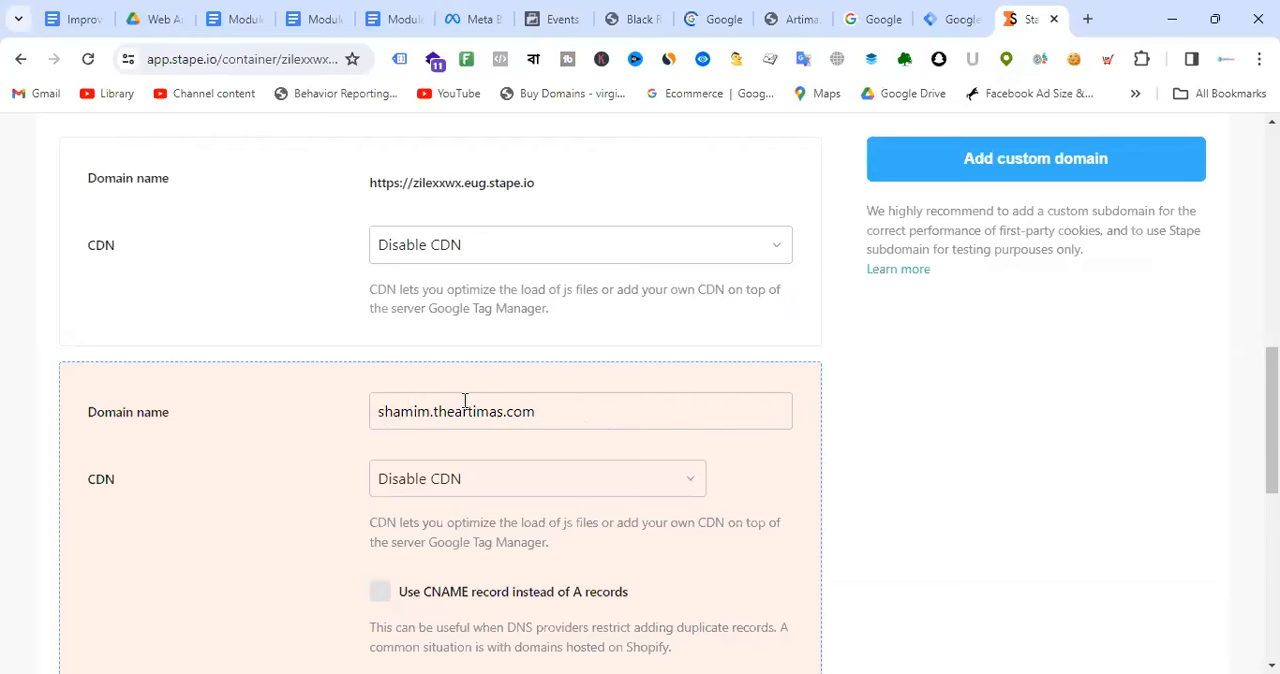
Step: Shorten the first-name subdomain in the custom domain name by removing its final letter
{"action": "left_click_drag", "start_coordinate": [430, 412], "coordinate": [418, 412]}
{"action": "key", "text": "BackSpace"}
{"action": "scroll", "coordinate": [673, 397], "scroll_direction": "down", "scroll_amount": 1}
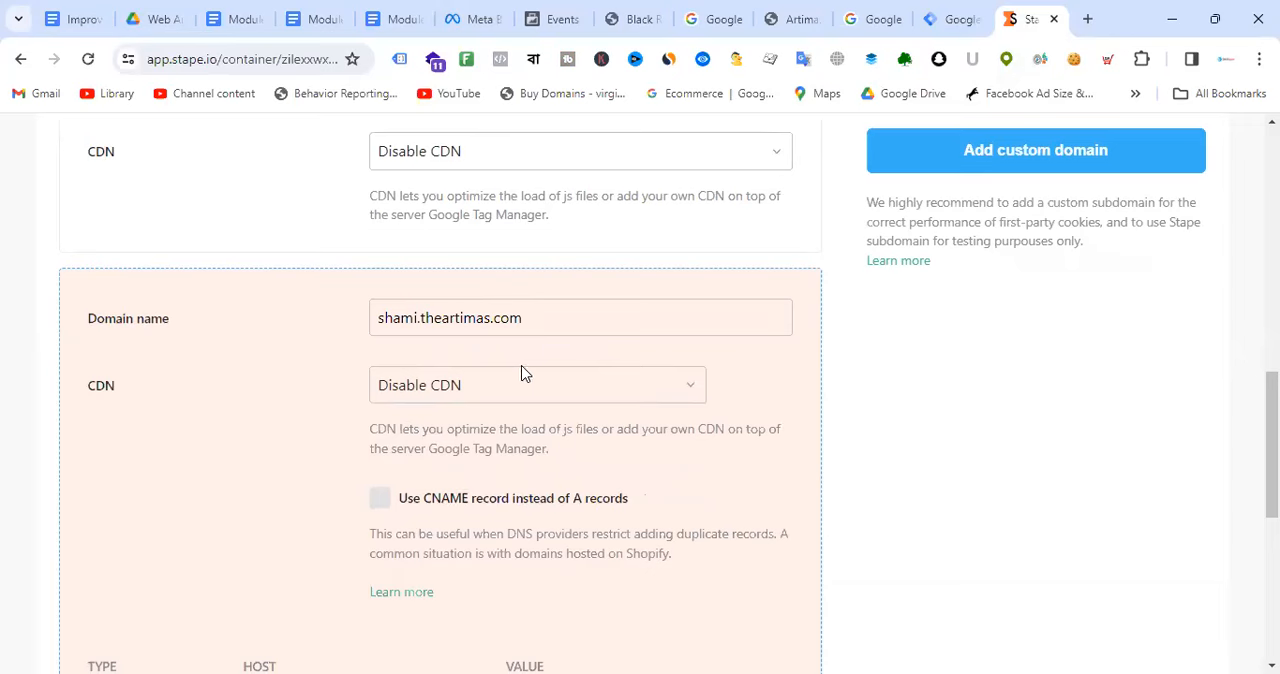
Step: Open cloudflare.com in a new browser tab and look over its home page
{"action": "left_click", "coordinate": [797, 14]}
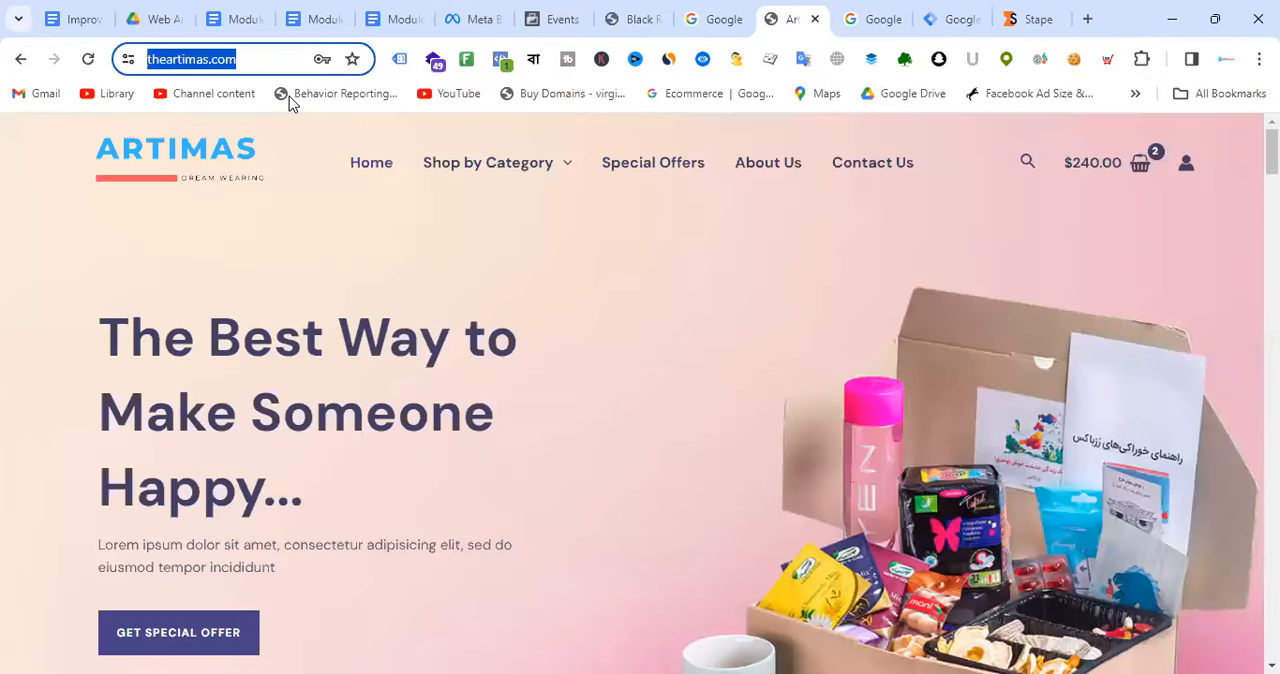
{"action": "left_click", "coordinate": [1088, 18]}
{"action": "type", "text": "cloudflare.com"}
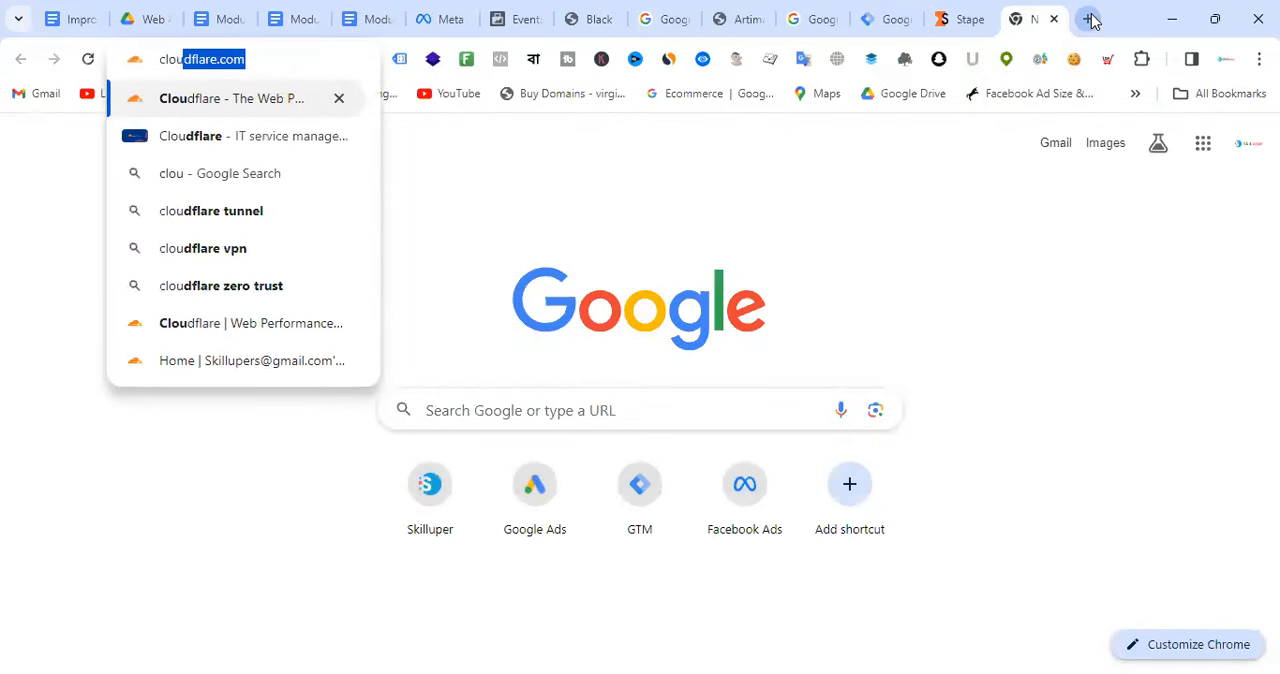
{"action": "key", "text": "Return"}
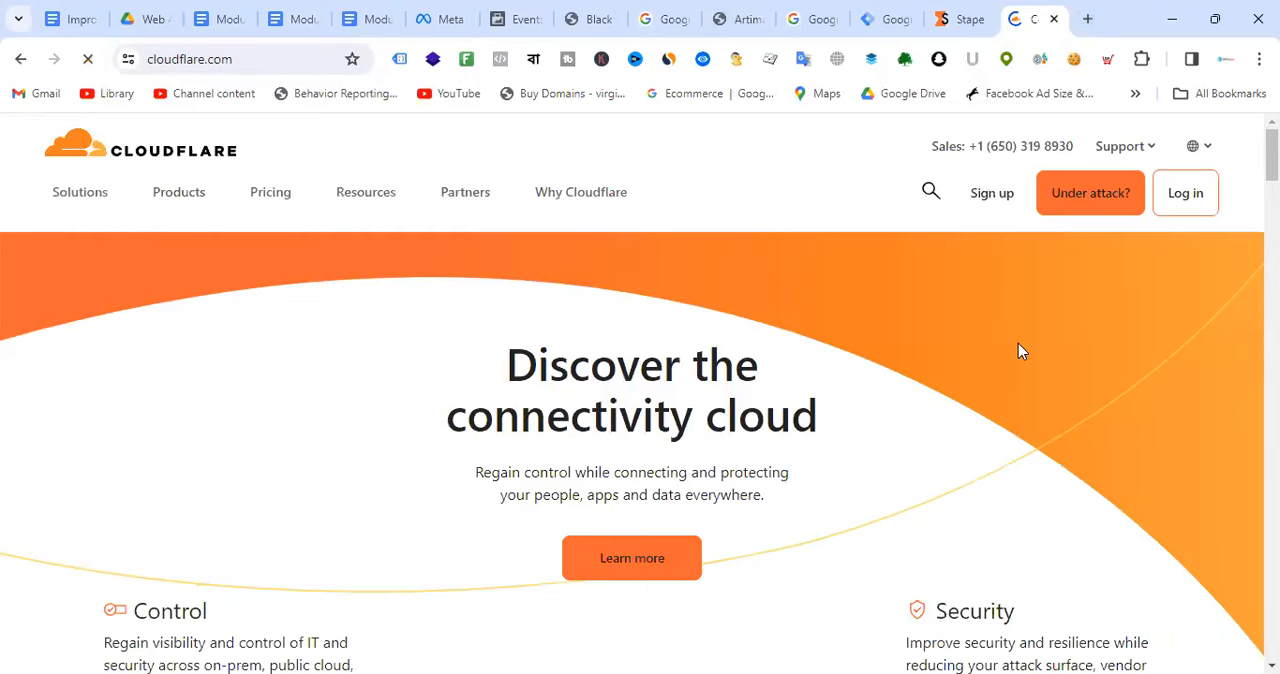
{"action": "scroll", "coordinate": [697, 348], "scroll_direction": "down", "scroll_amount": 1}
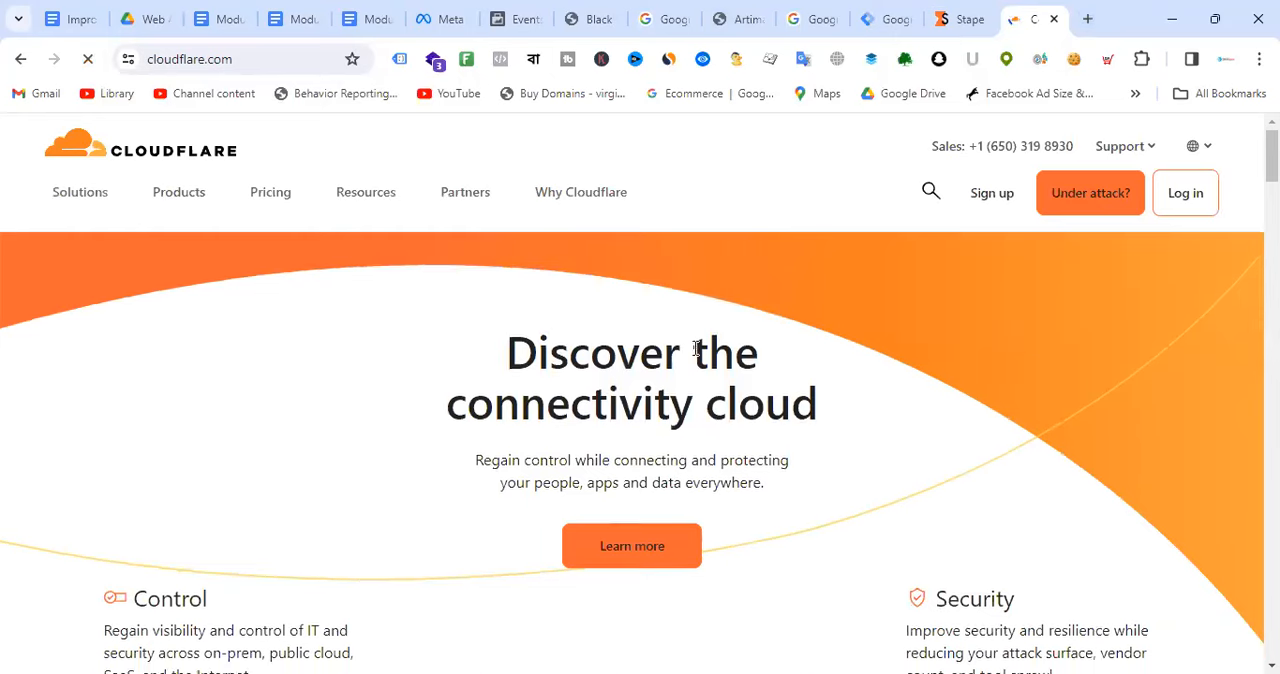
{"action": "scroll", "coordinate": [697, 348], "scroll_direction": "down", "scroll_amount": 3}
{"action": "scroll", "coordinate": [930, 601], "scroll_direction": "up", "scroll_amount": 2}
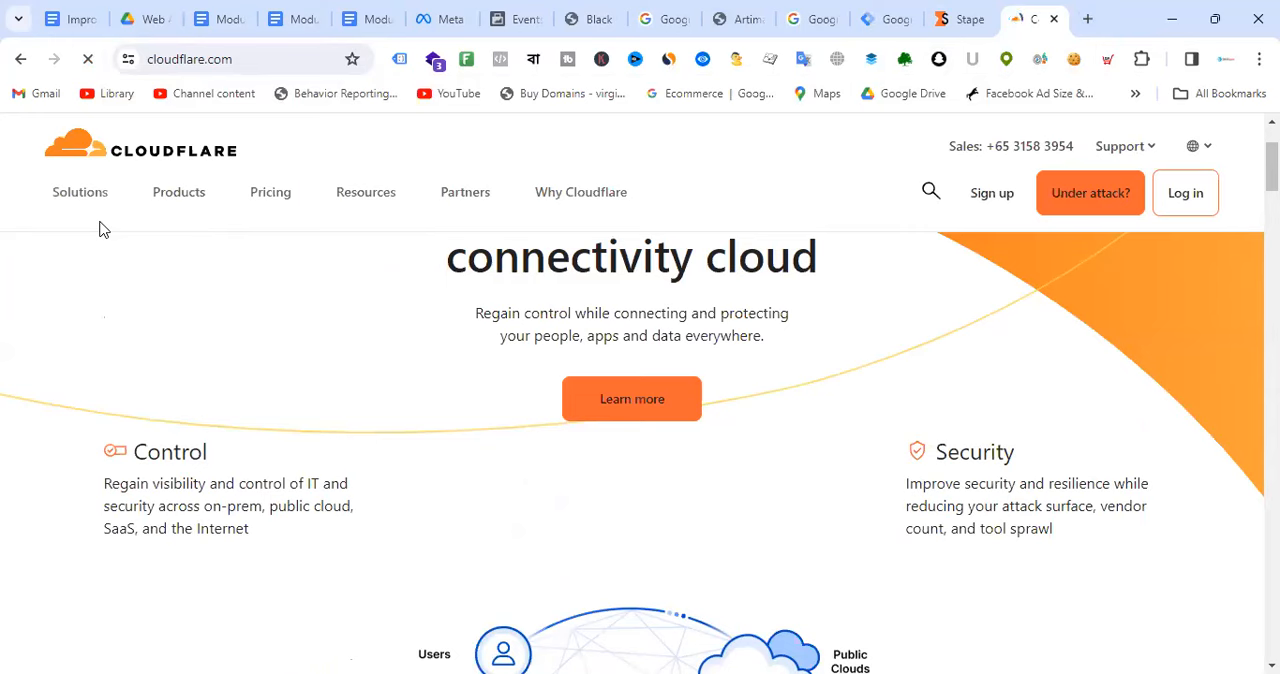
{"action": "scroll", "coordinate": [509, 380], "scroll_direction": "up", "scroll_amount": 2}
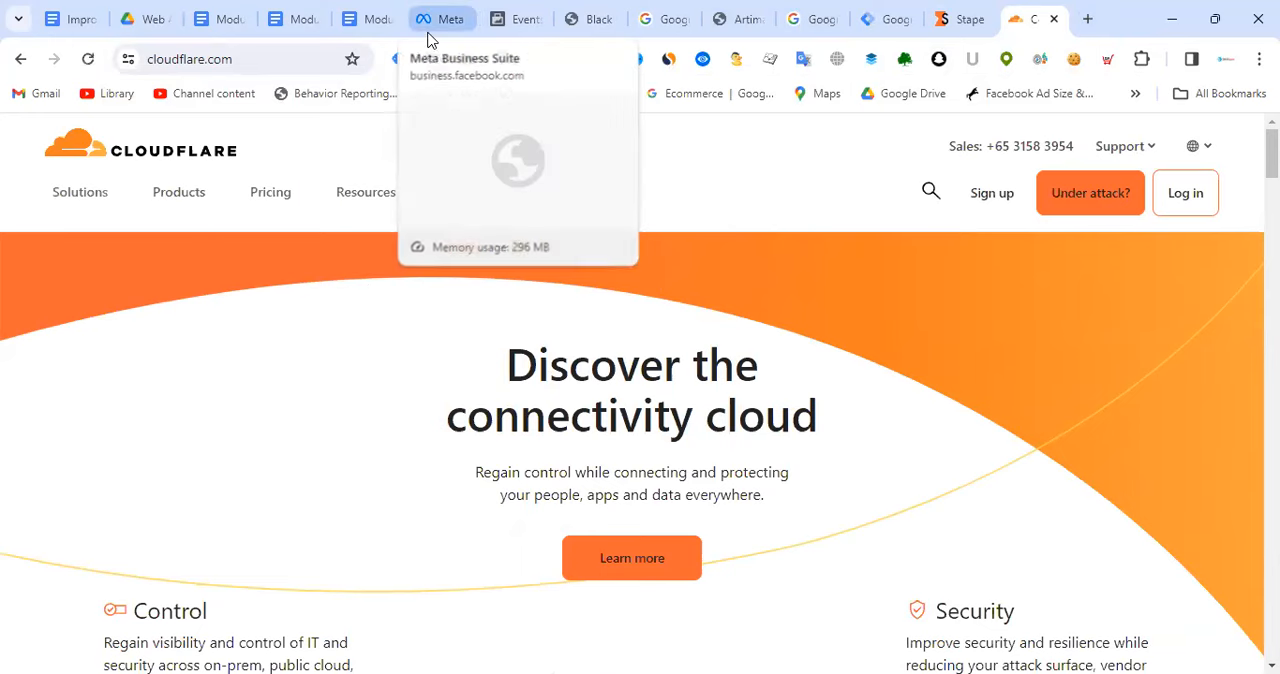
Step: Return to Stape and review the custom domain's CDN choices and its required DNS records
{"action": "left_click", "coordinate": [965, 17]}
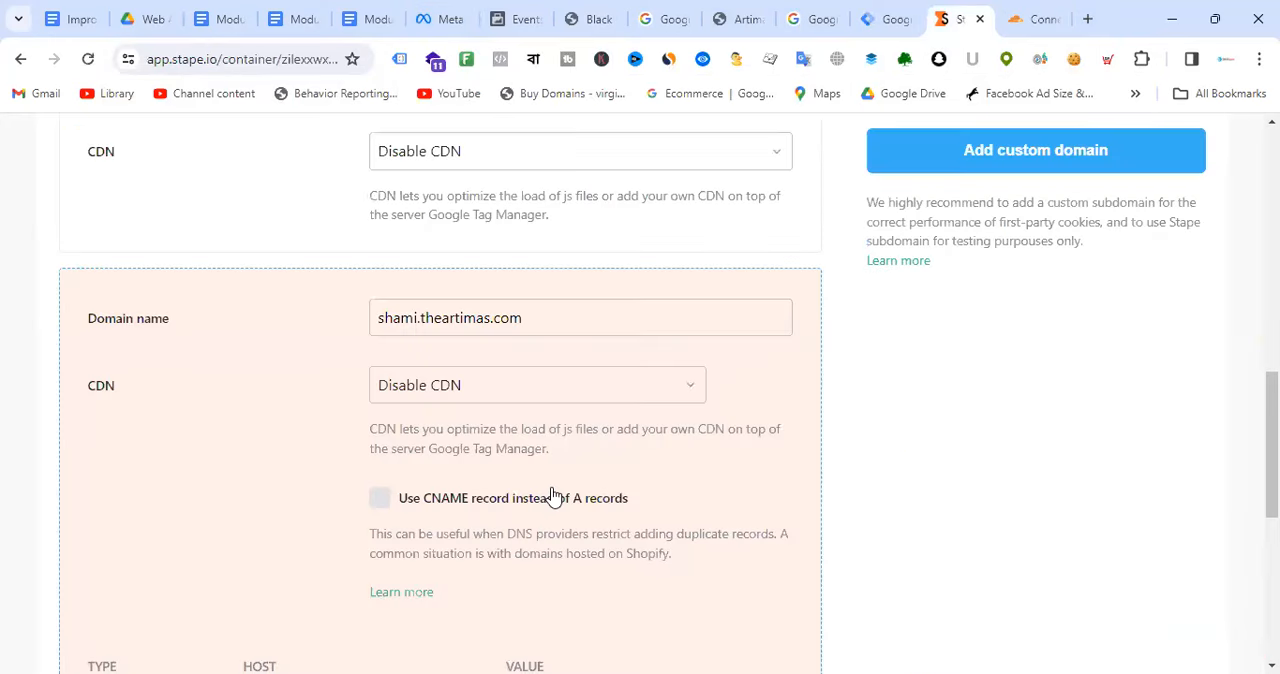
{"action": "left_click", "coordinate": [520, 388]}
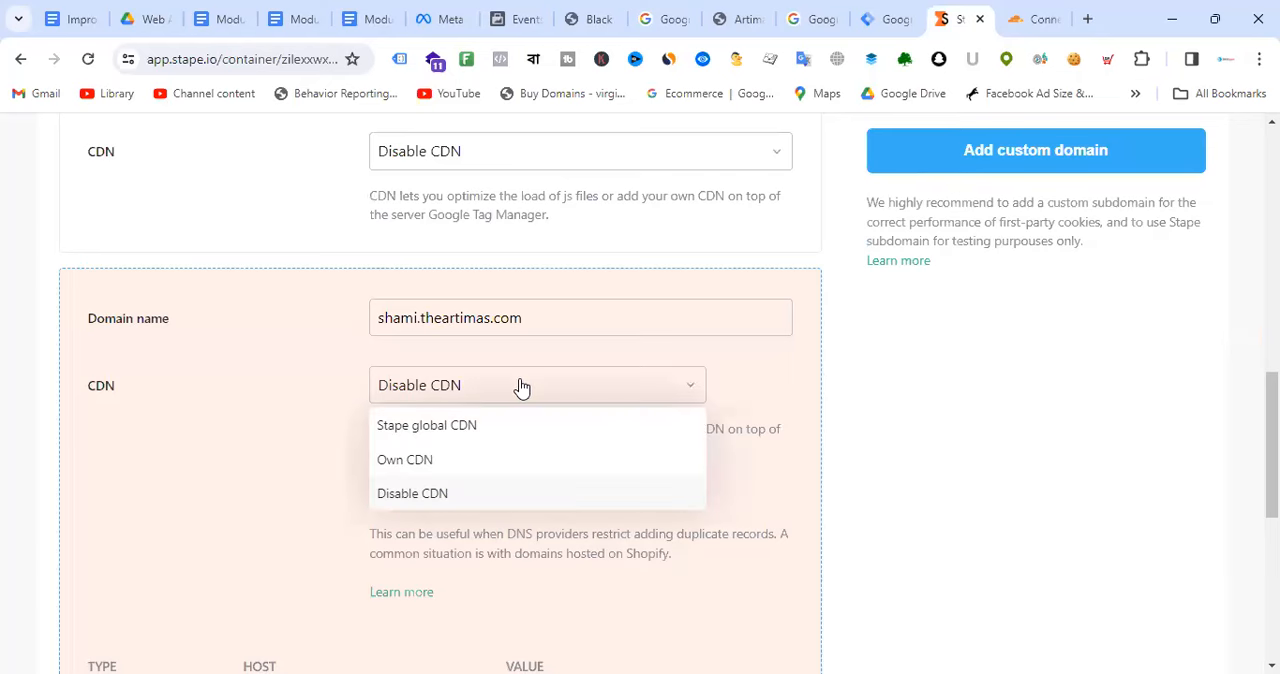
{"action": "left_click", "coordinate": [808, 366]}
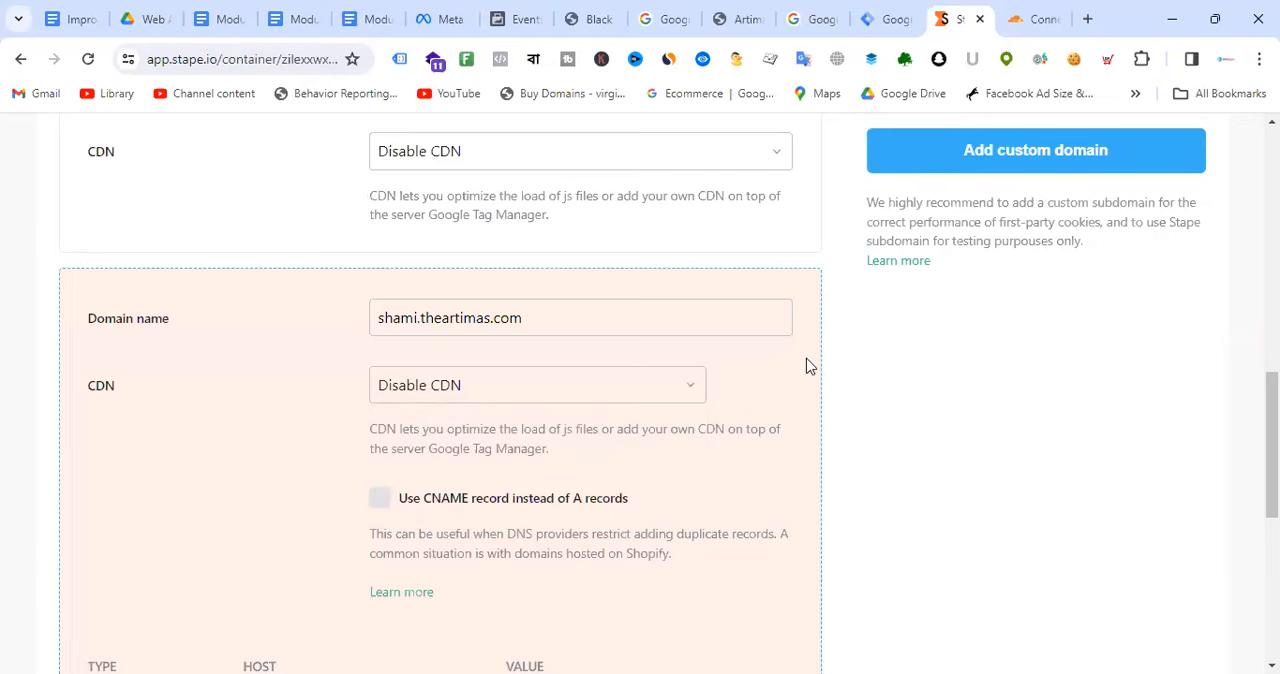
{"action": "scroll", "coordinate": [691, 329], "scroll_direction": "down", "scroll_amount": 2}
{"action": "scroll", "coordinate": [686, 329], "scroll_direction": "down", "scroll_amount": 2}
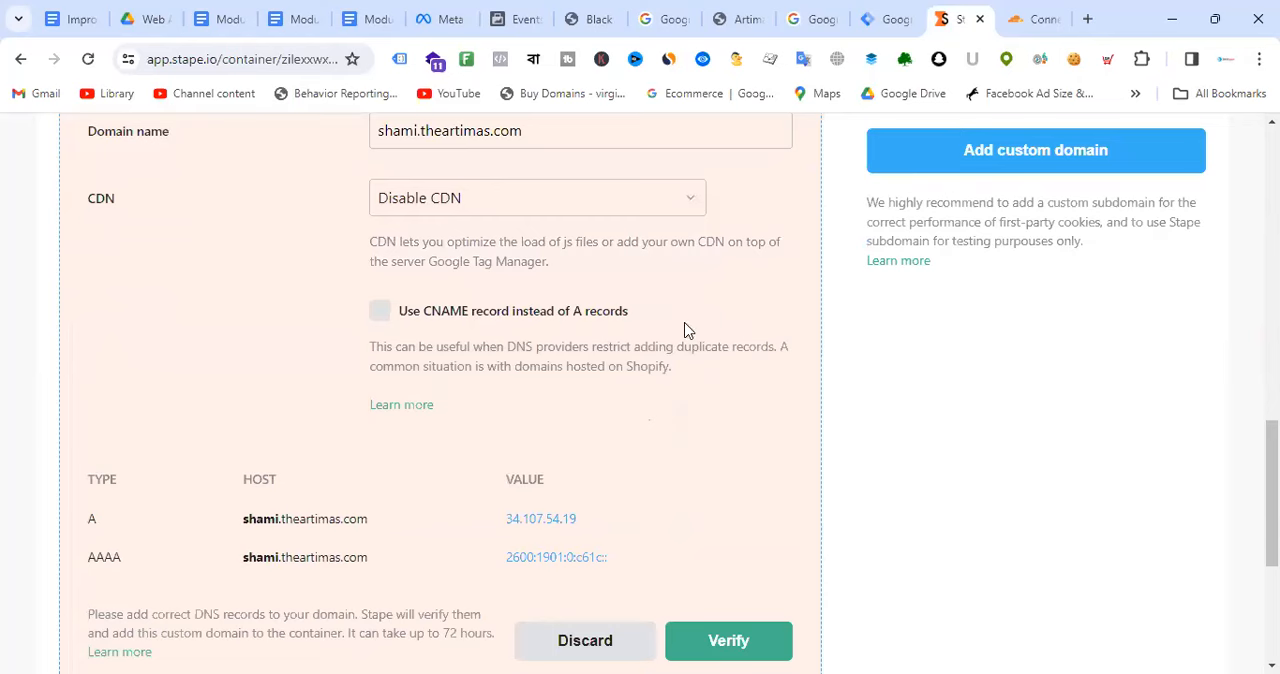
{"action": "scroll", "coordinate": [686, 329], "scroll_direction": "down", "scroll_amount": 2}
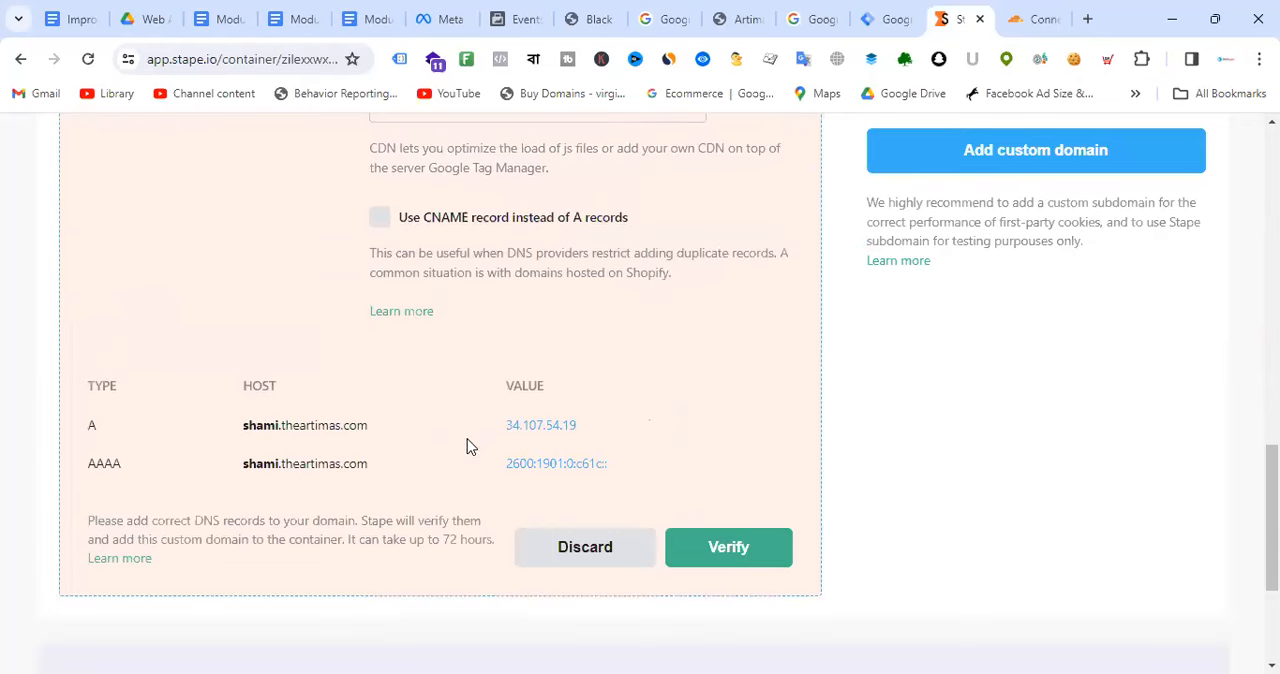
Step: Compare the default stape.io domain with the custom domain name, and consult the server-side tracking diagram in the Module-11 document
{"action": "scroll", "coordinate": [470, 440], "scroll_direction": "up", "scroll_amount": 5}
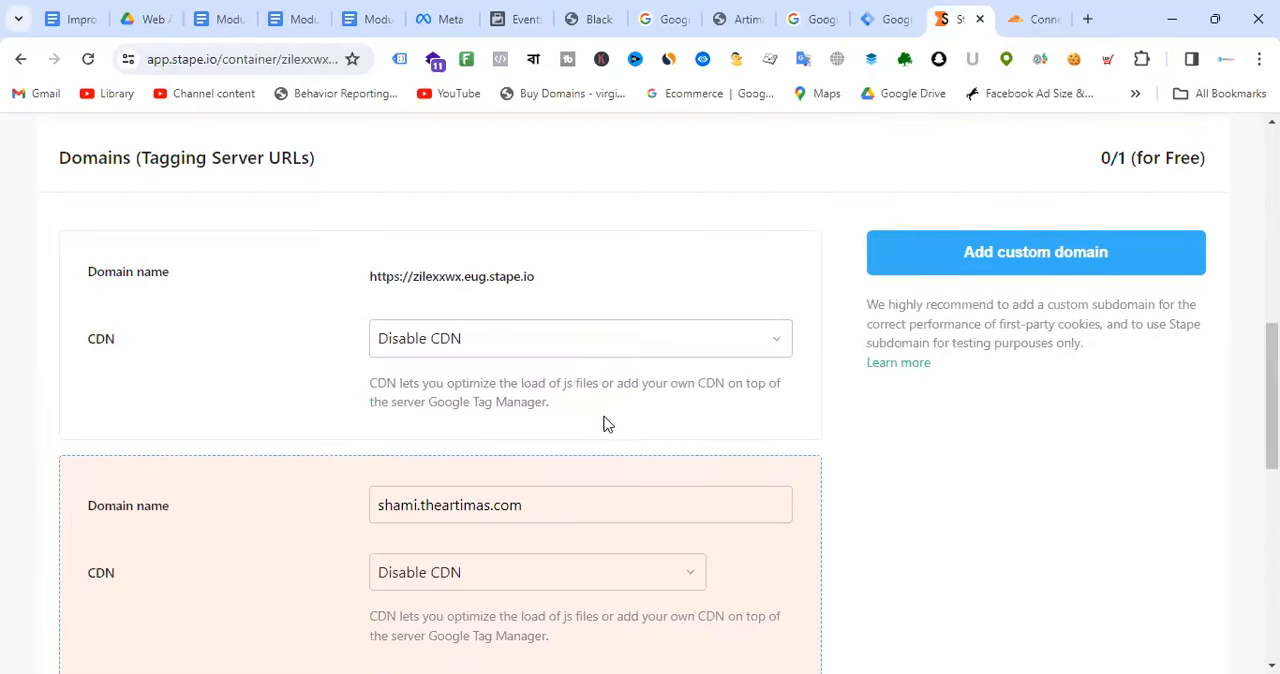
{"action": "left_click_drag", "start_coordinate": [371, 276], "coordinate": [543, 271]}
{"action": "scroll", "coordinate": [683, 346], "scroll_direction": "down", "scroll_amount": 2}
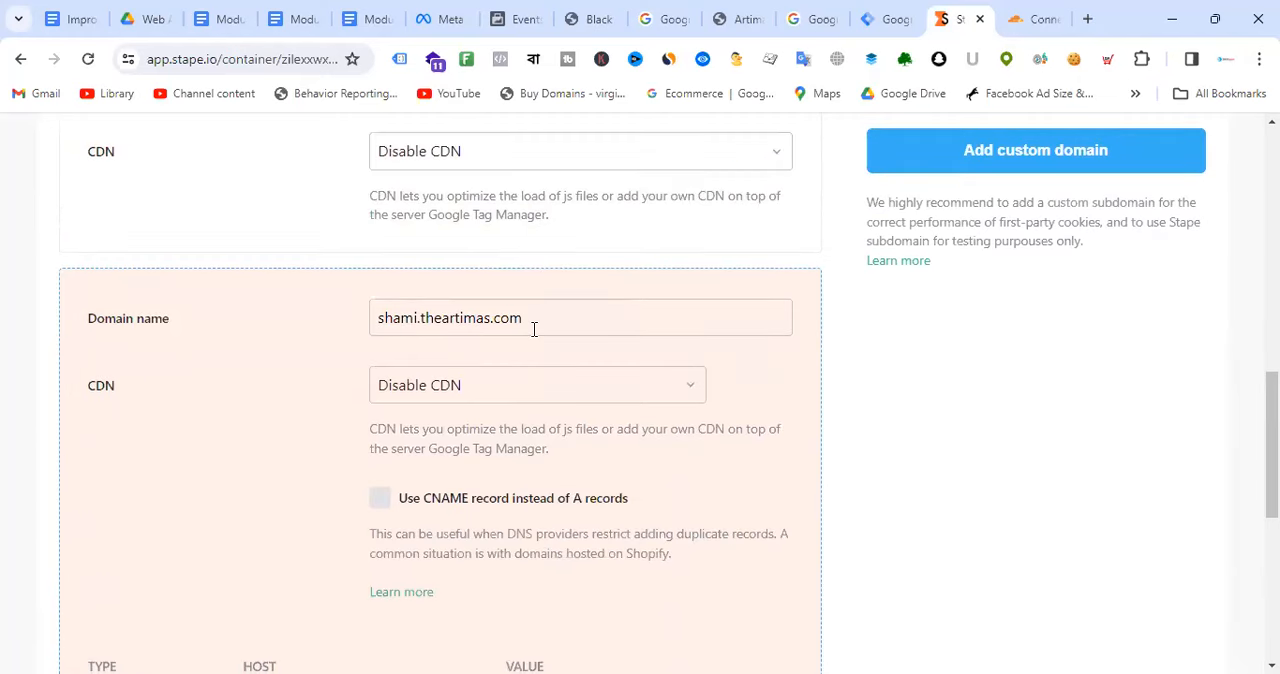
{"action": "left_click_drag", "start_coordinate": [540, 320], "coordinate": [374, 320]}
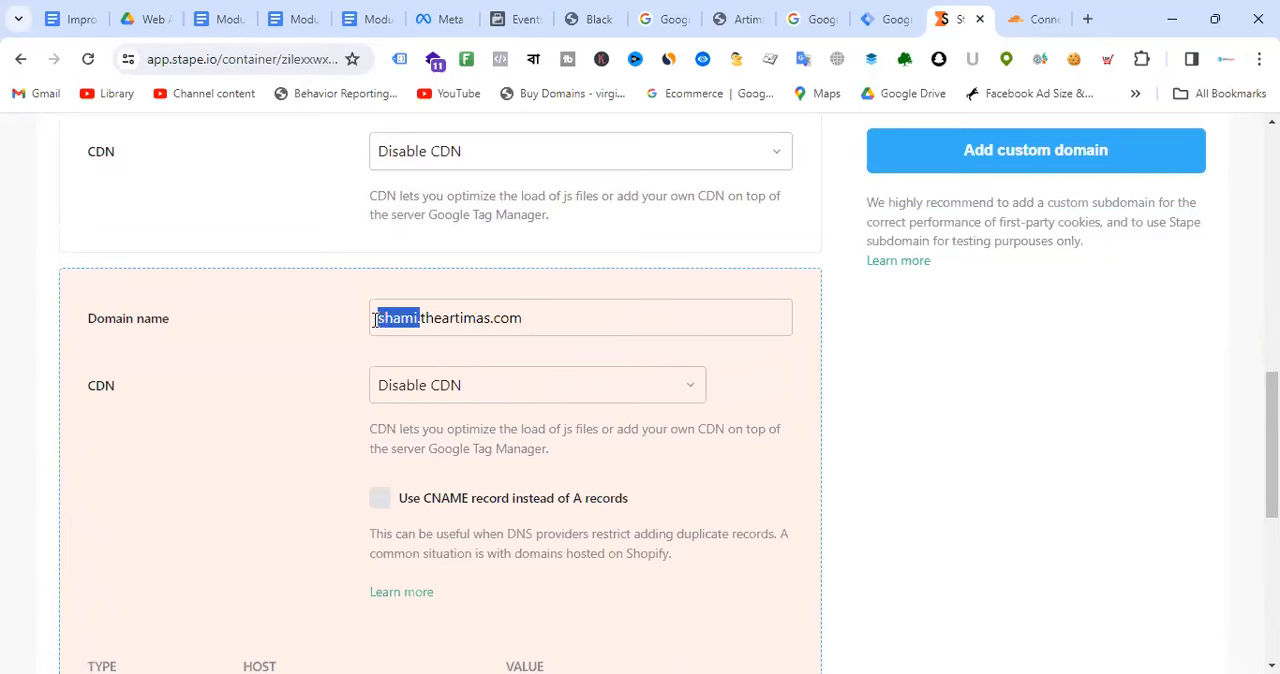
{"action": "left_click", "coordinate": [555, 318]}
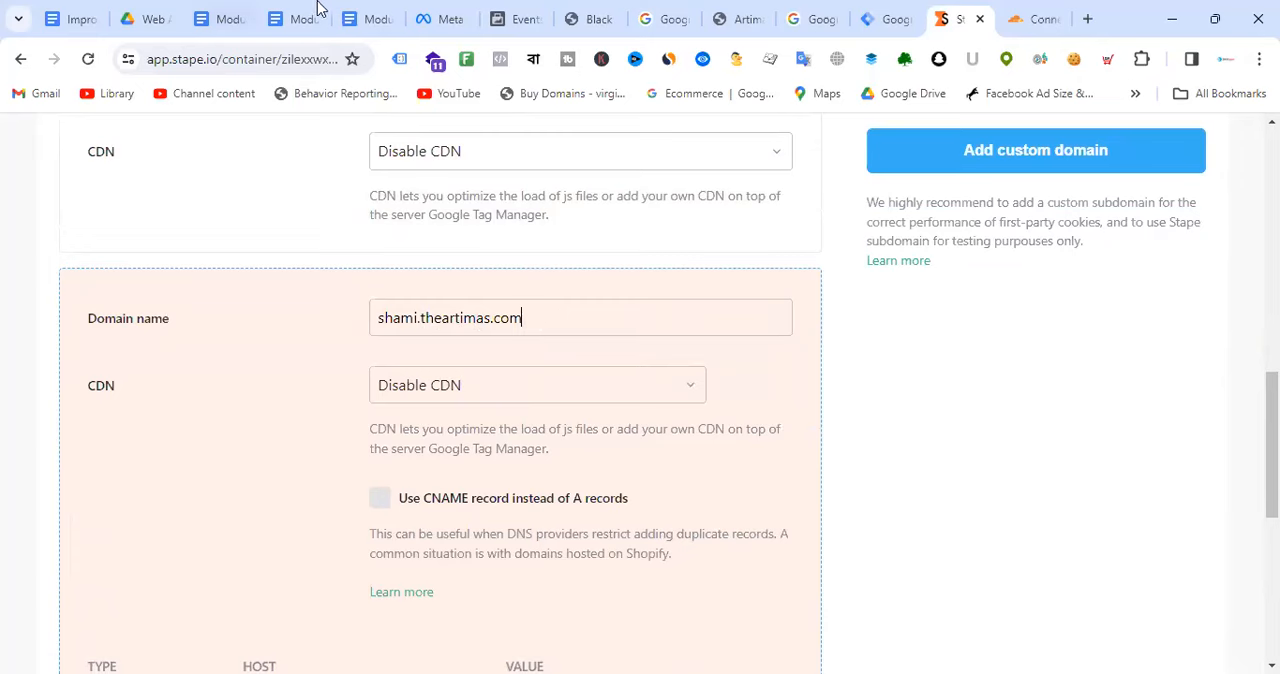
{"action": "left_click", "coordinate": [376, 14]}
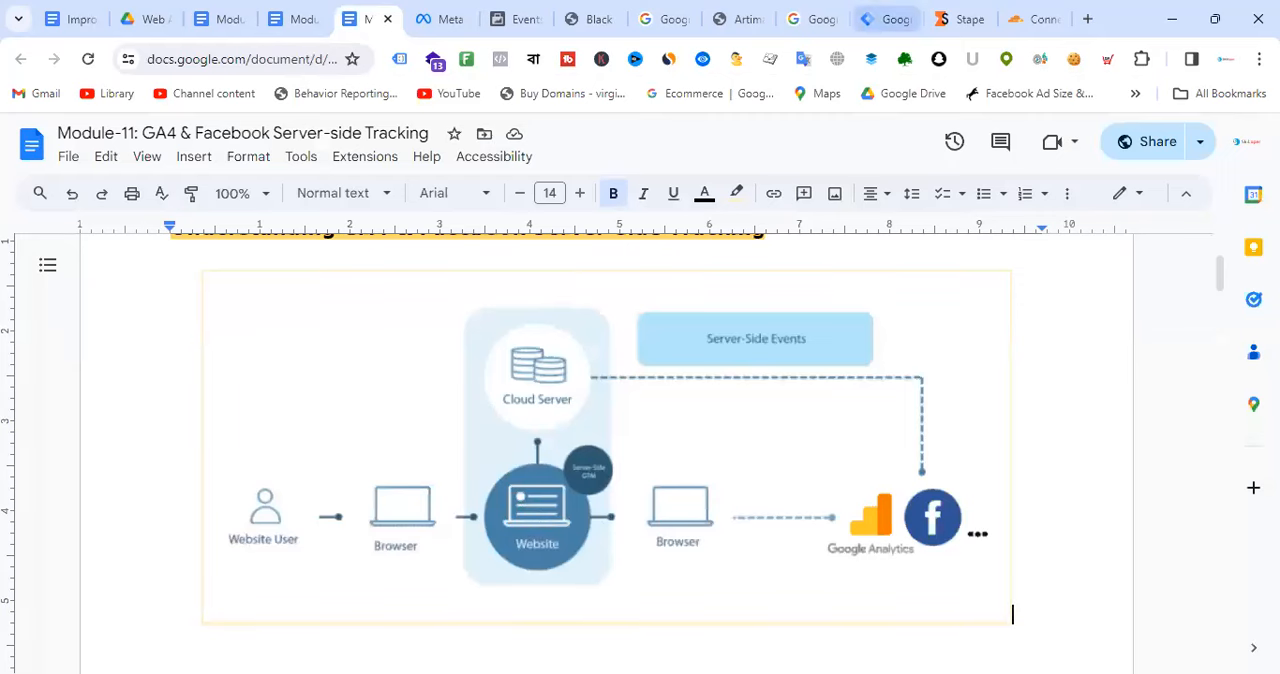
Step: Return to Stape and examine the type, host and value of the custom domain's A and AAAA records
{"action": "left_click", "coordinate": [965, 15]}
{"action": "scroll", "coordinate": [580, 403], "scroll_direction": "down", "scroll_amount": 3}
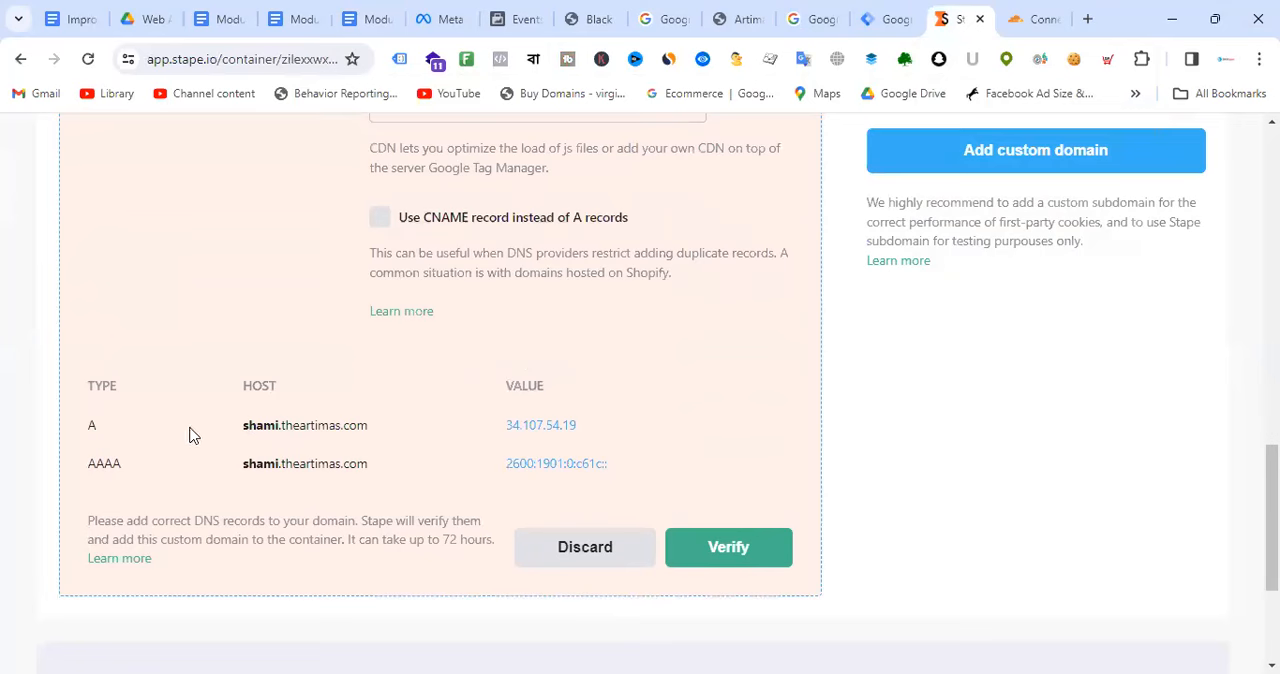
{"action": "mouse_move", "coordinate": [252, 435]}
{"action": "left_click_drag", "start_coordinate": [237, 437], "coordinate": [363, 432]}
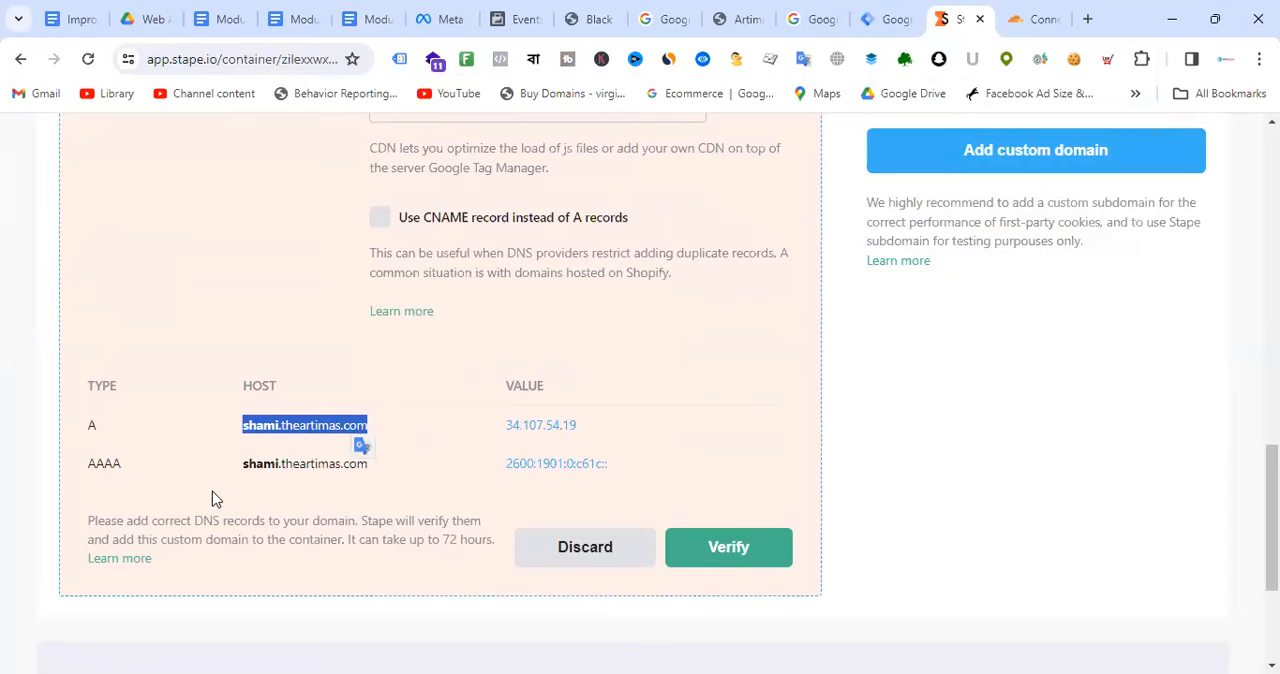
{"action": "left_click_drag", "start_coordinate": [83, 478], "coordinate": [149, 471]}
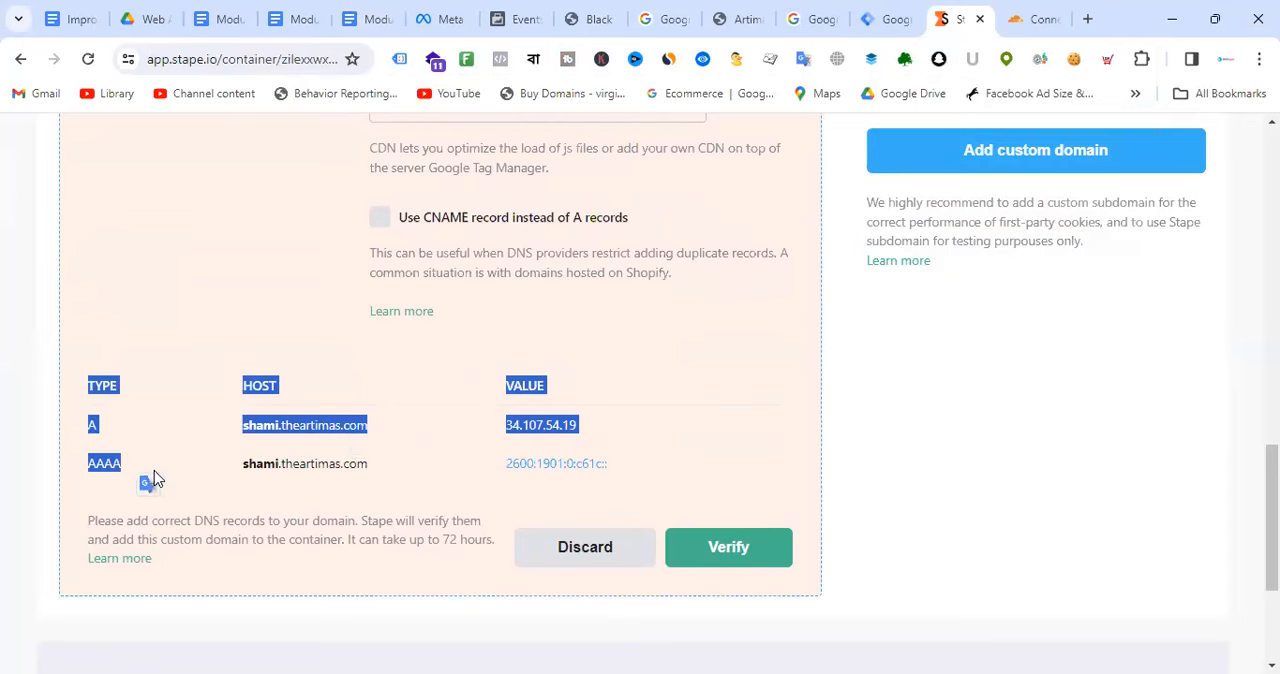
{"action": "left_click", "coordinate": [157, 478]}
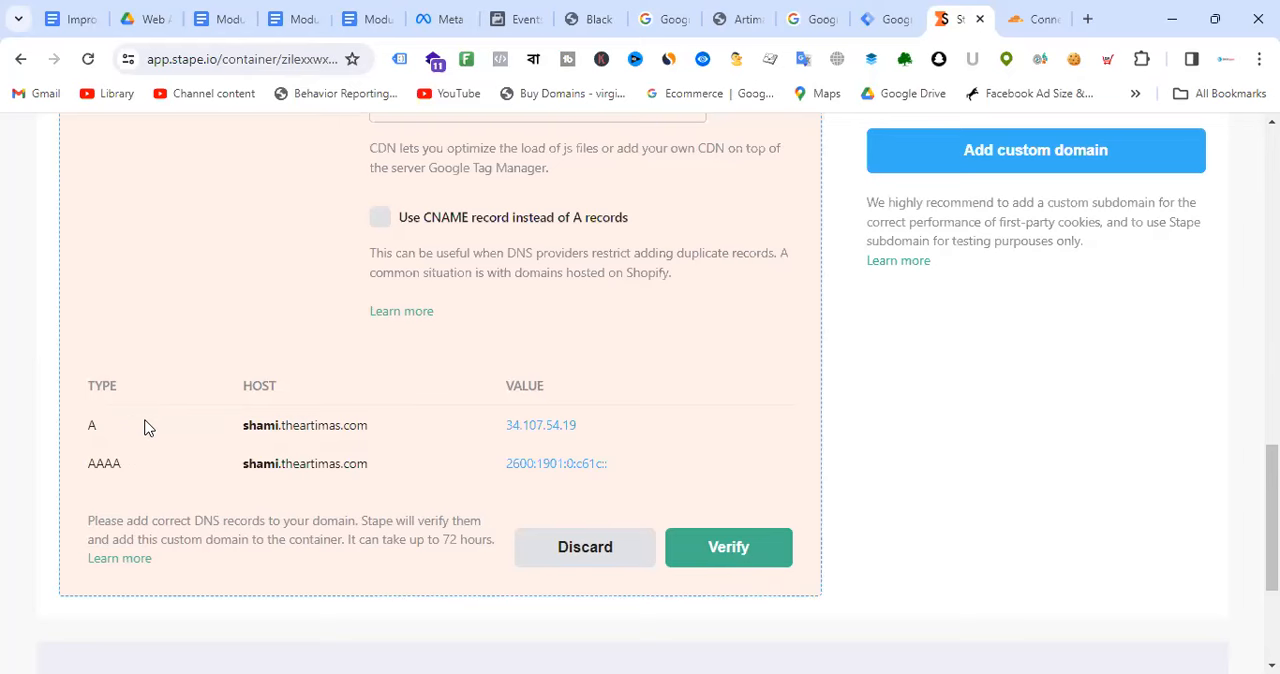
{"action": "left_click_drag", "start_coordinate": [80, 434], "coordinate": [240, 430]}
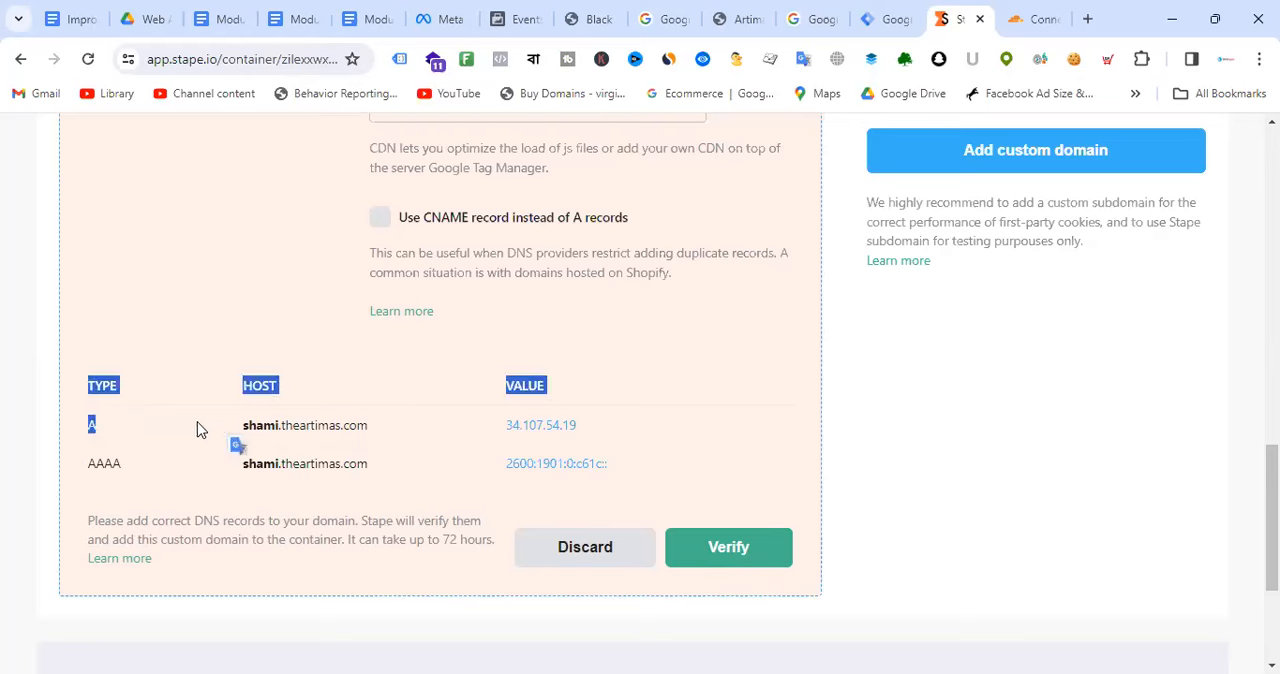
{"action": "left_click", "coordinate": [139, 436]}
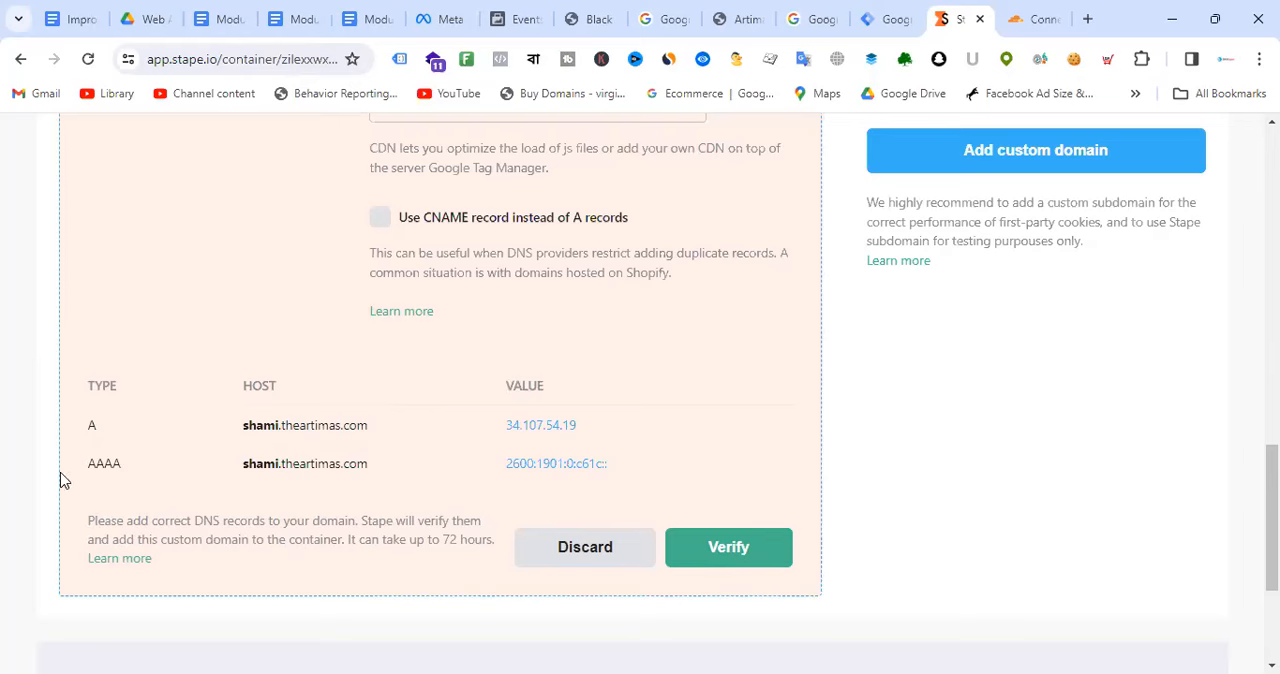
{"action": "left_click_drag", "start_coordinate": [63, 477], "coordinate": [129, 477]}
{"action": "left_click", "coordinate": [184, 376]}
{"action": "left_click_drag", "start_coordinate": [79, 440], "coordinate": [106, 434]}
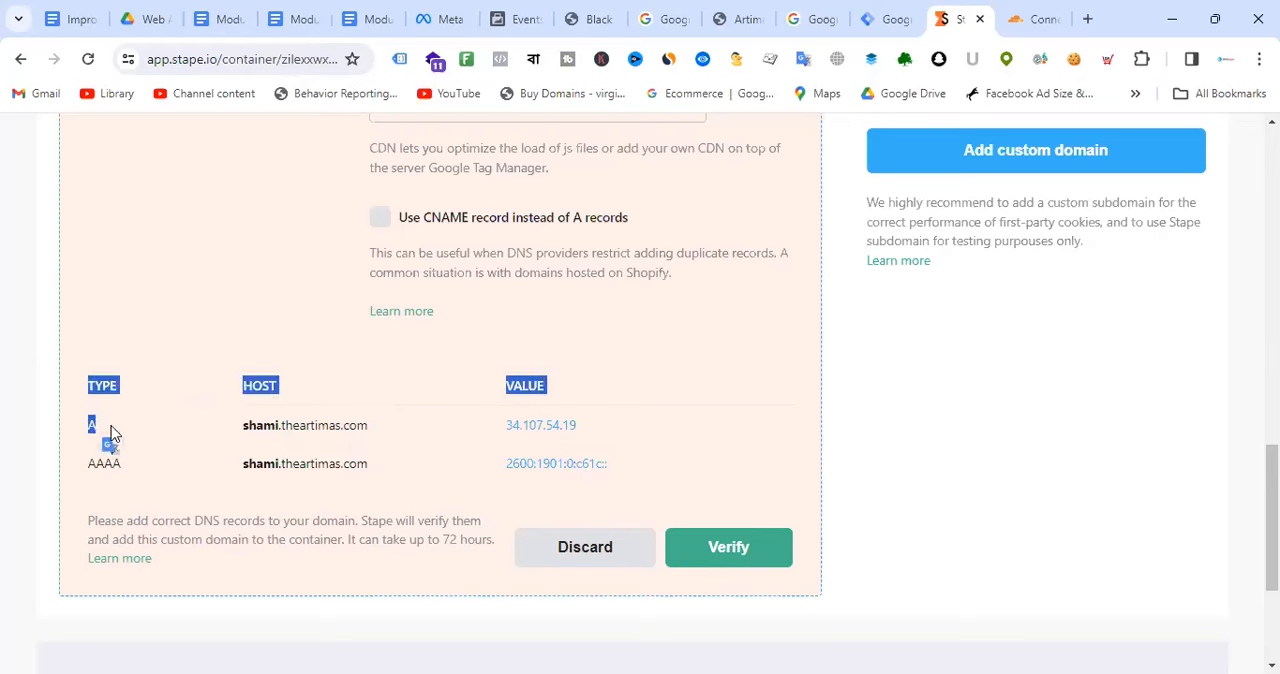
{"action": "left_click", "coordinate": [76, 487]}
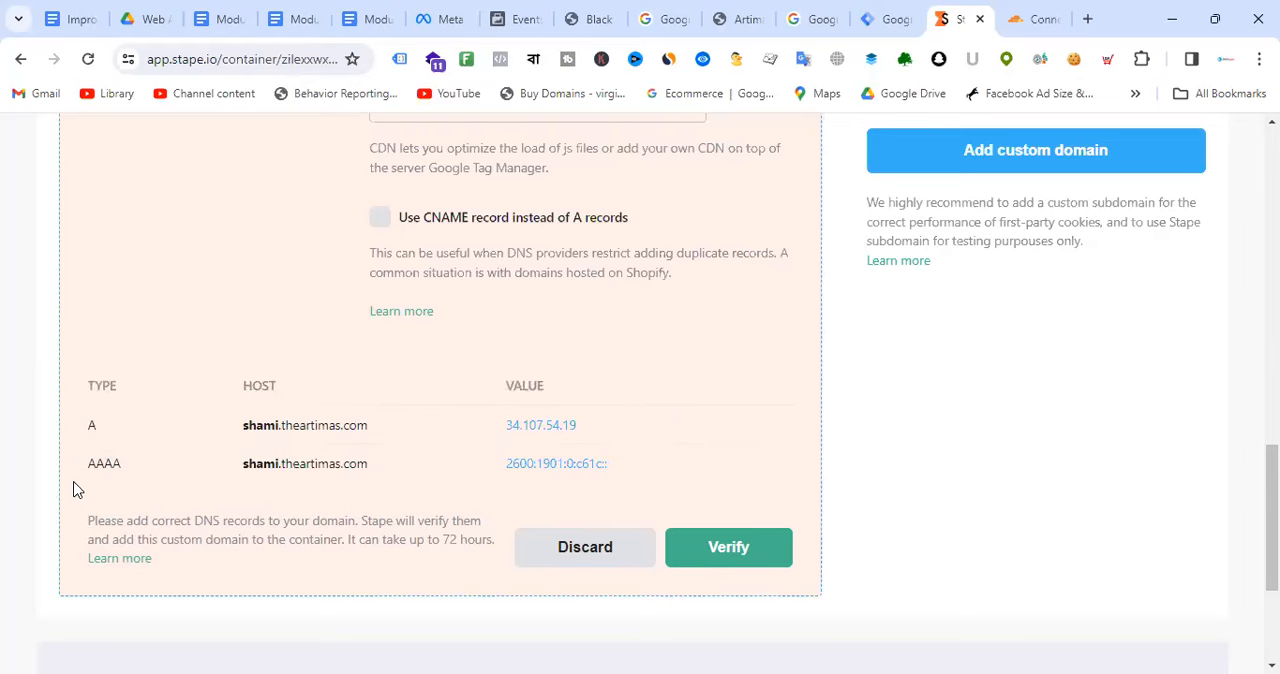
{"action": "left_click_drag", "start_coordinate": [81, 467], "coordinate": [123, 472]}
{"action": "left_click", "coordinate": [780, 348]}
Step: Switch to the Cloudflare tab and load theartimas.com in it
{"action": "left_click", "coordinate": [1045, 19]}
{"action": "left_click", "coordinate": [297, 60]}
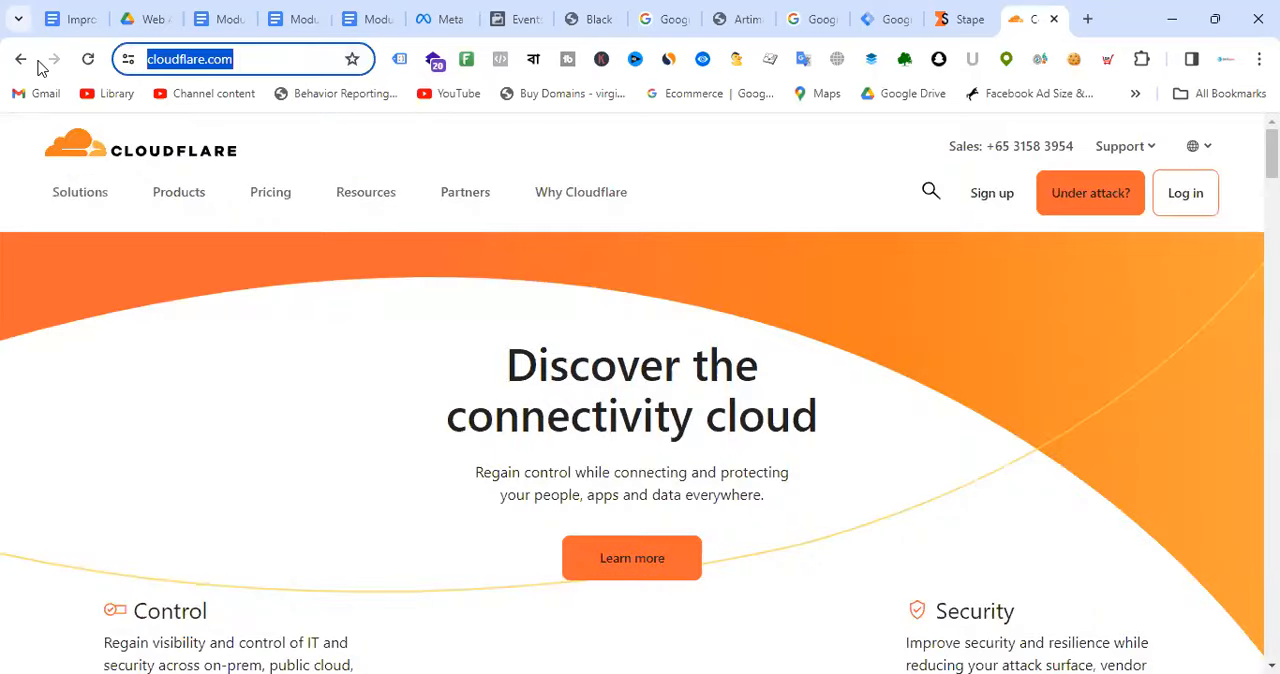
{"action": "type", "text": "atr"}
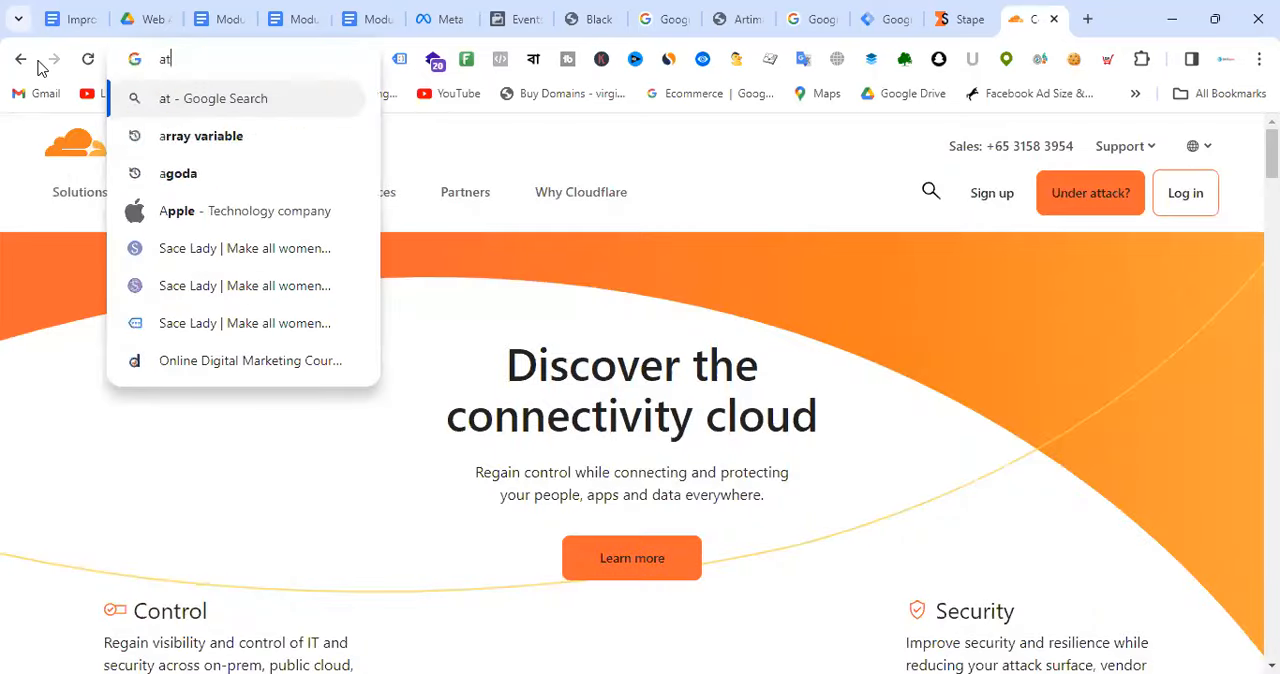
{"action": "key", "text": "BackSpace"}
{"action": "key", "text": "BackSpace"}
{"action": "type", "text": "rtim"}
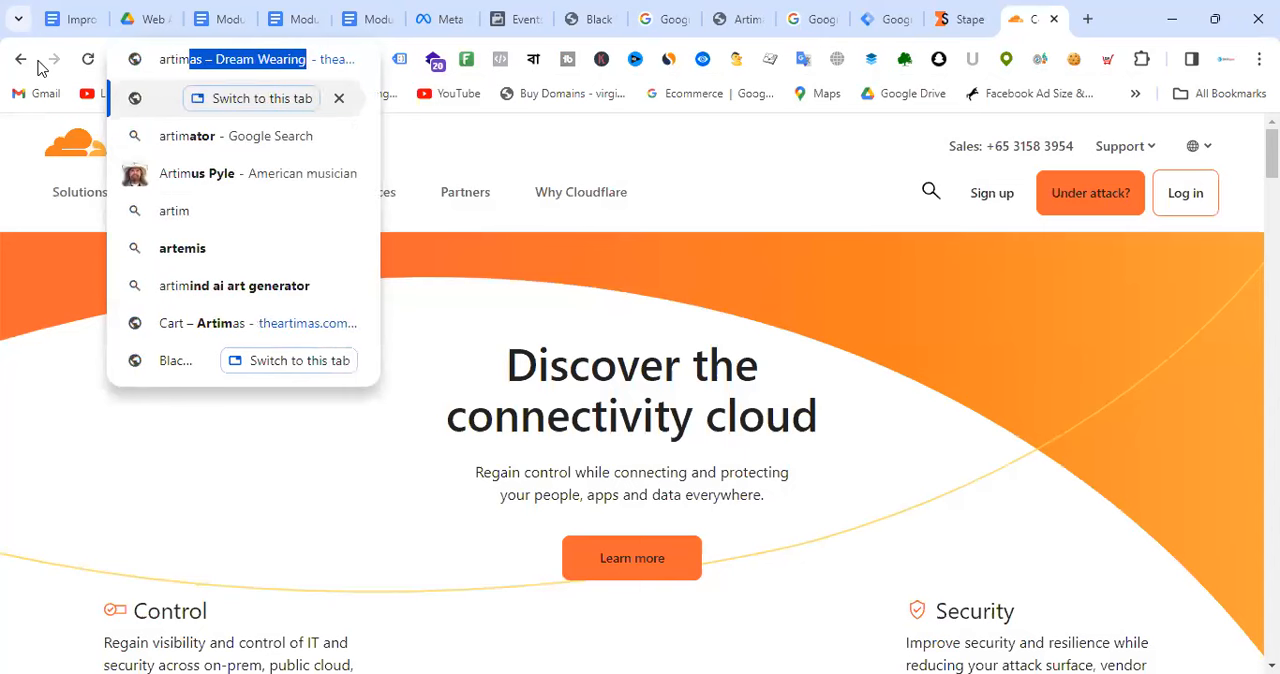
{"action": "key", "text": "Return"}
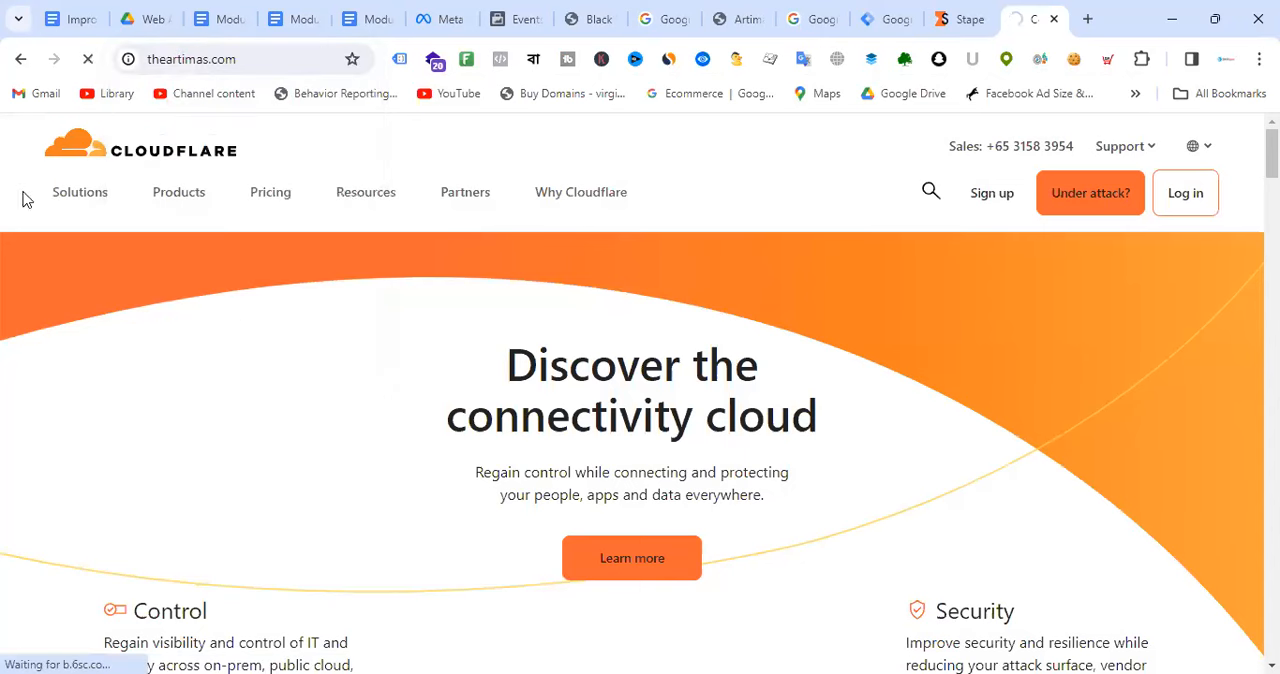
Step: Open the site's cPanel login page through theartimas.com/cpanel, choosing the entry for connections not behind a firewall blocking port 2083
{"action": "left_click", "coordinate": [275, 58]}
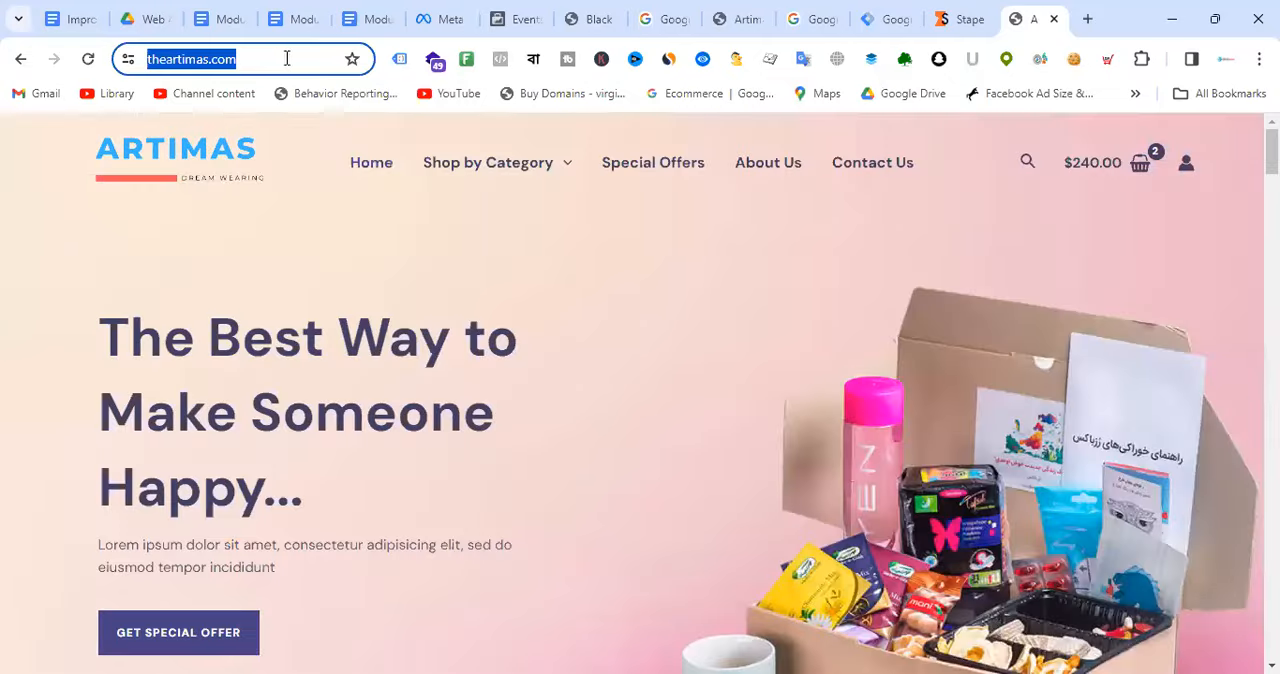
{"action": "left_click", "coordinate": [286, 58]}
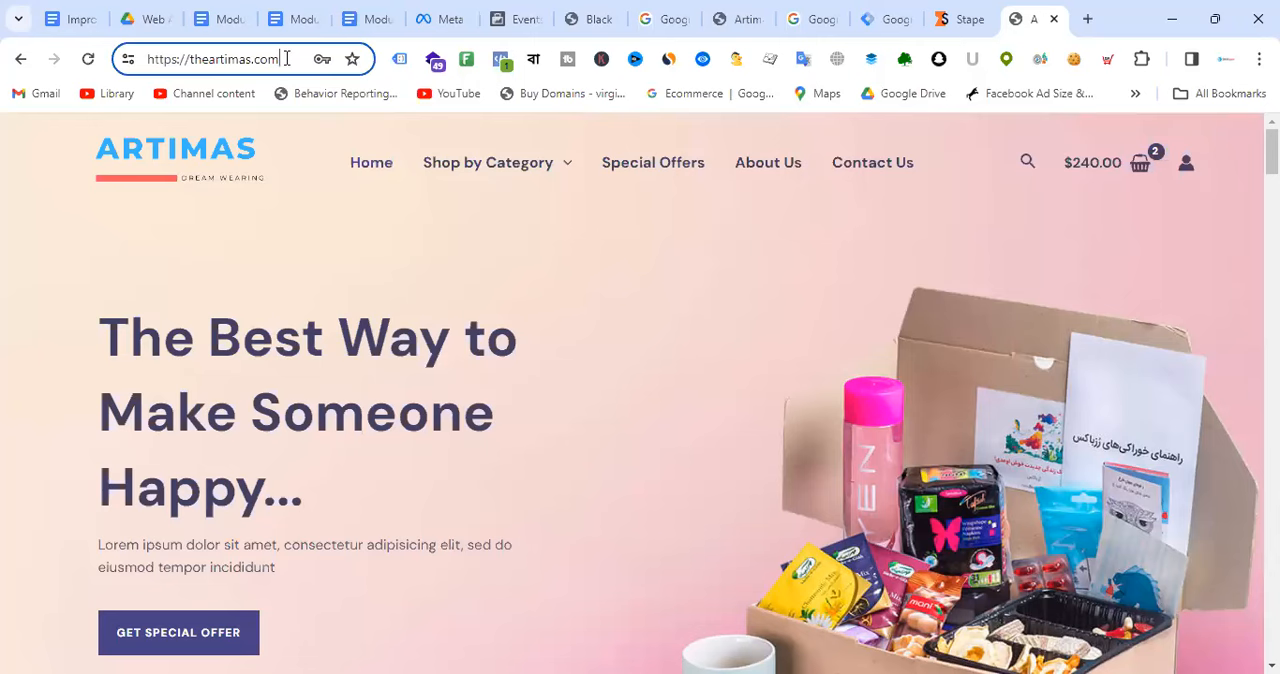
{"action": "type", "text": "/c"}
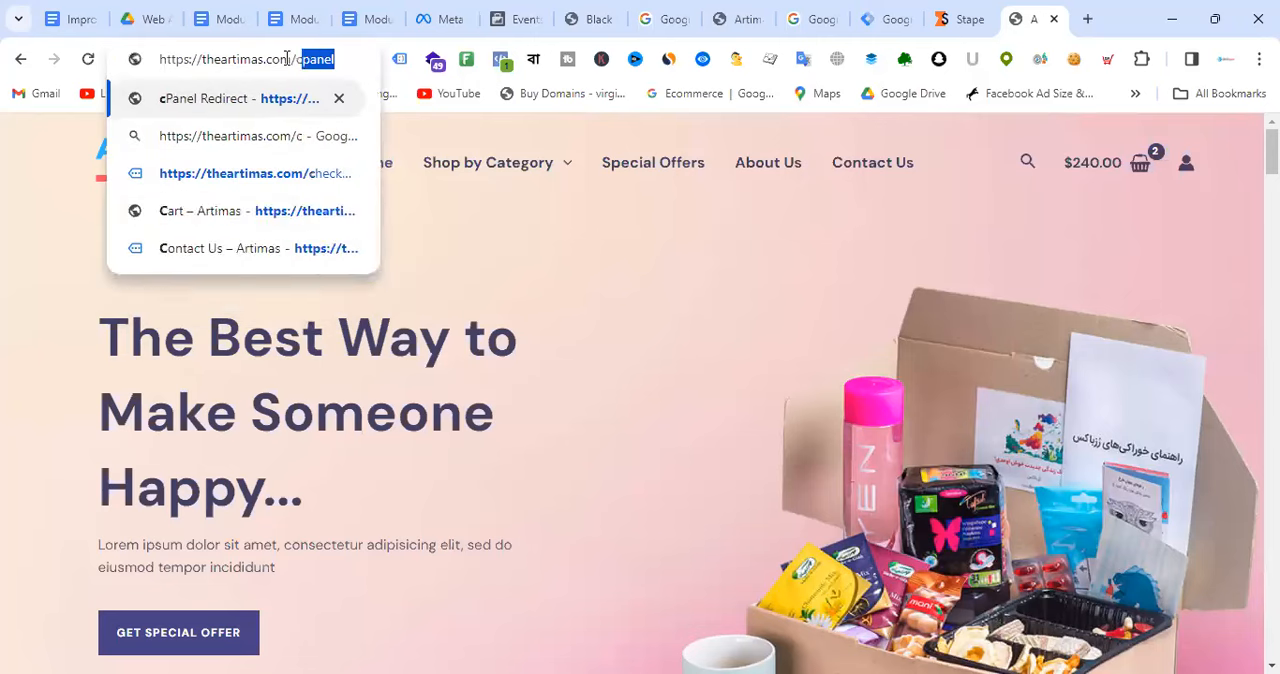
{"action": "type", "text": "pa"}
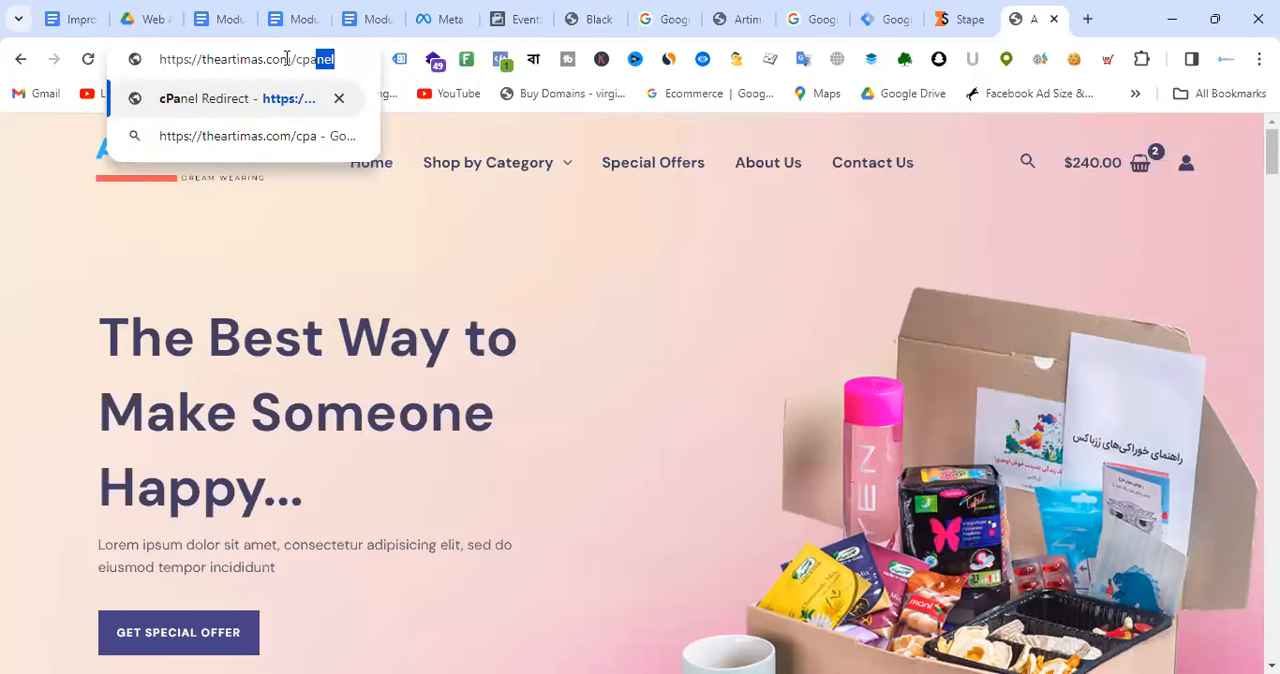
{"action": "key", "text": "Return"}
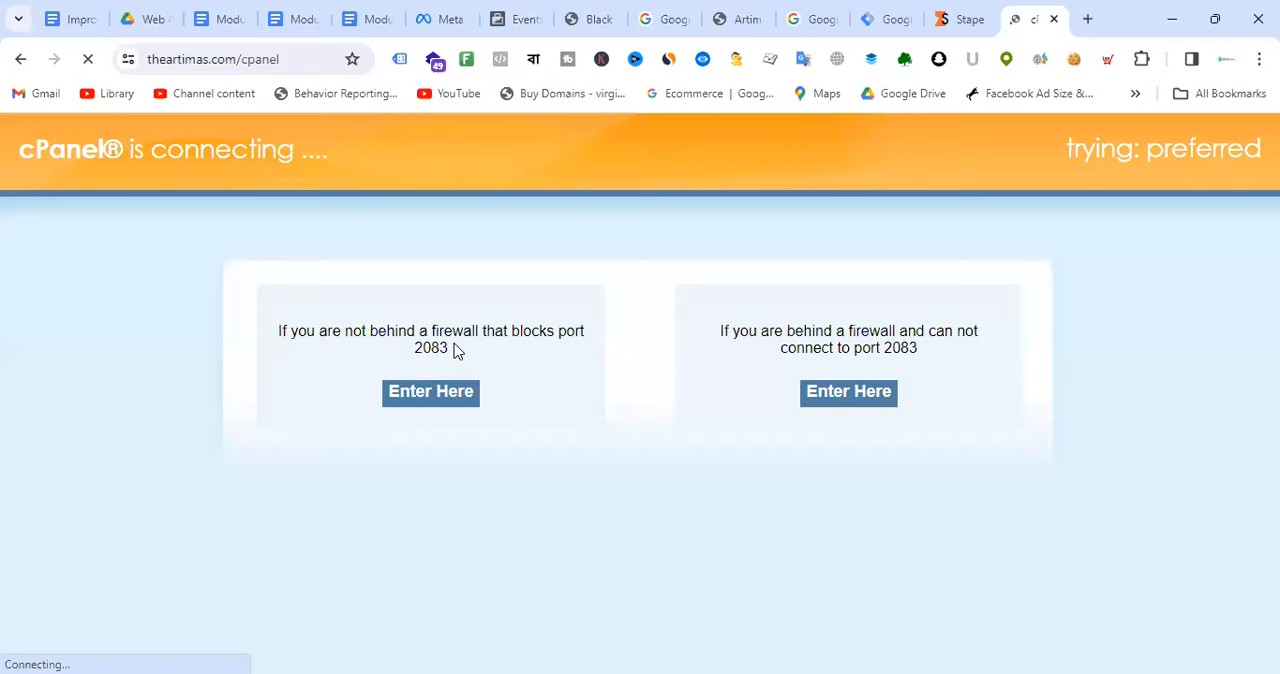
{"action": "left_click", "coordinate": [462, 396]}
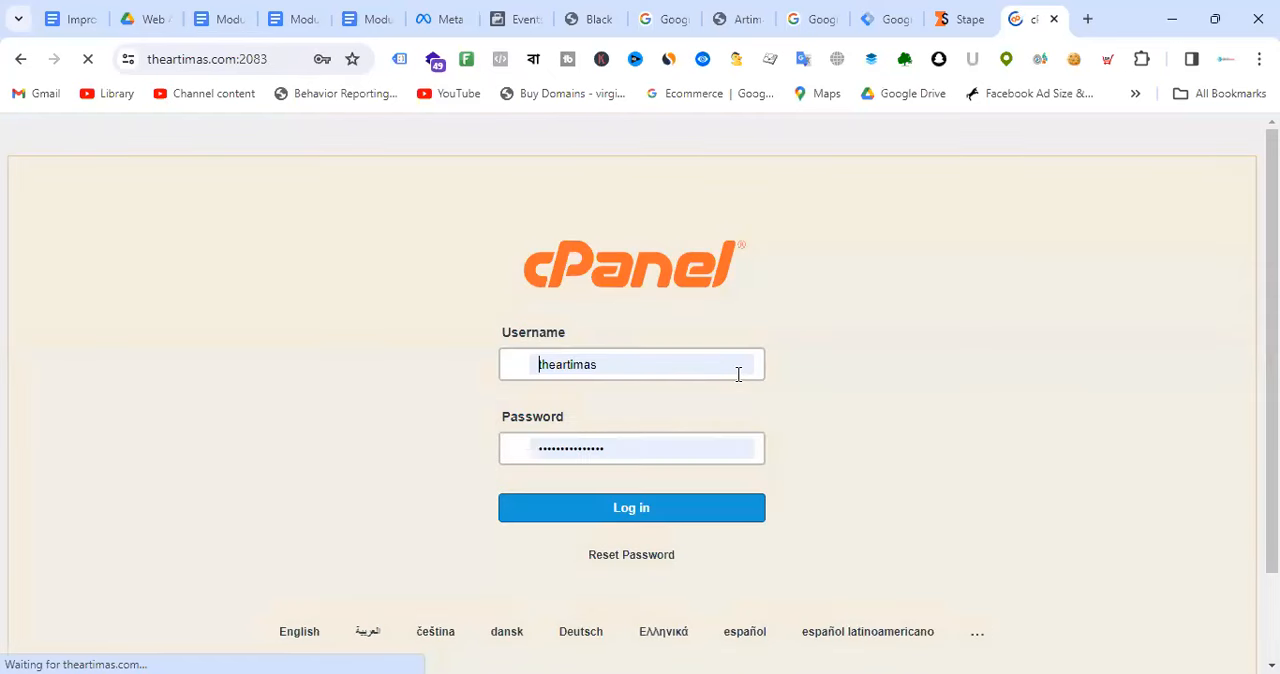
Step: Log in to cPanel with the saved credentials, find the Zone Editor by searching the tools for "zone", and open it
{"action": "left_click", "coordinate": [674, 520]}
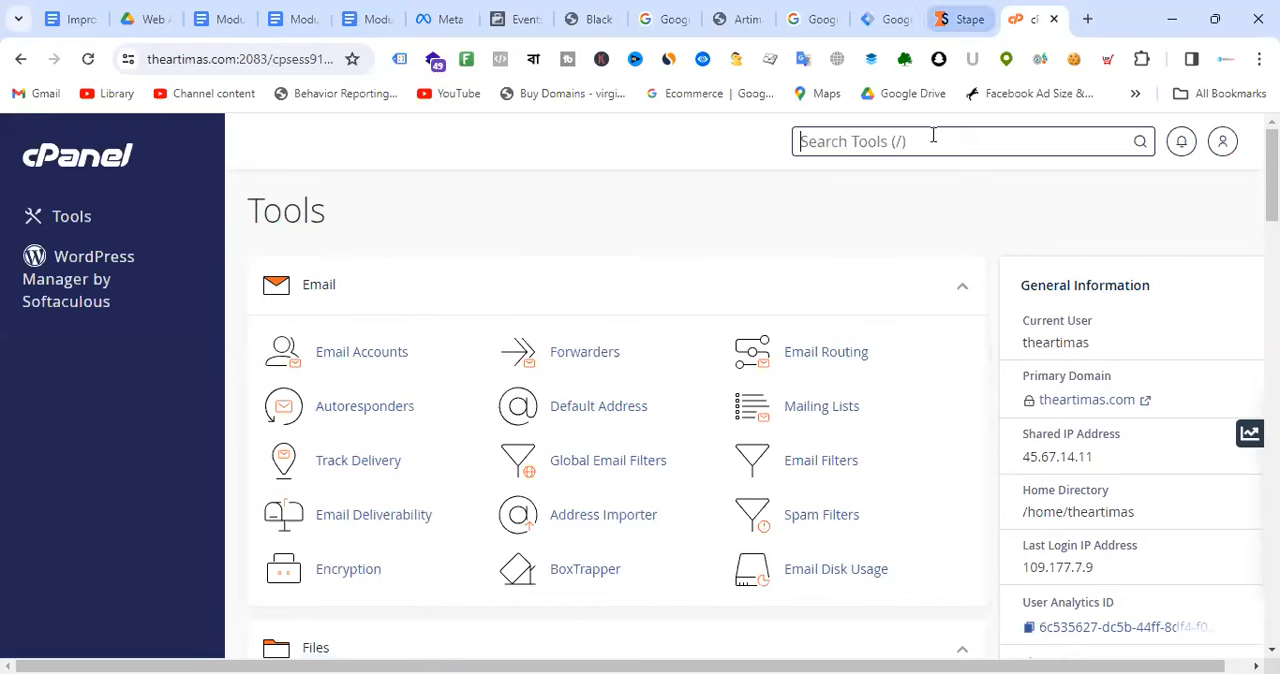
{"action": "type", "text": "zo"}
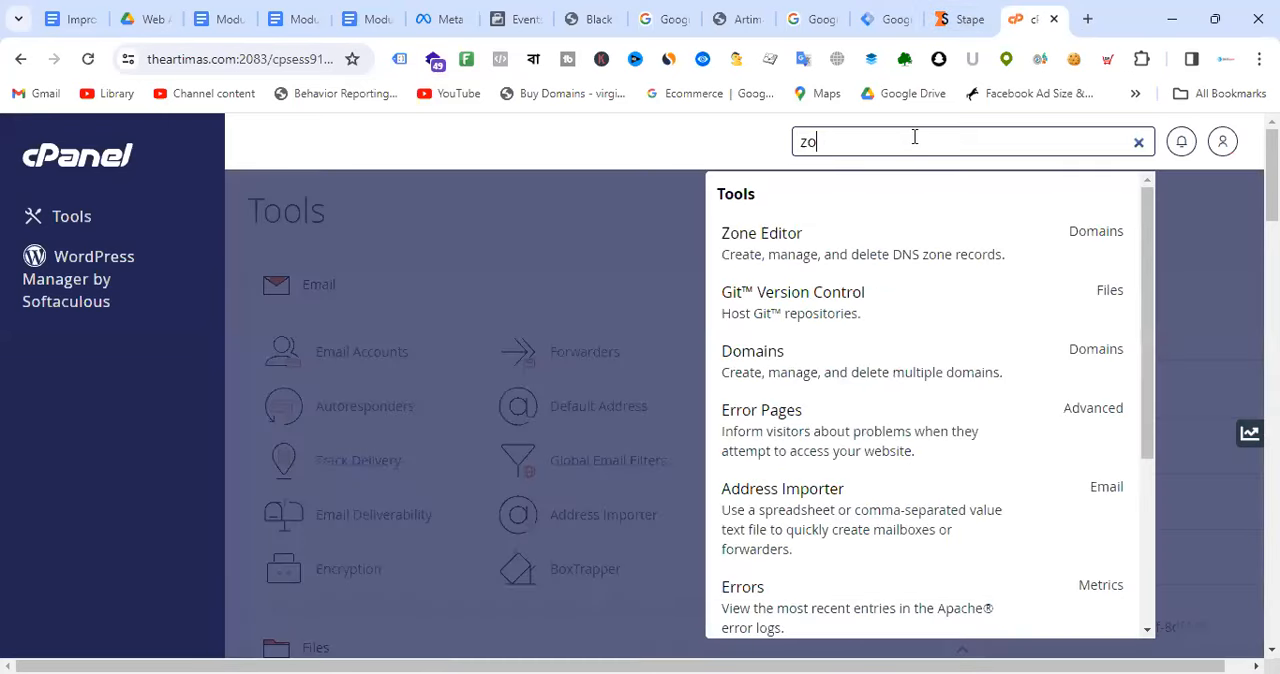
{"action": "type", "text": "ne"}
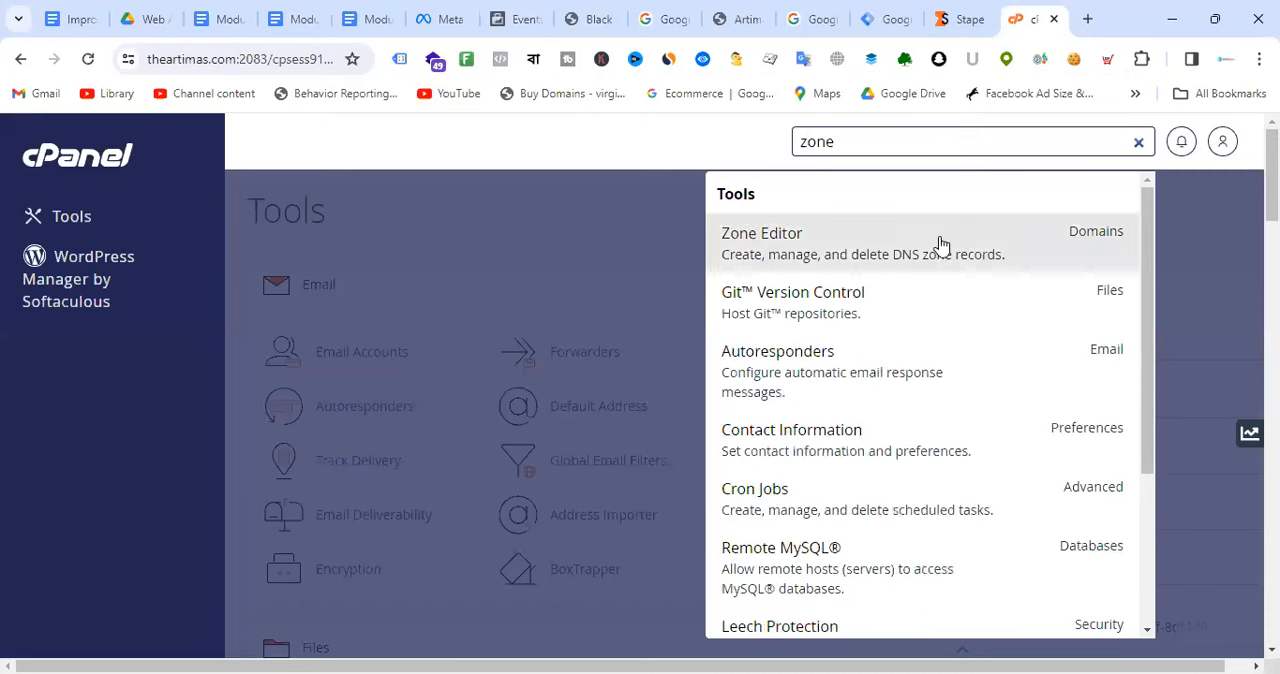
{"action": "left_click", "coordinate": [903, 258]}
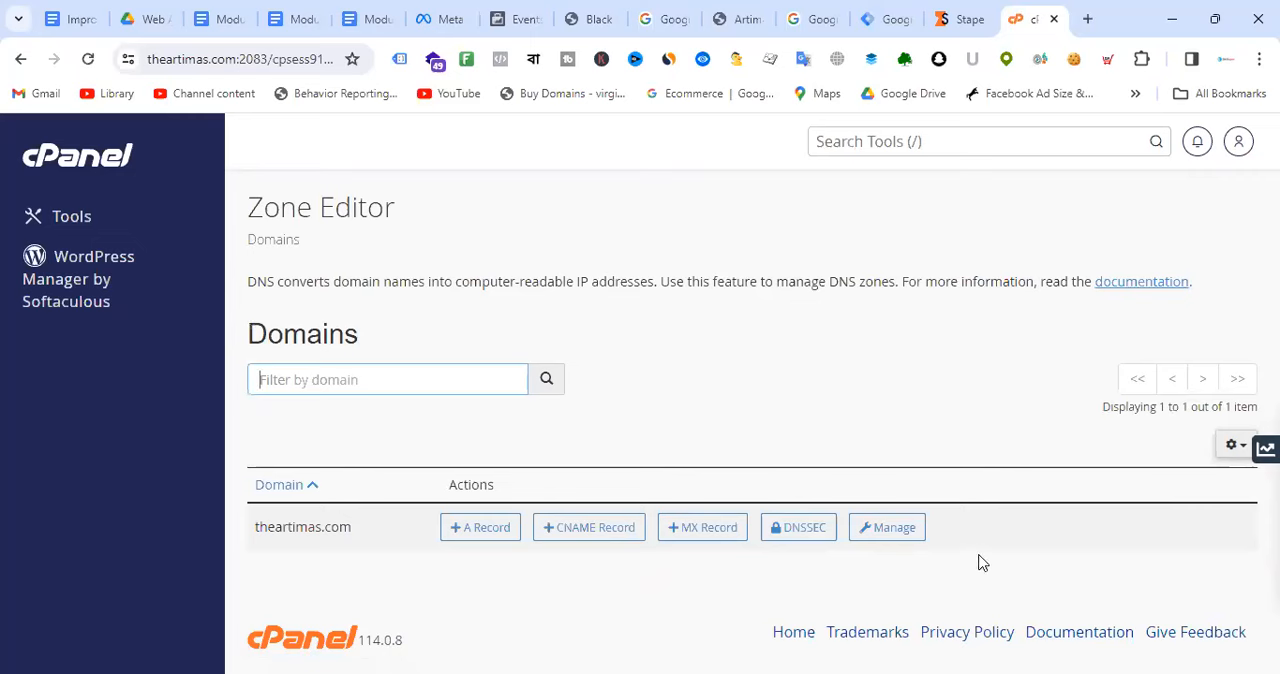
{"action": "left_click", "coordinate": [810, 535]}
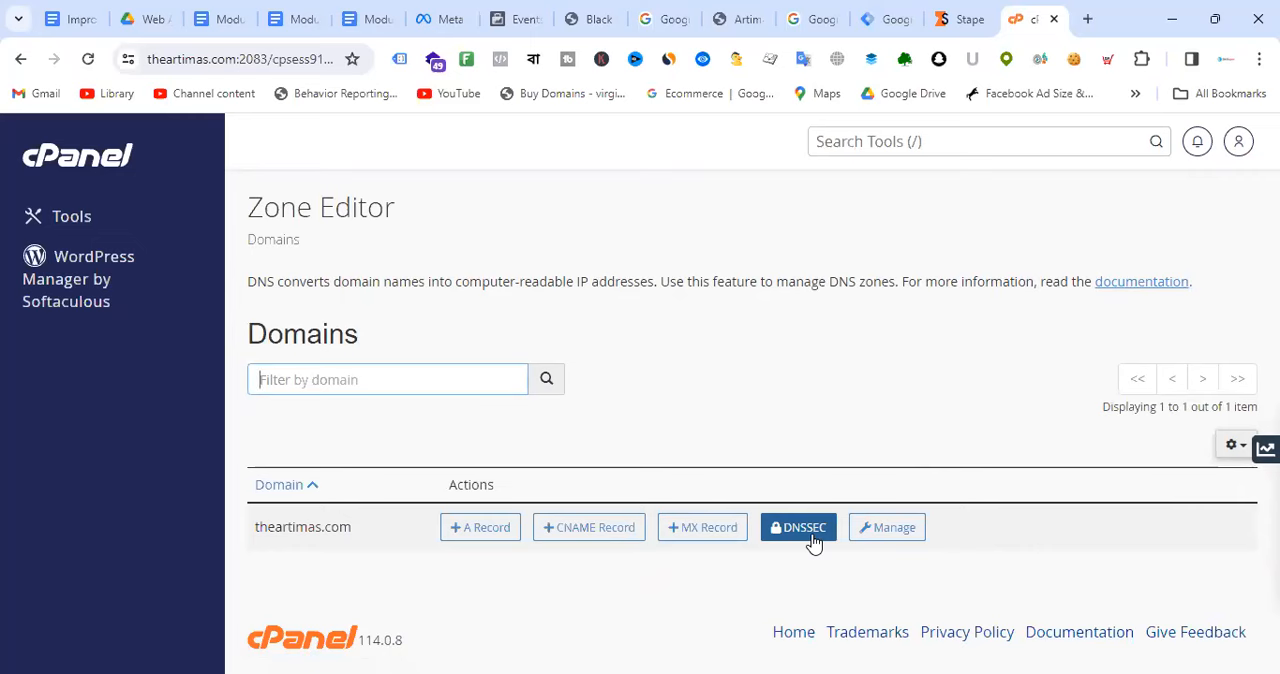
{"action": "left_click", "coordinate": [713, 535]}
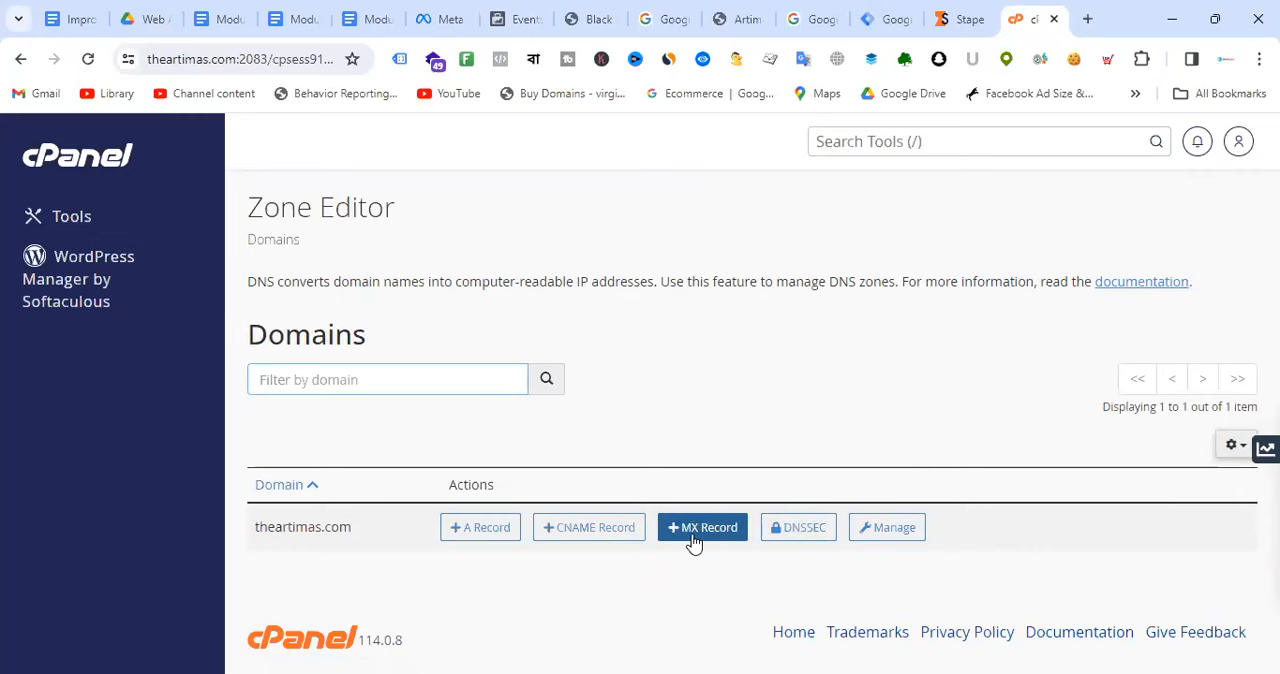
{"action": "left_click", "coordinate": [611, 537]}
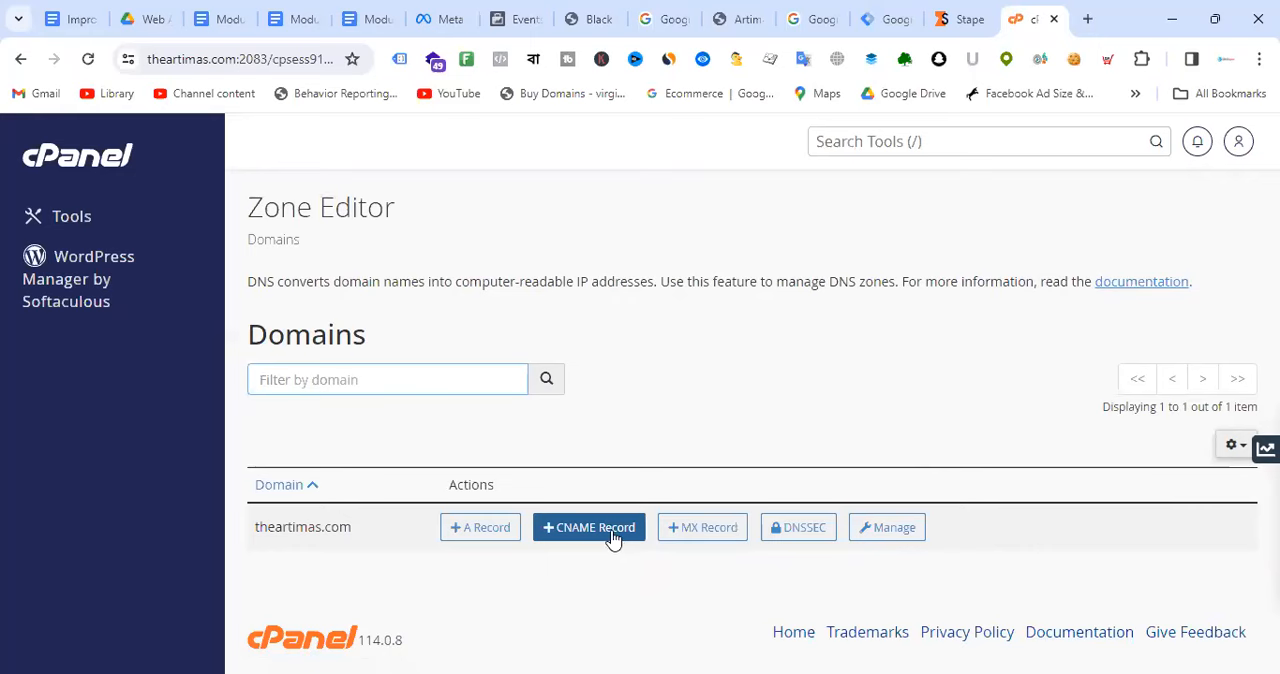
{"action": "left_click", "coordinate": [491, 536]}
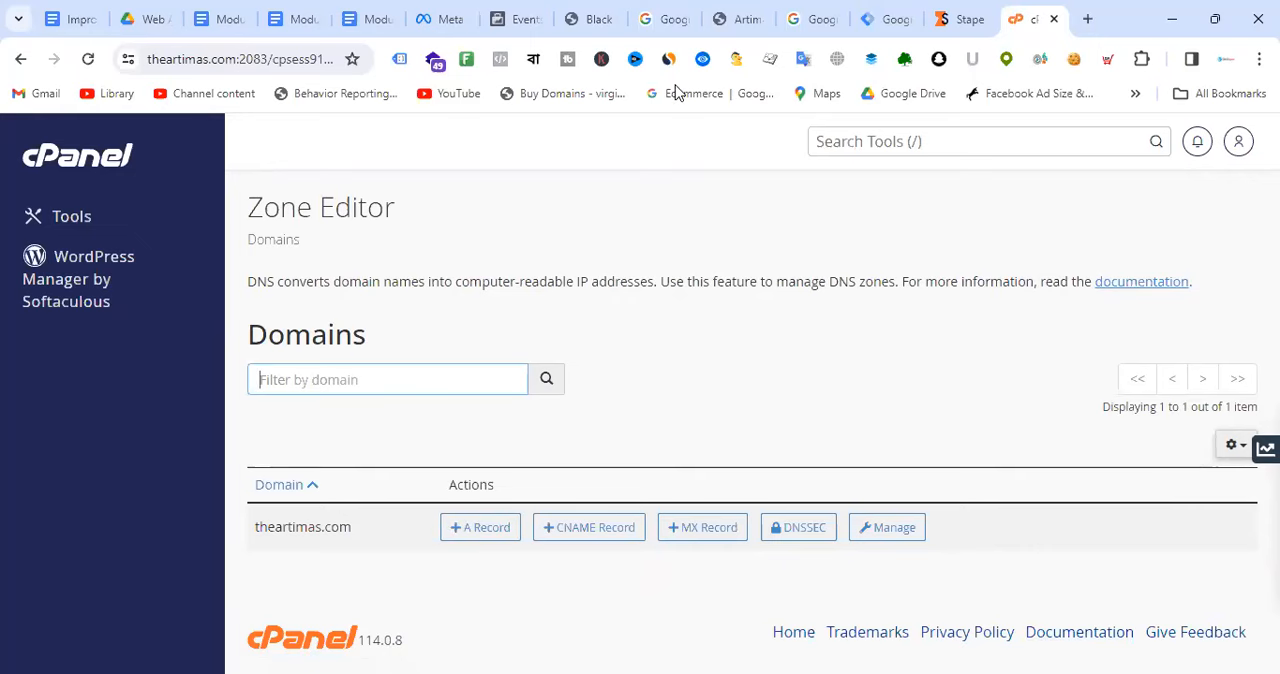
Step: Switch to the Module-01 document and find the diagram of the browser, DNS server and web server
{"action": "left_click", "coordinate": [223, 12]}
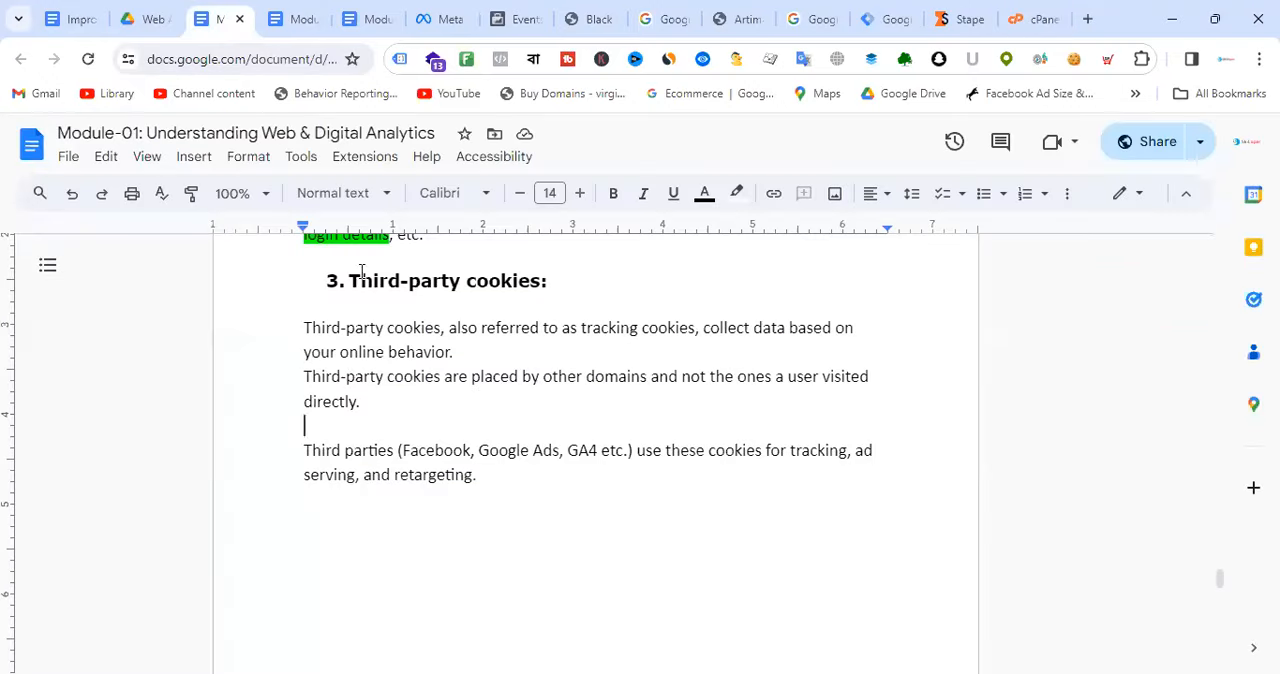
{"action": "scroll", "coordinate": [485, 440], "scroll_direction": "down", "scroll_amount": 20}
{"action": "scroll", "coordinate": [485, 438], "scroll_direction": "up", "scroll_amount": 20}
{"action": "scroll", "coordinate": [485, 438], "scroll_direction": "down", "scroll_amount": 8}
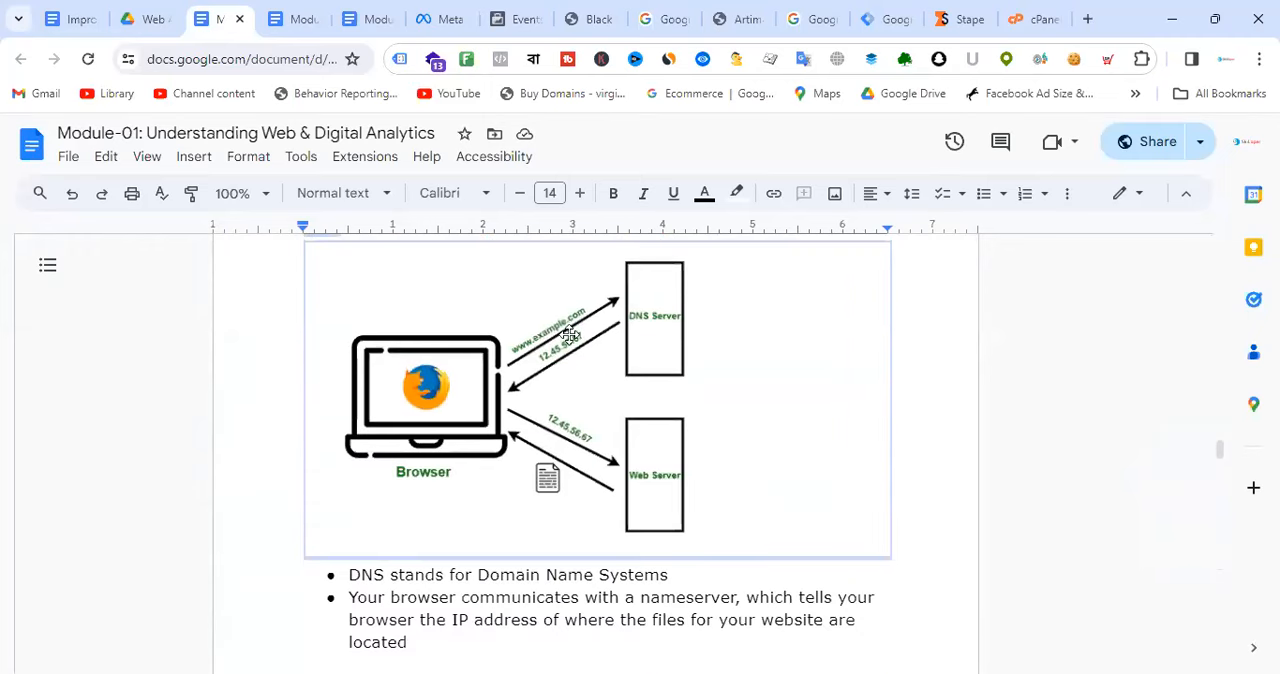
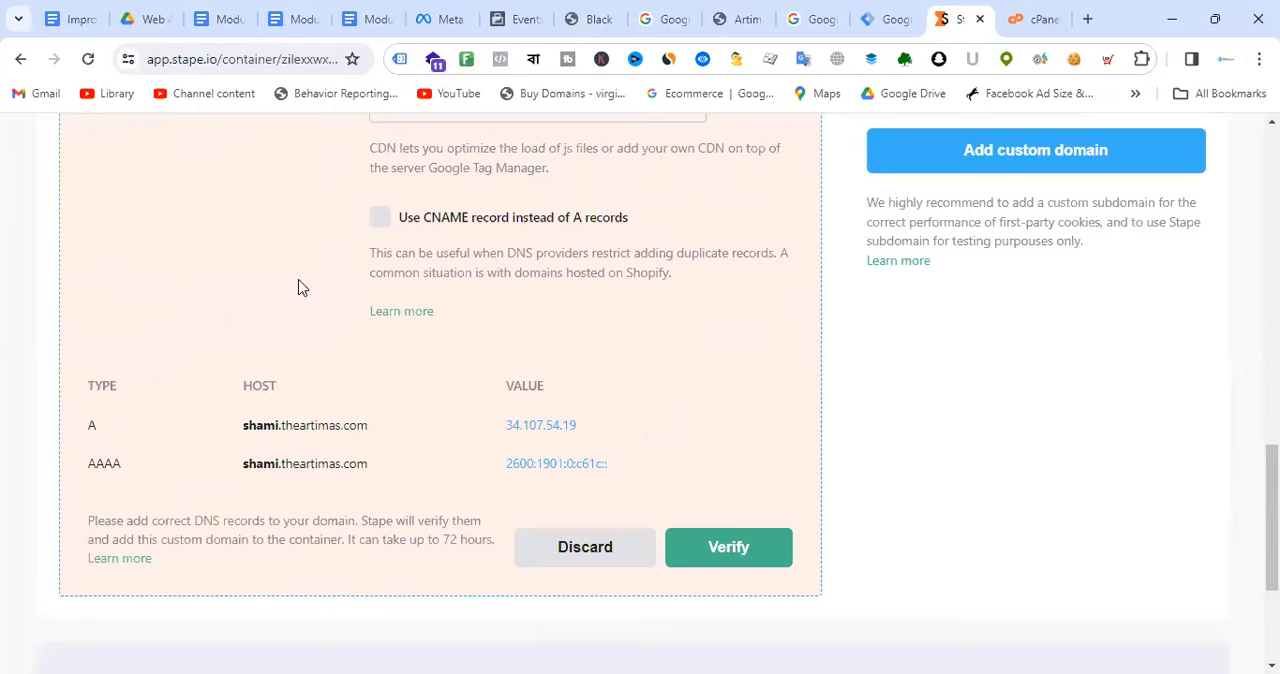
Step: Switch to cPanel's Zone Editor, open the zone records of theartimas.com for management and look through the existing A and CNAME entries
{"action": "left_click", "coordinate": [1036, 19]}
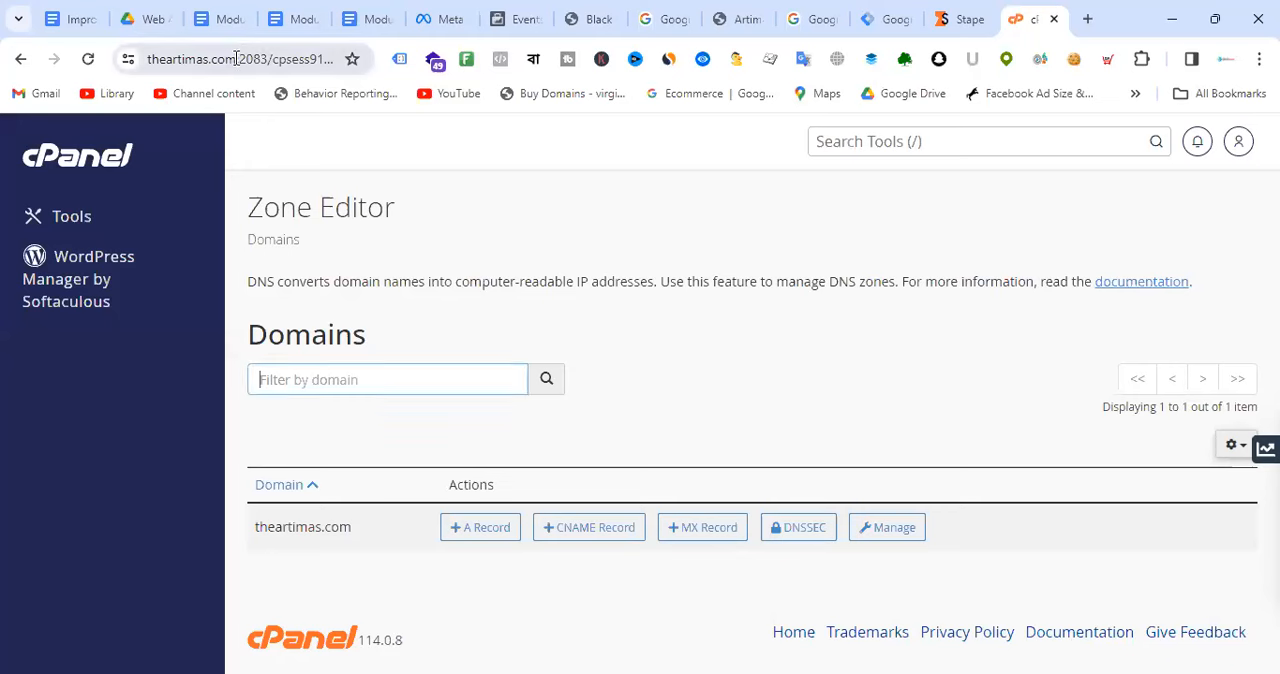
{"action": "left_click_drag", "start_coordinate": [238, 59], "coordinate": [147, 59]}
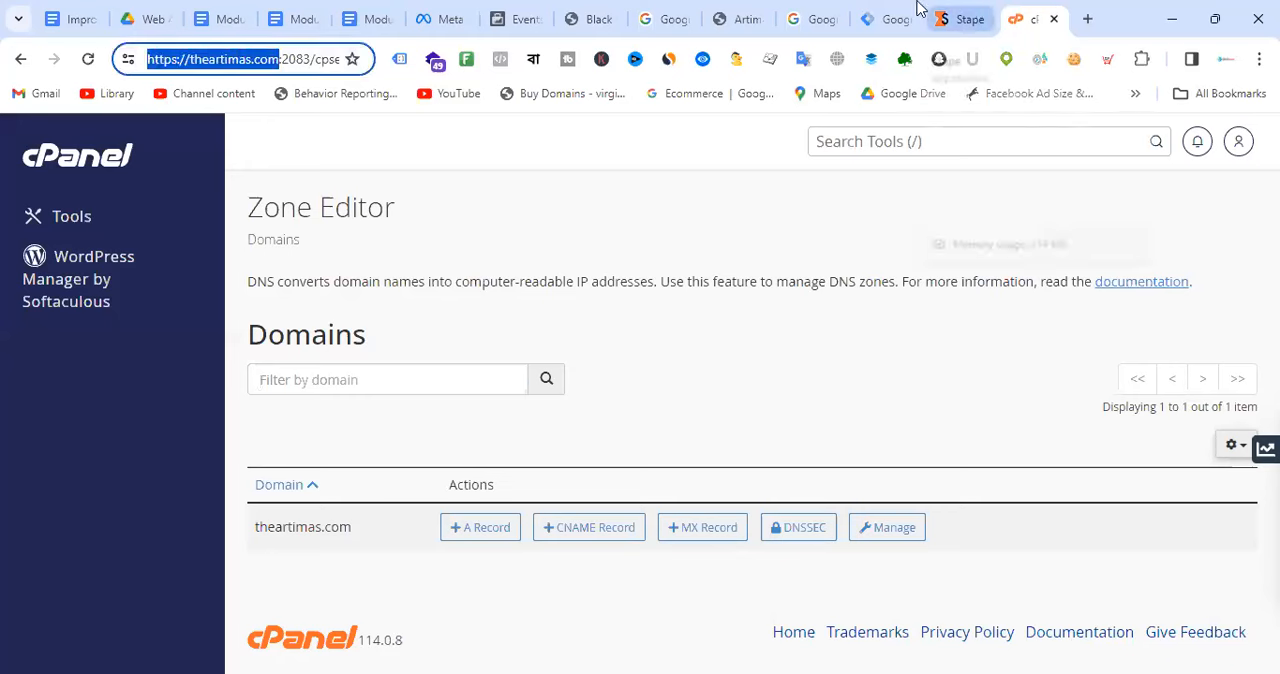
{"action": "left_click", "coordinate": [871, 528]}
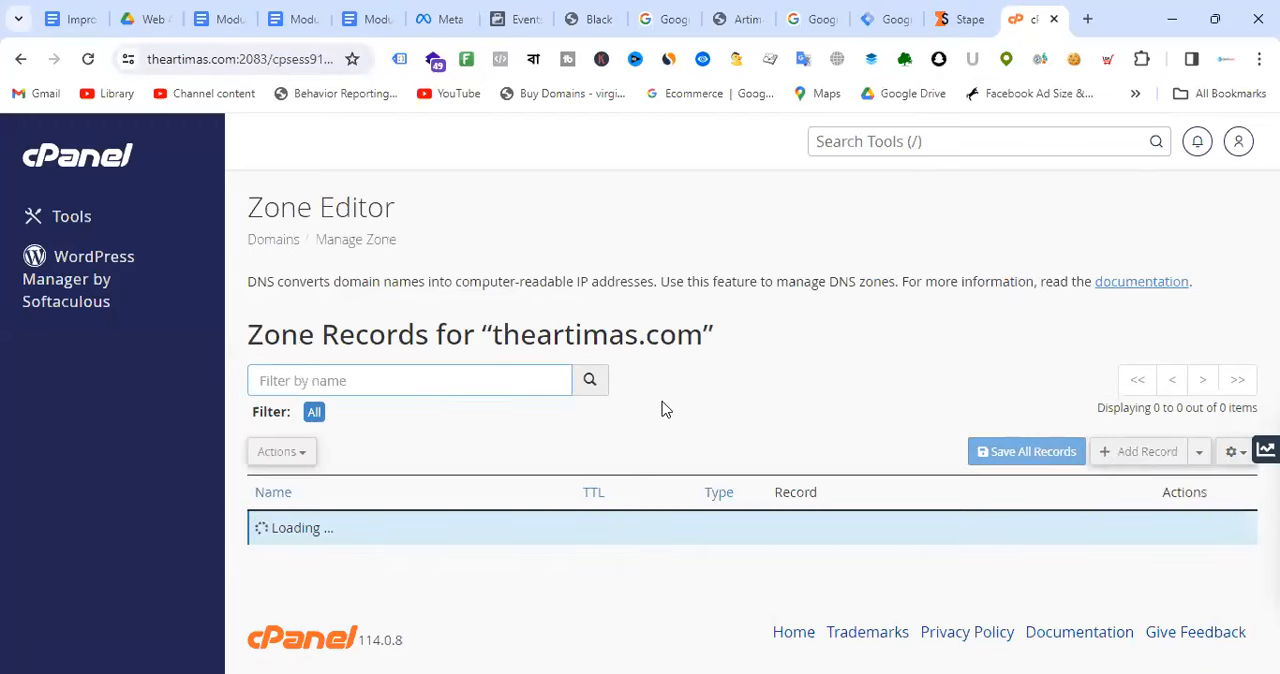
{"action": "scroll", "coordinate": [684, 386], "scroll_direction": "down", "scroll_amount": 3}
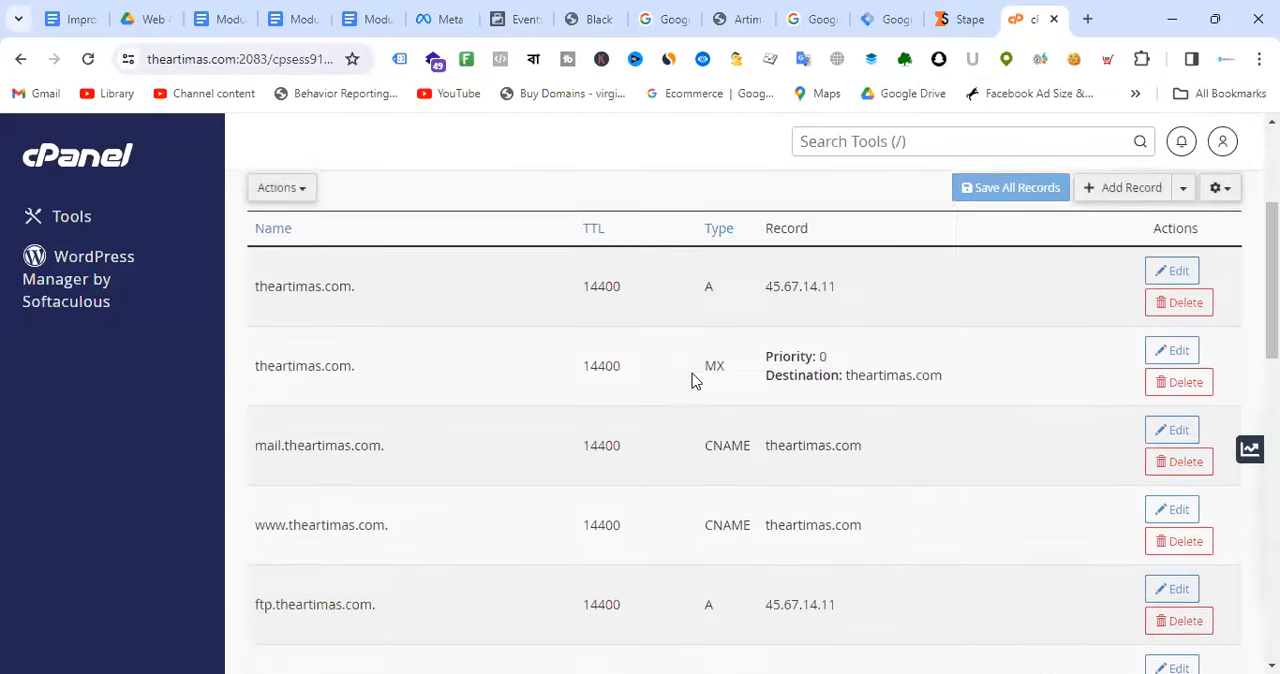
{"action": "scroll", "coordinate": [448, 383], "scroll_direction": "up", "scroll_amount": 1}
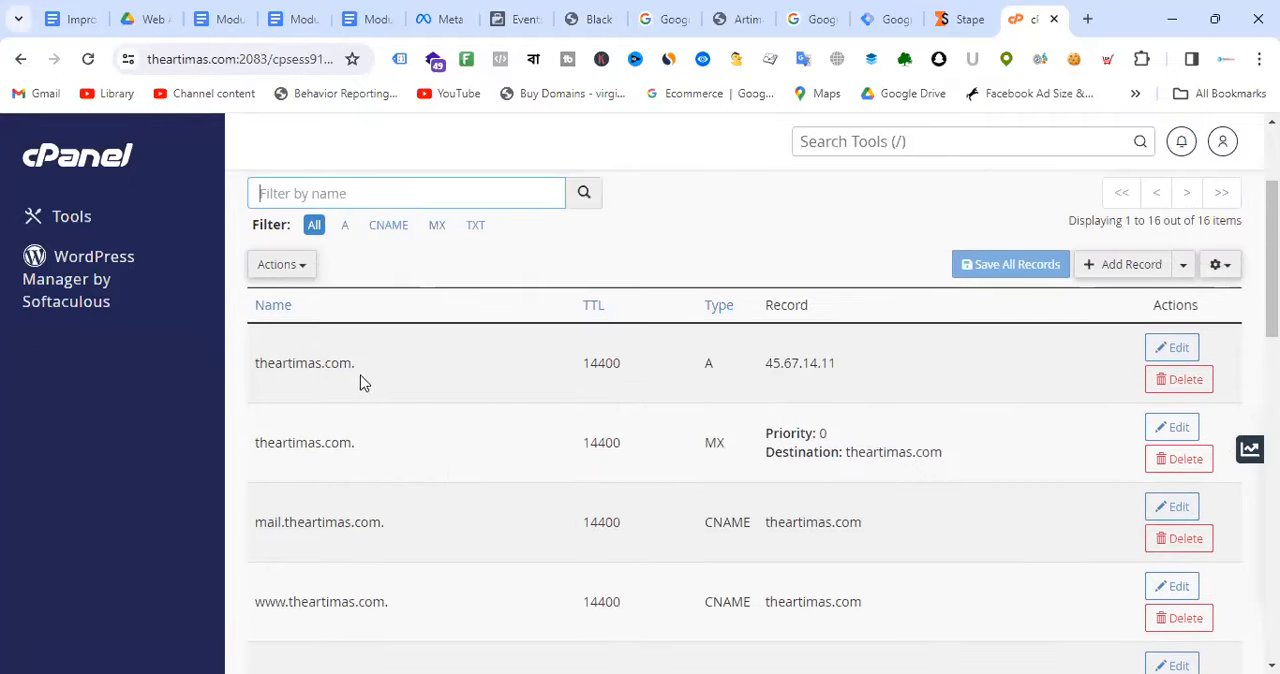
{"action": "left_click_drag", "start_coordinate": [255, 364], "coordinate": [355, 371]}
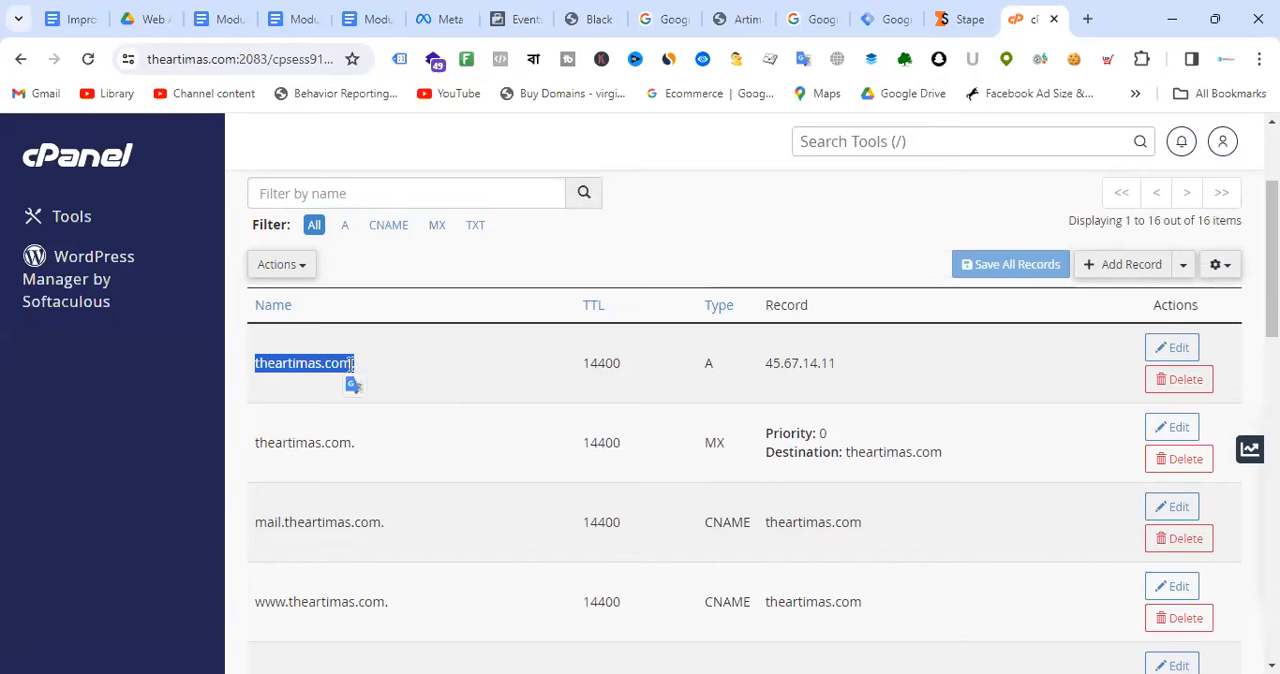
{"action": "left_click_drag", "start_coordinate": [702, 528], "coordinate": [757, 531]}
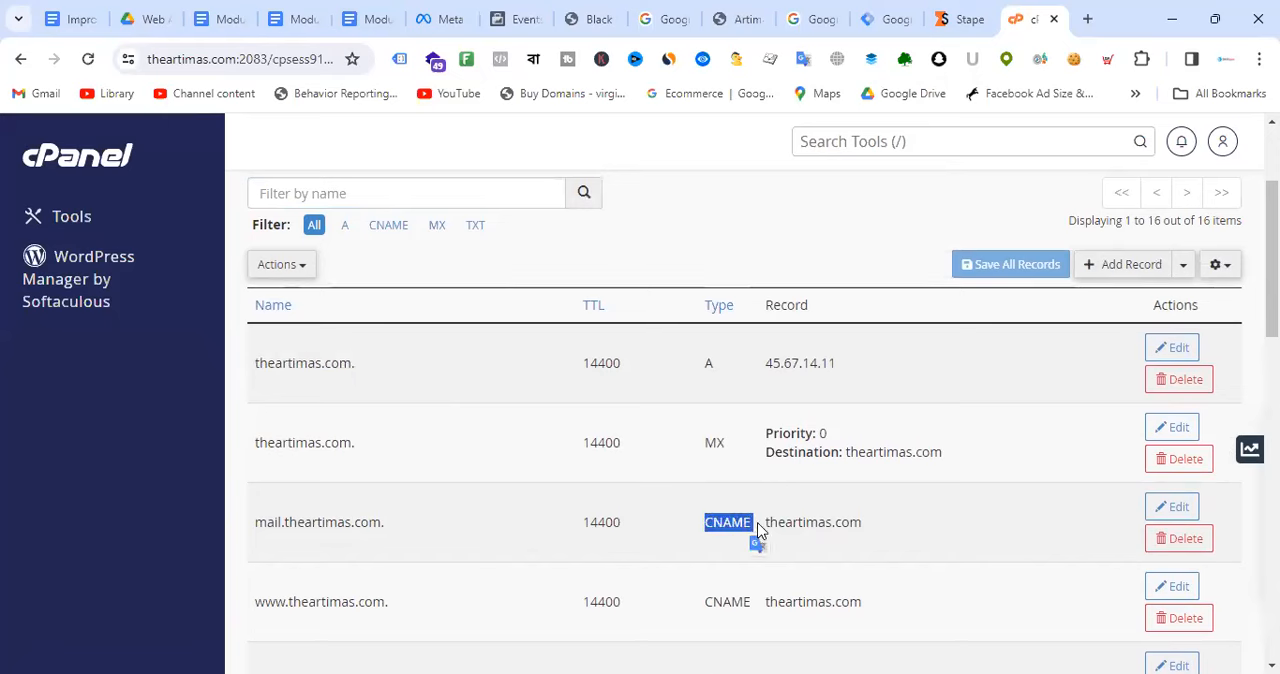
Step: Switch to Stape and set the custom theartimas.com subdomain to use a CNAME record instead of A records
{"action": "left_click", "coordinate": [964, 19]}
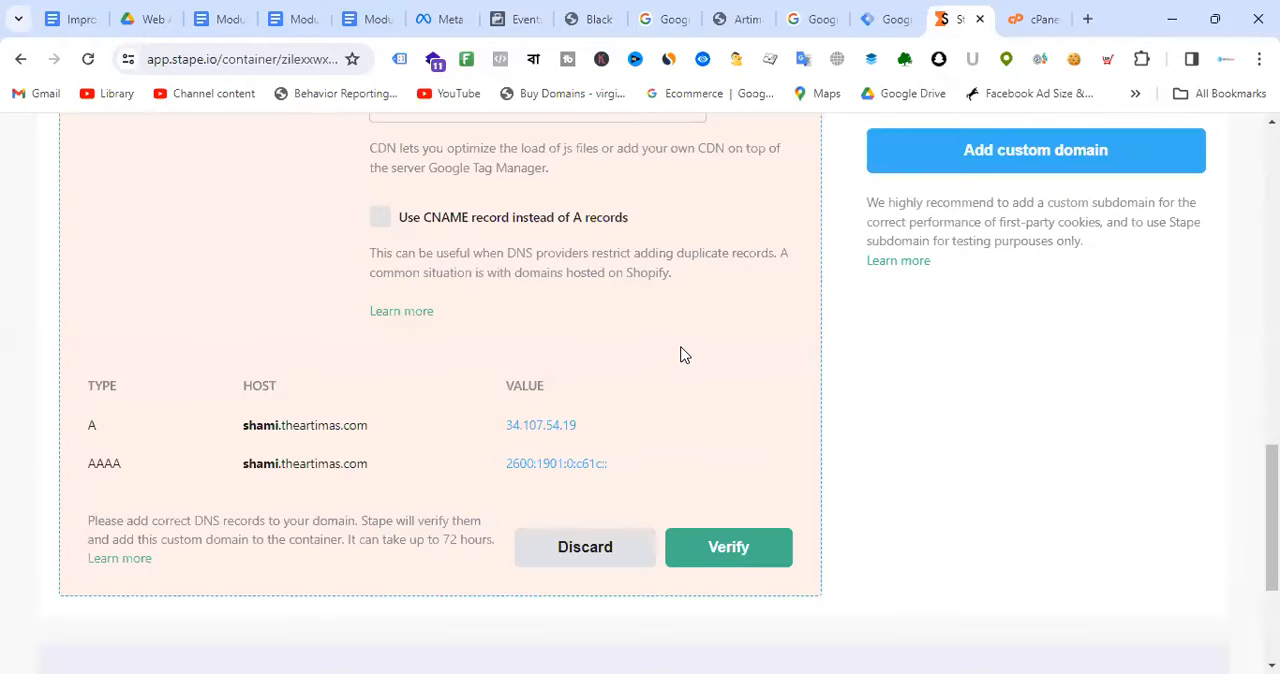
{"action": "scroll", "coordinate": [680, 348], "scroll_direction": "up", "scroll_amount": 2}
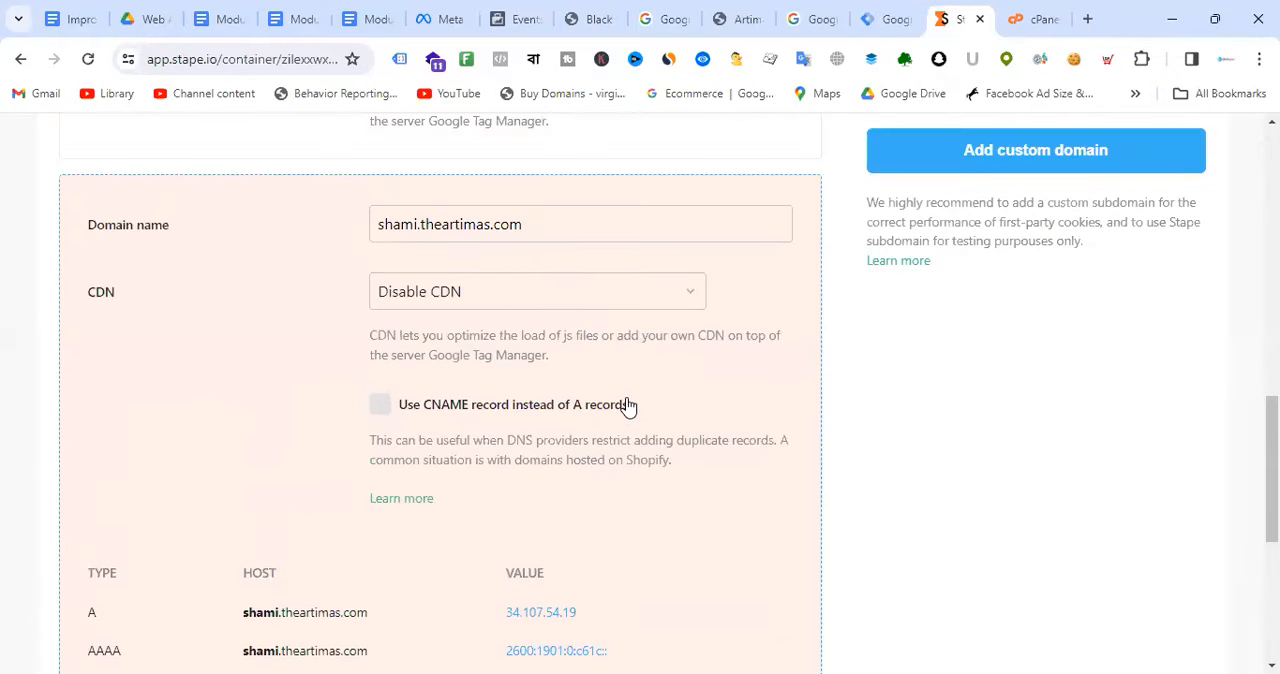
{"action": "scroll", "coordinate": [640, 400], "scroll_direction": "down", "scroll_amount": 2}
{"action": "mouse_move", "coordinate": [310, 424]}
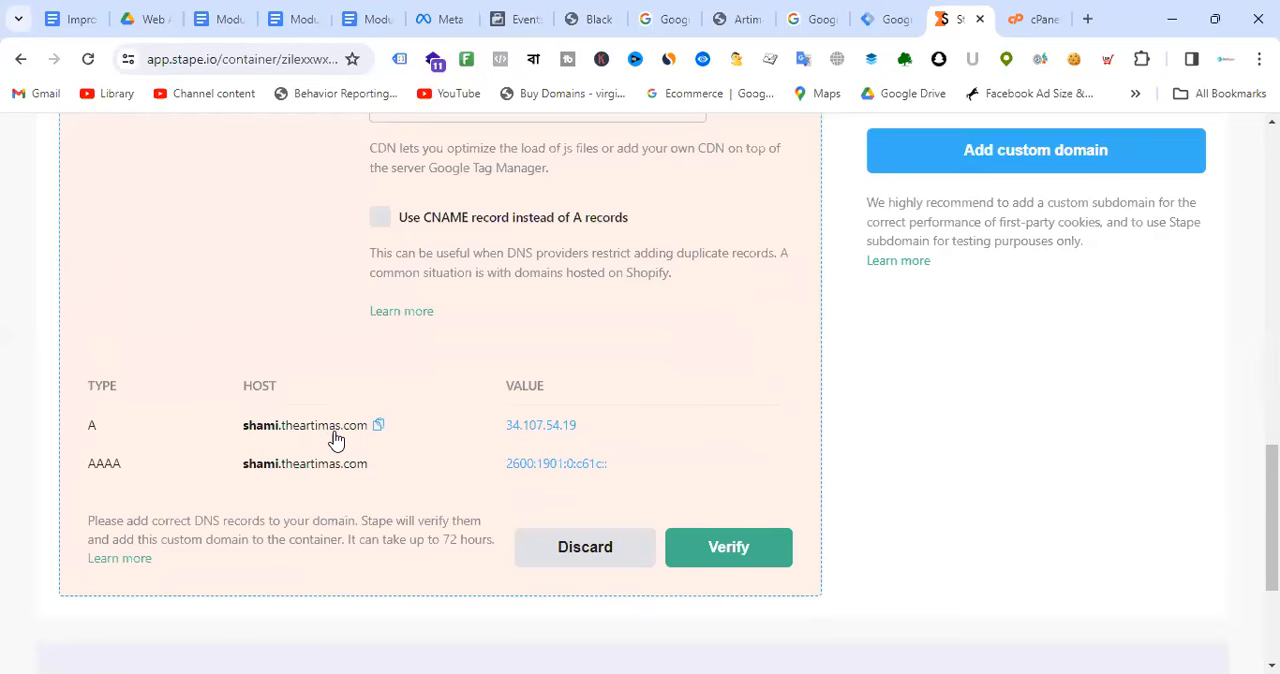
{"action": "scroll", "coordinate": [510, 380], "scroll_direction": "up", "scroll_amount": 2}
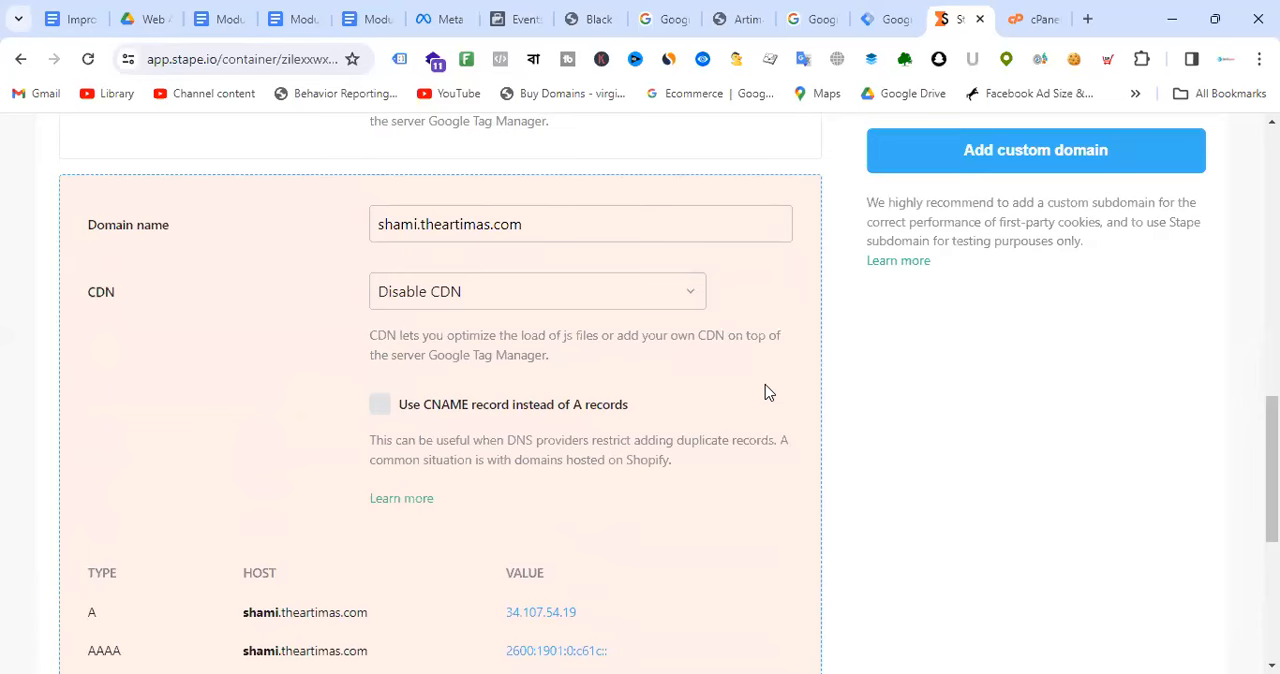
{"action": "left_click", "coordinate": [380, 405]}
{"action": "scroll", "coordinate": [725, 390], "scroll_direction": "down", "scroll_amount": 2}
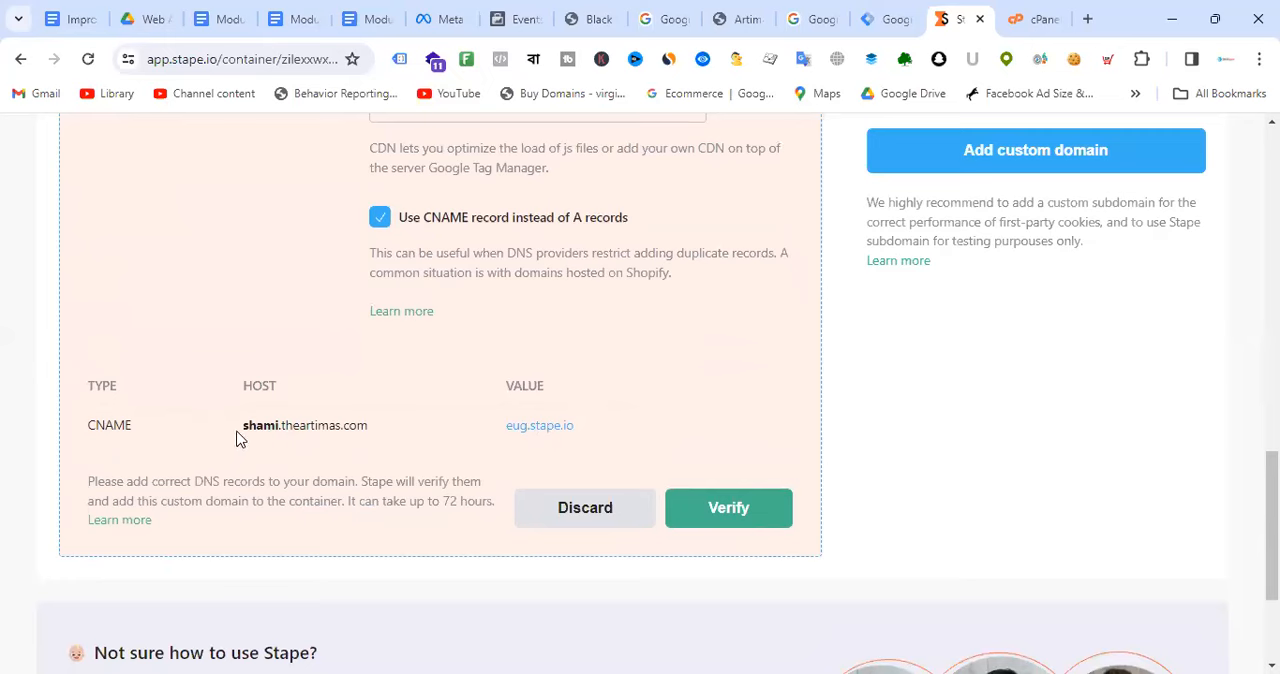
{"action": "left_click_drag", "start_coordinate": [244, 428], "coordinate": [338, 437]}
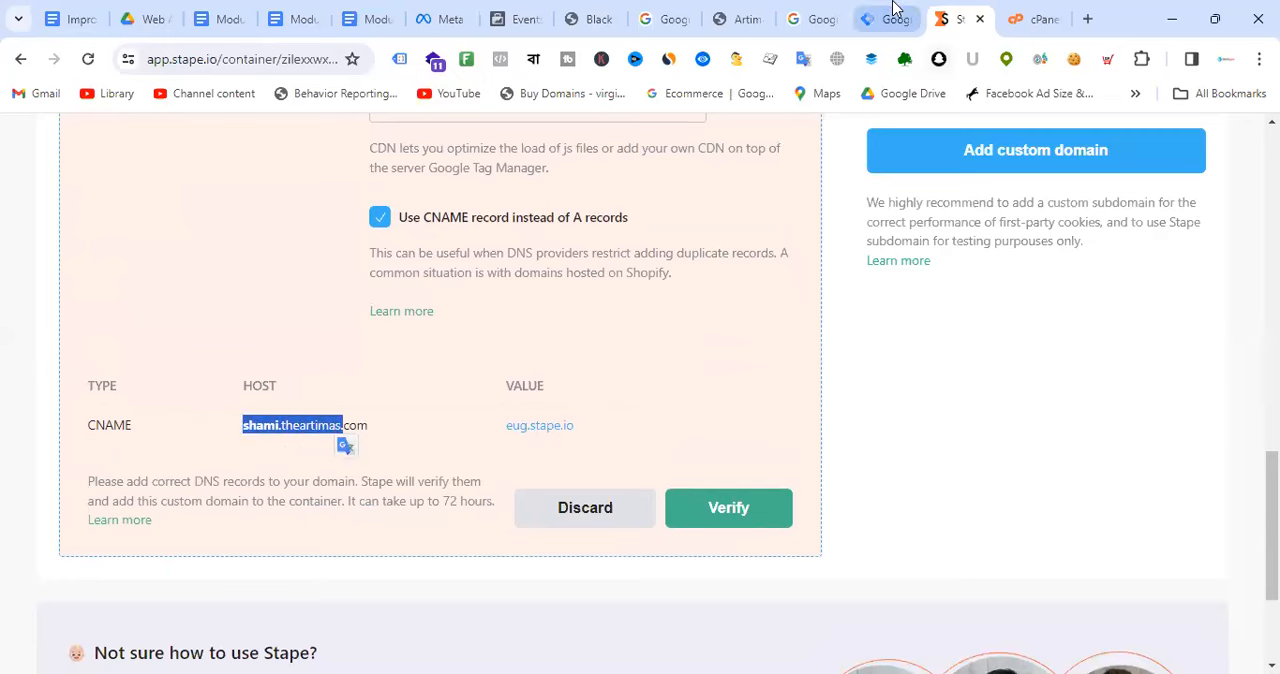
Step: Start a CNAME record in cPanel's theartimas.com zone and fill its name with the full subdomain host copied from Stape
{"action": "left_click", "coordinate": [890, 19]}
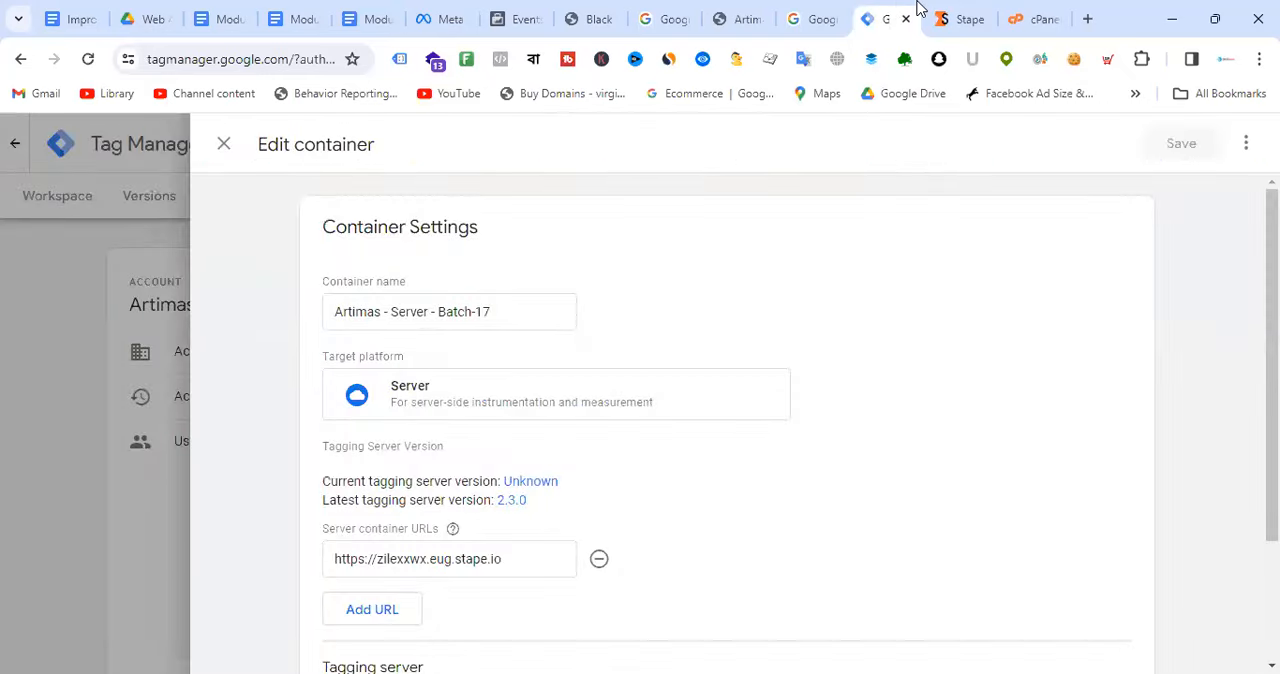
{"action": "left_click", "coordinate": [945, 19]}
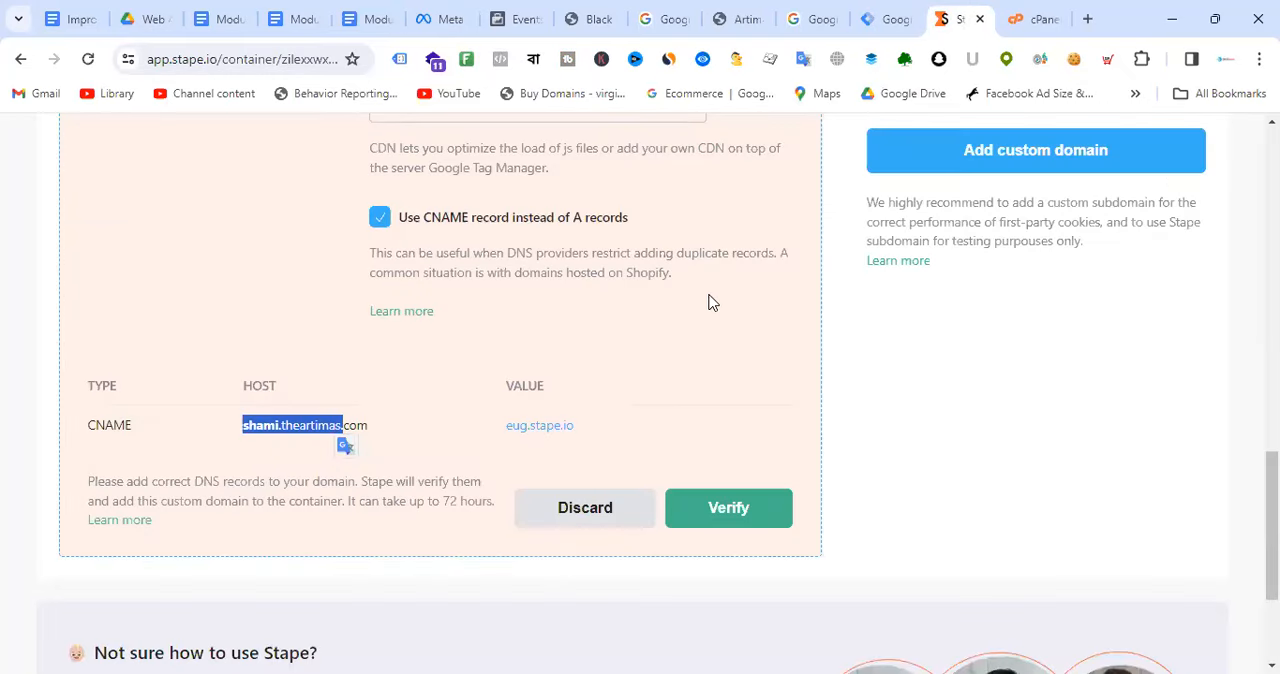
{"action": "left_click", "coordinate": [1043, 14]}
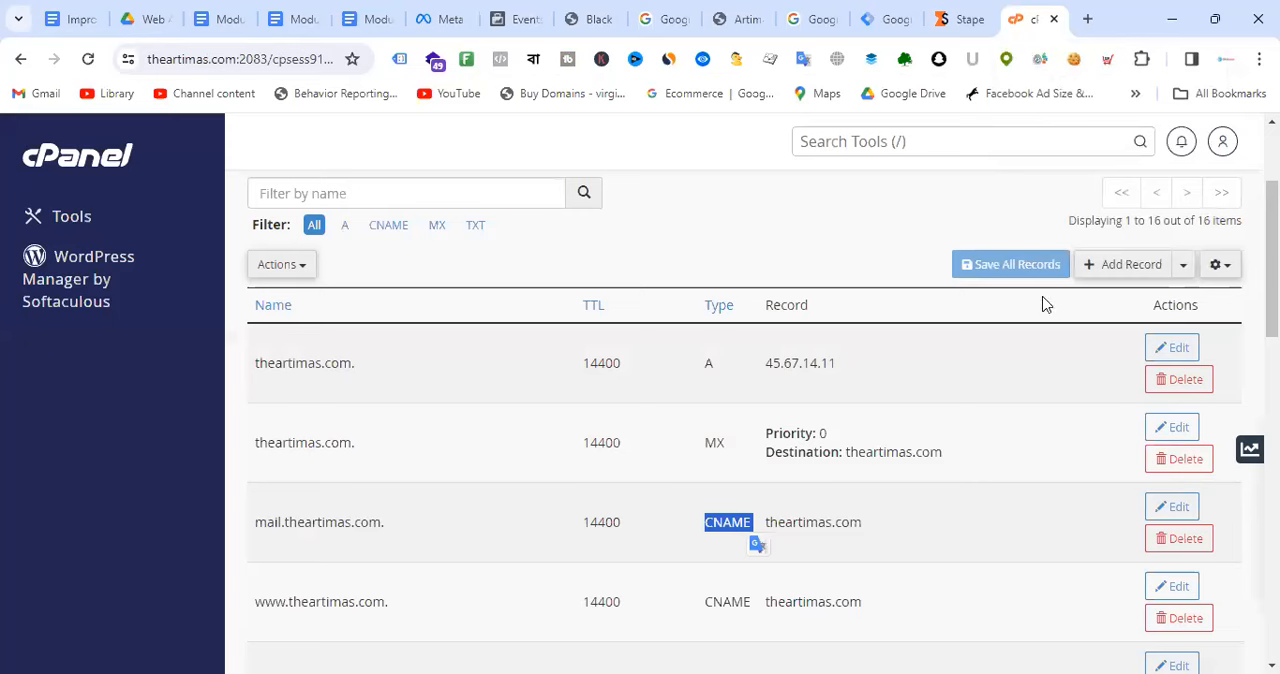
{"action": "left_click", "coordinate": [1183, 265]}
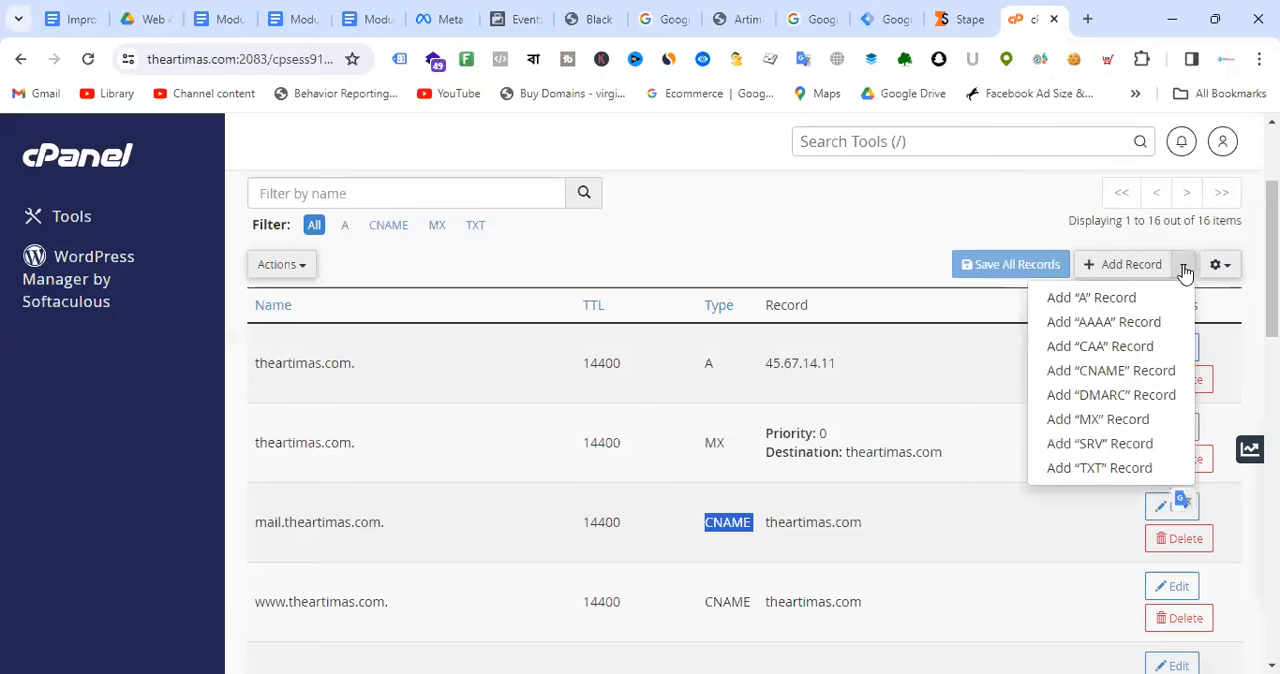
{"action": "left_click", "coordinate": [1113, 372]}
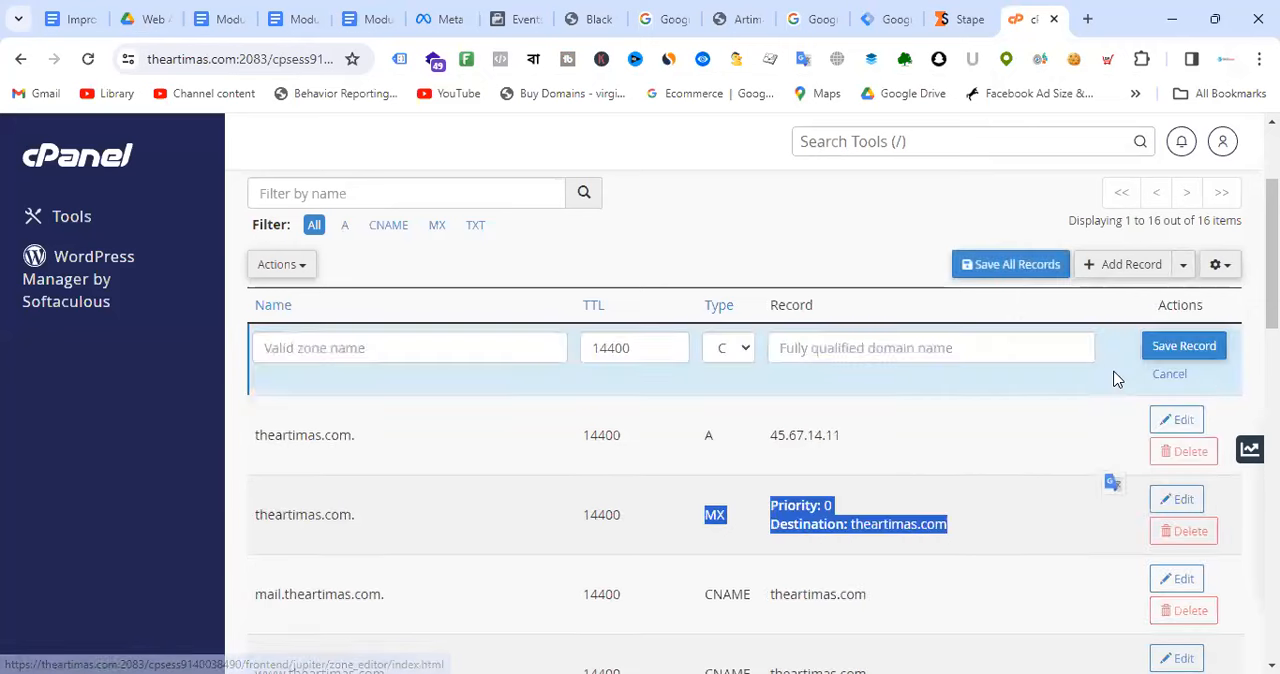
{"action": "left_click", "coordinate": [408, 349]}
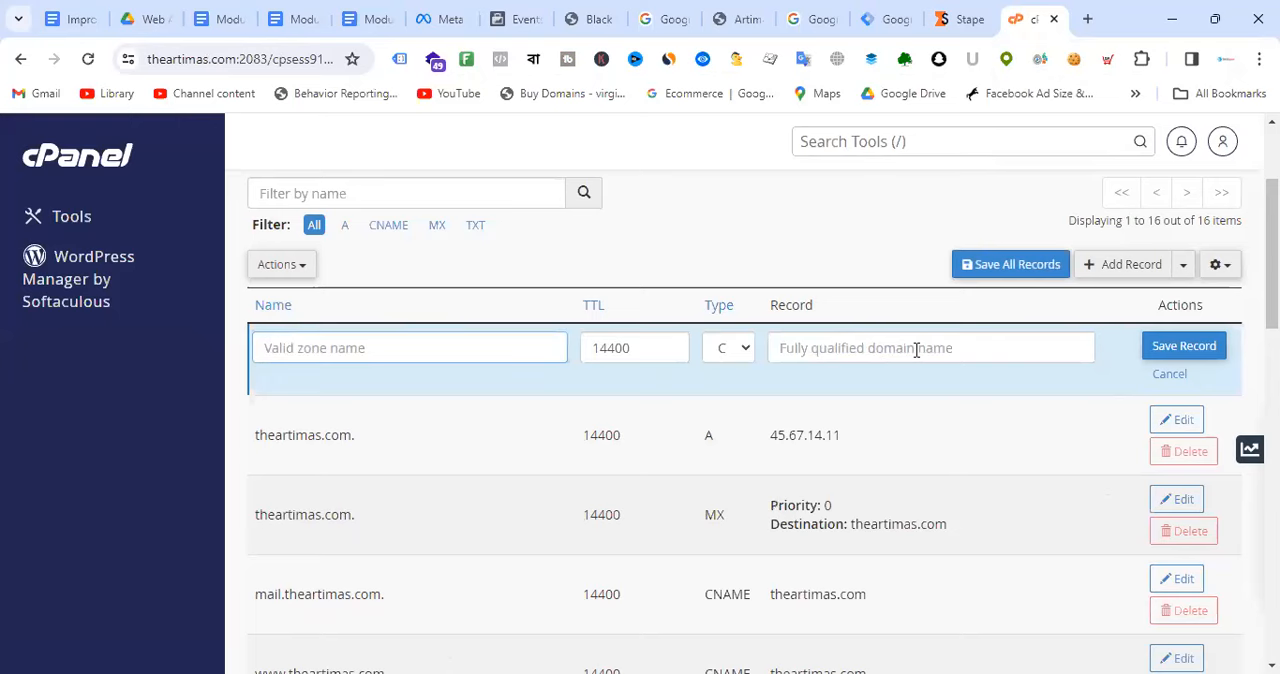
{"action": "left_click", "coordinate": [886, 12]}
{"action": "left_click", "coordinate": [966, 18]}
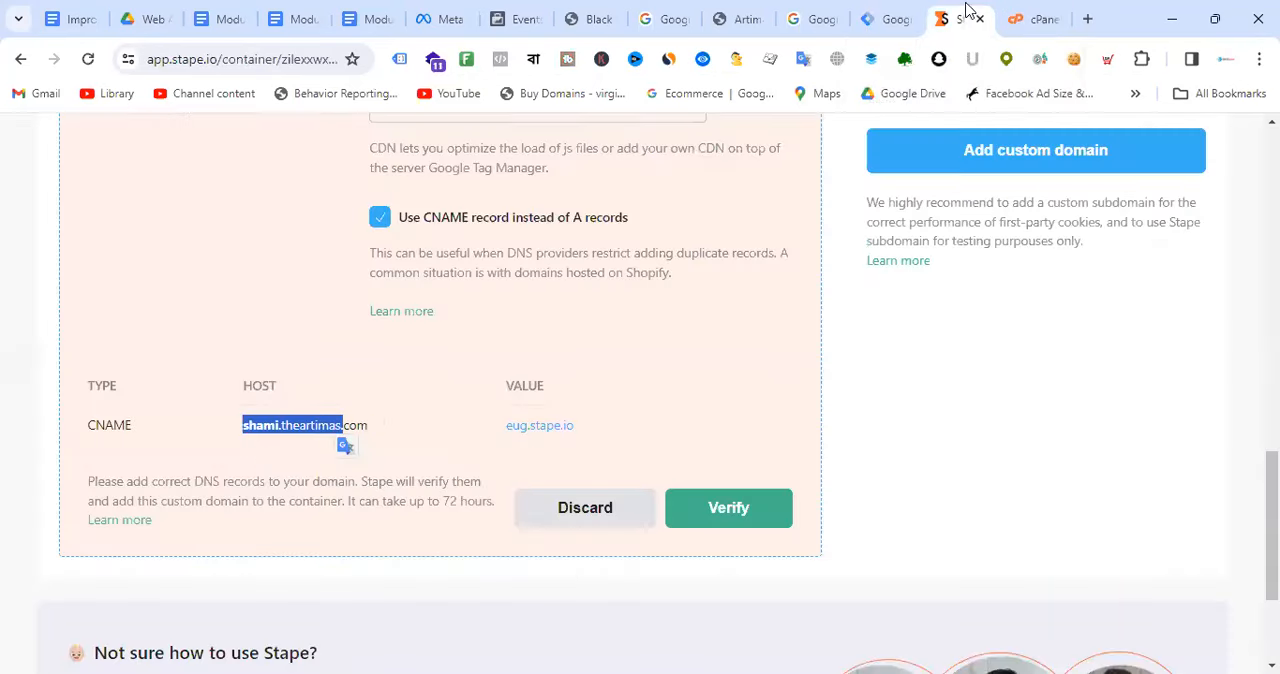
{"action": "left_click", "coordinate": [381, 426]}
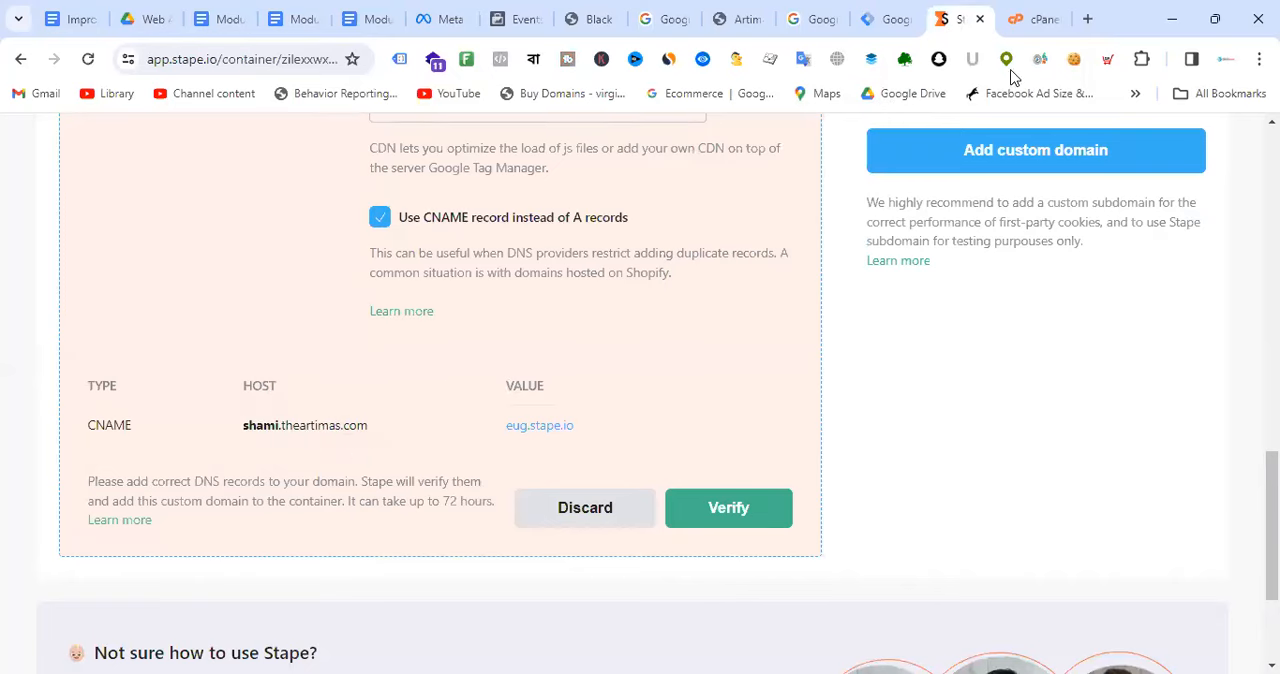
{"action": "left_click", "coordinate": [1047, 10]}
{"action": "key", "text": "ctrl+v"}
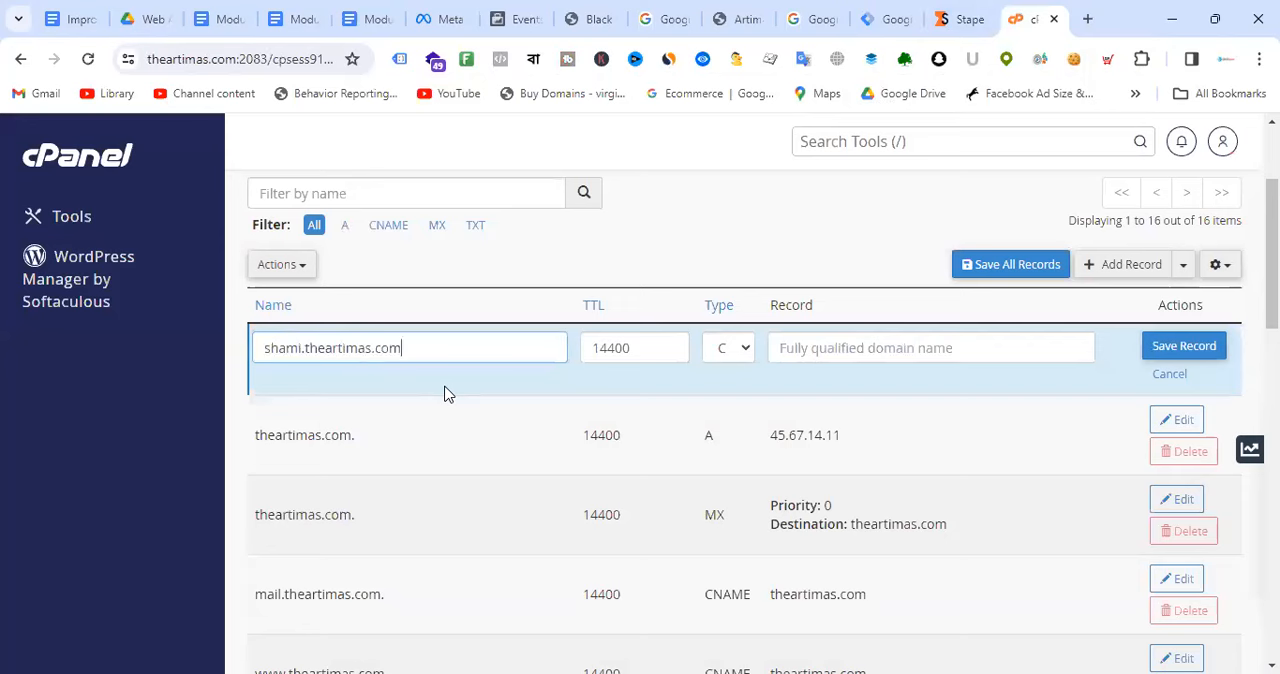
{"action": "left_click", "coordinate": [721, 384]}
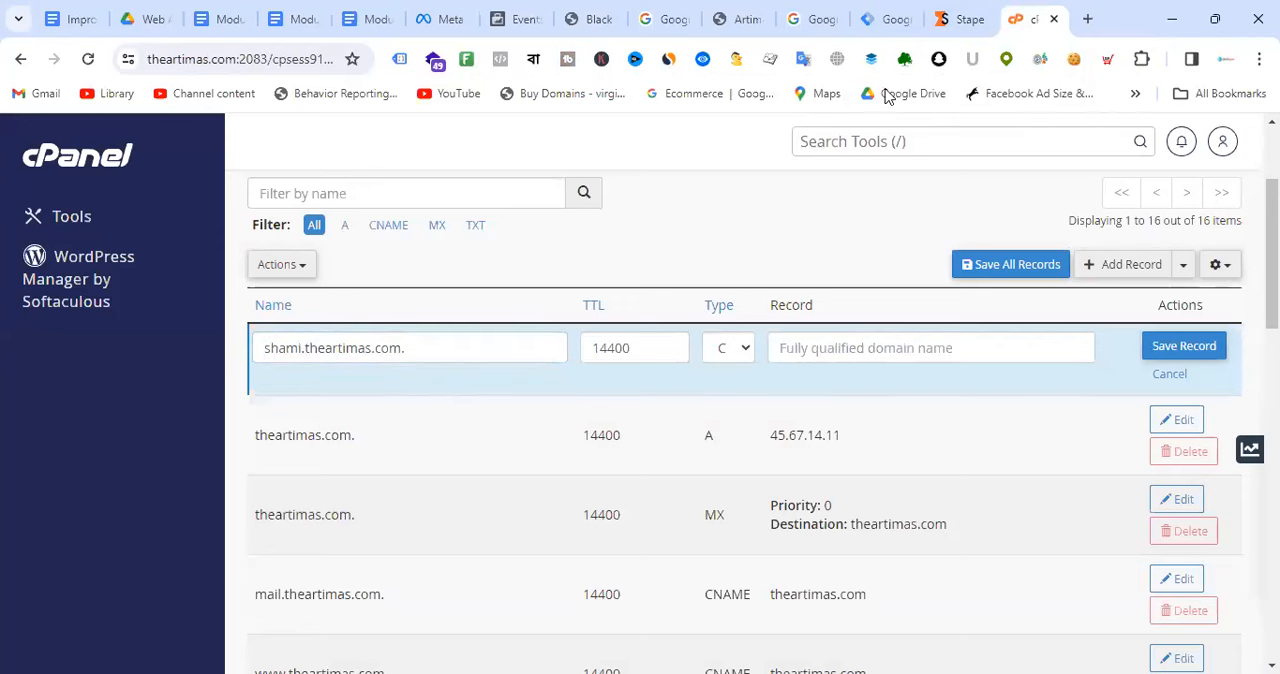
Step: Copy the CNAME value eug.stape.io from Stape into the new record's target in cPanel
{"action": "left_click", "coordinate": [895, 14]}
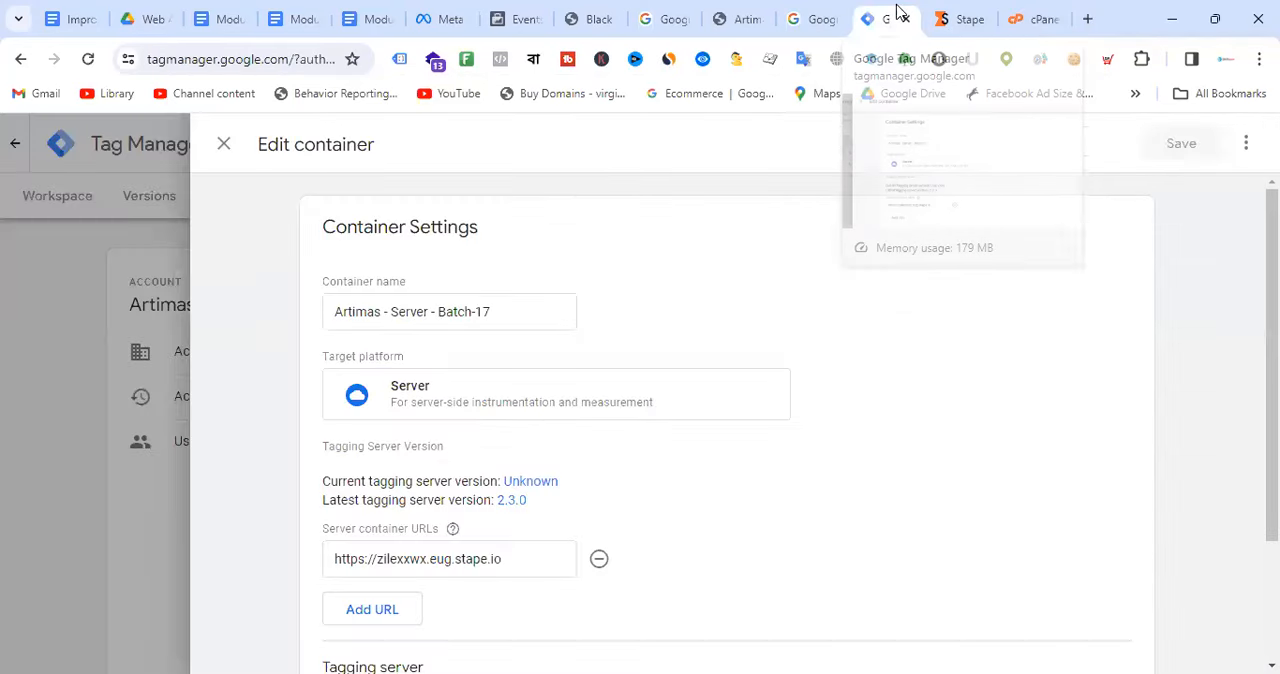
{"action": "left_click", "coordinate": [962, 14]}
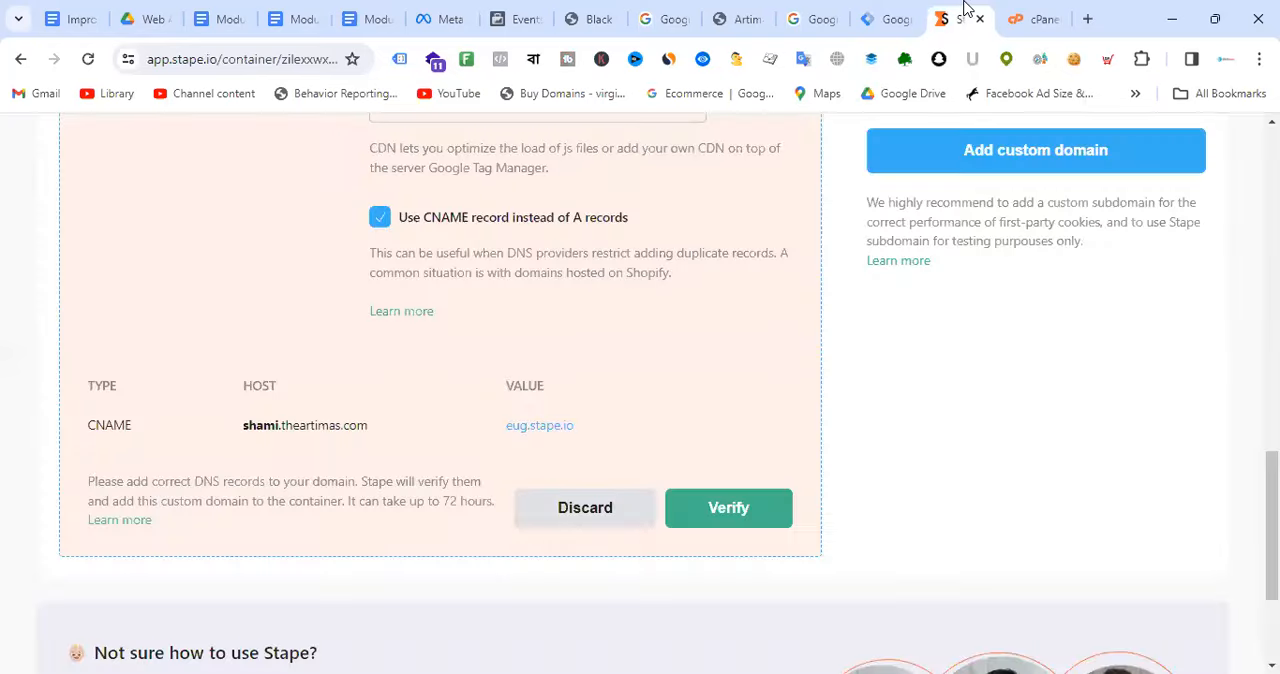
{"action": "left_click", "coordinate": [585, 425]}
{"action": "left_click", "coordinate": [1045, 19]}
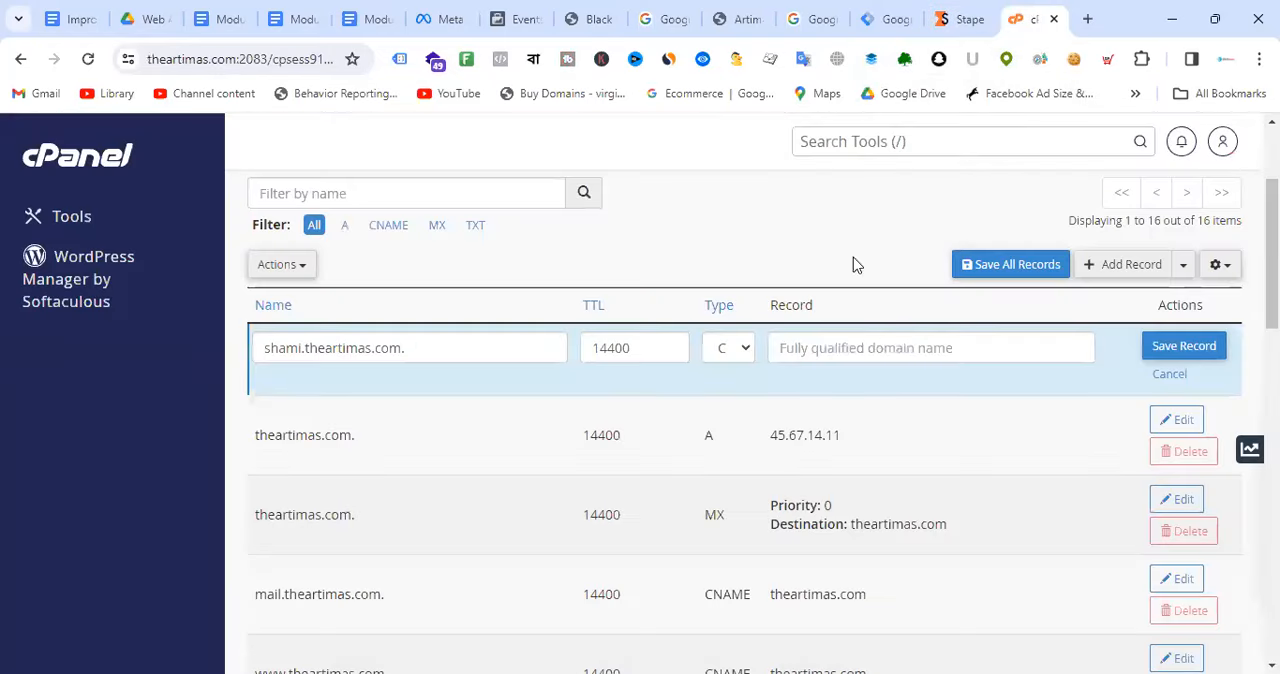
{"action": "left_click", "coordinate": [880, 345]}
{"action": "key", "text": "ctrl+v"}
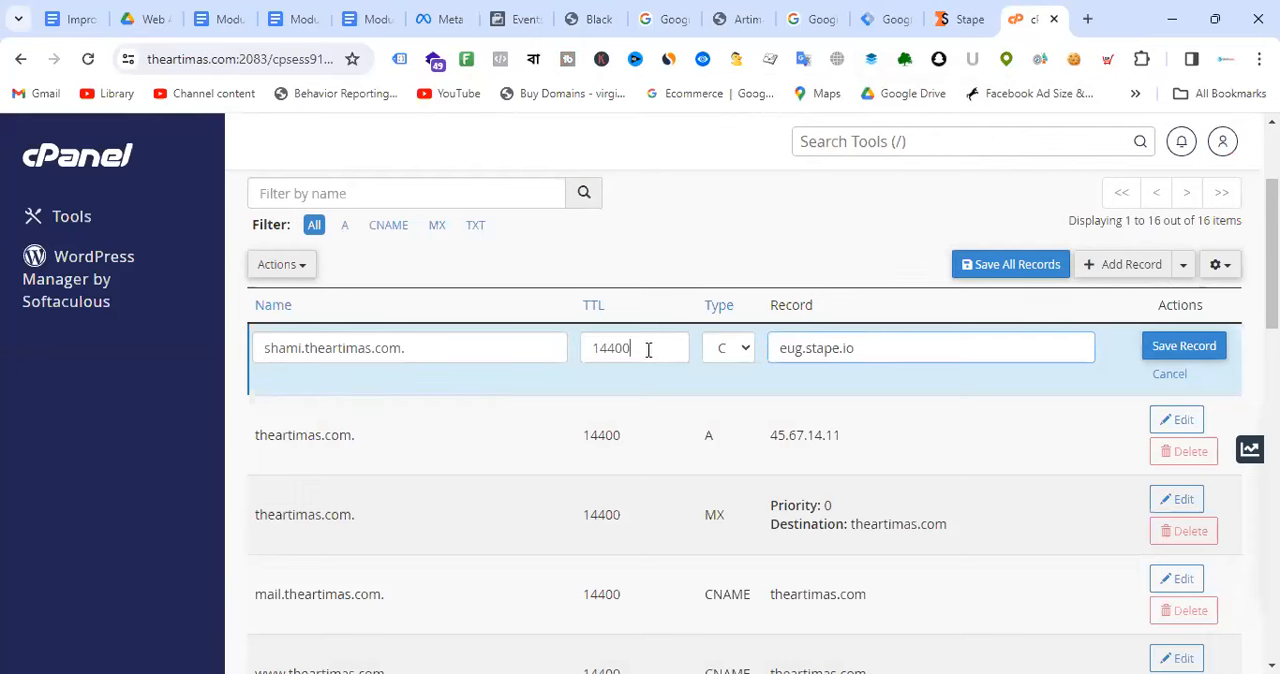
Step: Review the new CNAME record's TTL, target and name, save it, and look through the zone's record list
{"action": "left_click_drag", "start_coordinate": [651, 349], "coordinate": [586, 347]}
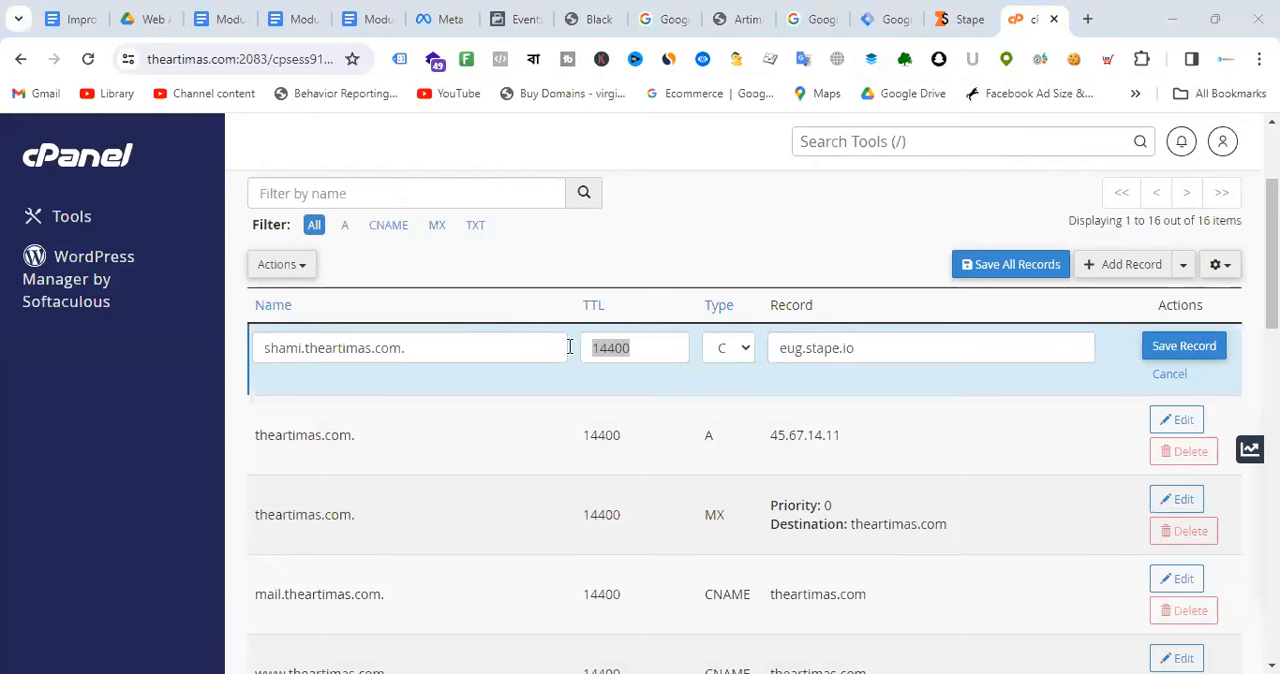
{"action": "double_click", "coordinate": [886, 349]}
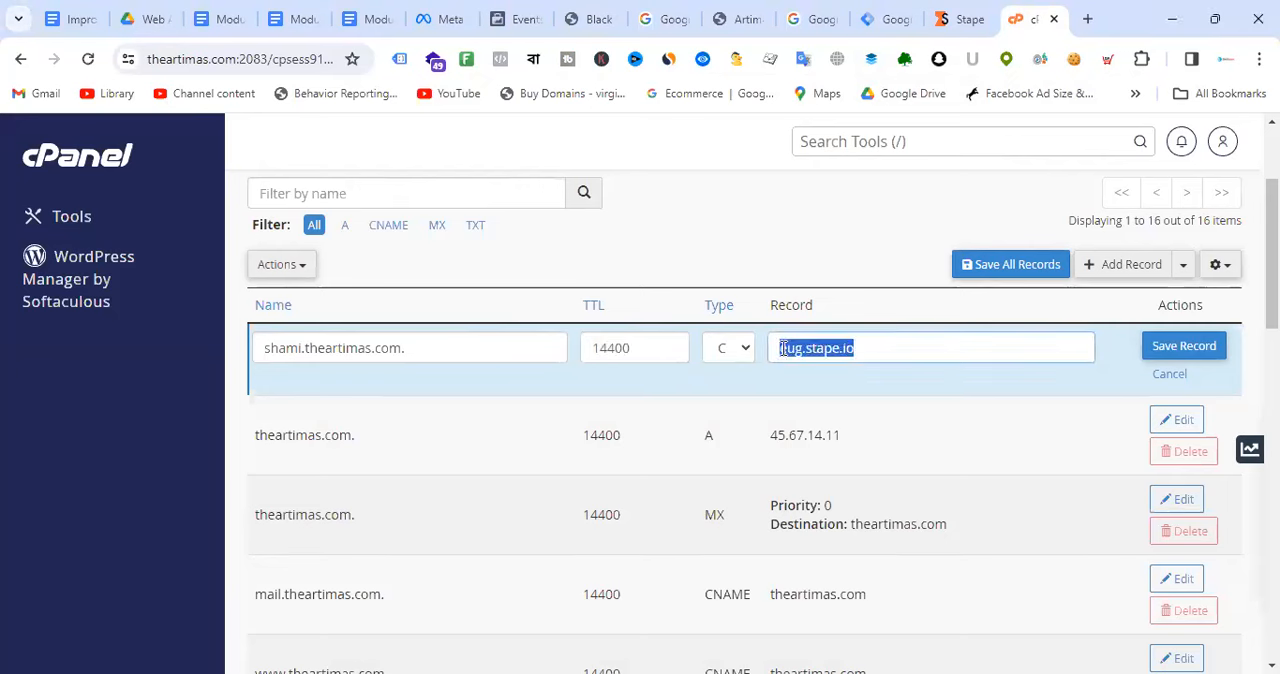
{"action": "left_click_drag", "start_coordinate": [435, 360], "coordinate": [229, 365]}
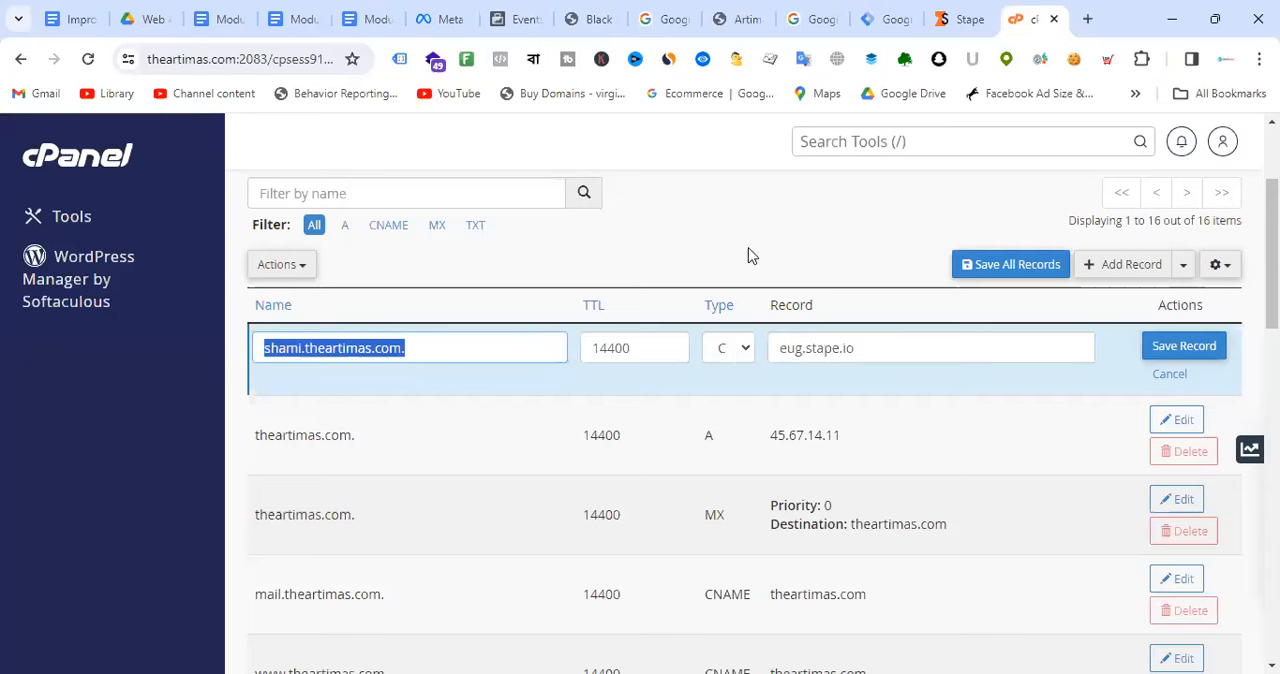
{"action": "key", "text": "alt+Tab"}
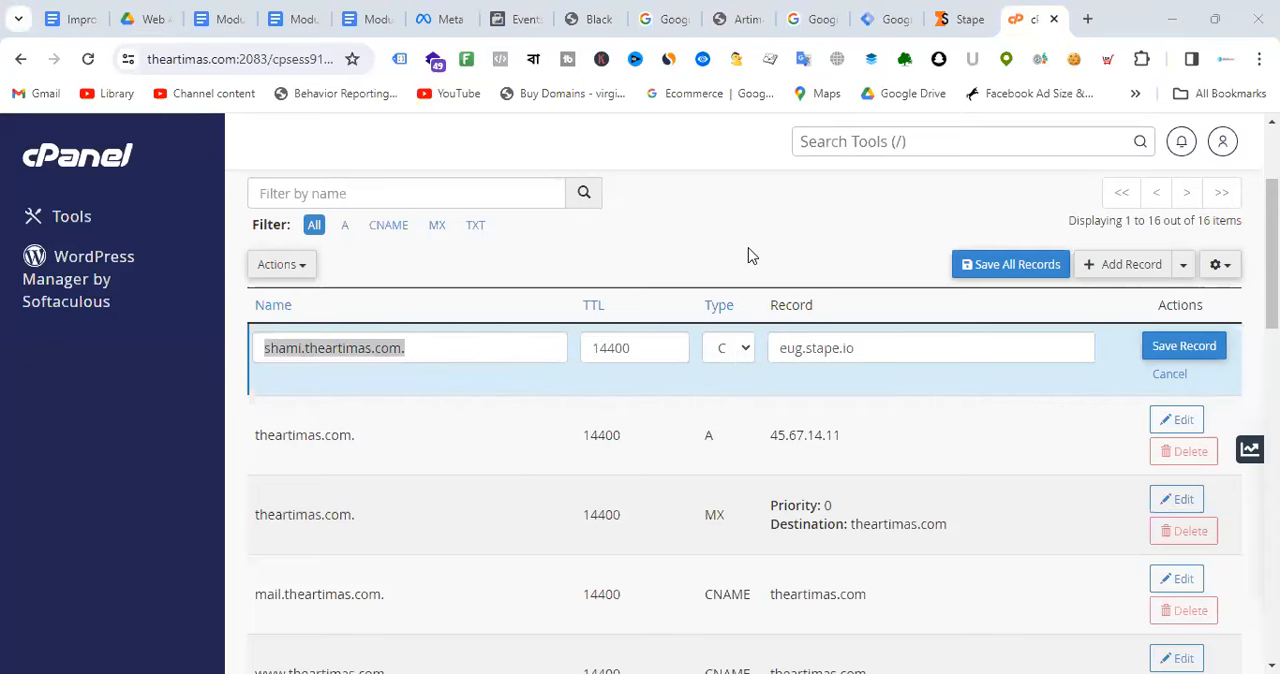
{"action": "left_click", "coordinate": [1200, 347]}
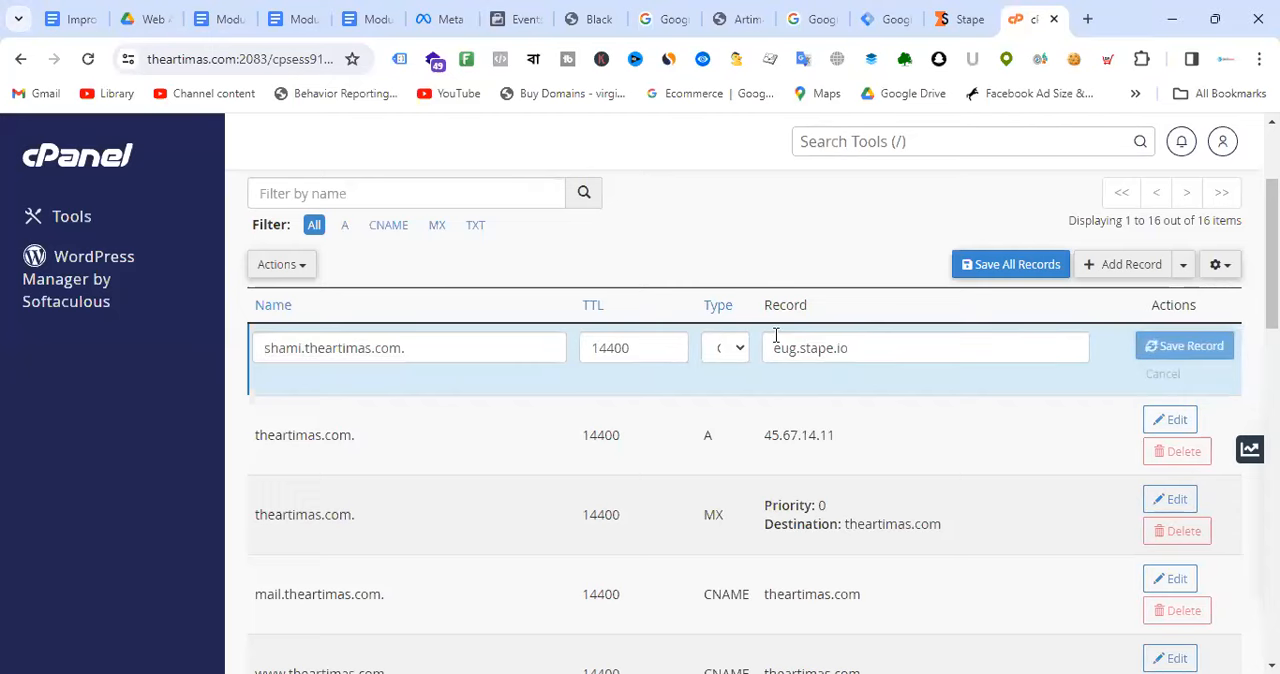
{"action": "scroll", "coordinate": [808, 366], "scroll_direction": "down", "scroll_amount": 3}
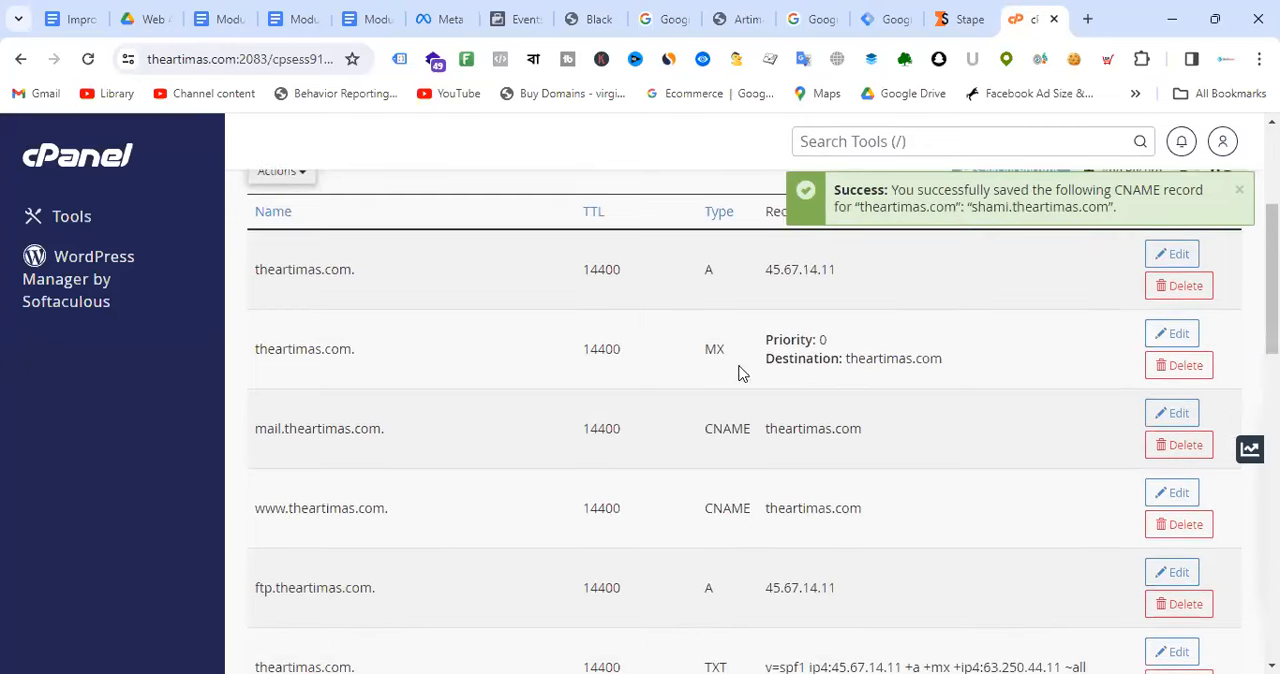
{"action": "scroll", "coordinate": [946, 457], "scroll_direction": "down", "scroll_amount": 4}
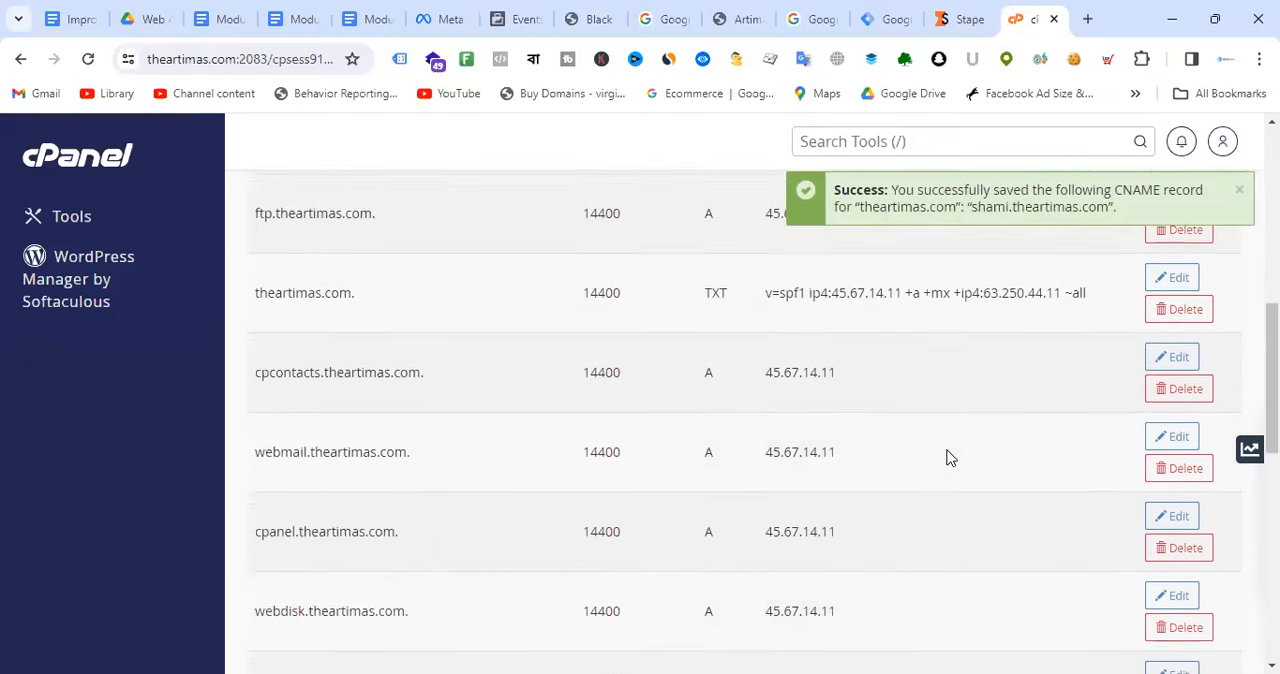
{"action": "scroll", "coordinate": [949, 451], "scroll_direction": "up", "scroll_amount": 6}
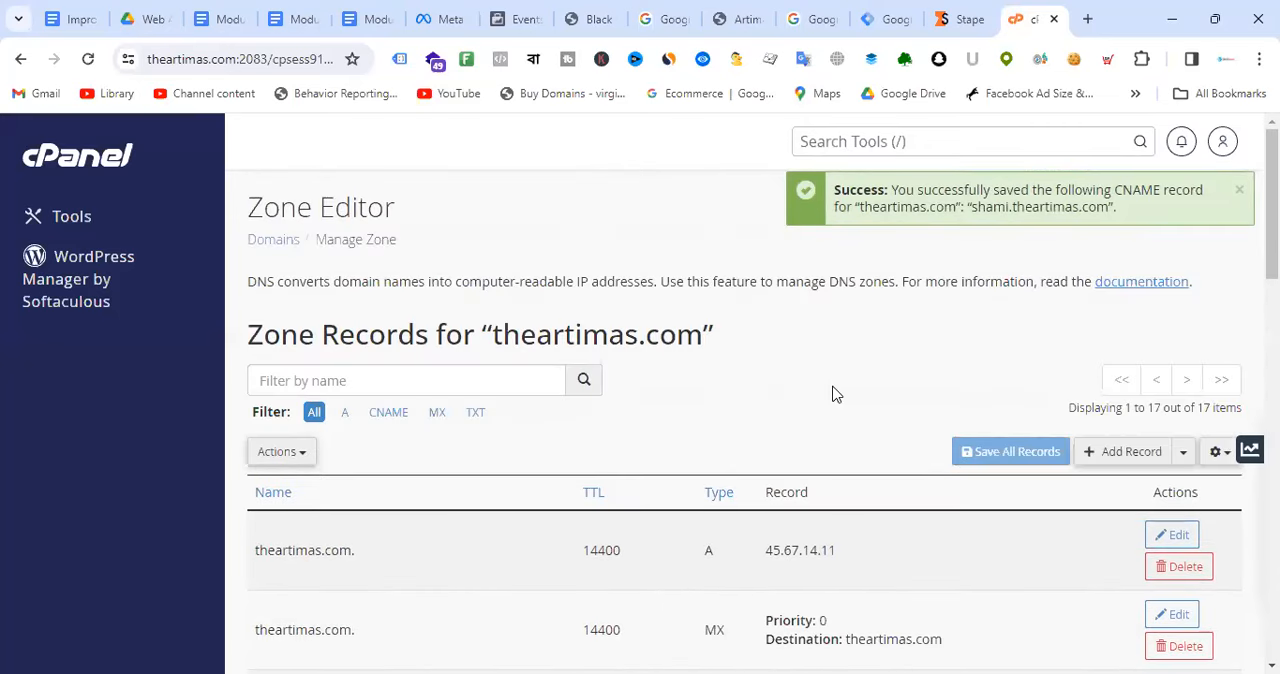
Step: Switch to Stape, submit the custom theartimas.com subdomain for verification, and go to its entry among the container's domains
{"action": "left_click", "coordinate": [953, 22]}
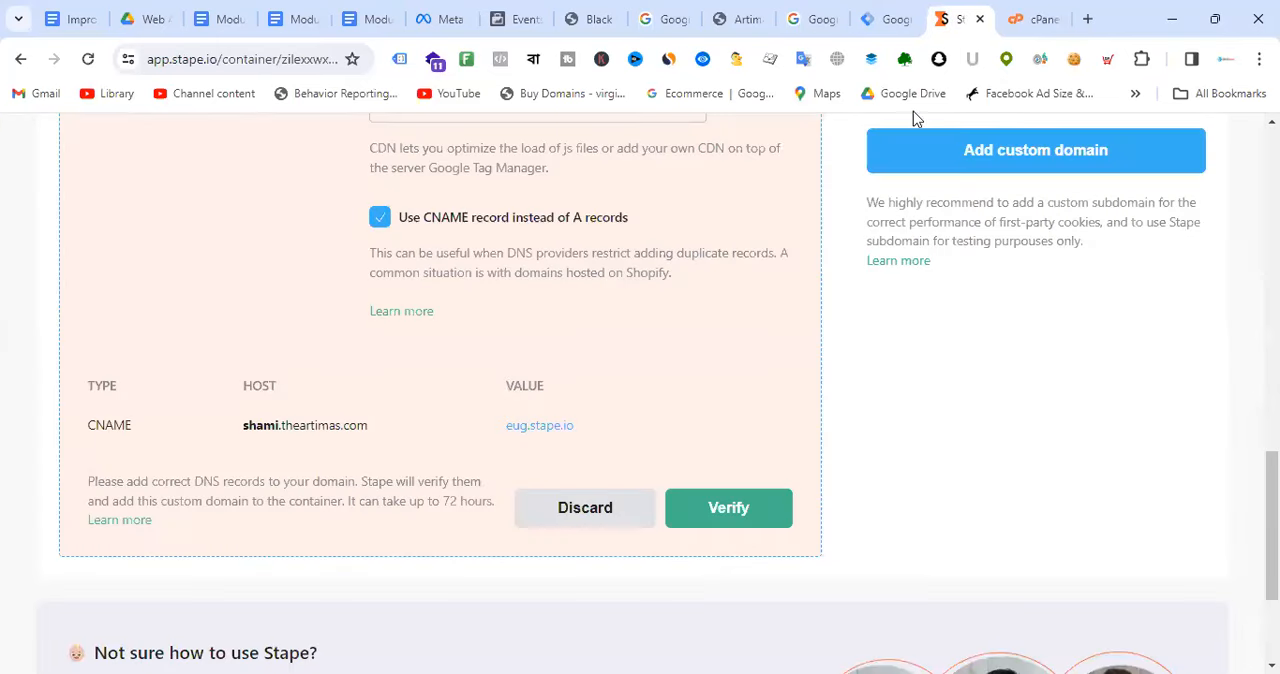
{"action": "left_click", "coordinate": [760, 508]}
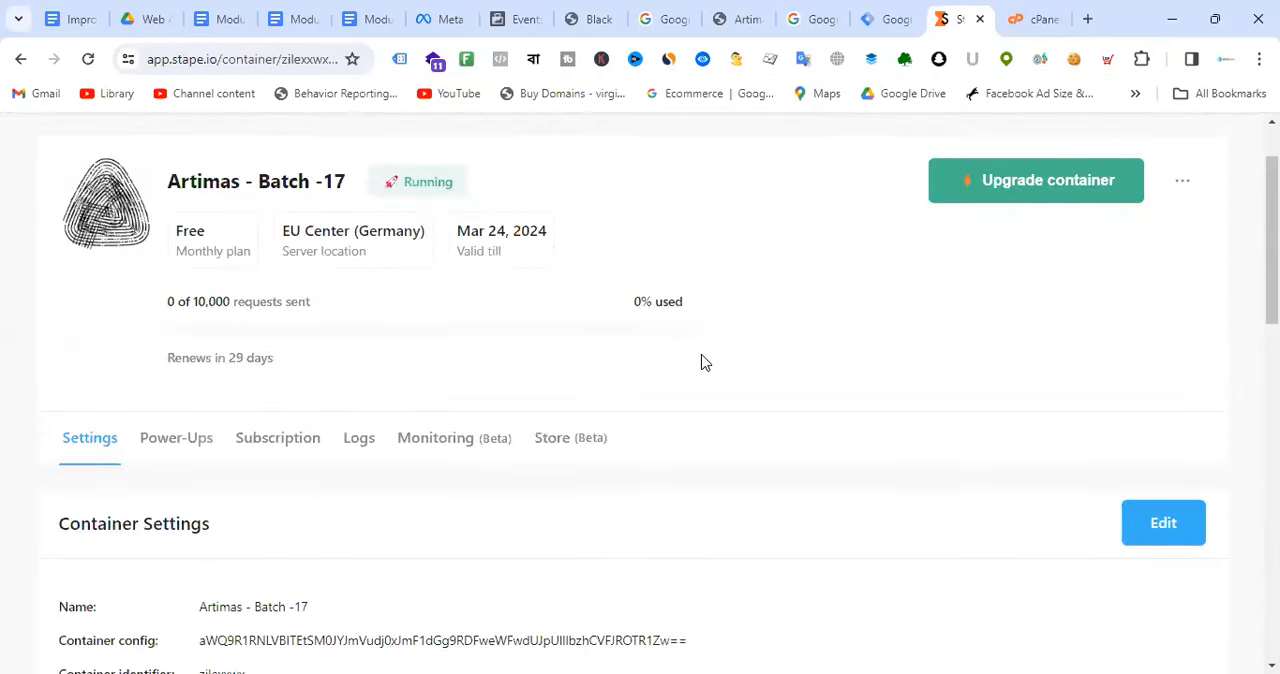
{"action": "scroll", "coordinate": [626, 371], "scroll_direction": "down", "scroll_amount": 9}
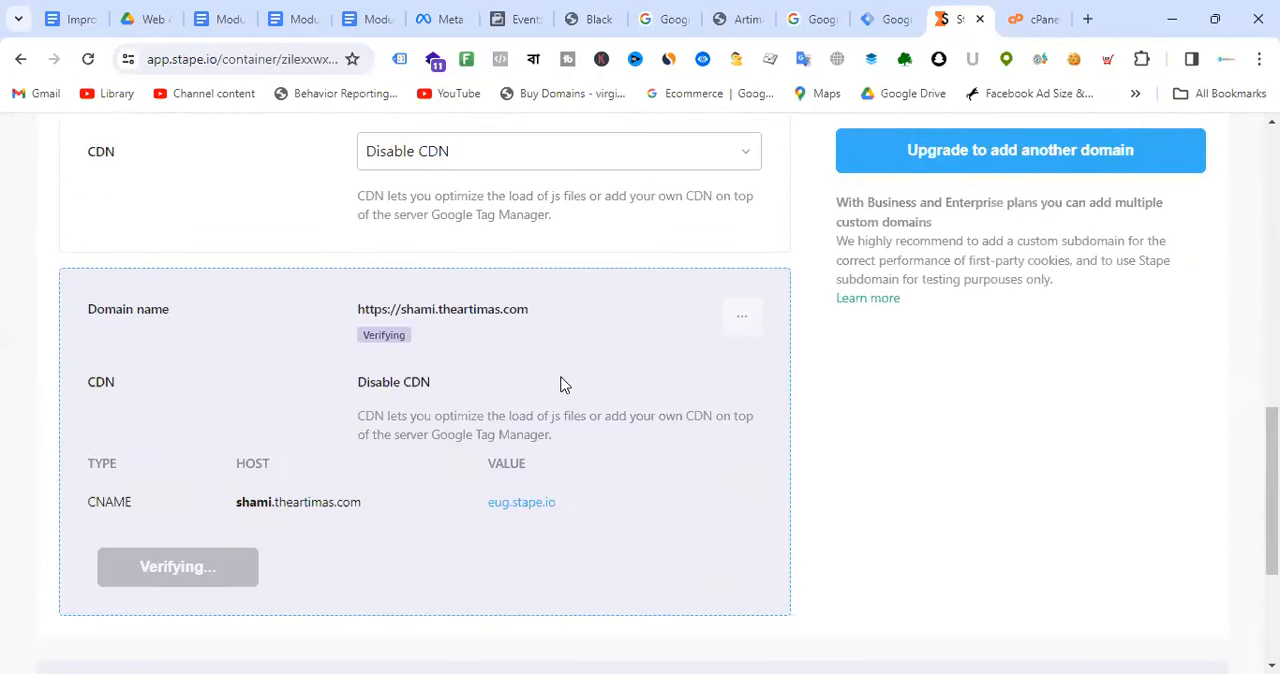
Step: Open the subdomain host copied from Stape in a new browser tab and read the advanced details of the page's connection error
{"action": "left_click_drag", "start_coordinate": [236, 505], "coordinate": [328, 512]}
{"action": "left_click", "coordinate": [371, 502]}
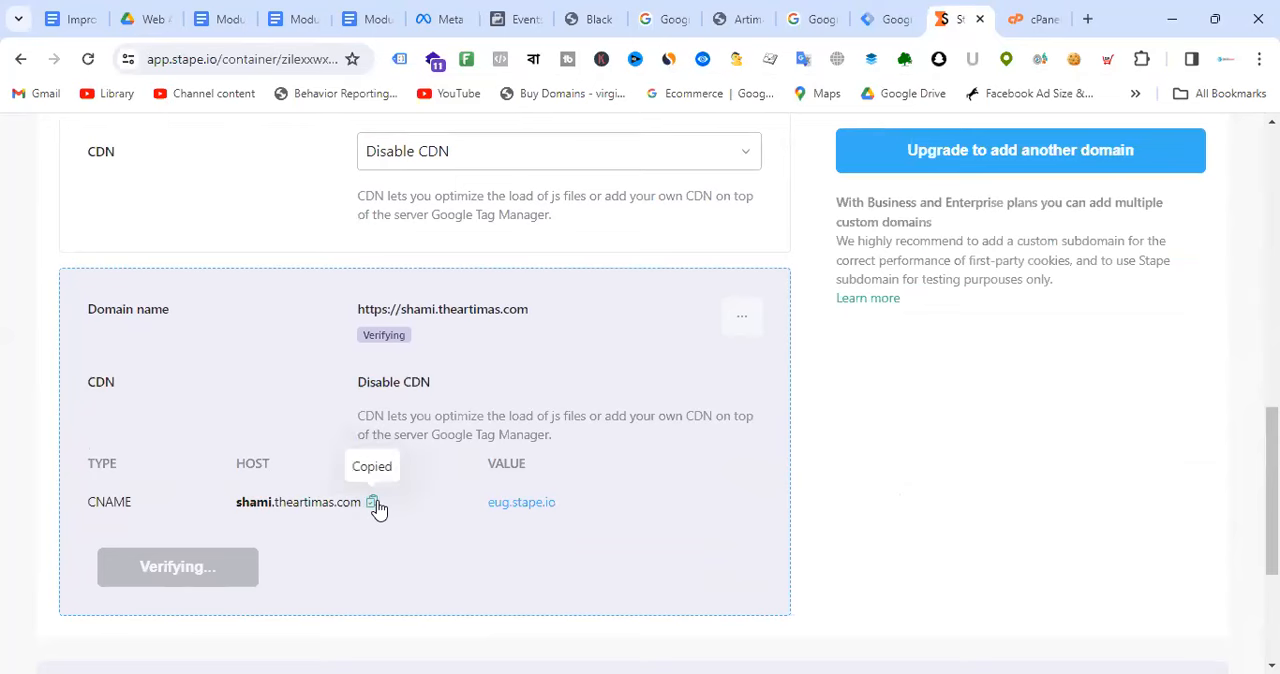
{"action": "left_click", "coordinate": [1088, 19]}
{"action": "key", "text": "ctrl+v"}
{"action": "key", "text": "Return"}
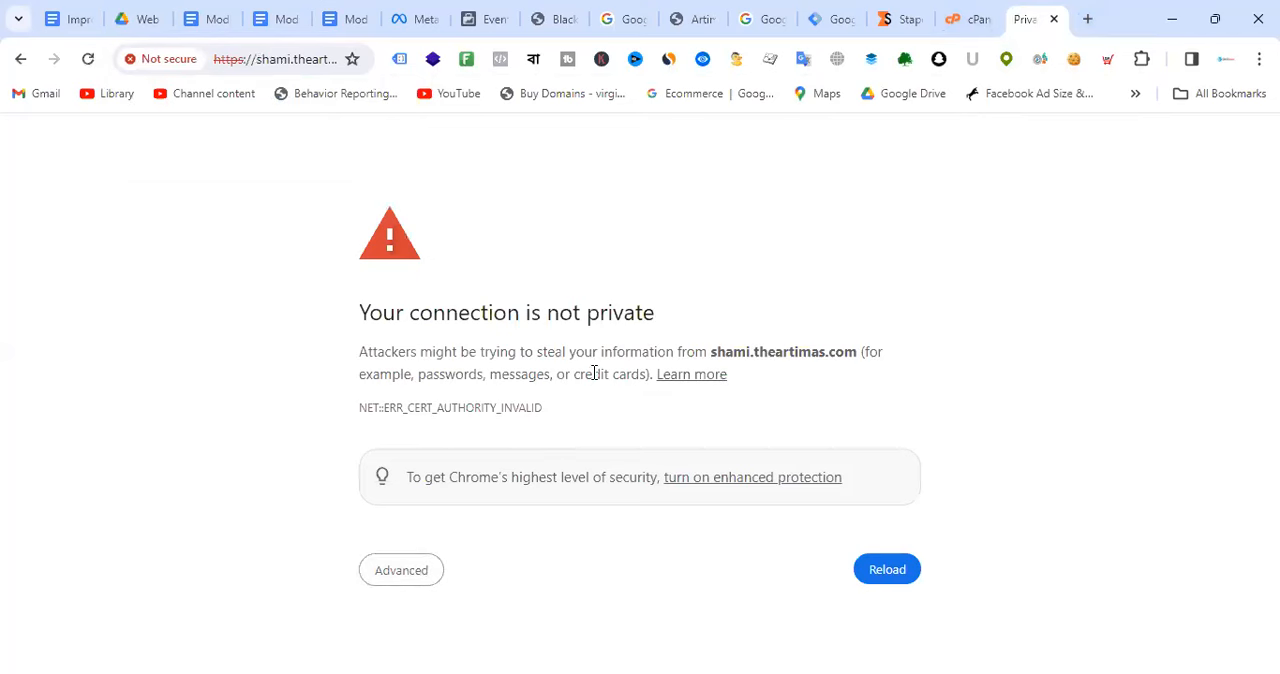
{"action": "left_click", "coordinate": [416, 570]}
{"action": "scroll", "coordinate": [660, 402], "scroll_direction": "down", "scroll_amount": 2}
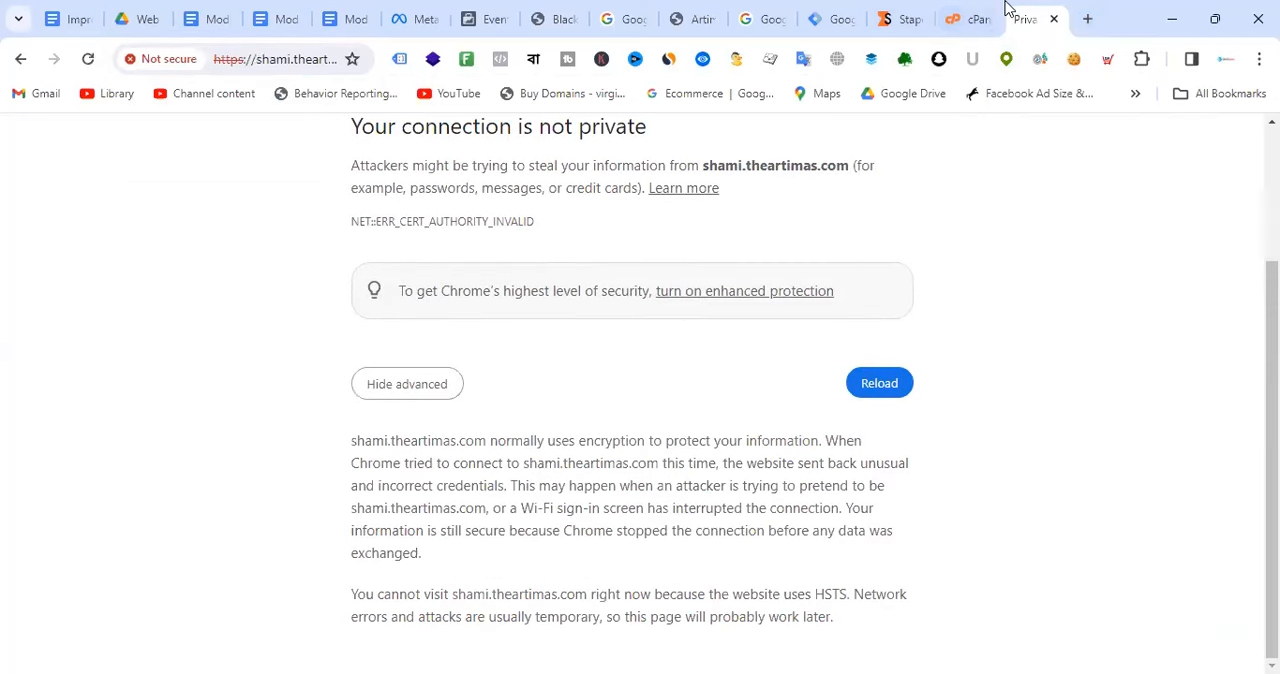
Step: Switch to cPanel and look over the zone records for theartimas.com
{"action": "left_click", "coordinate": [975, 19]}
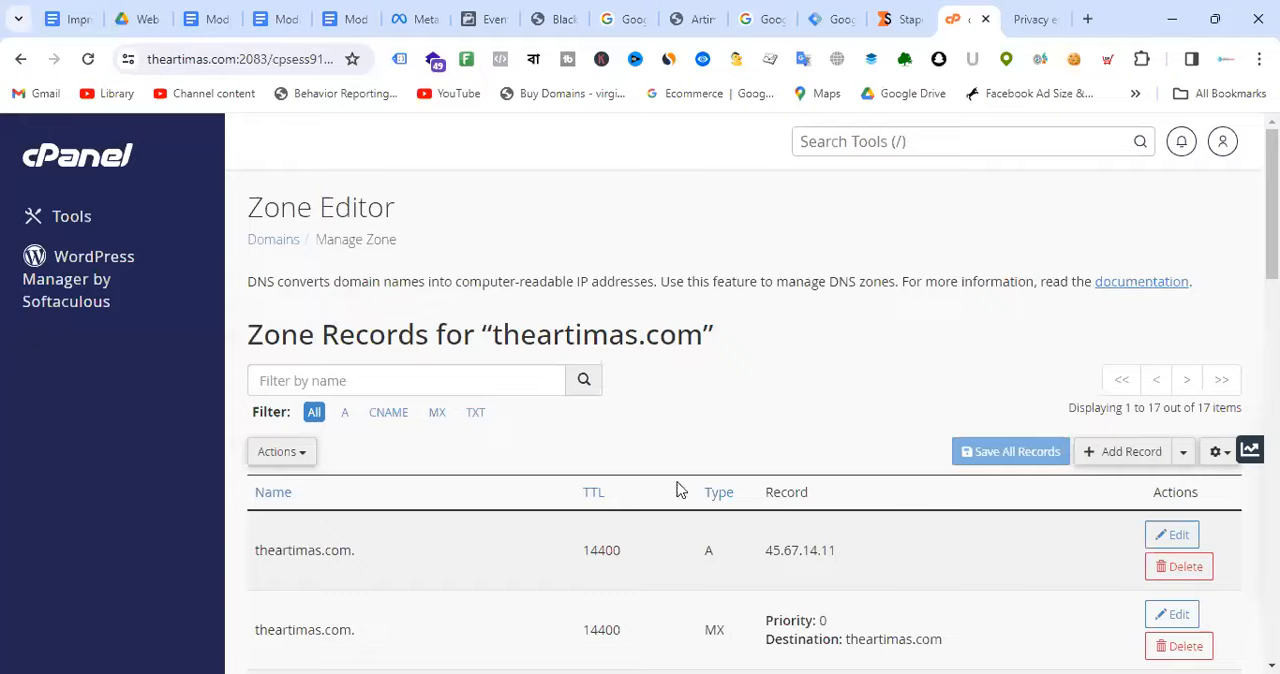
{"action": "scroll", "coordinate": [786, 397], "scroll_direction": "down", "scroll_amount": 3}
{"action": "scroll", "coordinate": [790, 400], "scroll_direction": "up", "scroll_amount": 5}
Step: Return to Stape and check the custom domain's verification status and the details of the Artimas - Batch -17 container
{"action": "left_click", "coordinate": [900, 19]}
{"action": "scroll", "coordinate": [652, 408], "scroll_direction": "up", "scroll_amount": 7}
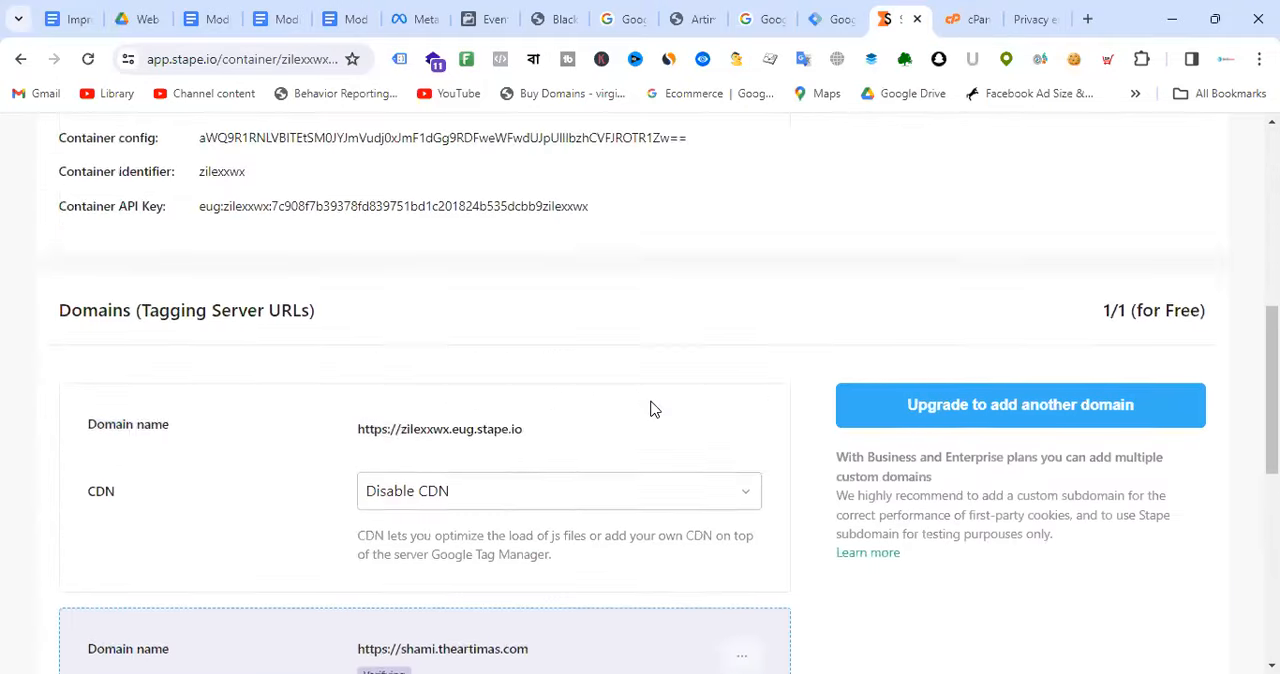
{"action": "scroll", "coordinate": [652, 408], "scroll_direction": "down", "scroll_amount": 5}
{"action": "scroll", "coordinate": [707, 428], "scroll_direction": "down", "scroll_amount": 3}
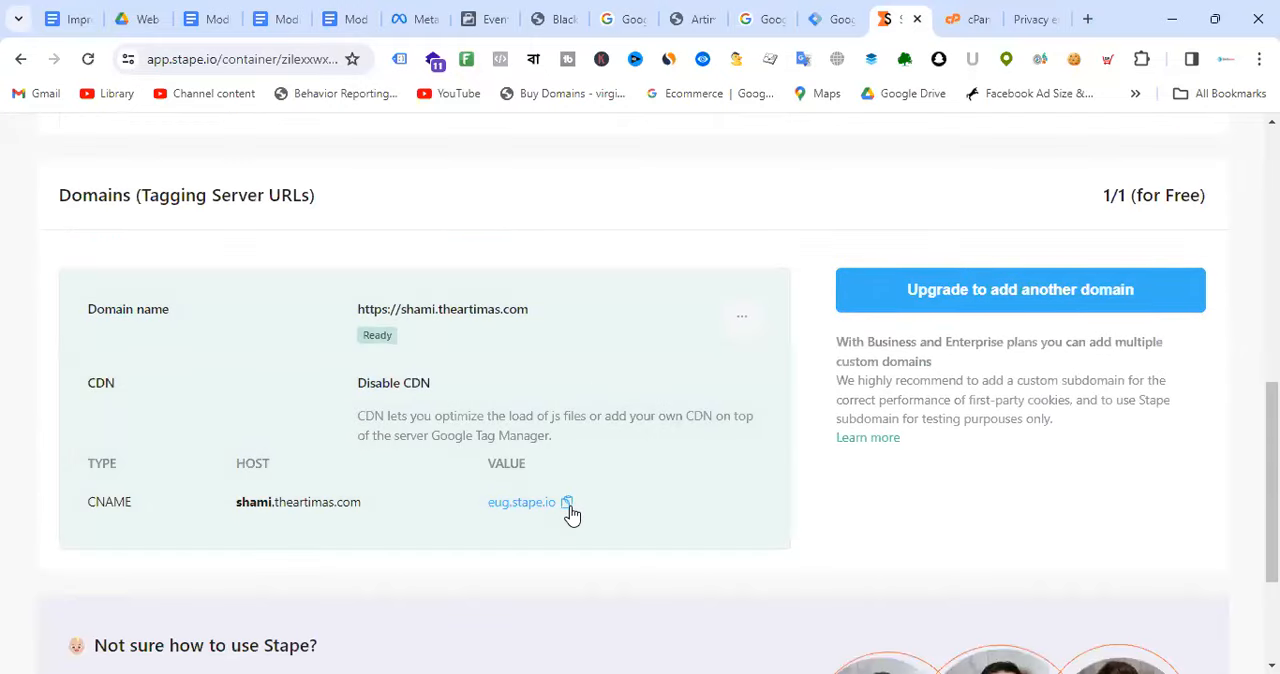
{"action": "scroll", "coordinate": [600, 394], "scroll_direction": "down", "scroll_amount": 2}
{"action": "scroll", "coordinate": [603, 394], "scroll_direction": "up", "scroll_amount": 3}
{"action": "scroll", "coordinate": [603, 394], "scroll_direction": "up", "scroll_amount": 1}
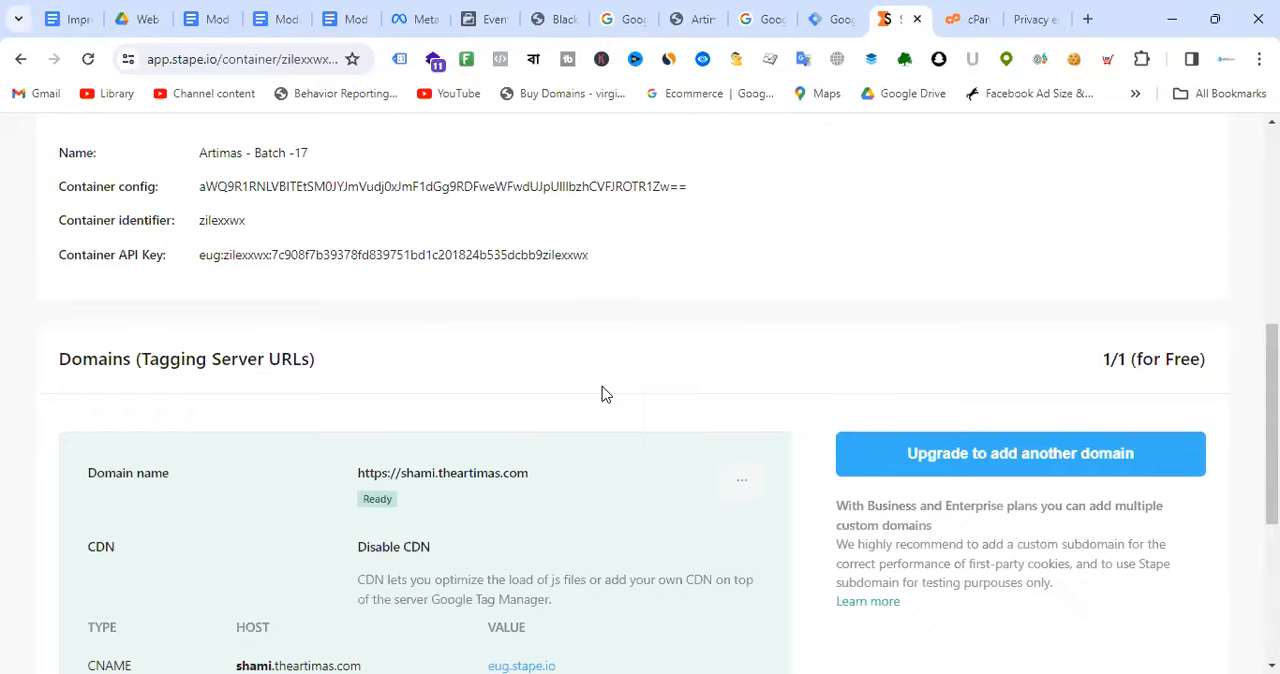
{"action": "scroll", "coordinate": [603, 394], "scroll_direction": "up", "scroll_amount": 8}
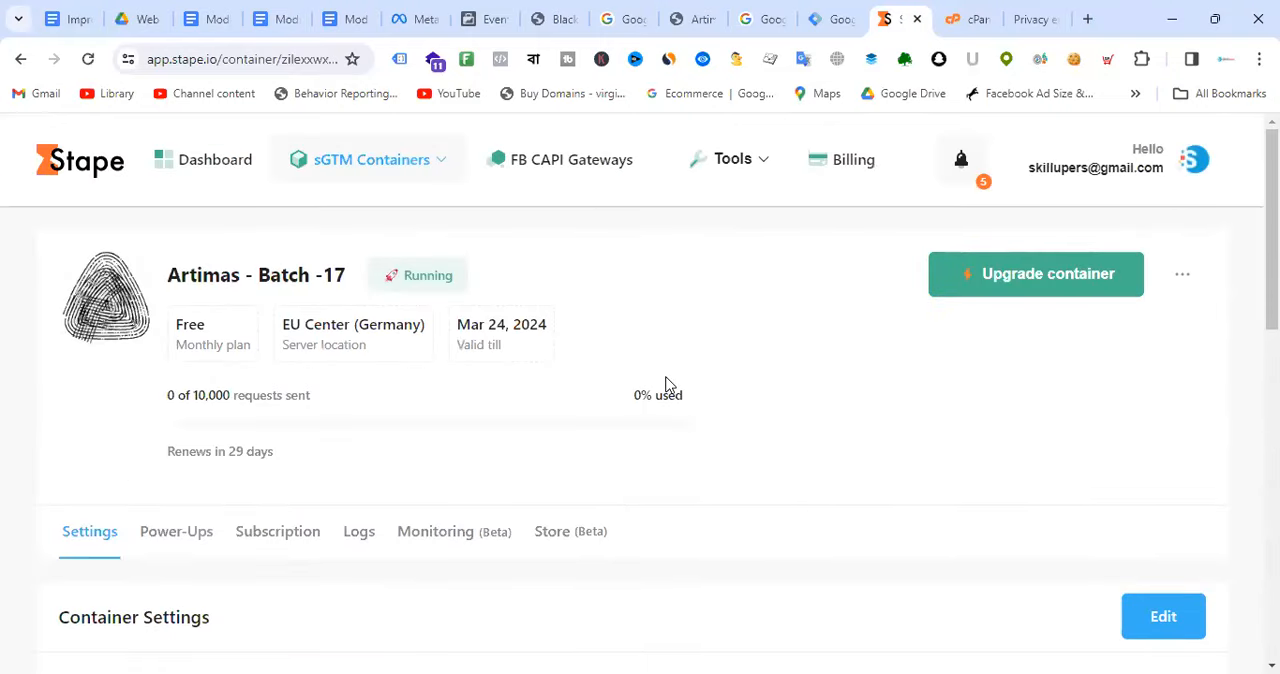
Step: Copy the custom domain URL from Stape, replace the server container URL with it in Tag Manager's Artimas - Server - Batch-17 container, and save
{"action": "scroll", "coordinate": [646, 406], "scroll_direction": "down", "scroll_amount": 4}
{"action": "scroll", "coordinate": [640, 420], "scroll_direction": "down", "scroll_amount": 1}
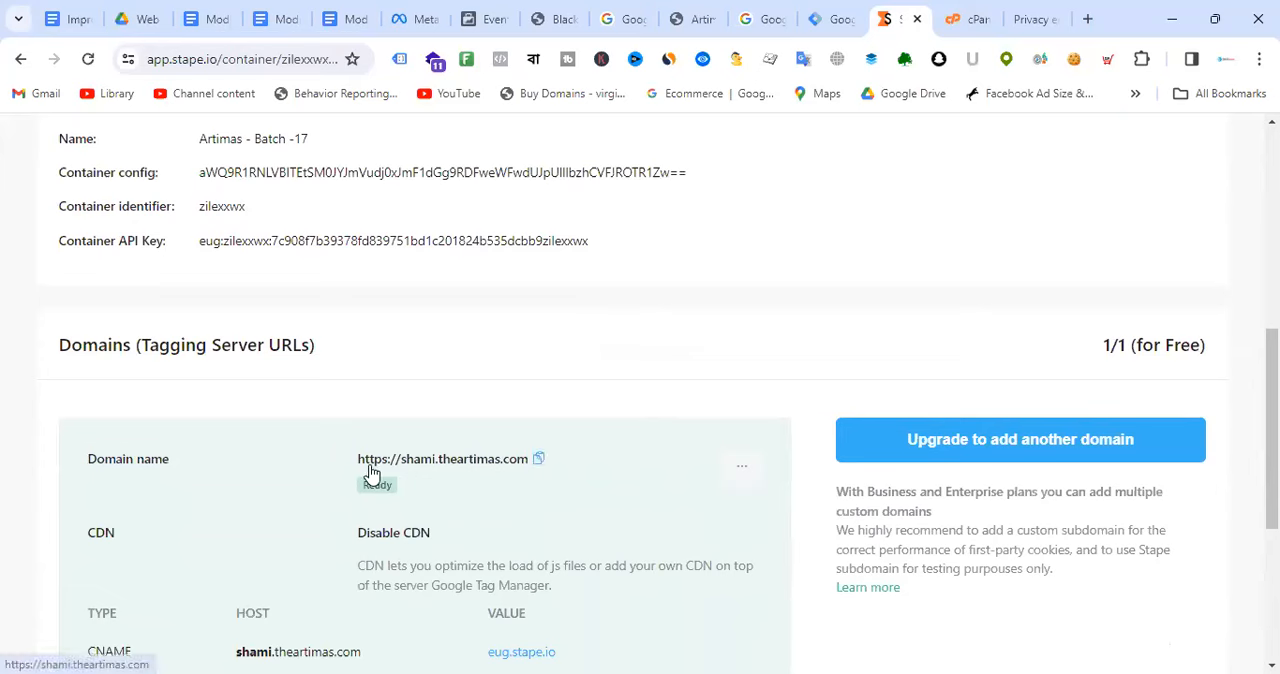
{"action": "left_click", "coordinate": [538, 462]}
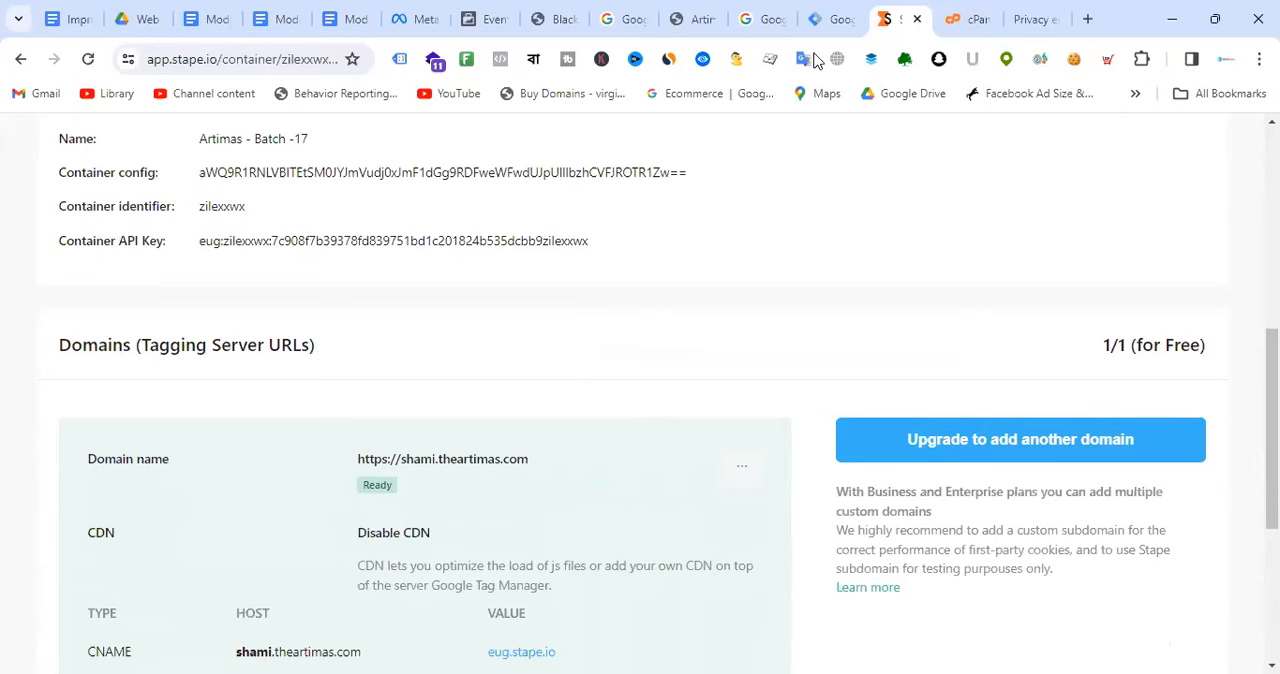
{"action": "left_click", "coordinate": [830, 19]}
{"action": "left_click", "coordinate": [440, 561]}
{"action": "key", "text": "ctrl+a"}
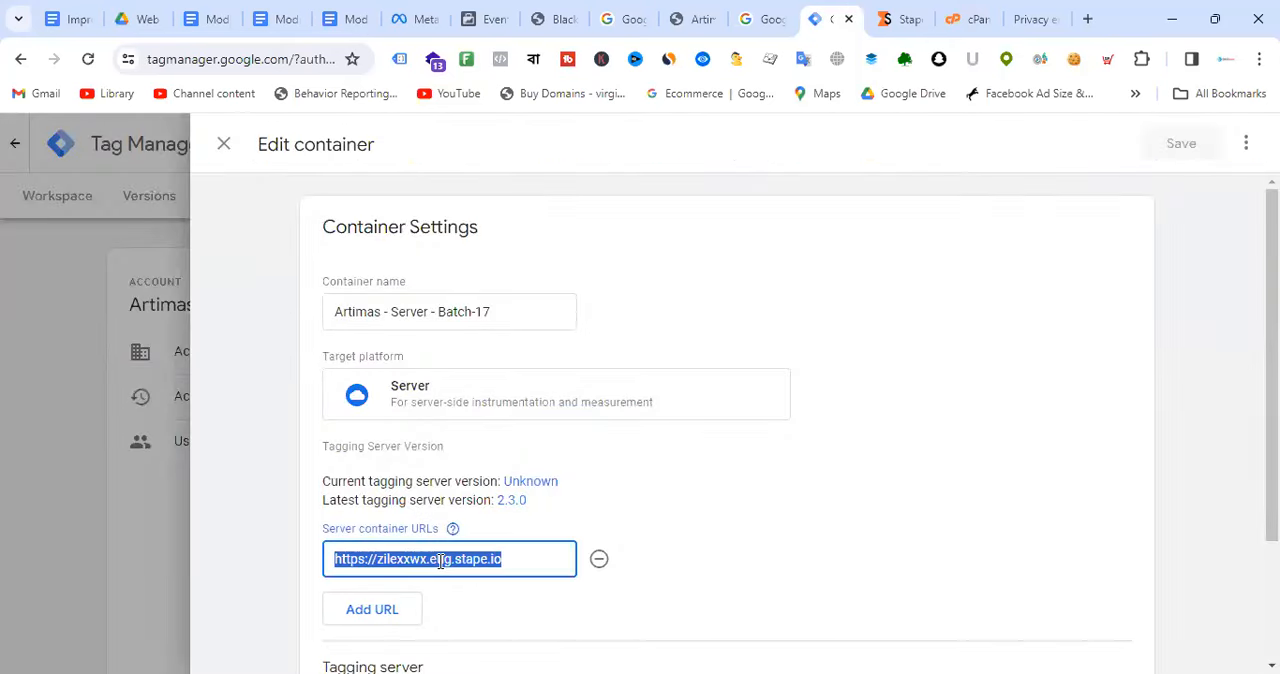
{"action": "key", "text": "ctrl+v"}
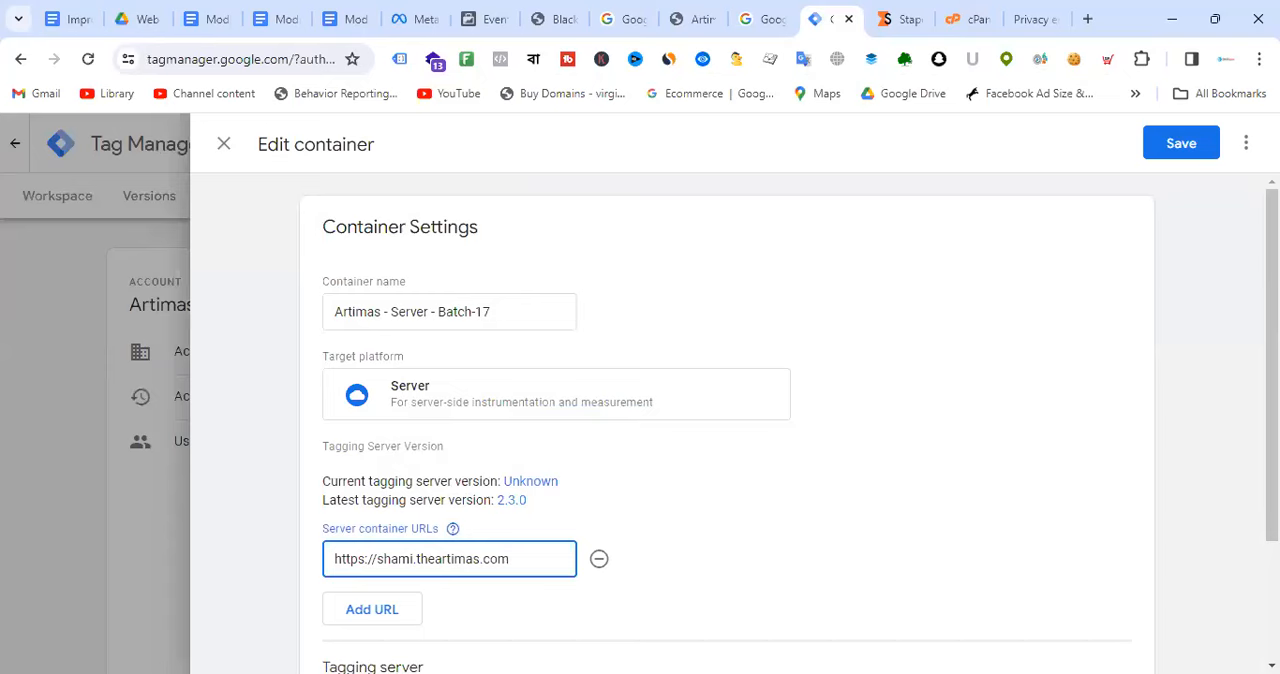
{"action": "left_click", "coordinate": [1184, 143]}
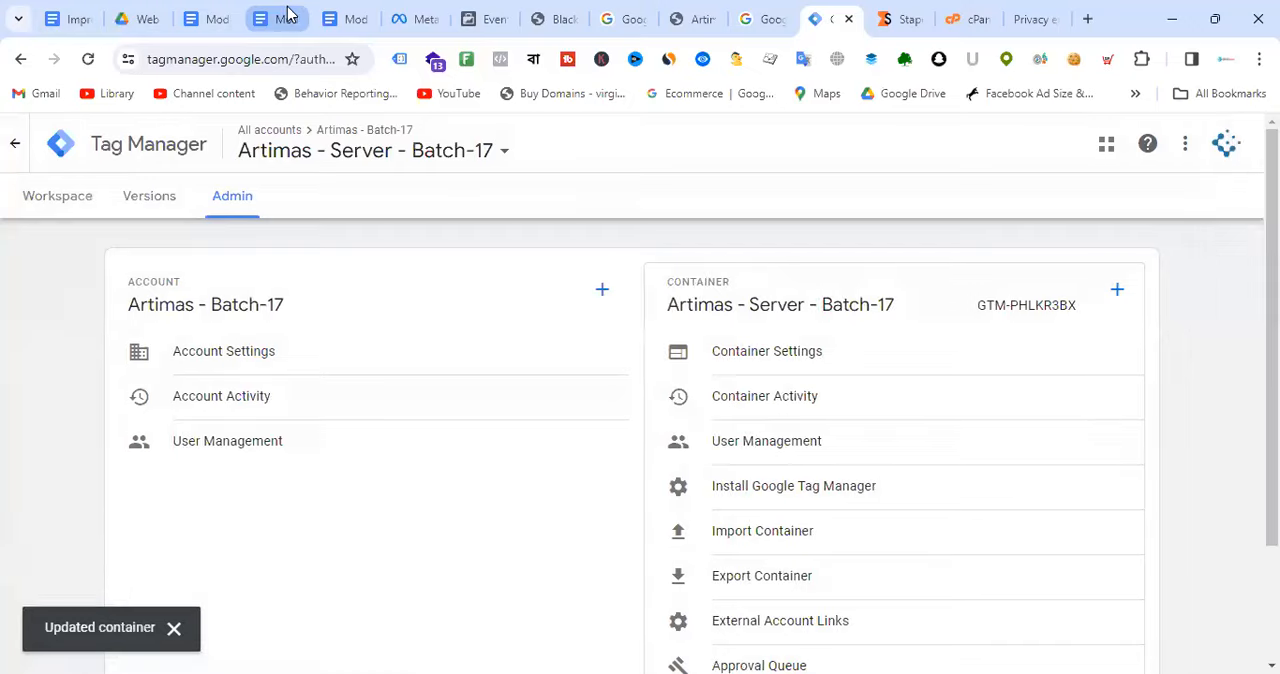
Step: Switch to the Module-11: GA4 & Facebook Server-side Tracking document and examine its server-side events diagram
{"action": "left_click", "coordinate": [285, 18]}
{"action": "left_click", "coordinate": [355, 12]}
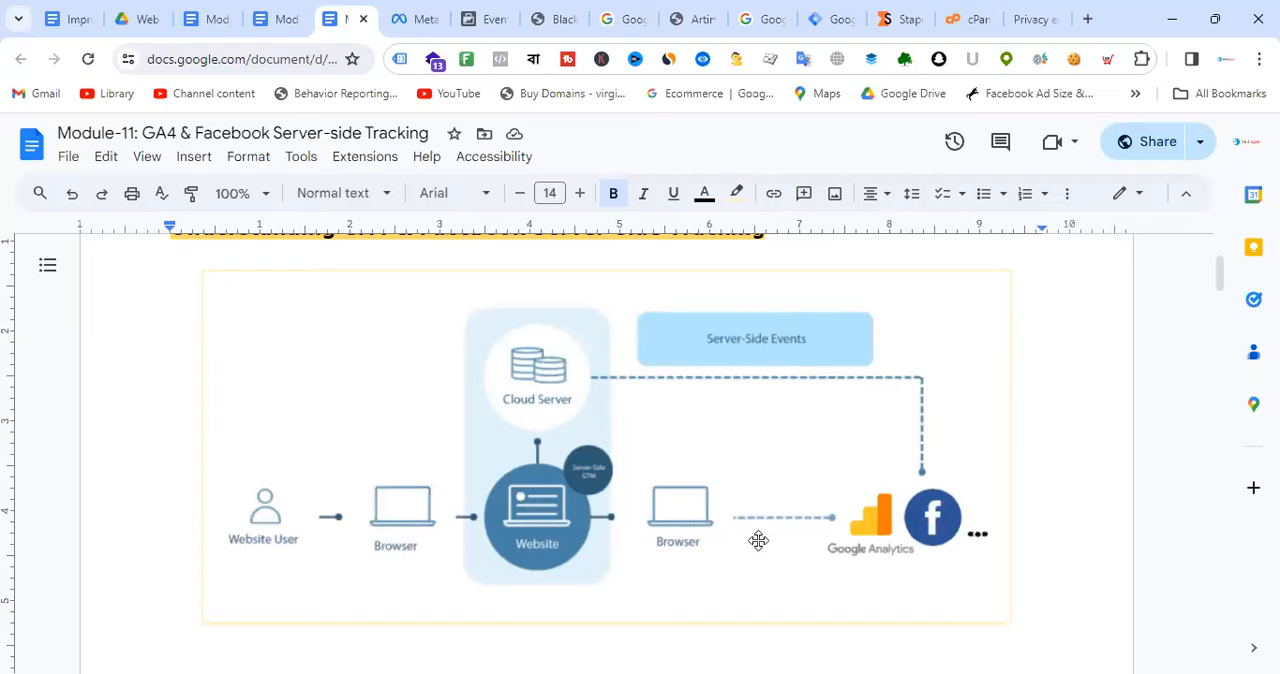
Step: Switch to Stape and review the Artimas - Batch -17 container's plan, settings, custom domain and CNAME details
{"action": "left_click", "coordinate": [905, 10]}
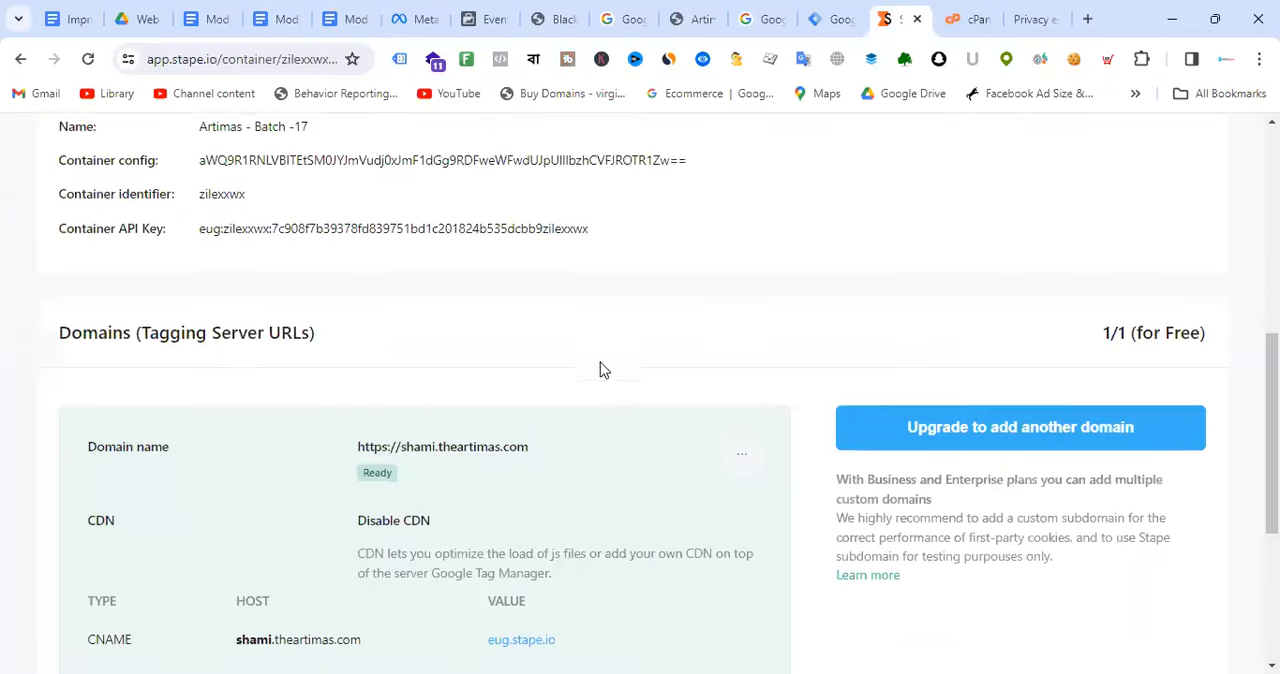
{"action": "scroll", "coordinate": [691, 380], "scroll_direction": "down", "scroll_amount": 3}
{"action": "scroll", "coordinate": [697, 383], "scroll_direction": "up", "scroll_amount": 2}
{"action": "scroll", "coordinate": [610, 320], "scroll_direction": "up", "scroll_amount": 6}
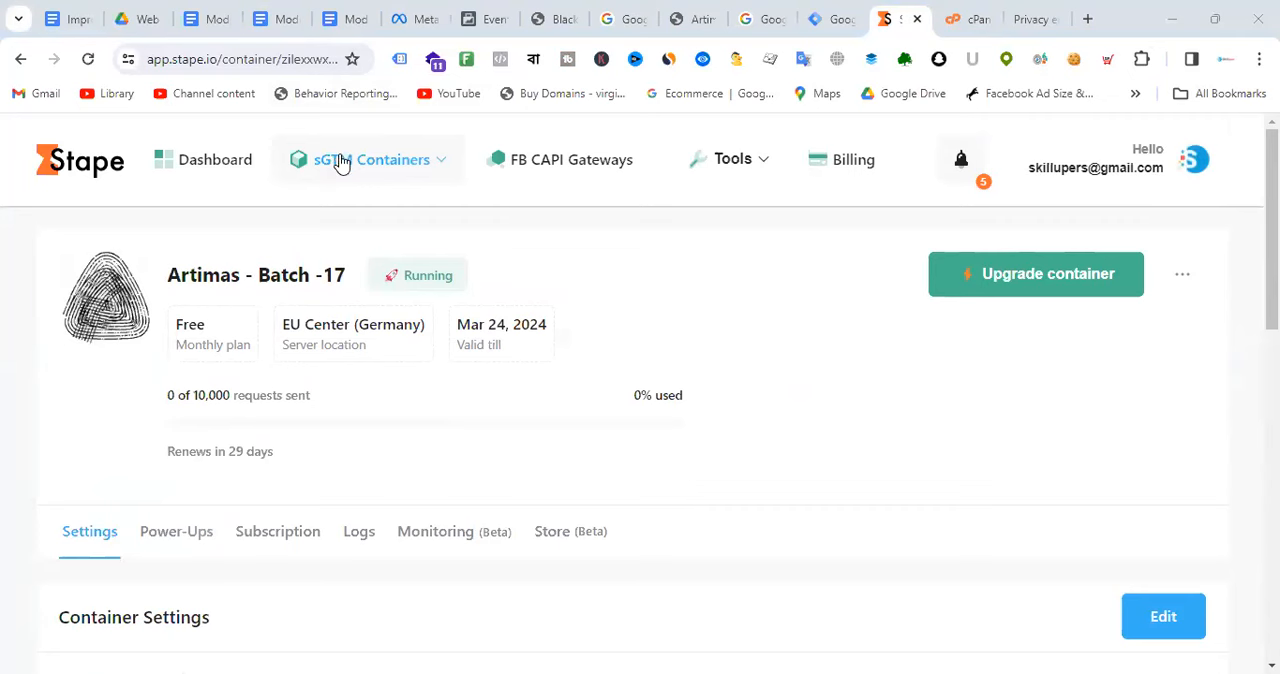
{"action": "left_click", "coordinate": [863, 222]}
{"action": "scroll", "coordinate": [749, 288], "scroll_direction": "down", "scroll_amount": 10}
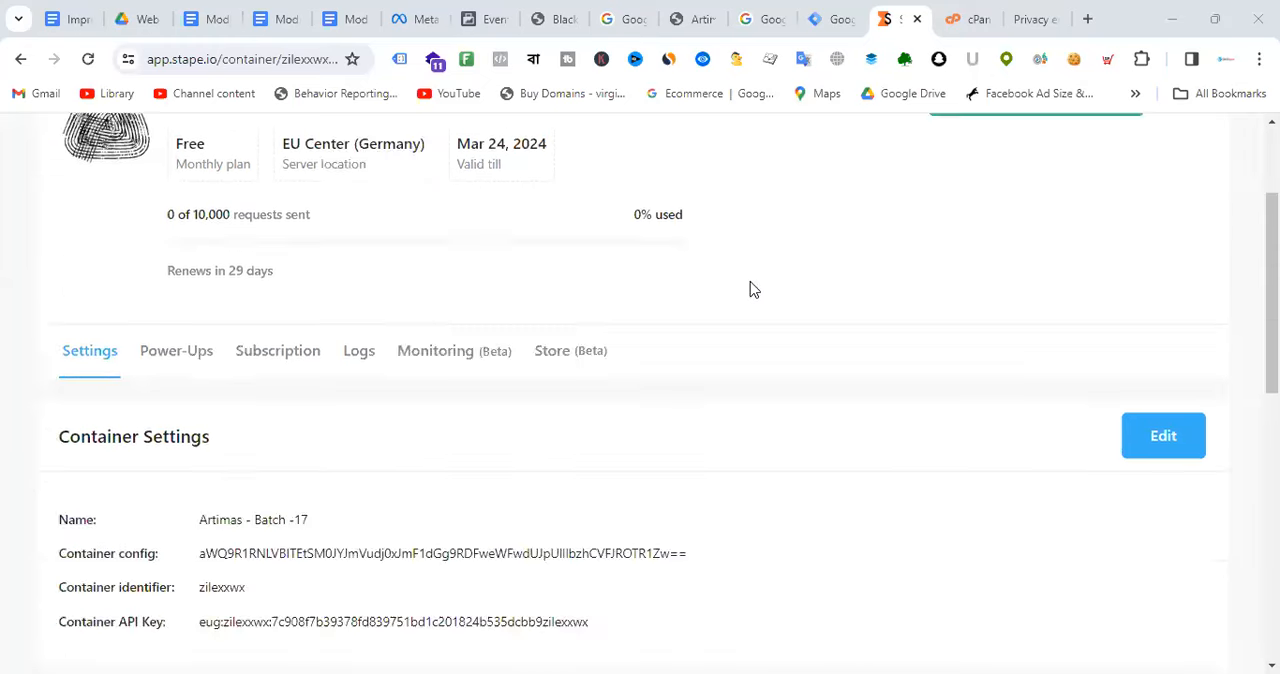
{"action": "scroll", "coordinate": [753, 288], "scroll_direction": "down", "scroll_amount": 1}
{"action": "scroll", "coordinate": [753, 288], "scroll_direction": "up", "scroll_amount": 10}
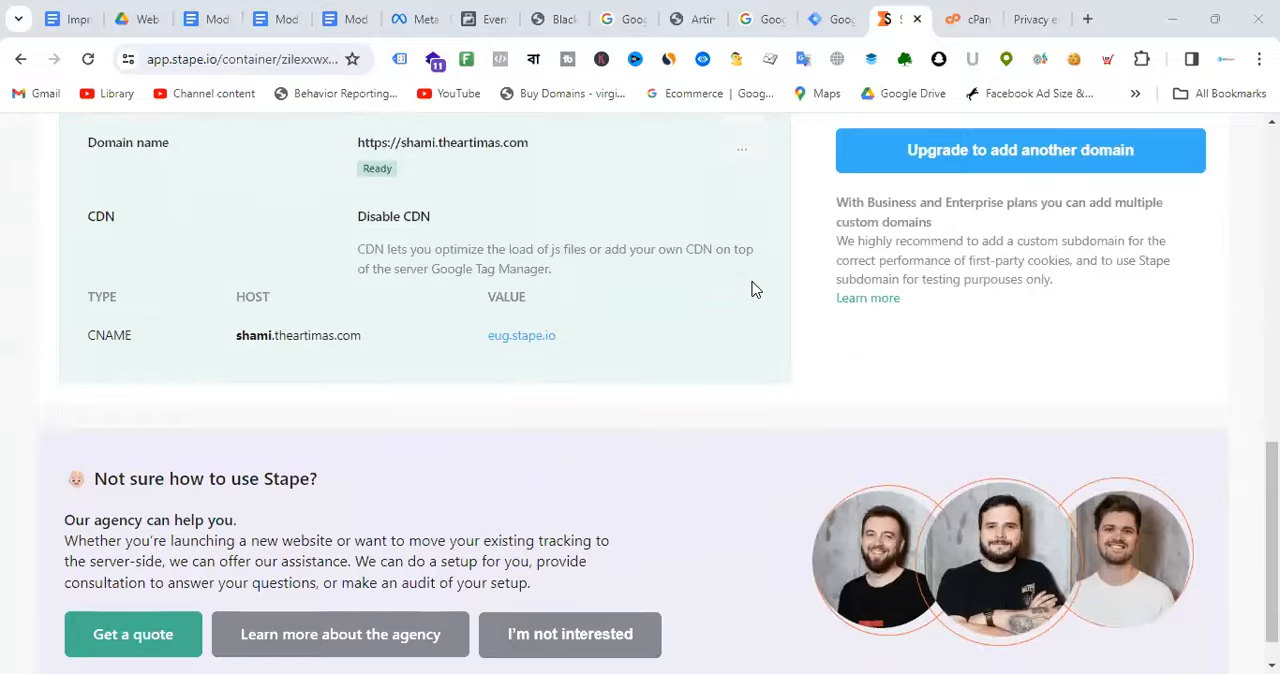
{"action": "scroll", "coordinate": [755, 289], "scroll_direction": "up", "scroll_amount": 1}
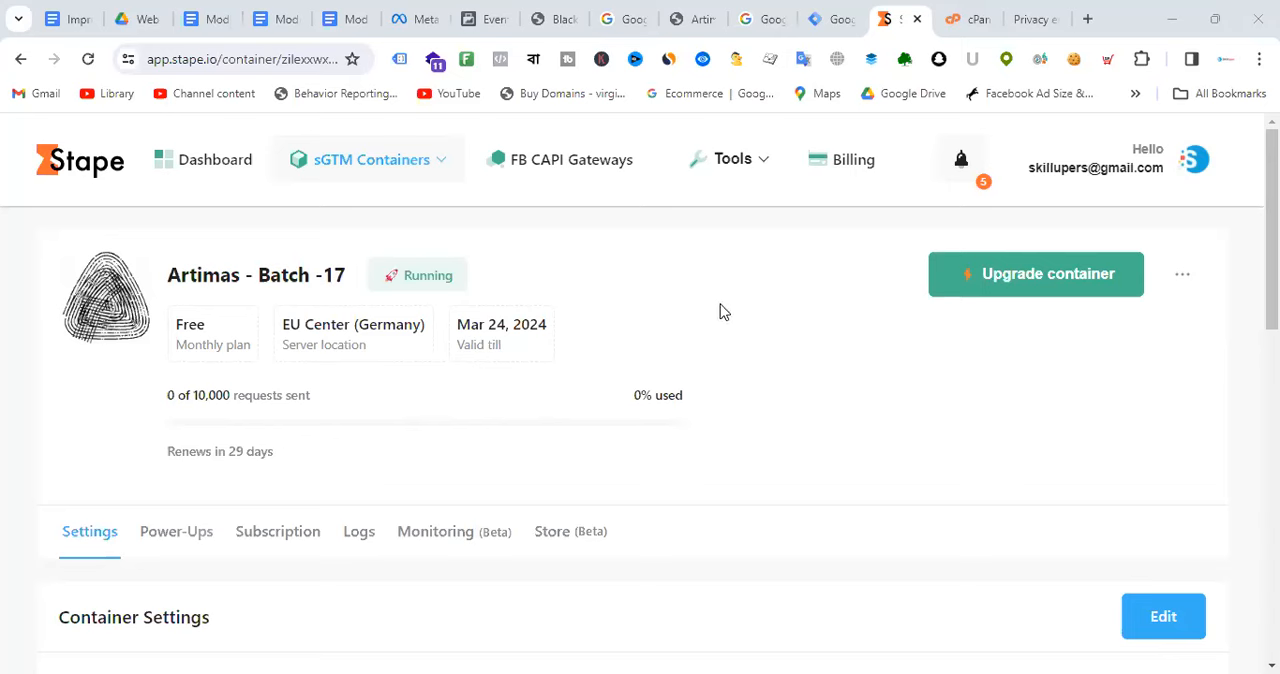
{"action": "scroll", "coordinate": [754, 297], "scroll_direction": "down", "scroll_amount": 8}
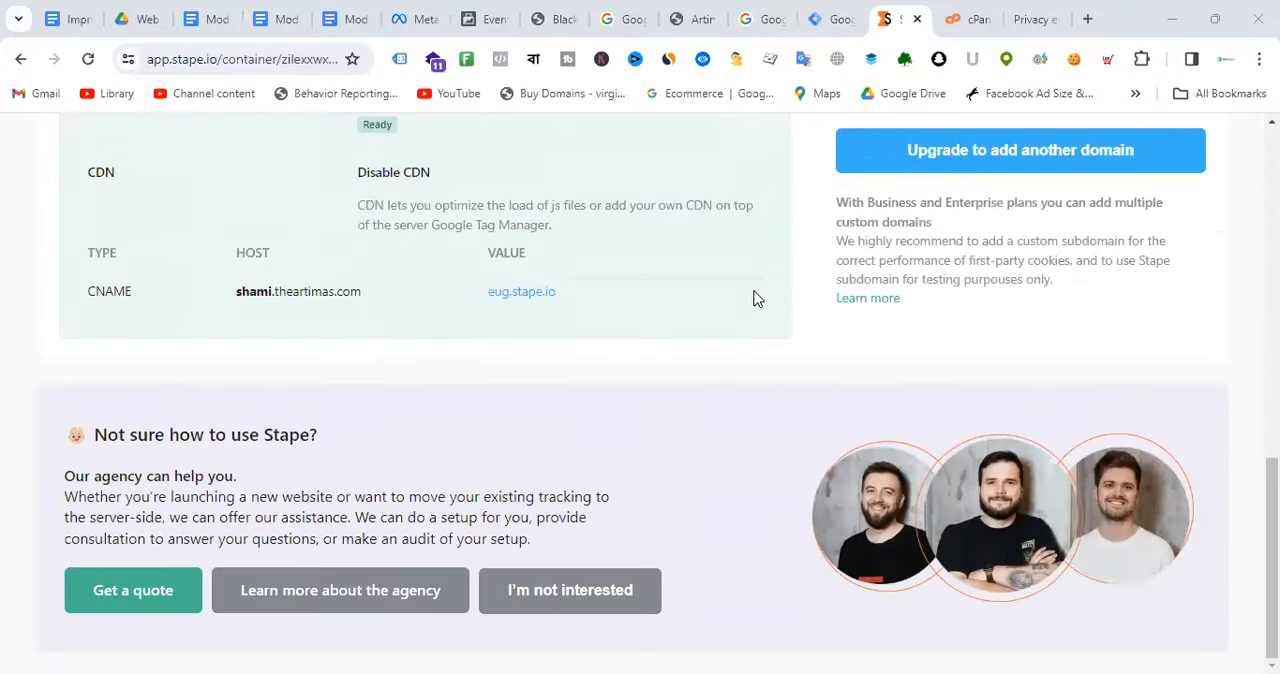
{"action": "scroll", "coordinate": [756, 298], "scroll_direction": "up", "scroll_amount": 1}
{"action": "scroll", "coordinate": [754, 297], "scroll_direction": "up", "scroll_amount": 2}
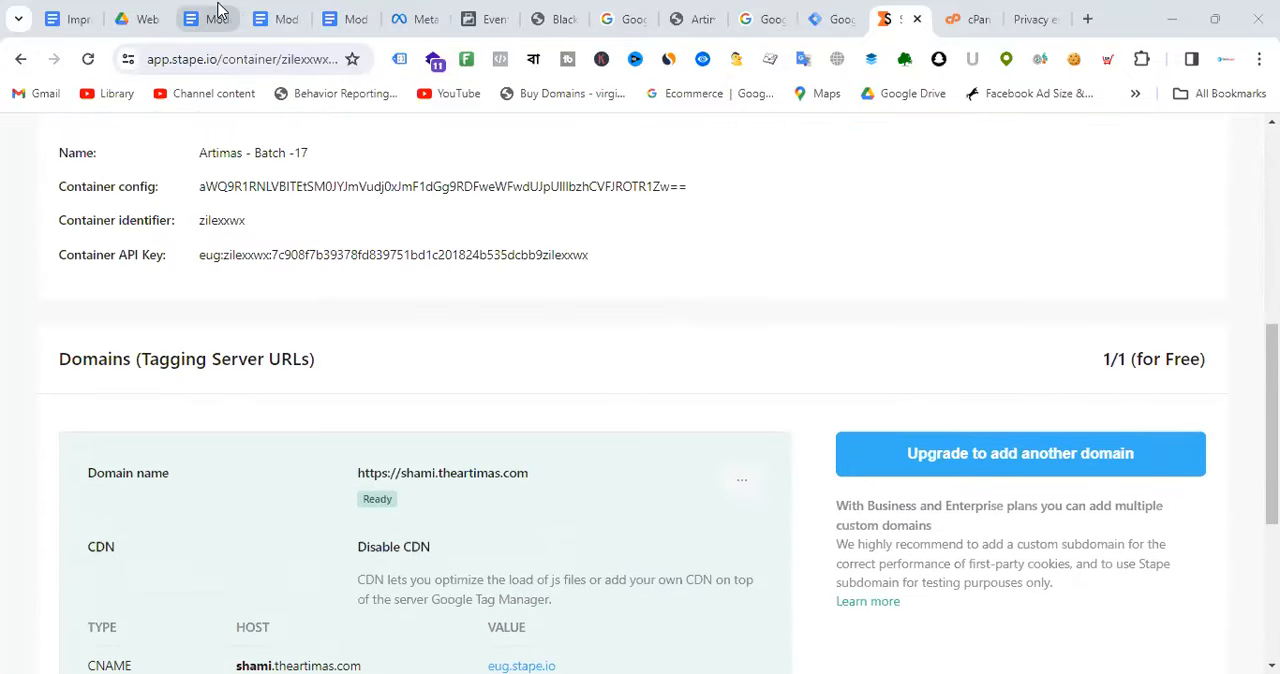
Step: Switch to the Module-01: Understanding Web & Digital Analytics document and read from the DNS diagram through to the persistent and third-party cookies sections
{"action": "key", "text": "ctrl+3"}
{"action": "scroll", "coordinate": [766, 405], "scroll_direction": "down", "scroll_amount": 5}
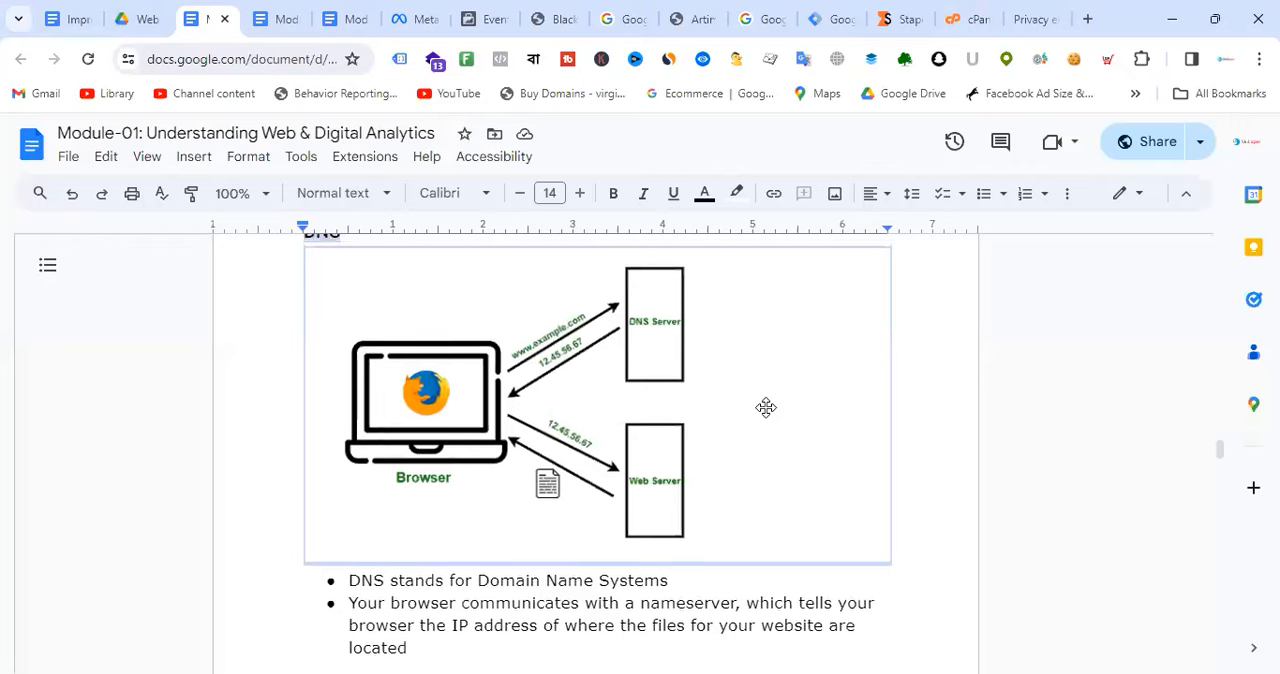
{"action": "scroll", "coordinate": [766, 408], "scroll_direction": "up", "scroll_amount": 2}
{"action": "scroll", "coordinate": [768, 408], "scroll_direction": "down", "scroll_amount": 15}
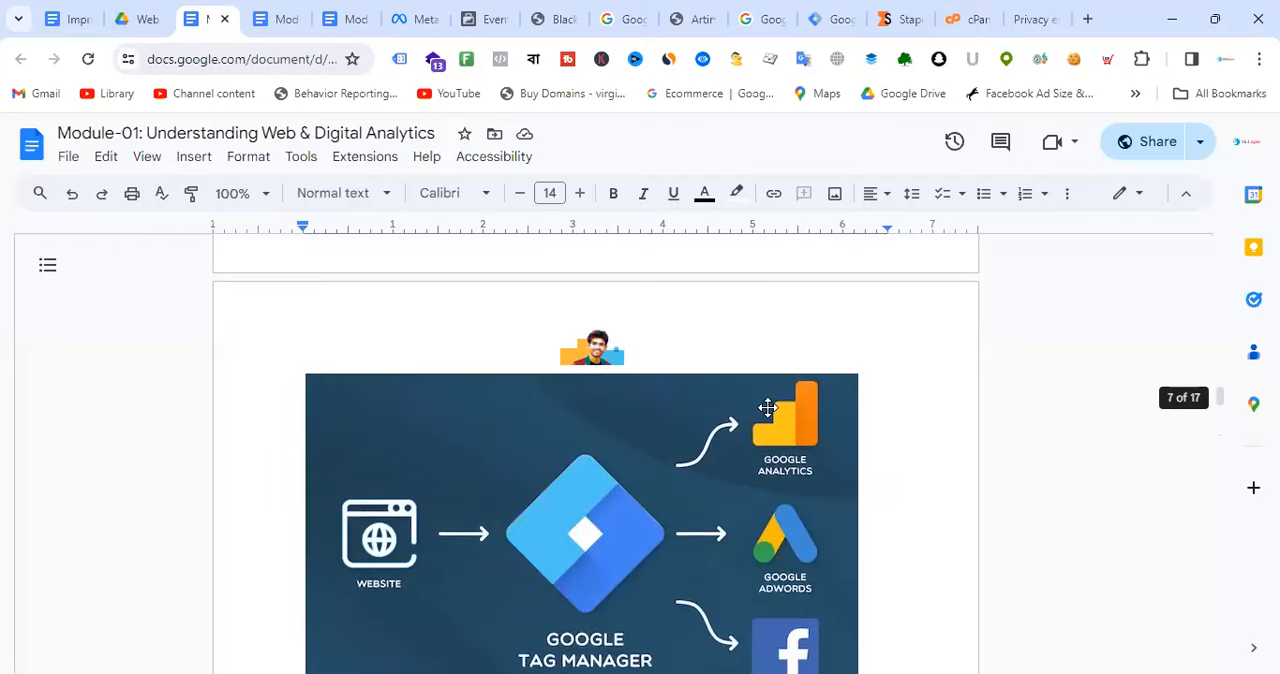
{"action": "scroll", "coordinate": [770, 370], "scroll_direction": "down", "scroll_amount": 15}
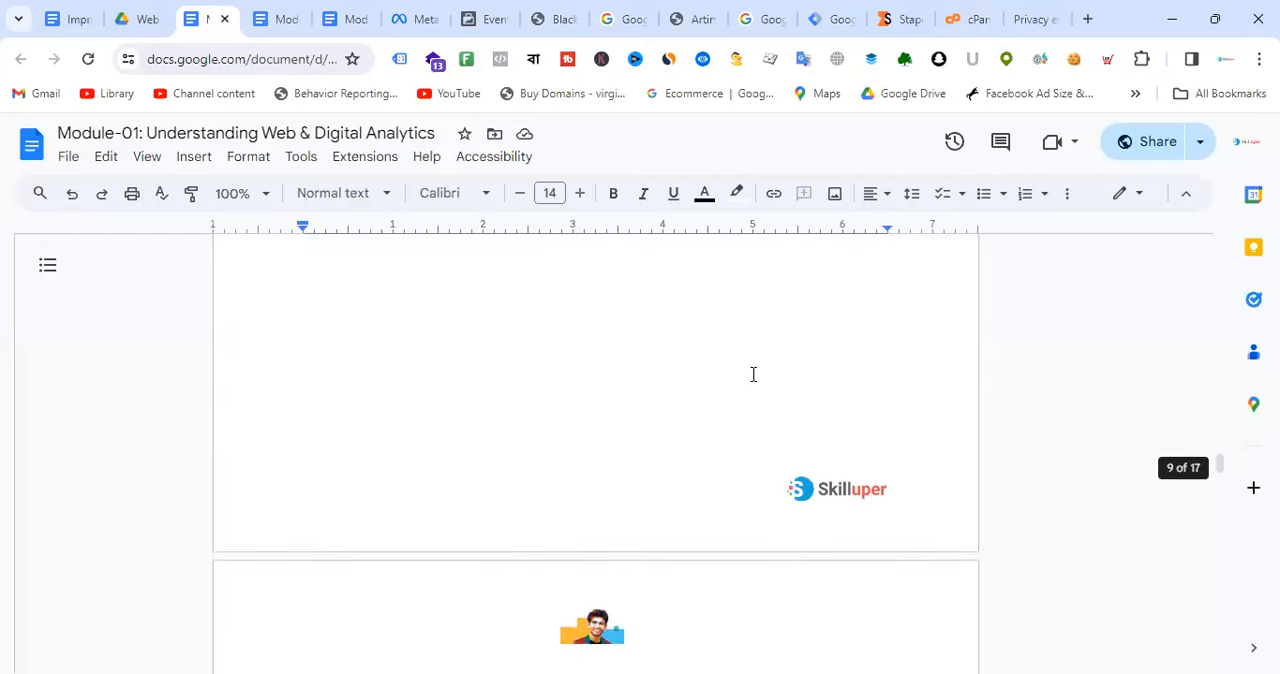
{"action": "scroll", "coordinate": [789, 380], "scroll_direction": "down", "scroll_amount": 8}
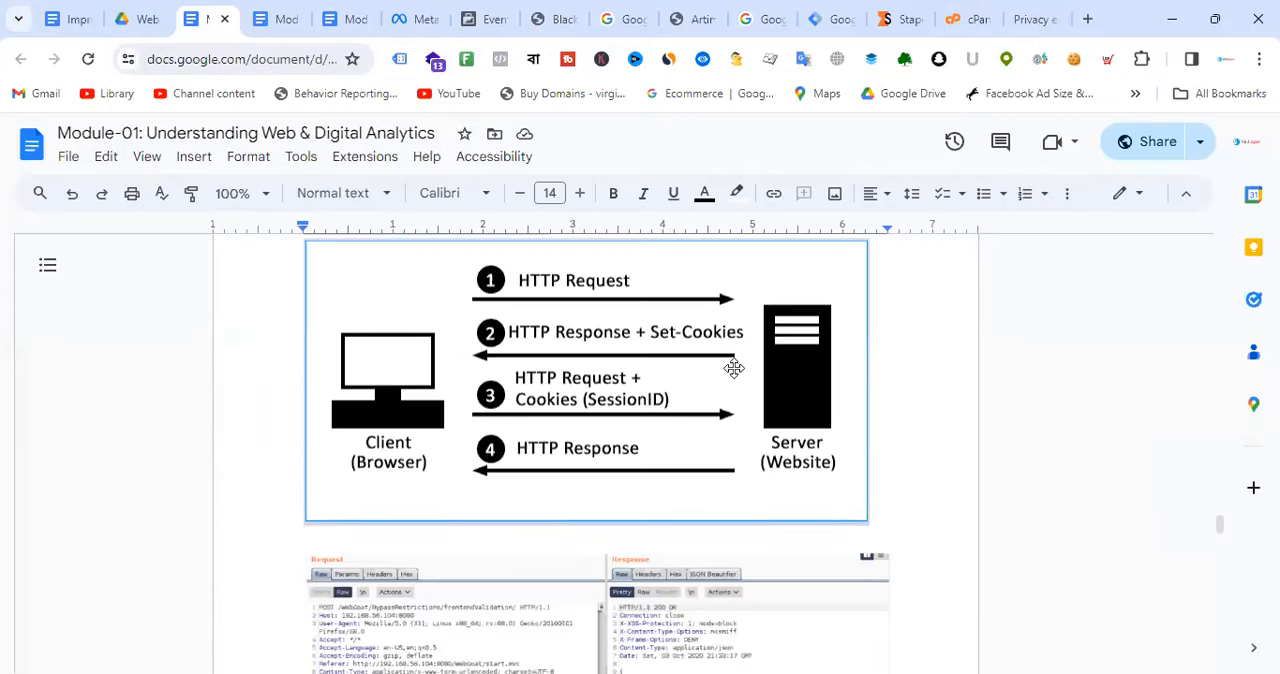
{"action": "scroll", "coordinate": [738, 370], "scroll_direction": "down", "scroll_amount": 2}
{"action": "scroll", "coordinate": [740, 372], "scroll_direction": "down", "scroll_amount": 15}
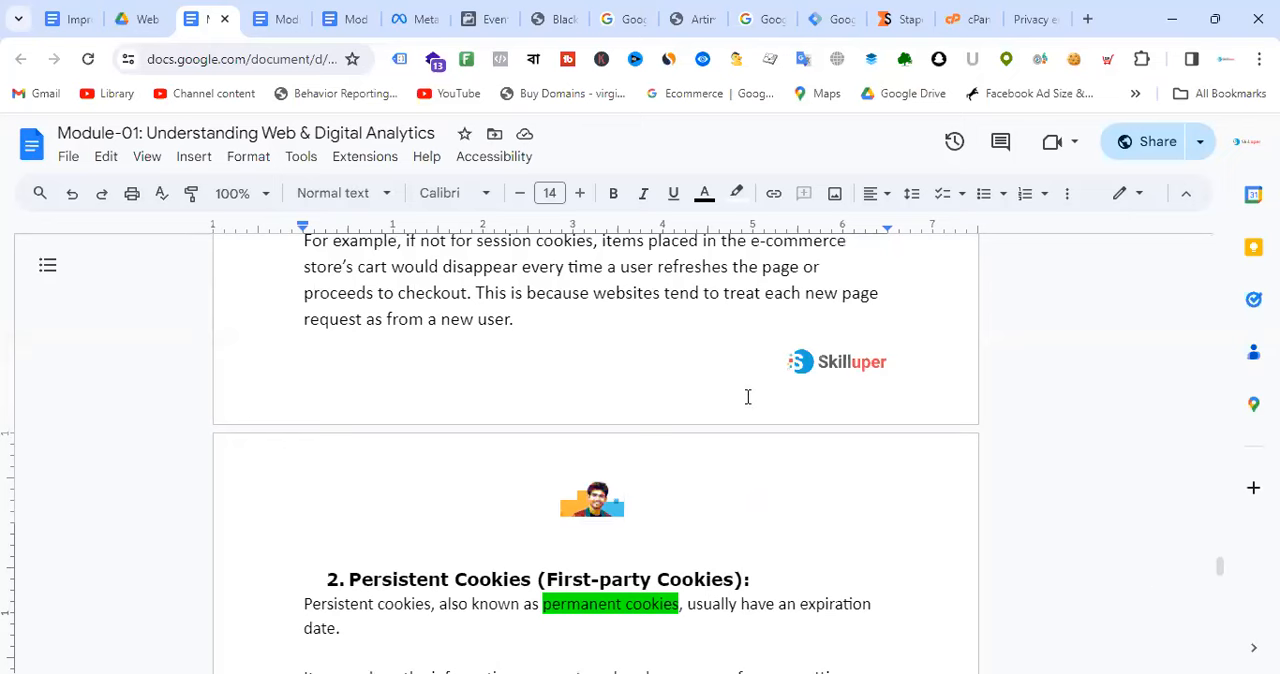
{"action": "scroll", "coordinate": [747, 397], "scroll_direction": "down", "scroll_amount": 2}
{"action": "scroll", "coordinate": [747, 397], "scroll_direction": "down", "scroll_amount": 2}
{"action": "scroll", "coordinate": [743, 403], "scroll_direction": "up", "scroll_amount": 7}
{"action": "scroll", "coordinate": [487, 428], "scroll_direction": "down", "scroll_amount": 7}
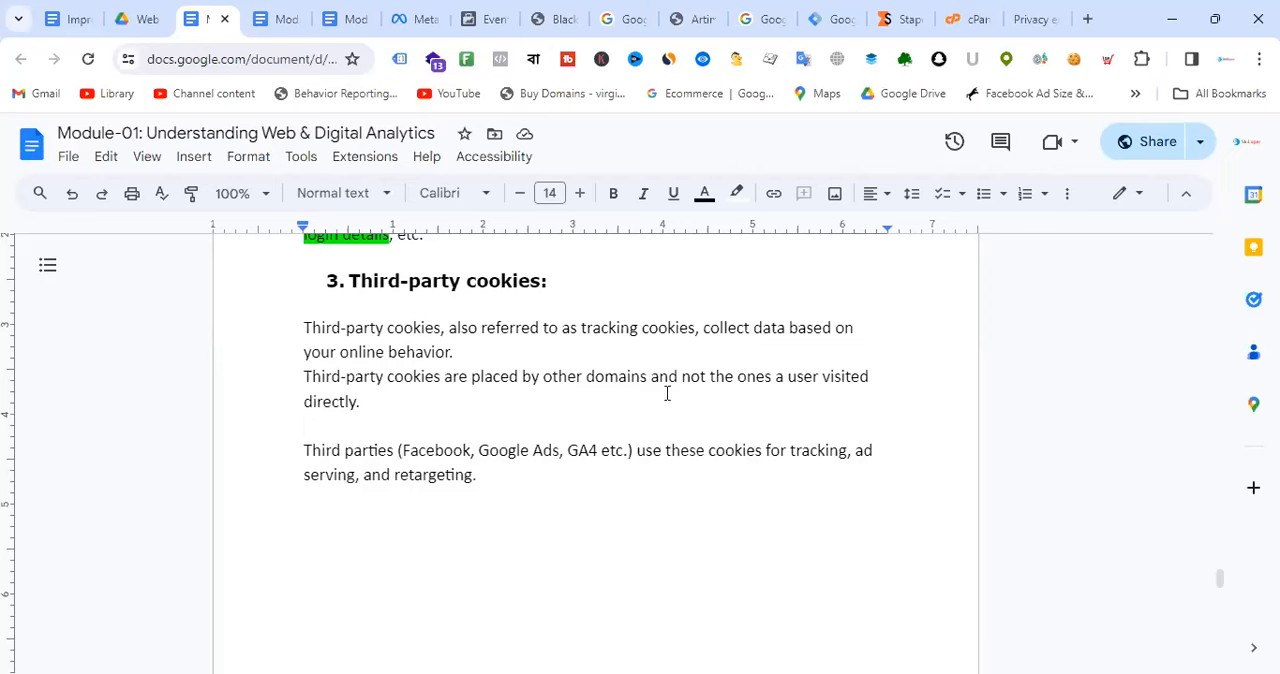
Step: Look back through the Module-01 document's scripting language and HTTP sections to Web Analytics vs Digital Analytics
{"action": "scroll", "coordinate": [740, 371], "scroll_direction": "up", "scroll_amount": 15}
{"action": "scroll", "coordinate": [742, 372], "scroll_direction": "up", "scroll_amount": 15}
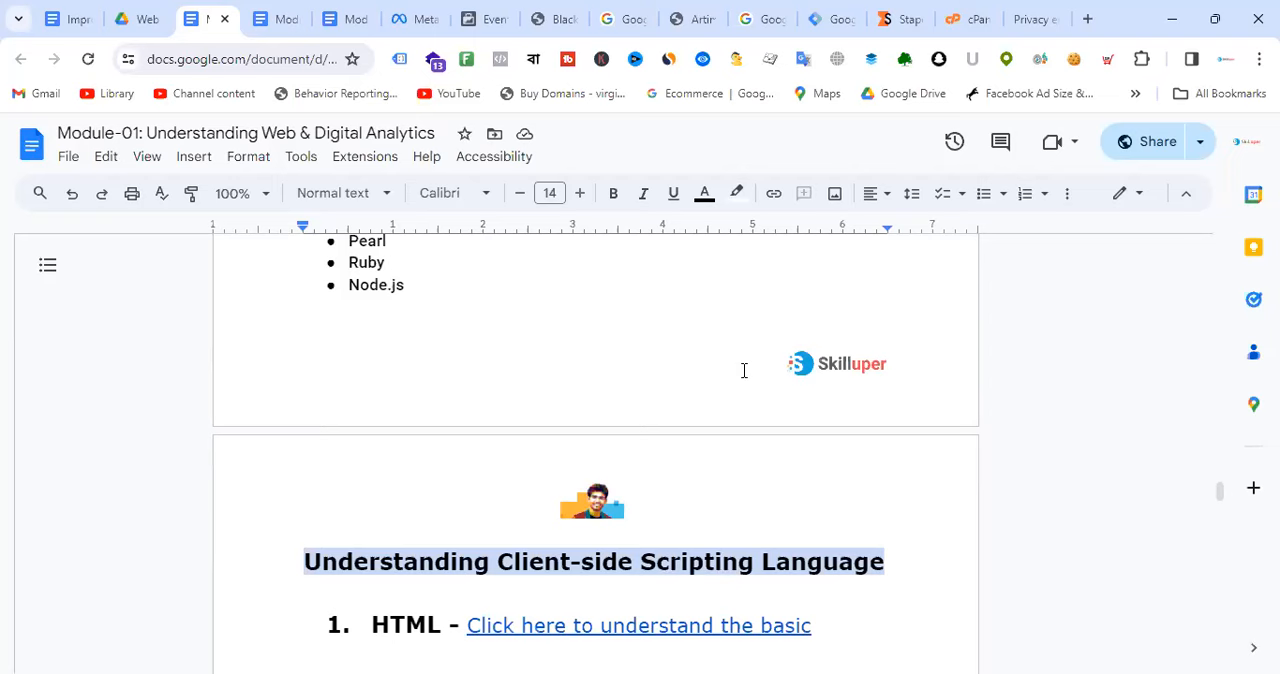
{"action": "scroll", "coordinate": [744, 368], "scroll_direction": "down", "scroll_amount": 3}
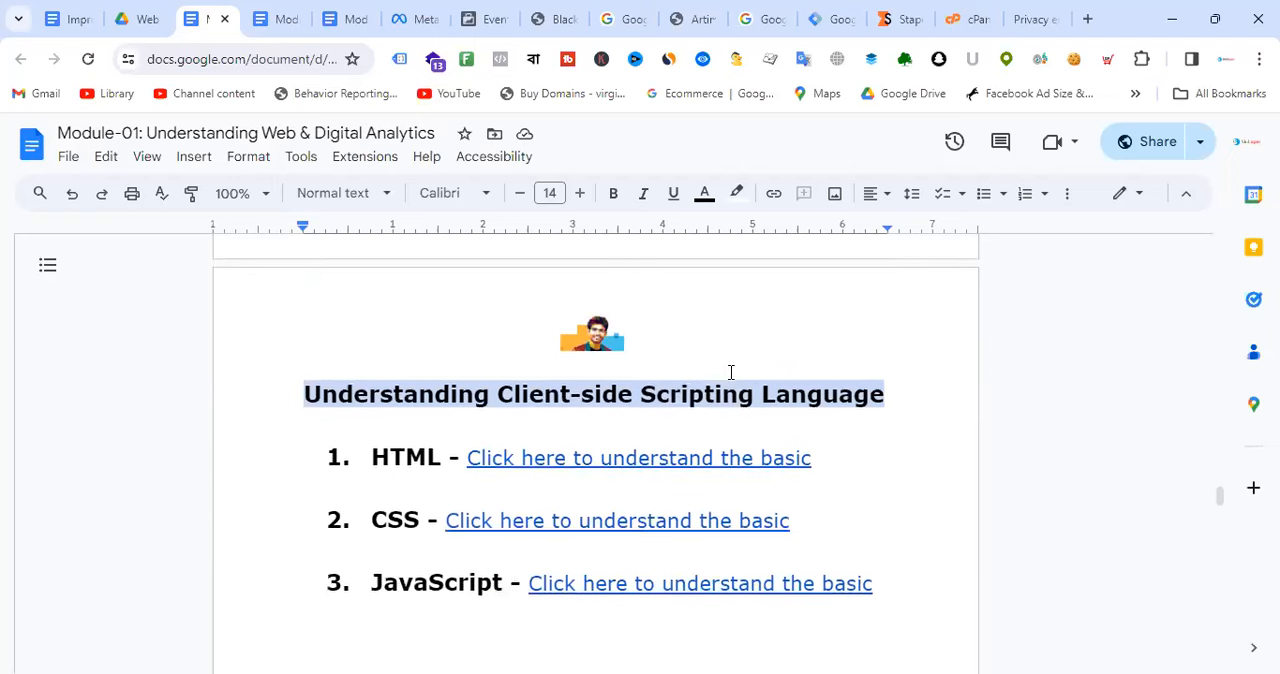
{"action": "scroll", "coordinate": [742, 365], "scroll_direction": "up", "scroll_amount": 10}
{"action": "scroll", "coordinate": [742, 360], "scroll_direction": "up", "scroll_amount": 20}
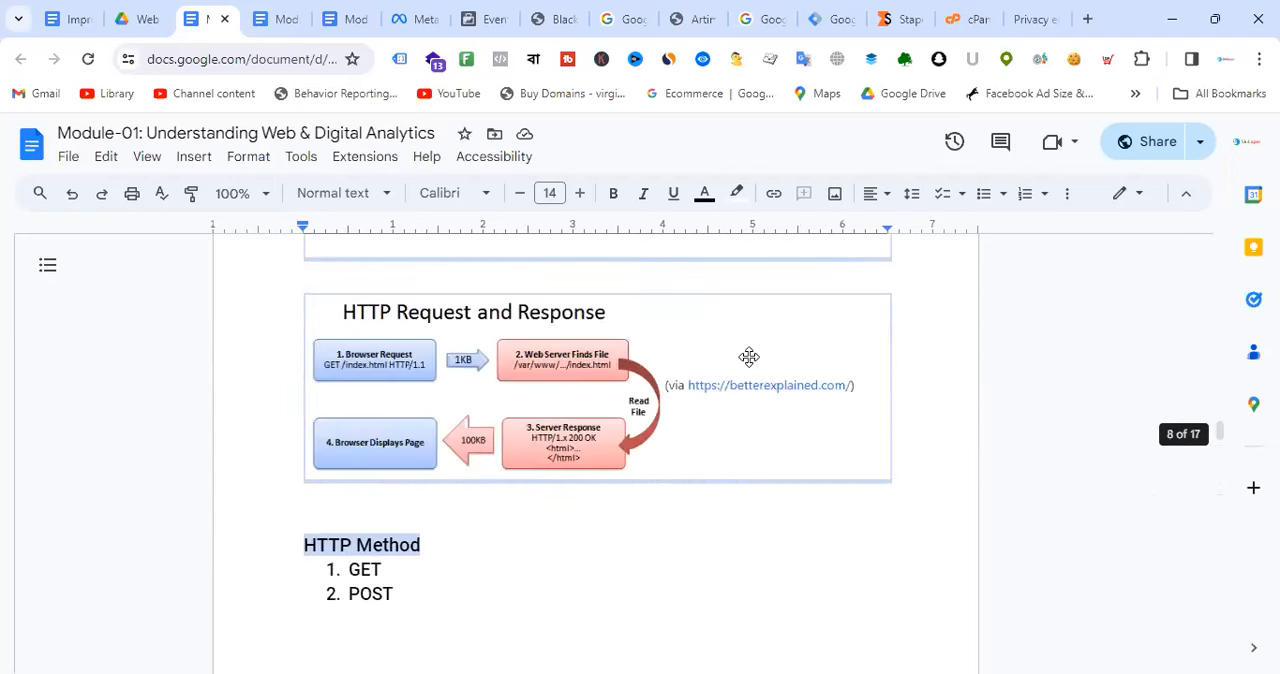
{"action": "scroll", "coordinate": [776, 337], "scroll_direction": "up", "scroll_amount": 15}
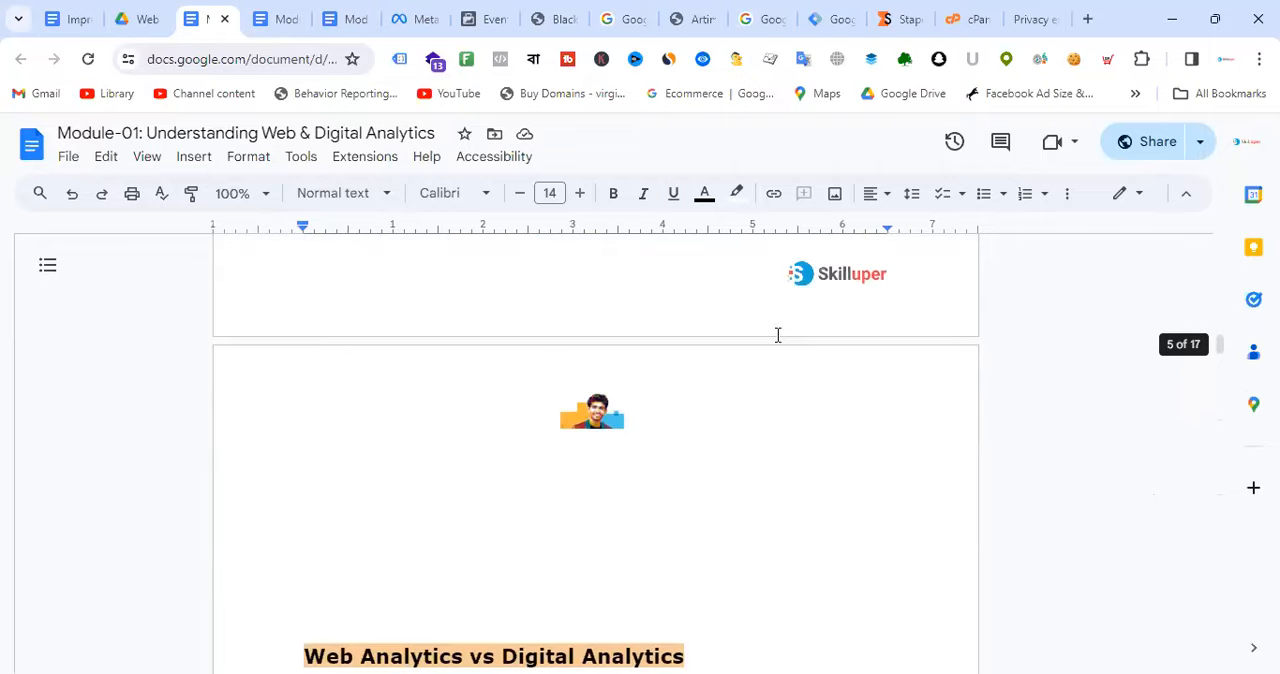
{"action": "scroll", "coordinate": [800, 360], "scroll_direction": "down", "scroll_amount": 15}
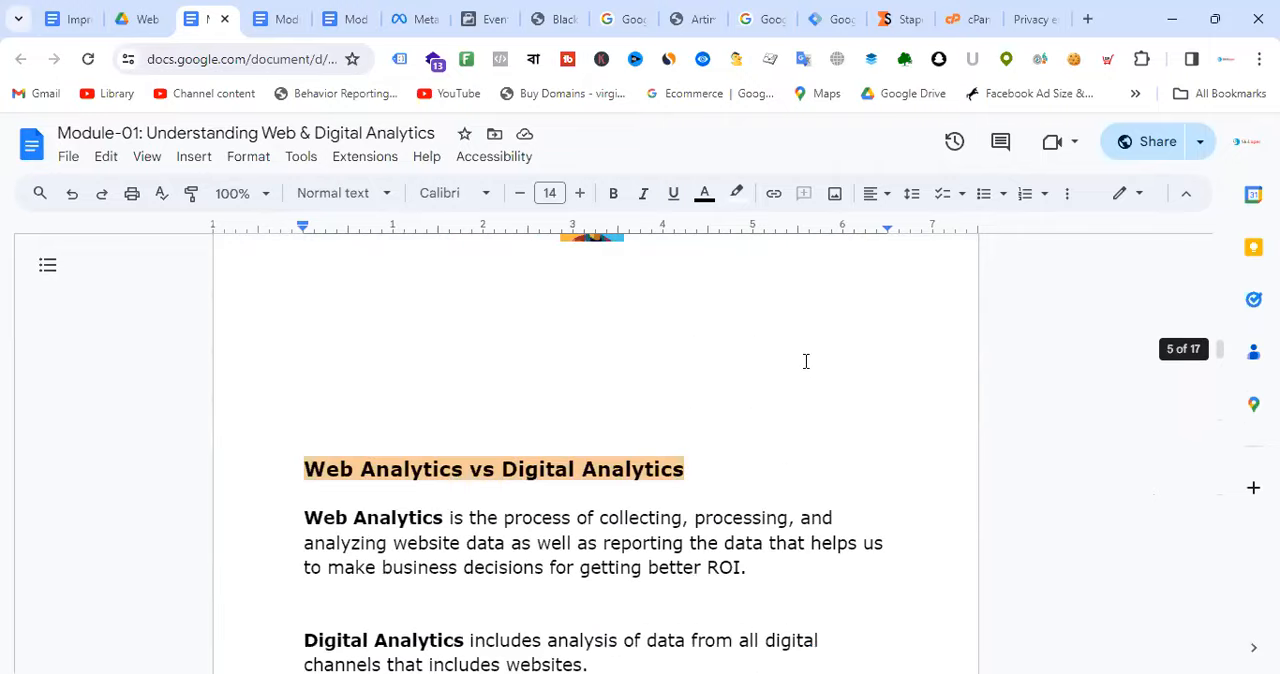